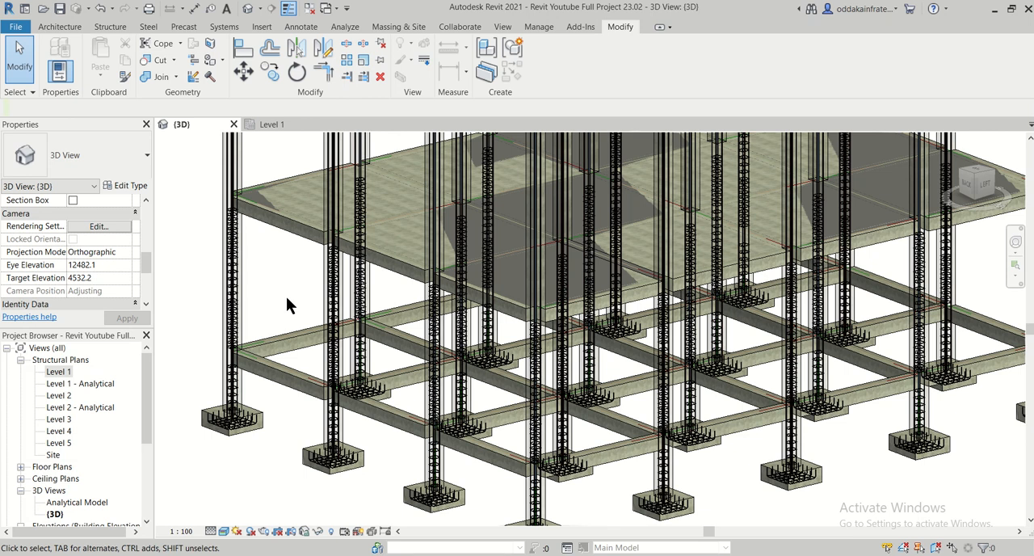
- Examine the plinth beams and the reinforced columns and footings at the corner of the building in the 3D view
scroll(285, 296, "down", 3)
middle_click_drag(286, 297, 369, 301)
scroll(270, 318, "up", 5)
scroll(248, 341, "down", 2)
scroll(248, 342, "up", 3)
scroll(422, 301, "up", 2)
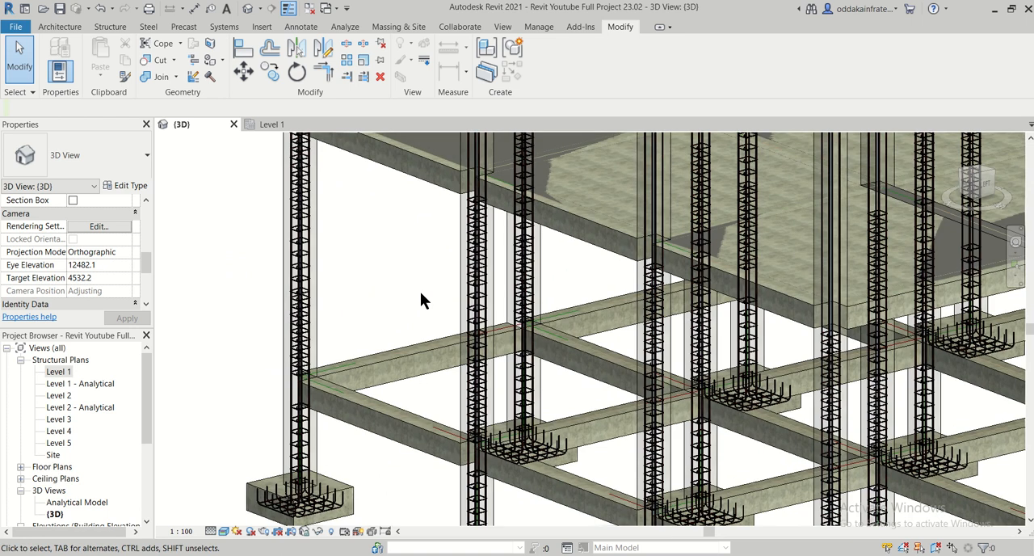
scroll(436, 312, "down", 2)
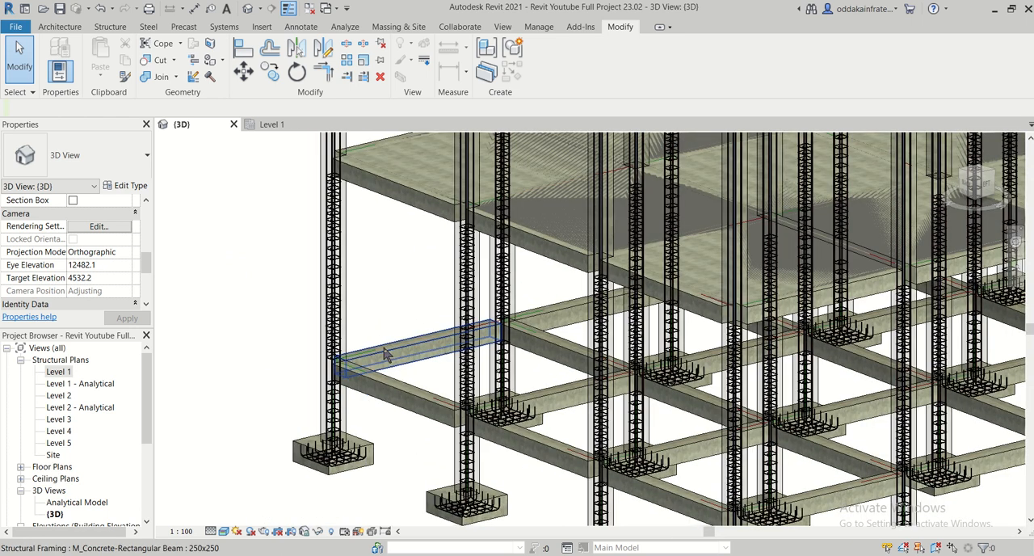
scroll(399, 312, "down", 2)
scroll(328, 283, "up", 2)
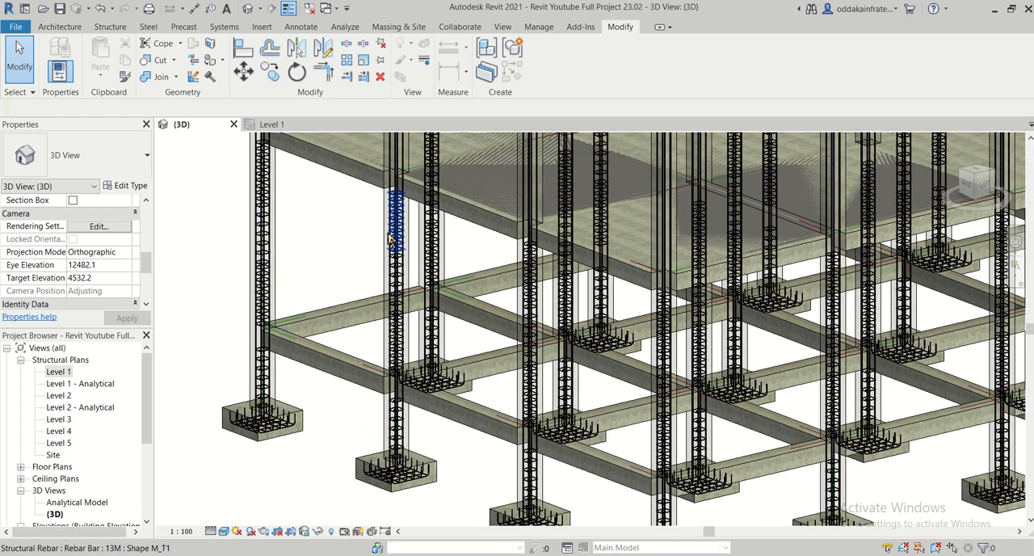
scroll(264, 418, "up", 1)
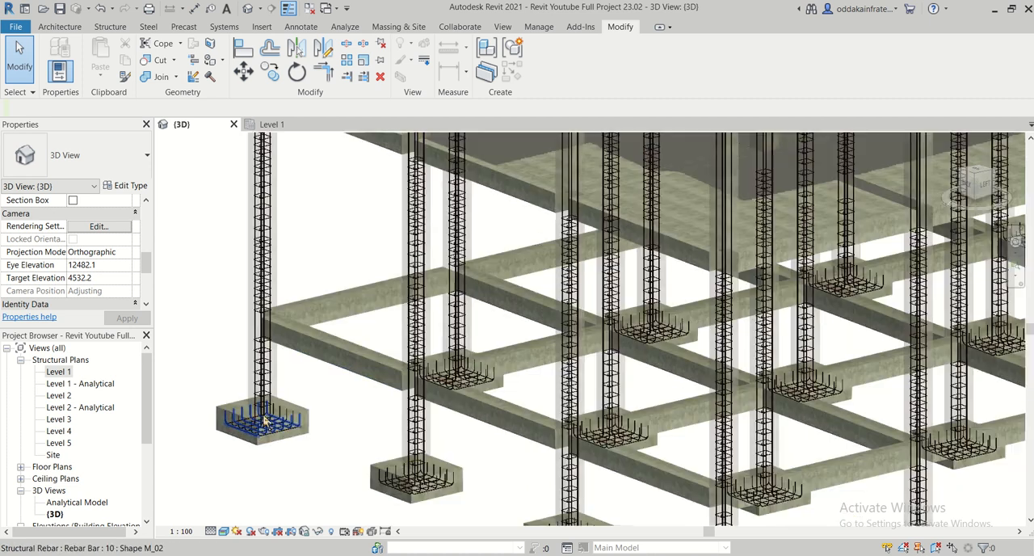
scroll(297, 337, "down", 3)
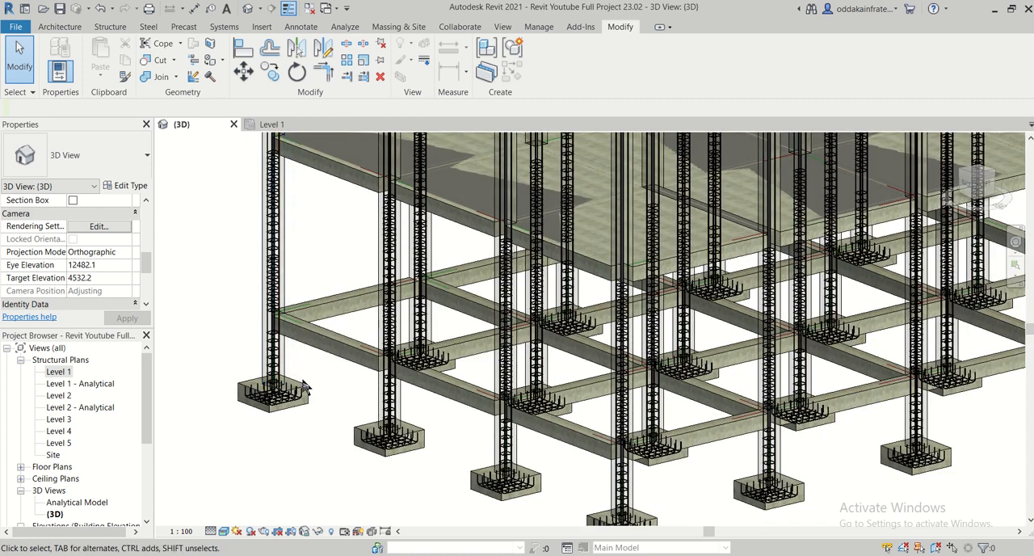
scroll(323, 347, "up", 1)
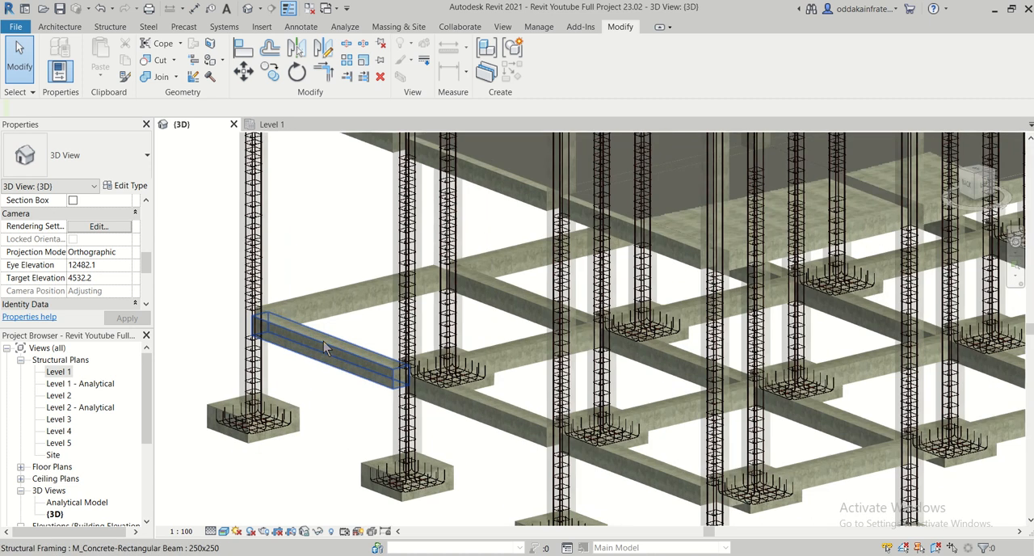
scroll(307, 234, "up", 2)
middle_click_drag(306, 235, 428, 242)
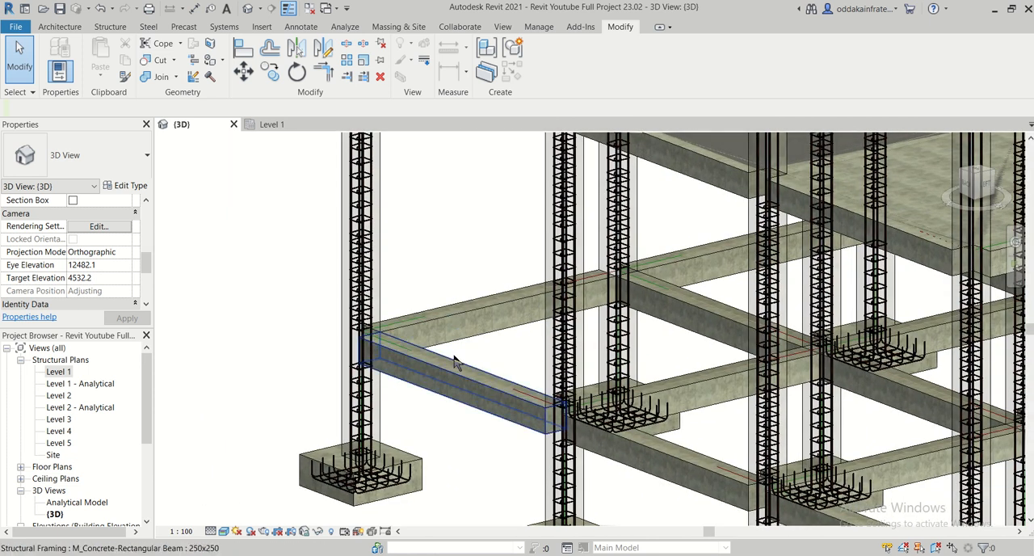
scroll(455, 360, "up", 2)
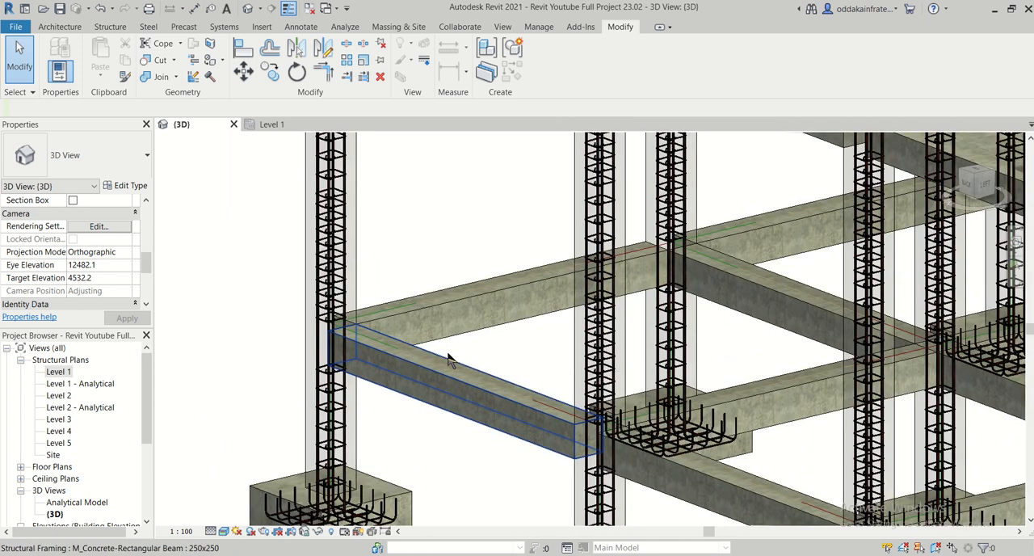
scroll(454, 361, "down", 2)
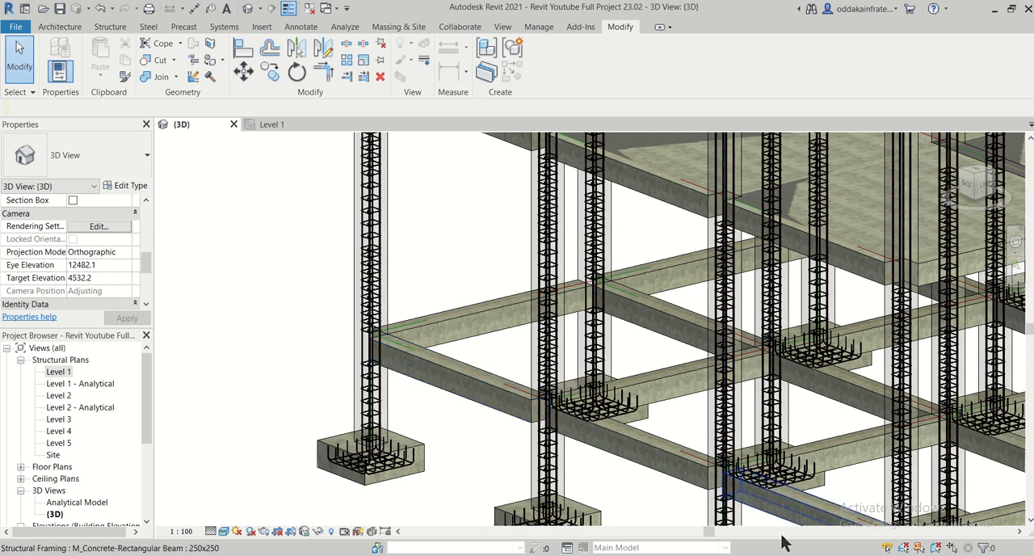
- Switch to the structural drawing PDF in Foxit Reader and examine plinth beam PB1's longitudinal section and its Sections X-X and Y-Y
key("alt+Tab")
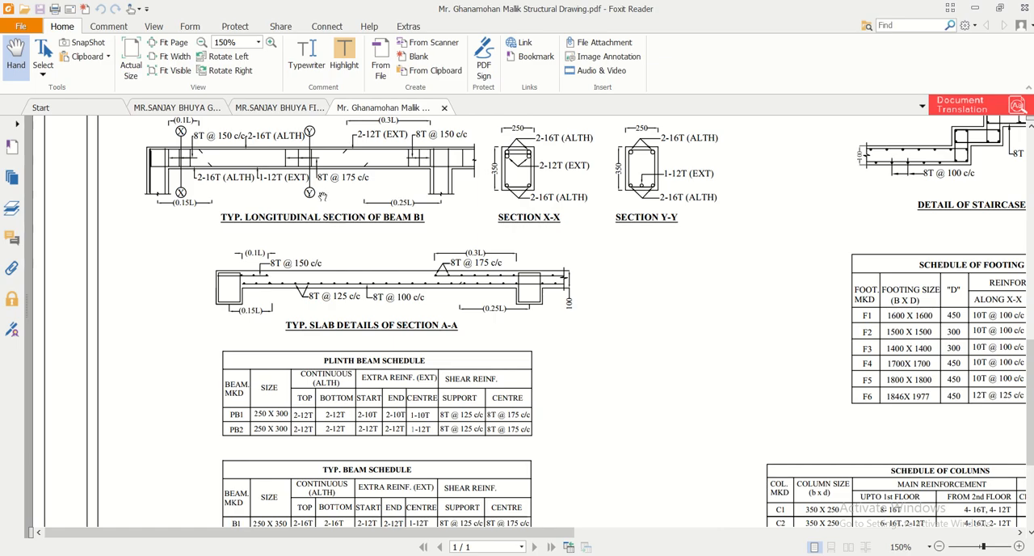
scroll(321, 195, "up", 4)
scroll(322, 195, "down", 1)
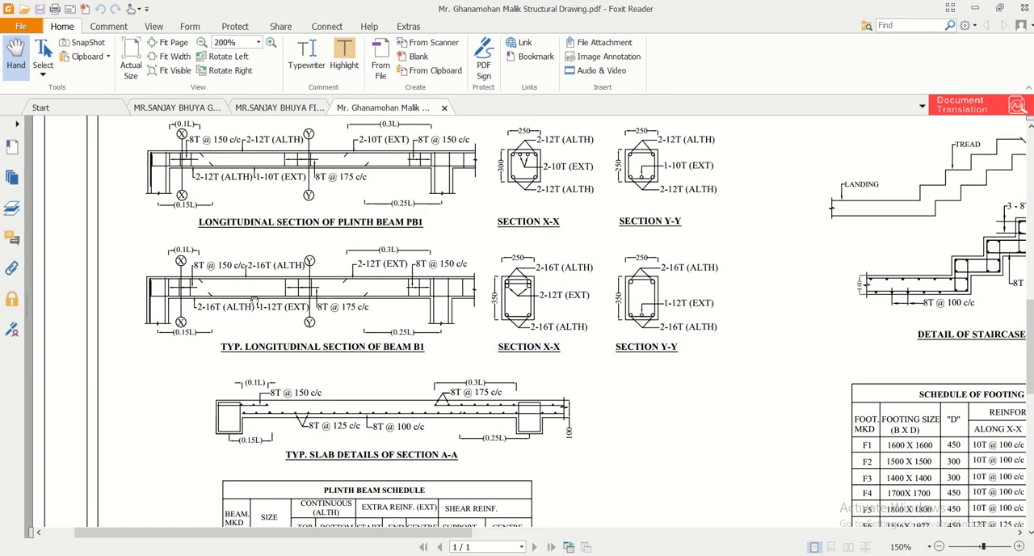
scroll(253, 298, "up", 1, "ctrl")
scroll(254, 301, "down", 1, "ctrl")
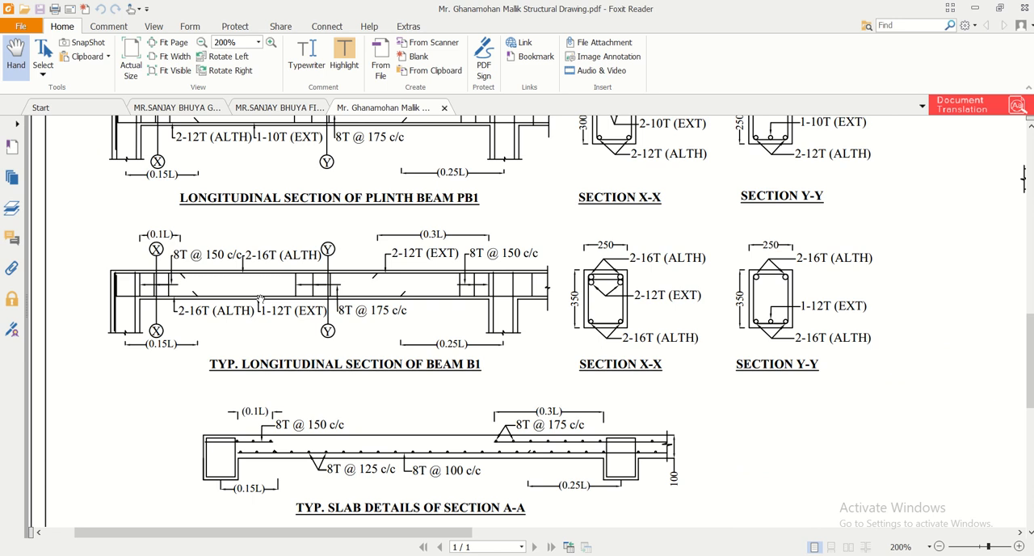
scroll(538, 267, "up", 3)
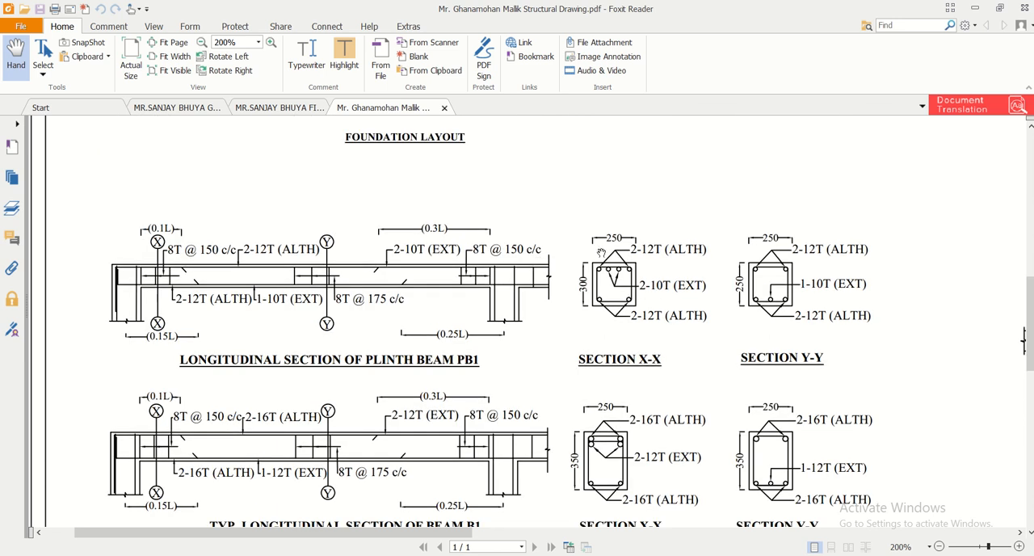
scroll(605, 258, "up", 1, "ctrl")
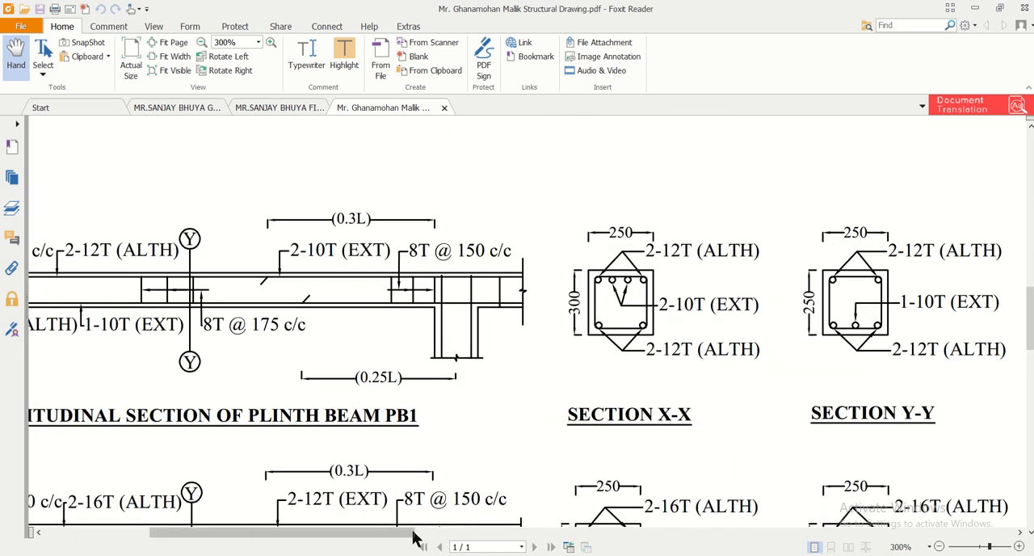
mouse_move(415, 536)
left_mouse_down()
mouse_move(316, 544)
mouse_move(468, 537)
left_mouse_up()
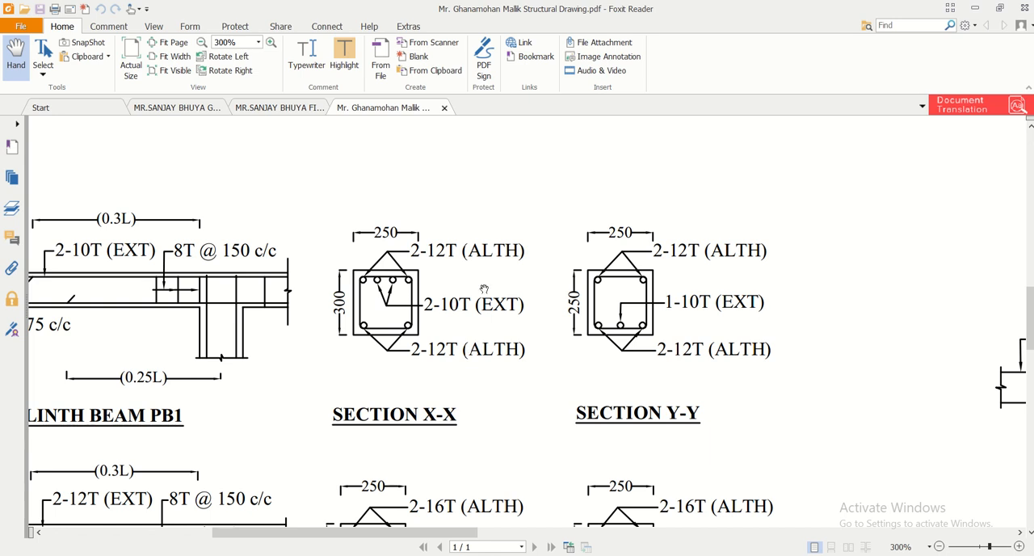
mouse_move(325, 533)
left_mouse_down()
mouse_move(203, 547)
mouse_move(260, 549)
mouse_move(226, 549)
left_mouse_up()
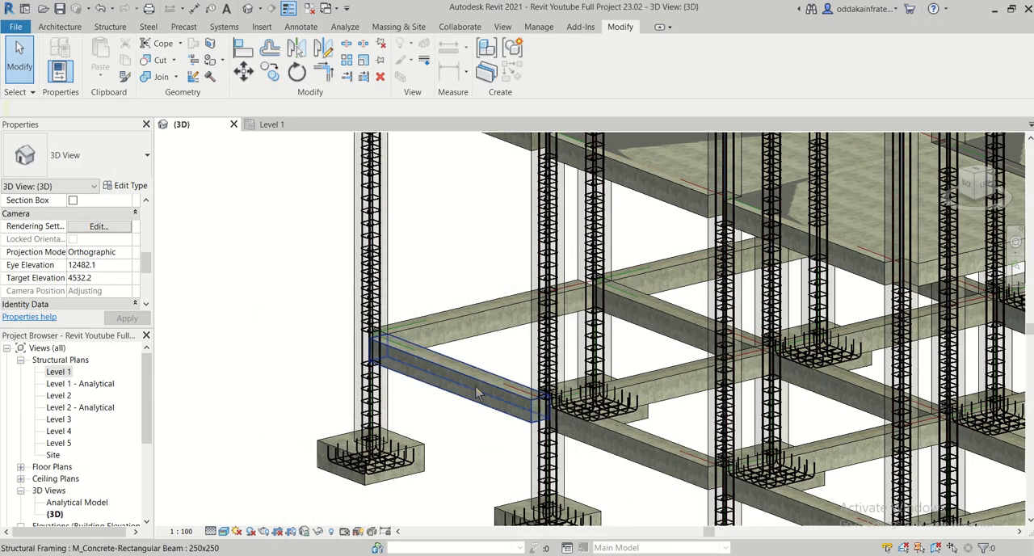
- Switch back to Revit and override the beam category's graphics in the 3D view with a surface transparency of 68
scroll(436, 406, "down", 2)
scroll(436, 407, "up", 2)
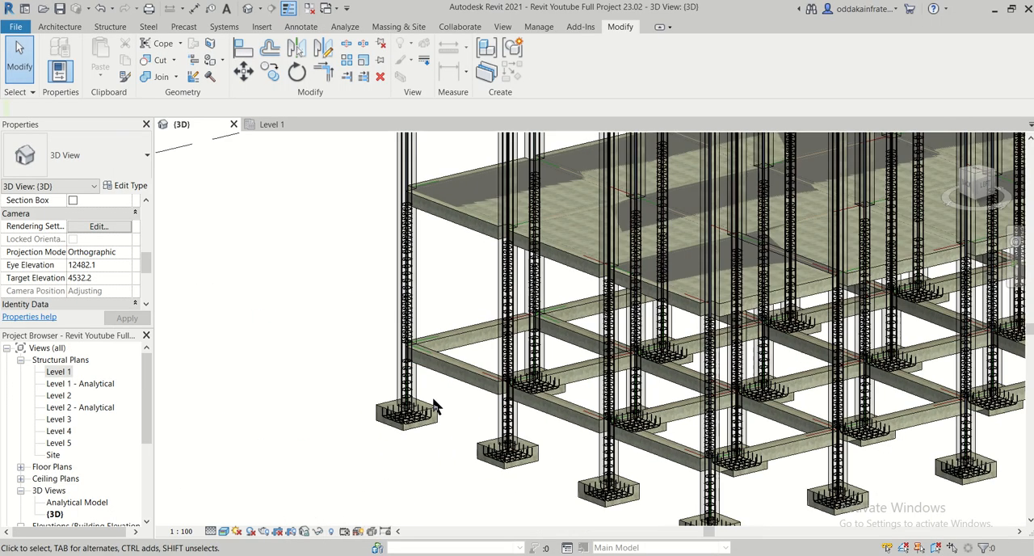
scroll(441, 400, "up", 3)
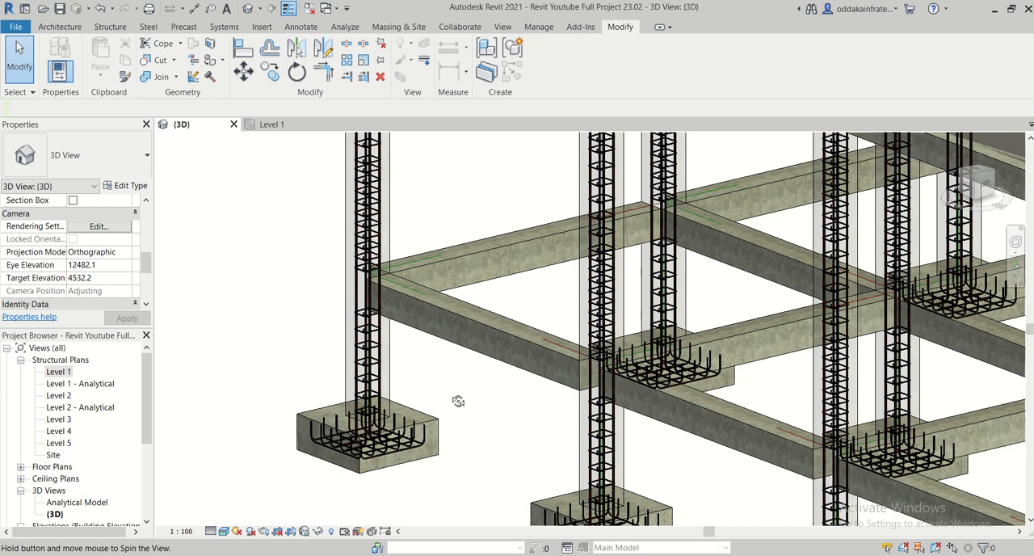
middle_click_drag(457, 399, 549, 345, "shift")
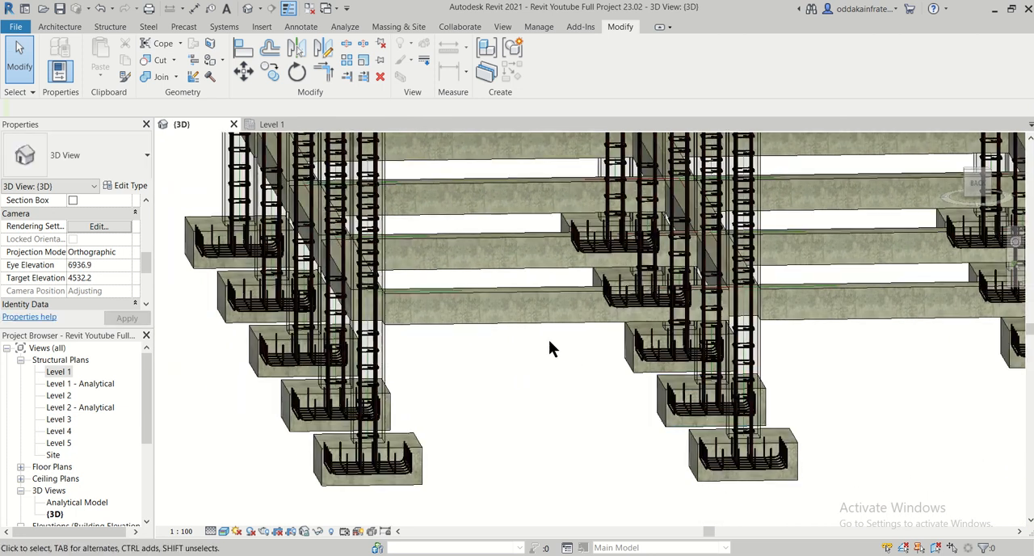
left_click(544, 330)
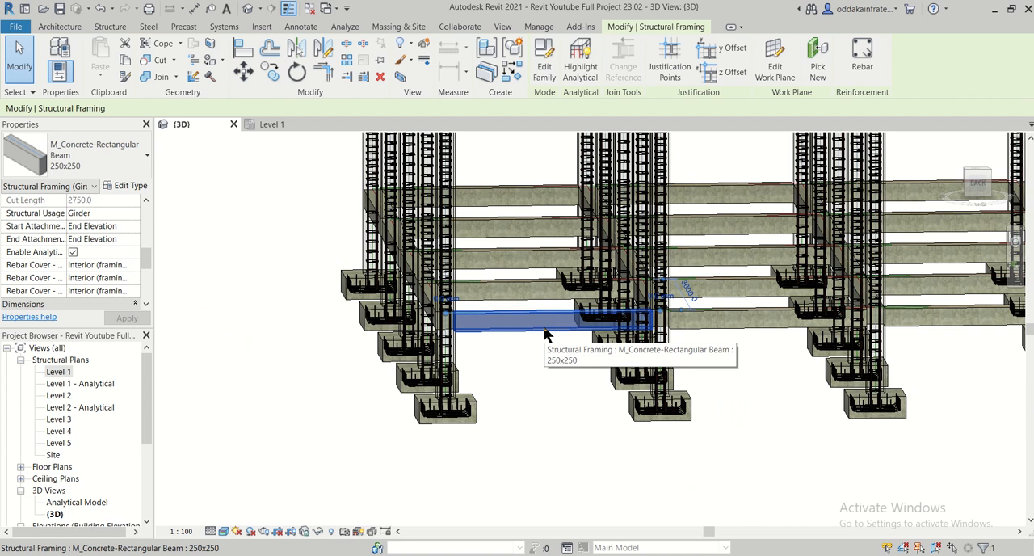
right_click(545, 333)
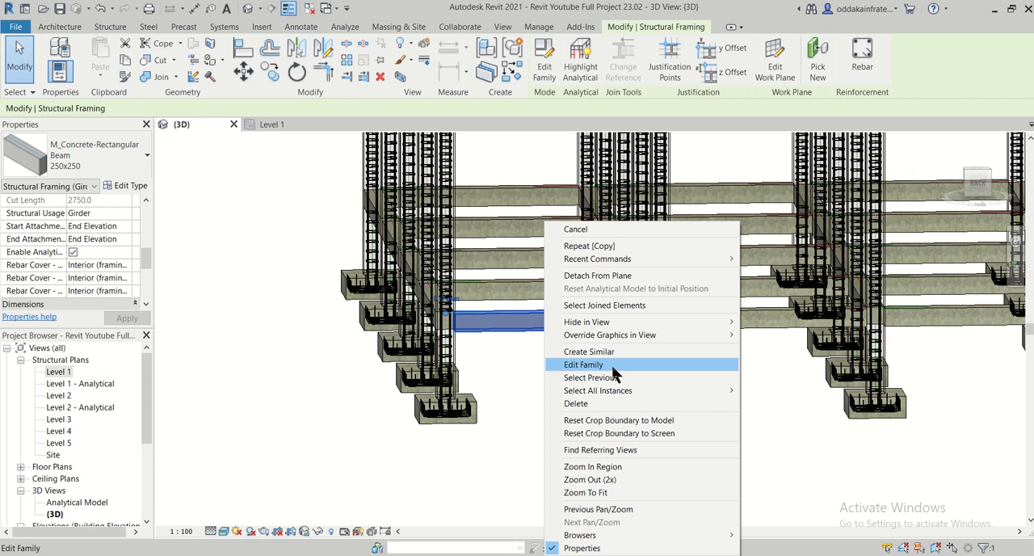
left_click(519, 369)
scroll(537, 334, "up", 2)
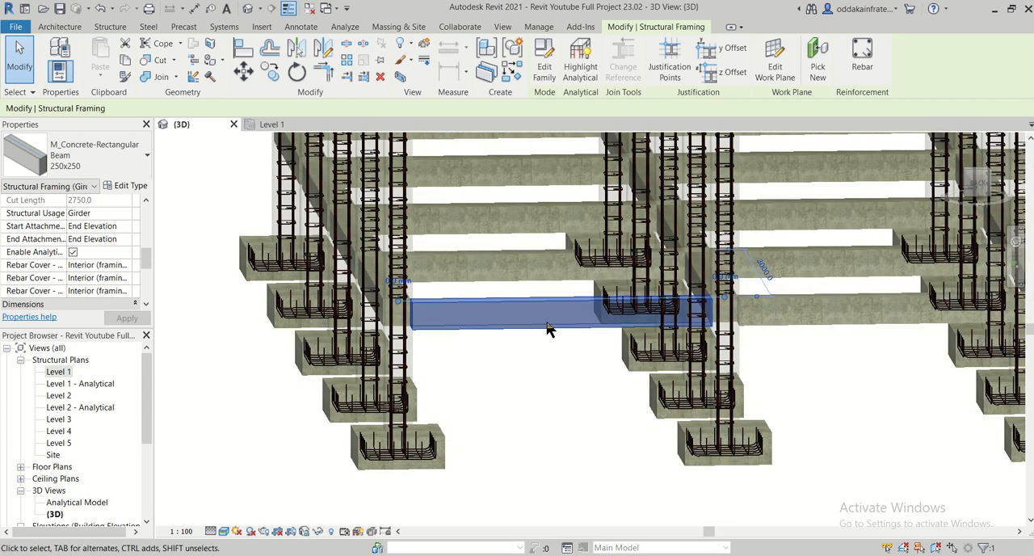
right_click(548, 327)
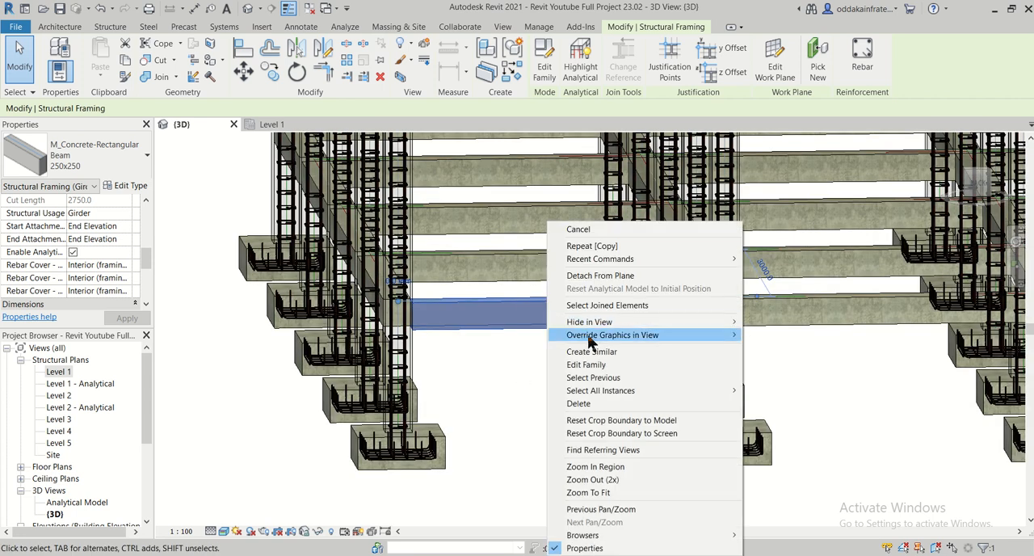
mouse_move(687, 334)
left_click(786, 349)
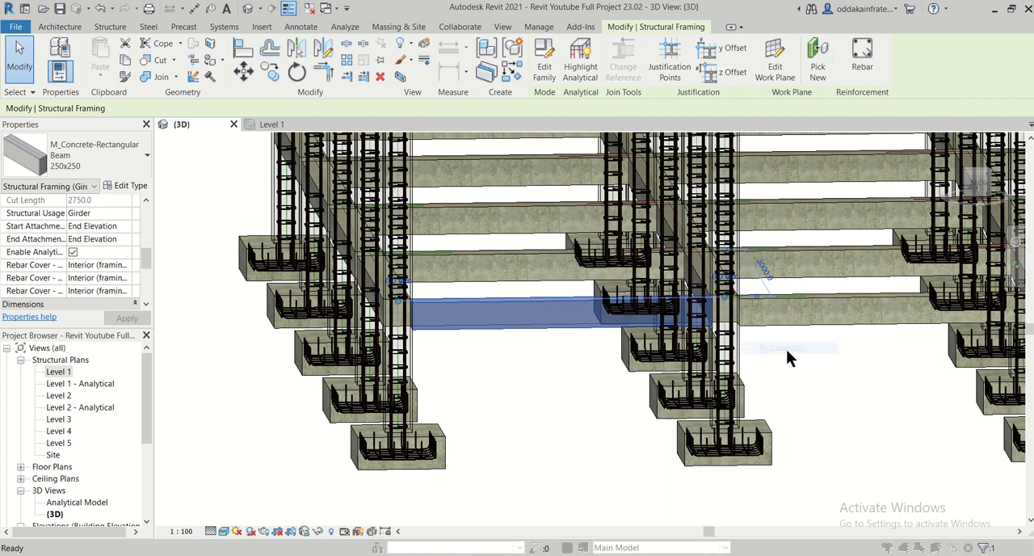
left_click_drag(489, 267, 536, 266)
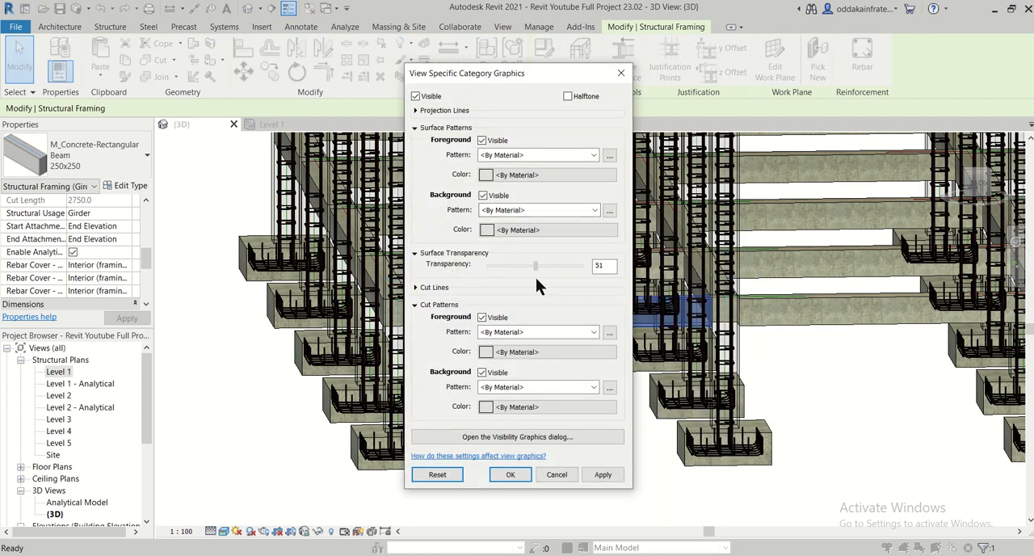
left_click(604, 476)
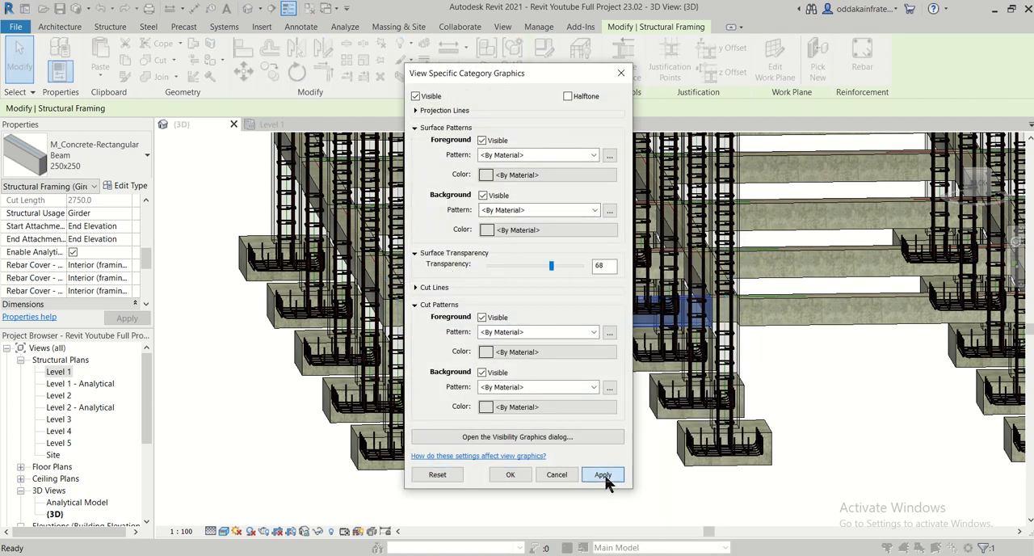
left_click(511, 474)
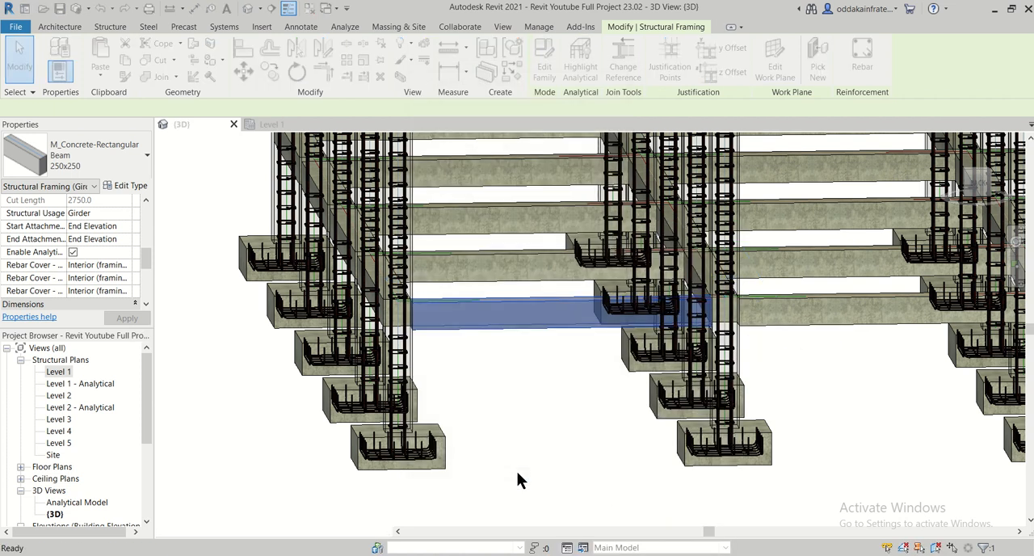
left_click(522, 406)
- Examine the transparent plinth beams between the columns in the 3D view
scroll(522, 406, "up", 3)
scroll(522, 406, "down", 6)
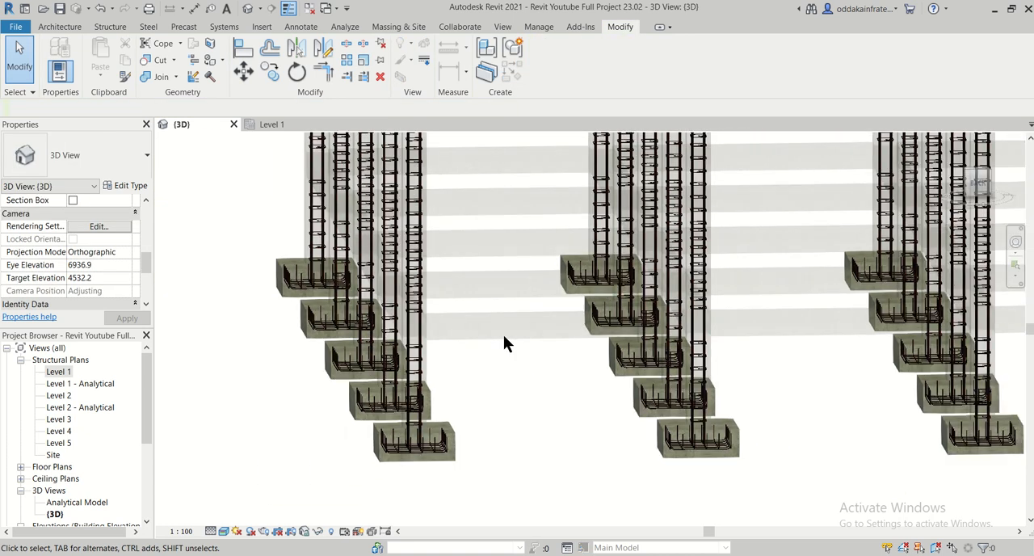
scroll(538, 370, "up", 4)
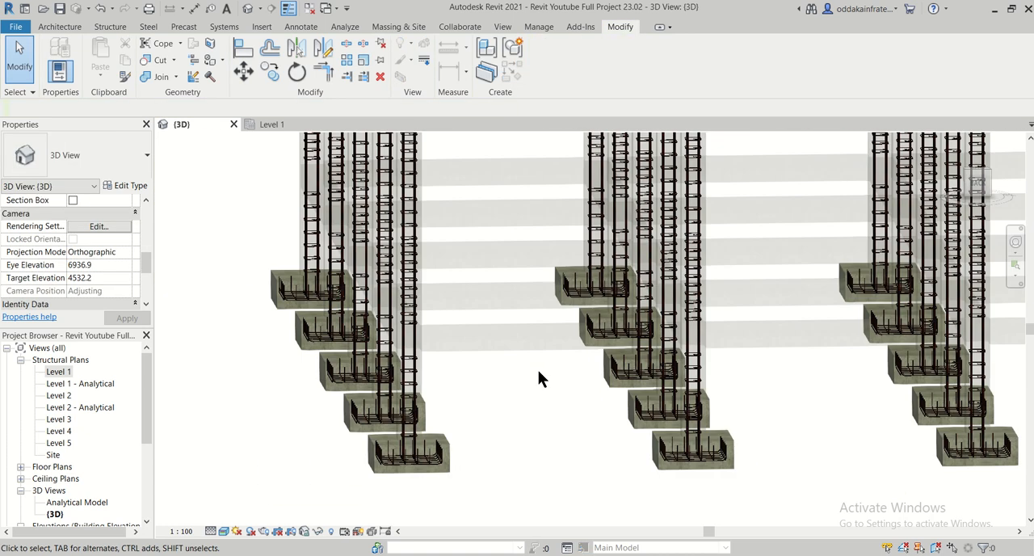
scroll(543, 356, "down", 3)
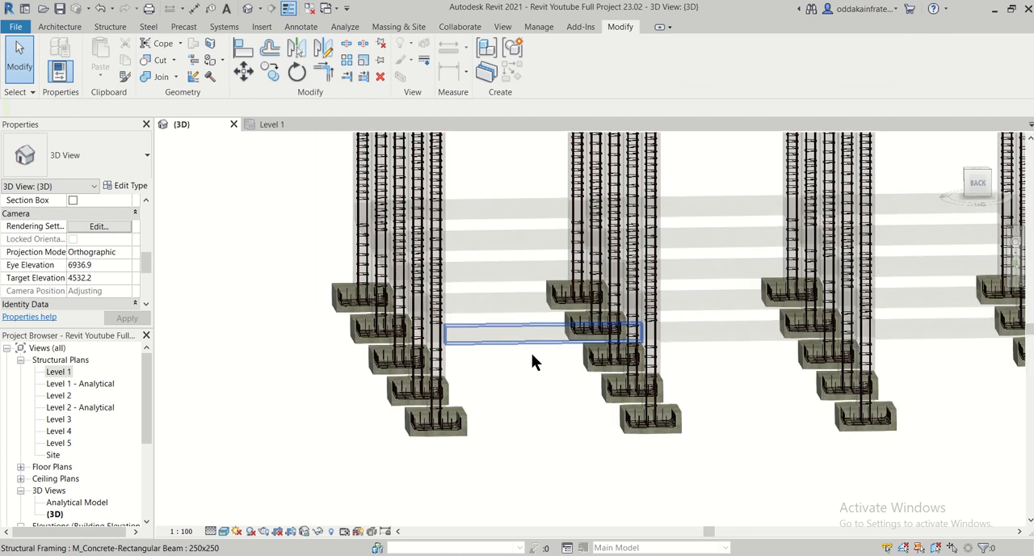
middle_click_drag(531, 354, 432, 411)
scroll(464, 400, "down", 2)
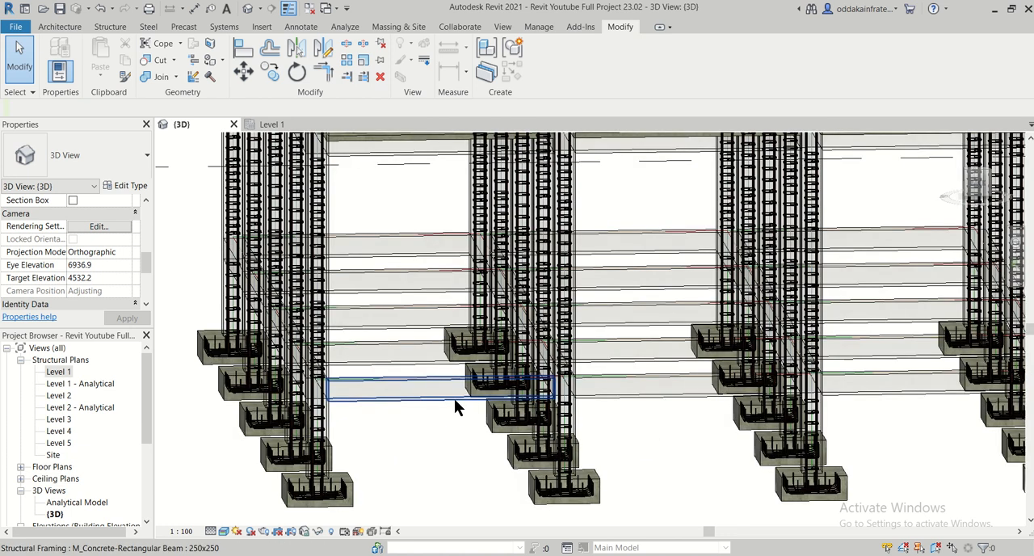
scroll(450, 413, "up", 2)
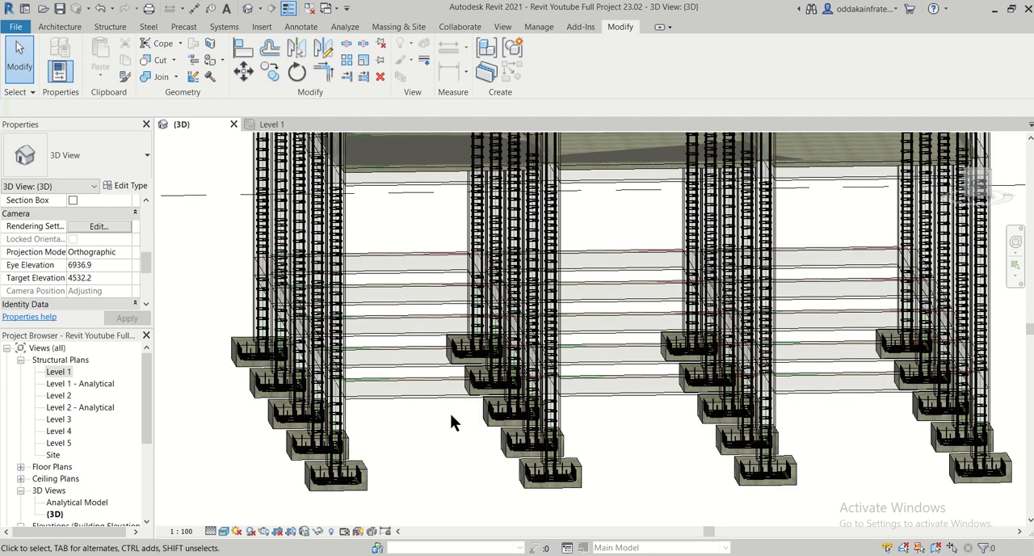
- Open the Level 2 structural plan at the beams along grids 5 and 6, dismissing the save reminder without saving
left_click(291, 126)
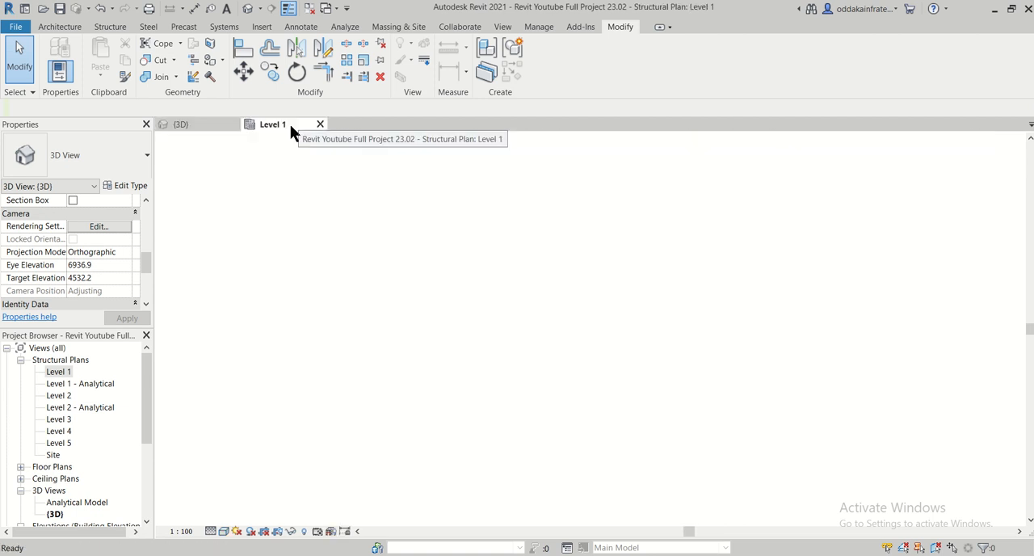
double_click(65, 394)
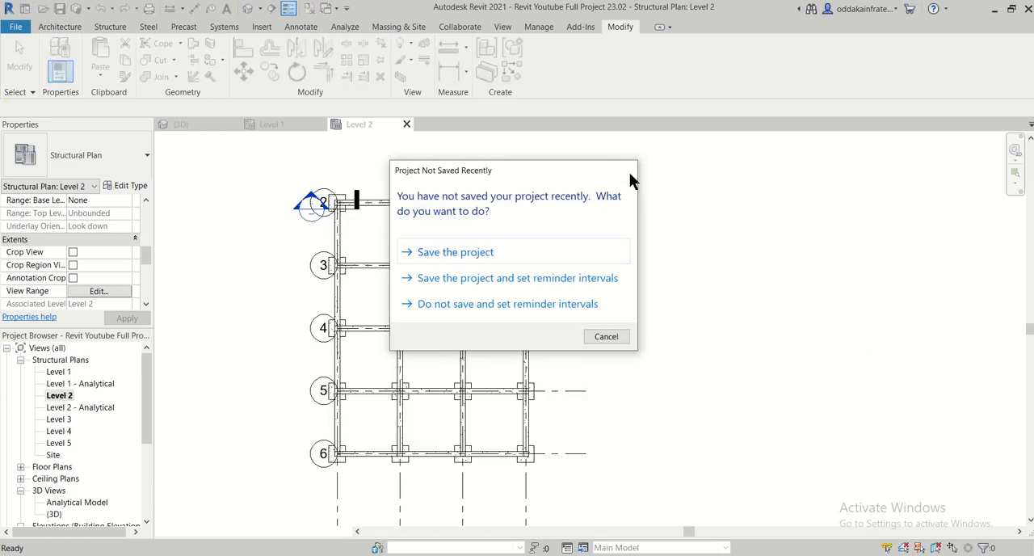
left_click(626, 170)
scroll(371, 469, "up", 4)
scroll(372, 416, "up", 2)
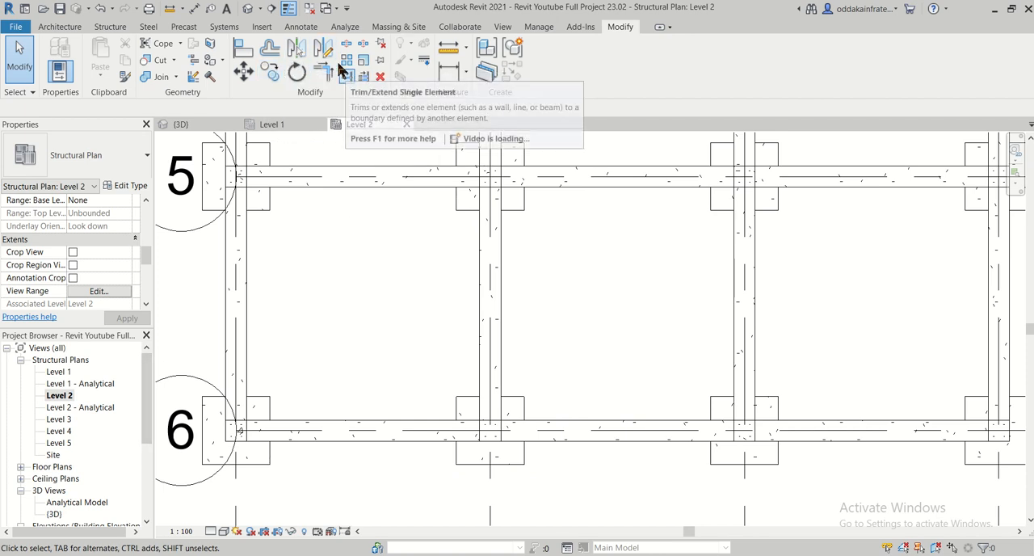
- Cut a building section across the grid 6 beam between its first two columns and open the section's view
left_click(500, 28)
left_click(423, 53)
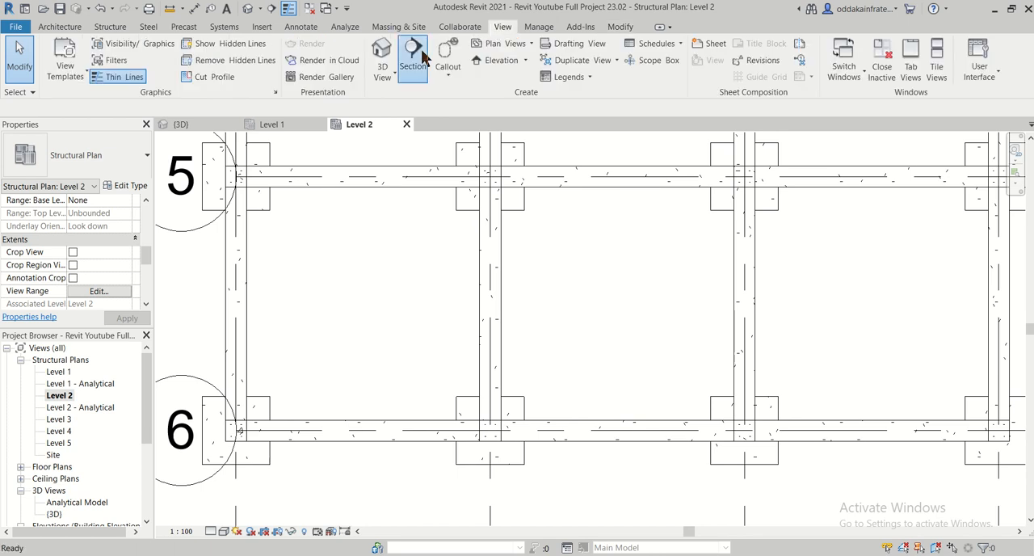
left_click(365, 378)
left_click(365, 469)
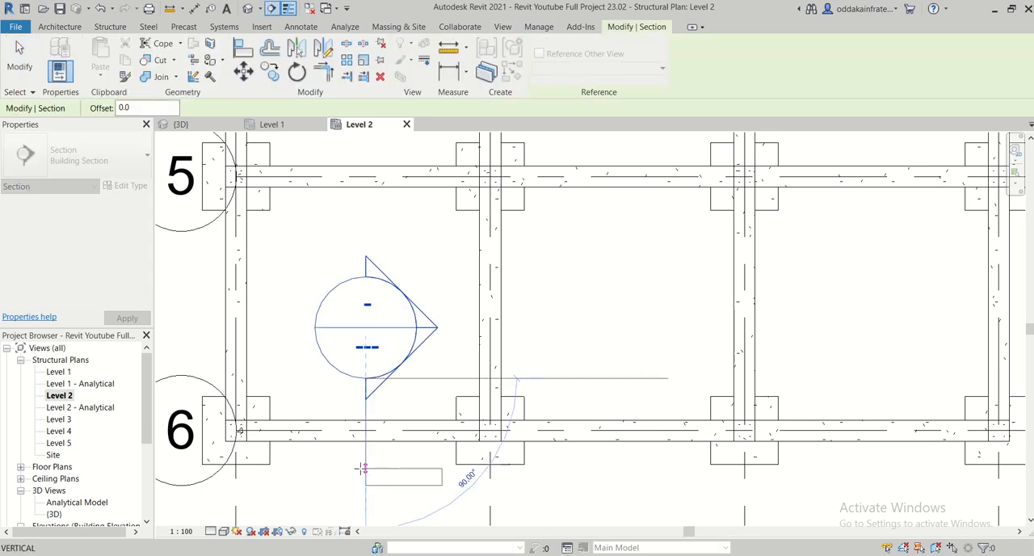
key("Escape")
left_click(393, 480)
right_click(419, 317)
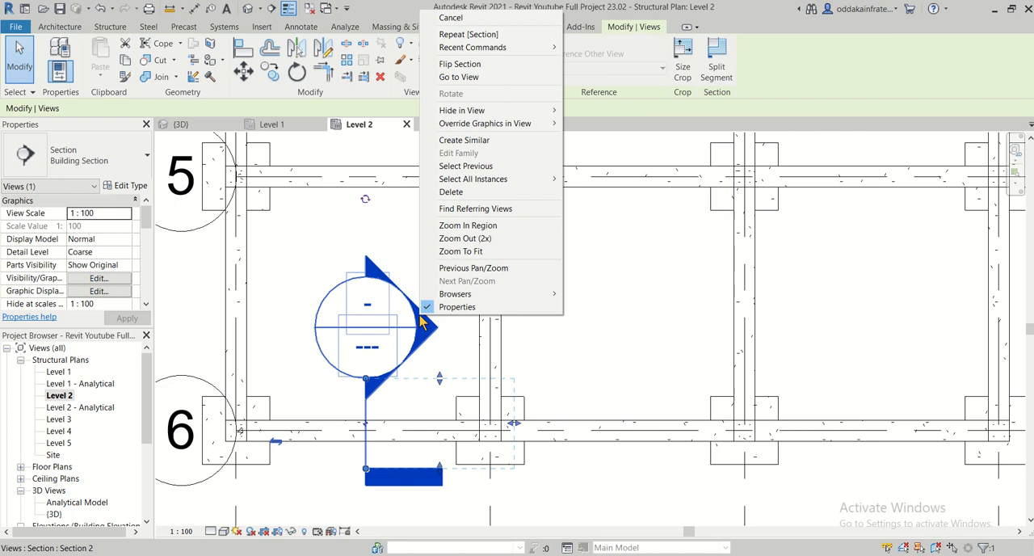
left_click(501, 78)
- Extend the section's crop region downward past Level 1 to include the column footing
scroll(566, 455, "up", 2)
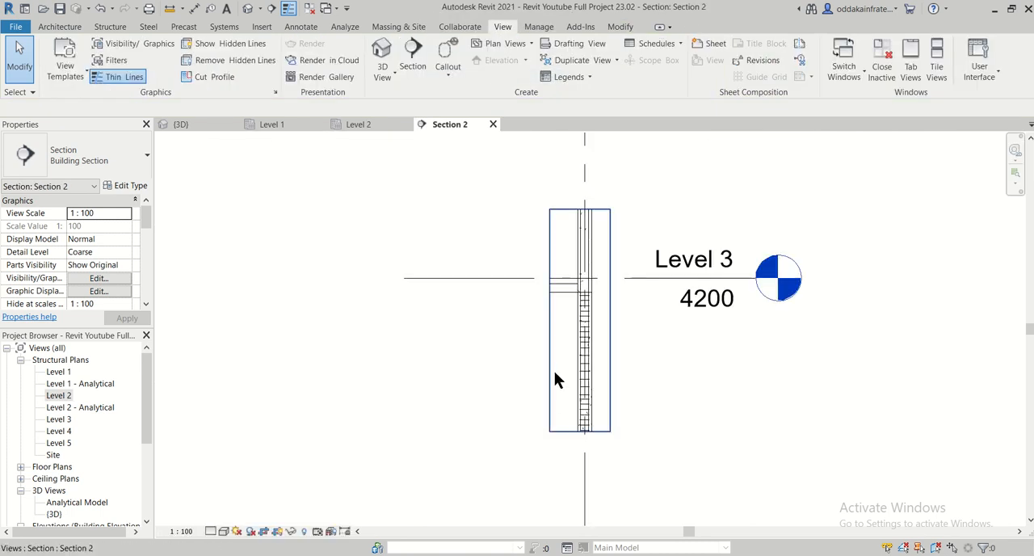
left_click(567, 430)
left_click_drag(564, 445, 579, 492)
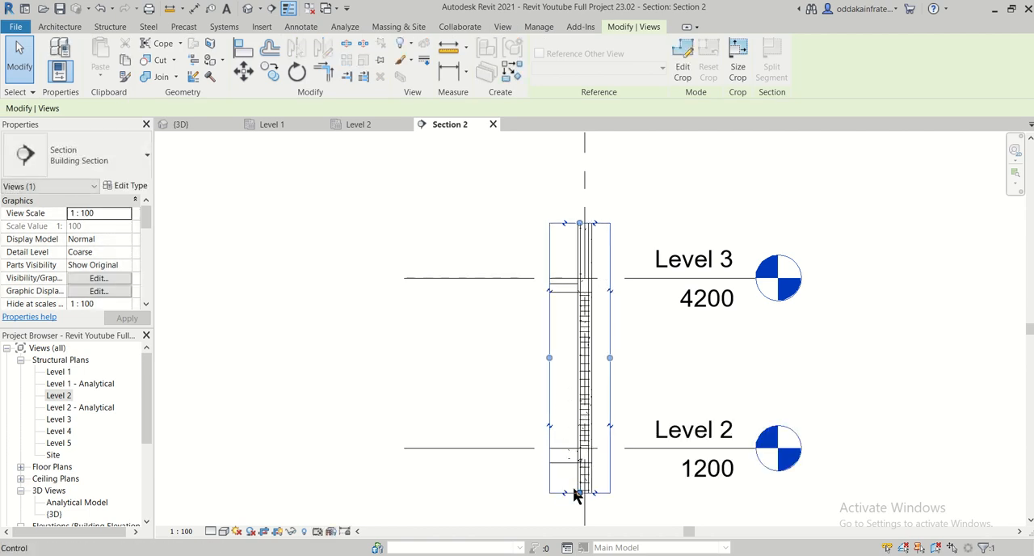
scroll(596, 504, "down", 3)
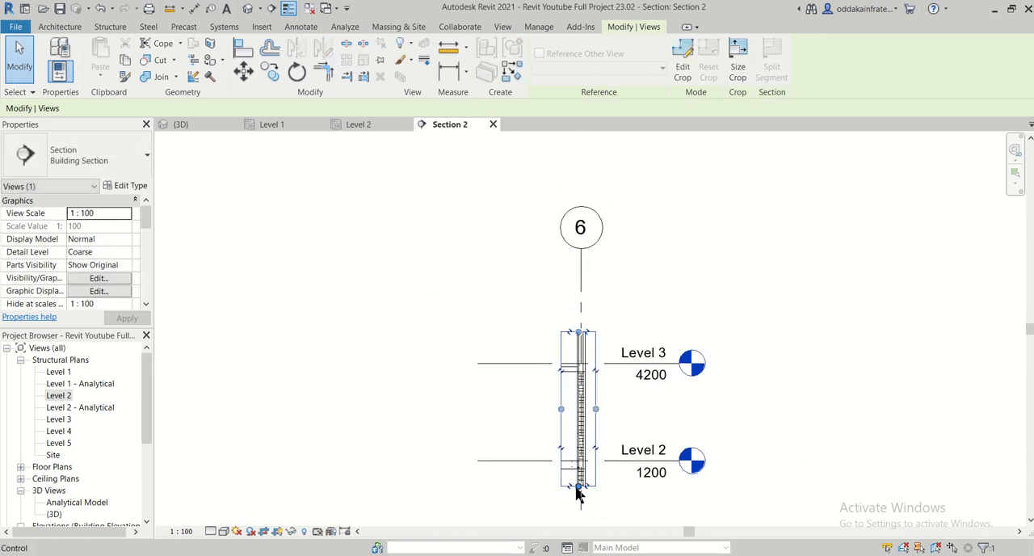
left_click_drag(578, 487, 578, 517)
- Widen the section's crop region on the beam side of the column to show more of the Level 2 beam
middle_click_drag(645, 476, 616, 391)
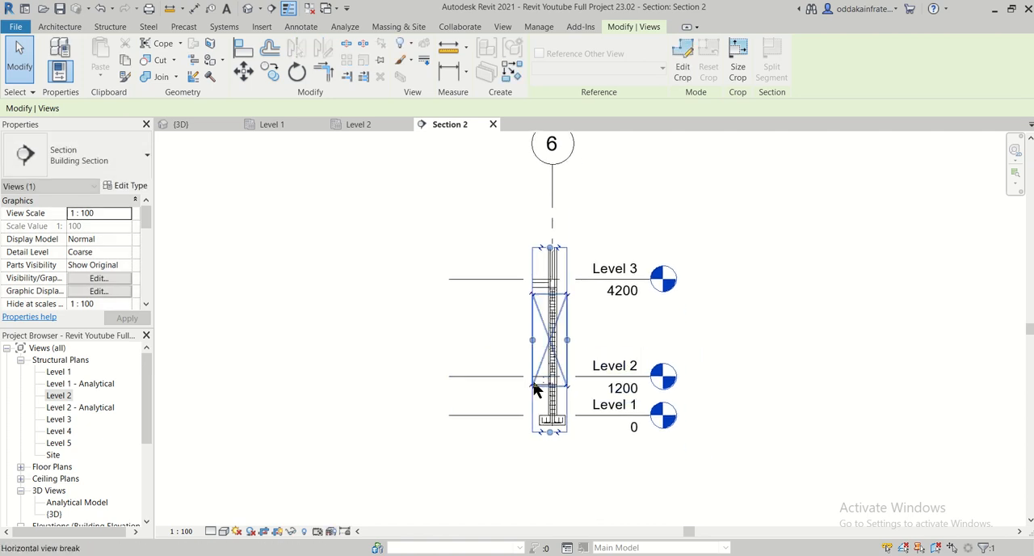
scroll(535, 391, "up", 3)
left_click_drag(531, 299, 437, 300)
scroll(459, 411, "up", 4)
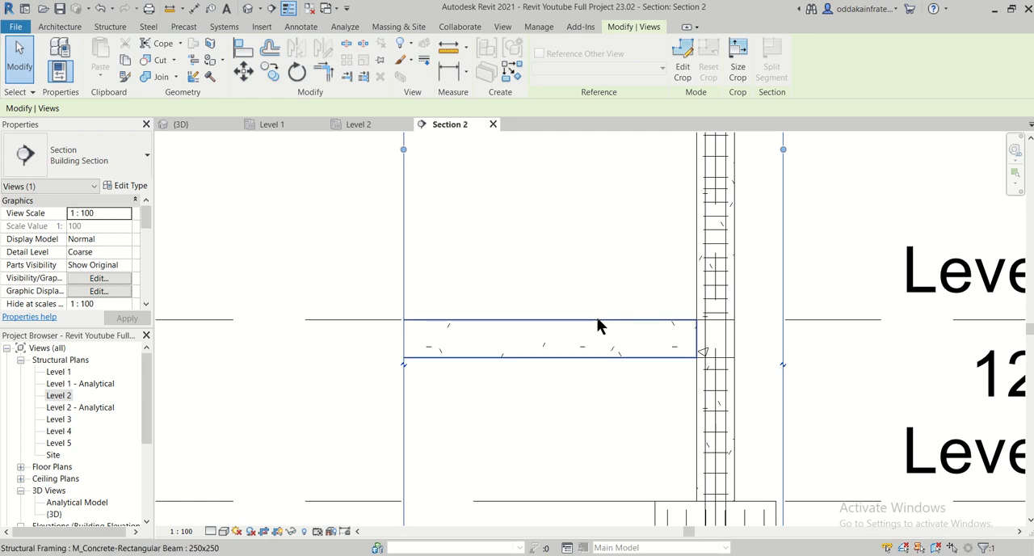
scroll(541, 385, "down", 1)
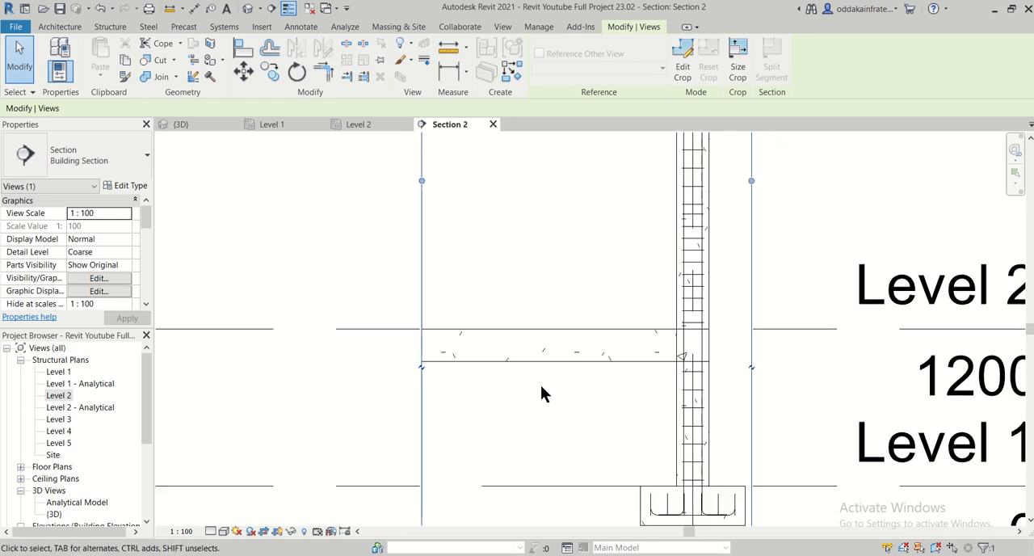
middle_click_drag(540, 385, 625, 407)
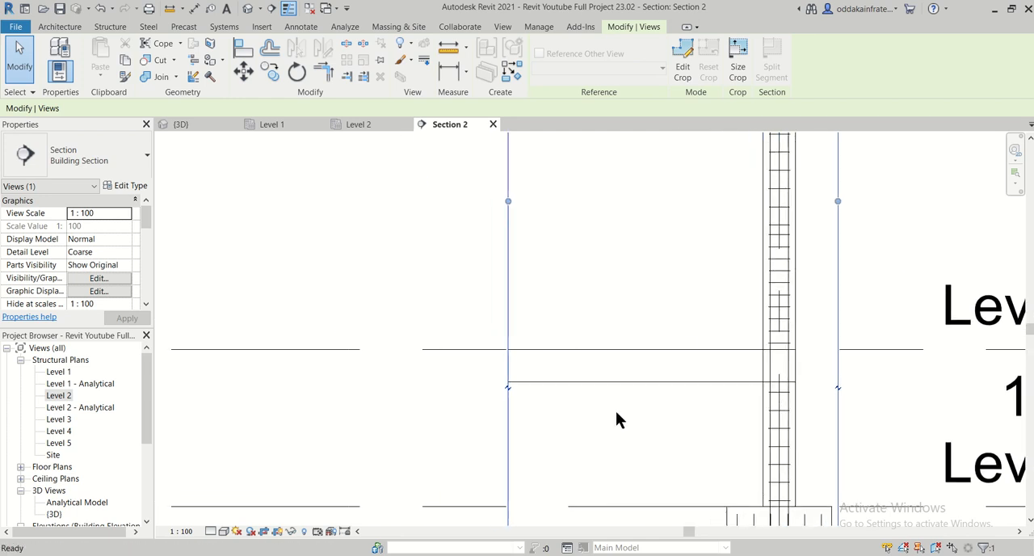
- Start placing structural rebar in the section and choose the 13M rebar bar type
left_click(124, 29)
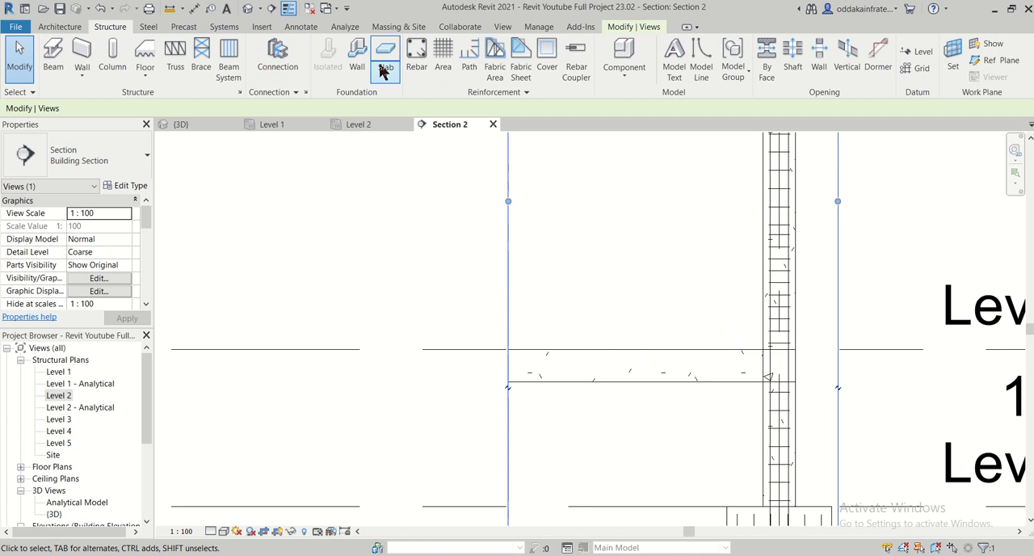
left_click(426, 65)
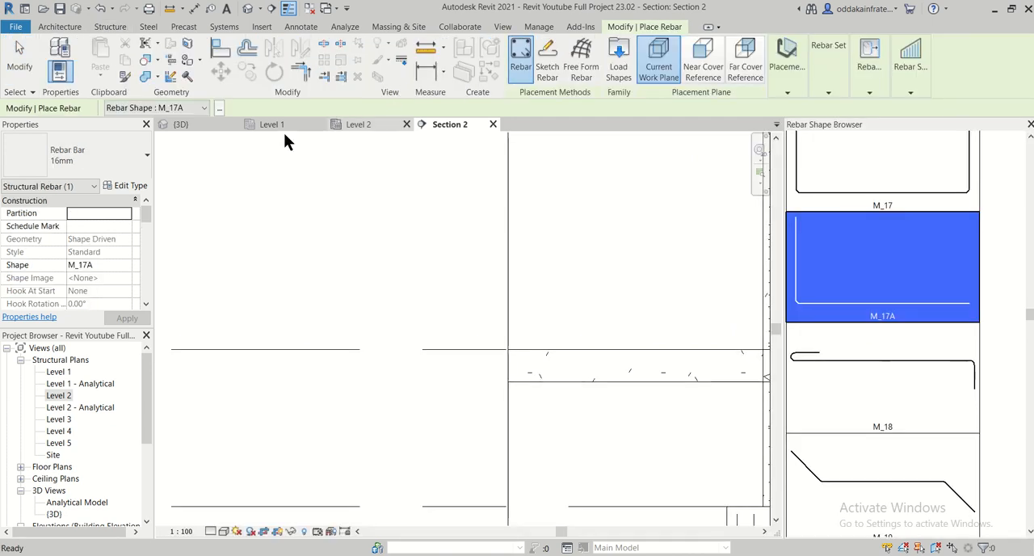
left_click(136, 160)
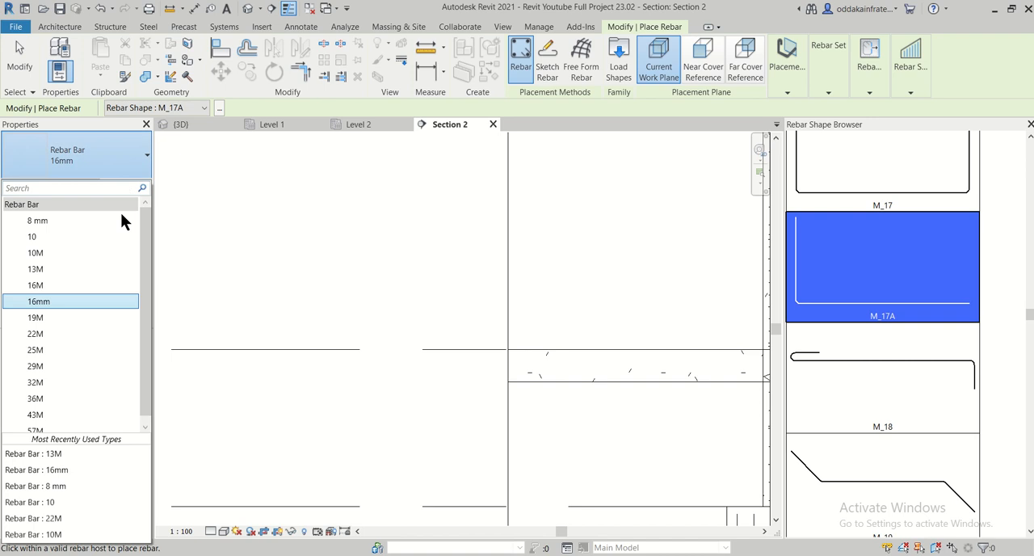
left_click(106, 269)
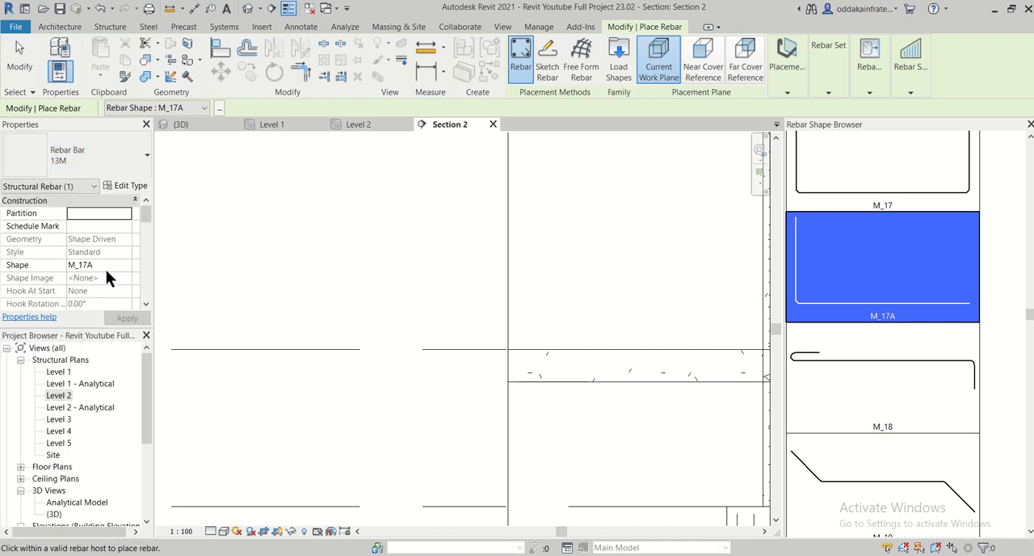
left_click(132, 186)
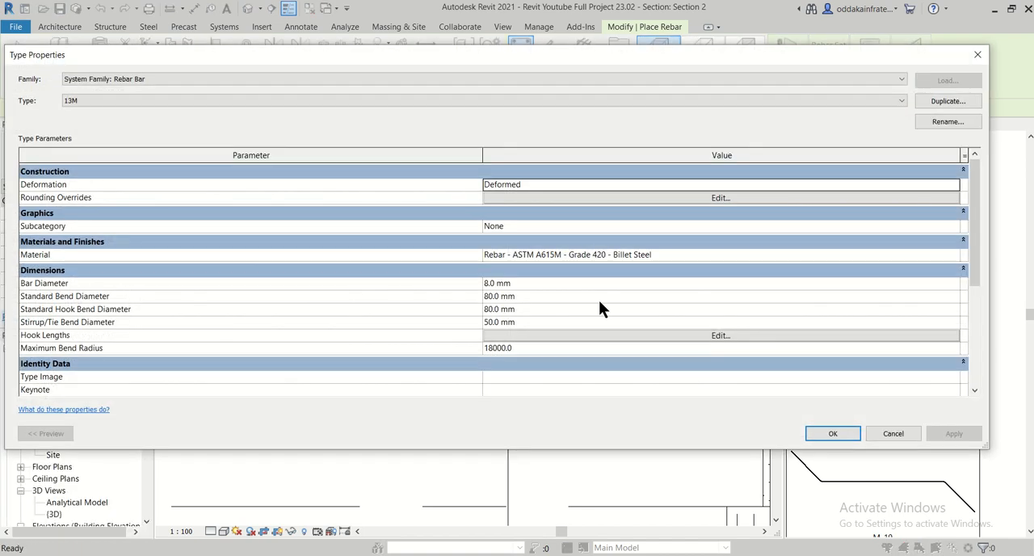
left_click(947, 101)
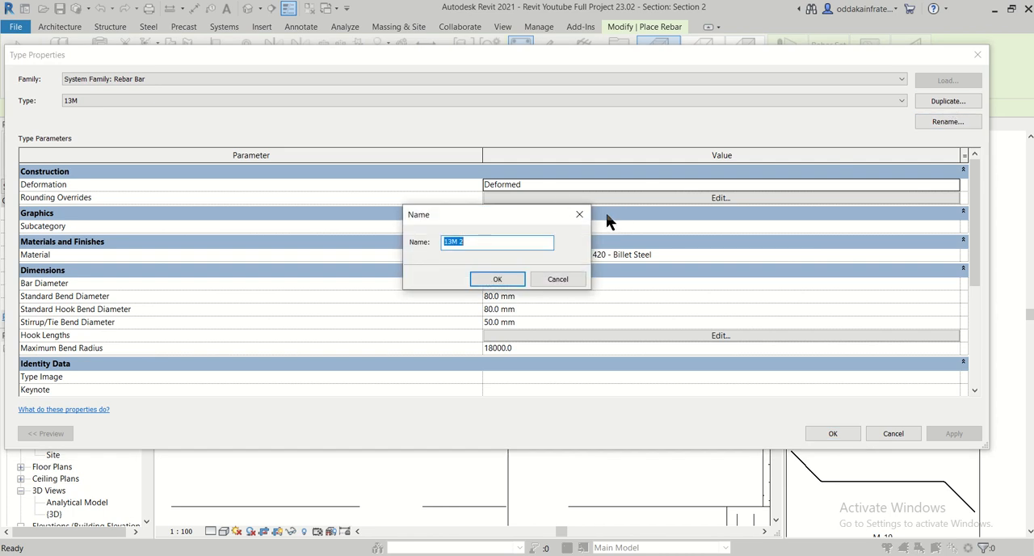
left_click(579, 215)
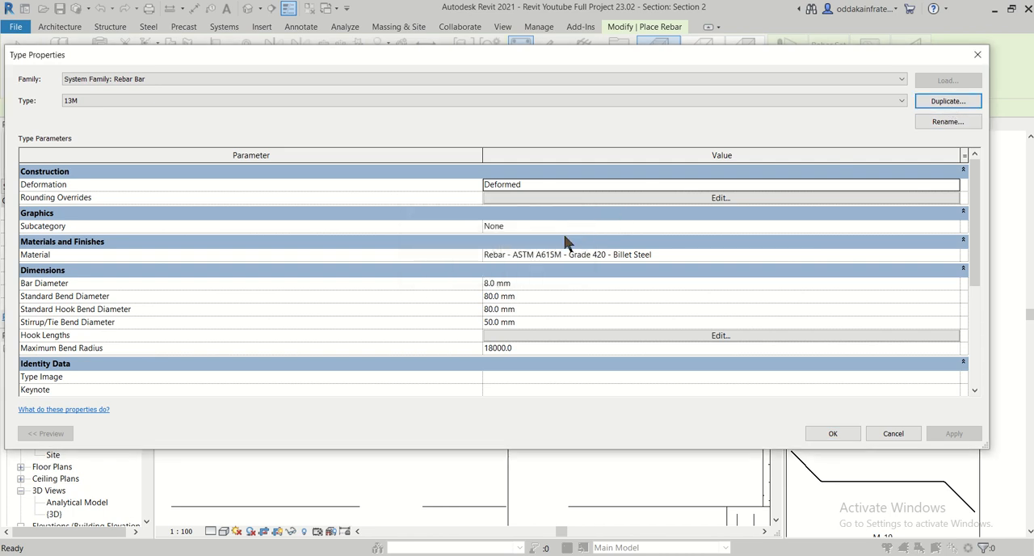
left_click(977, 54)
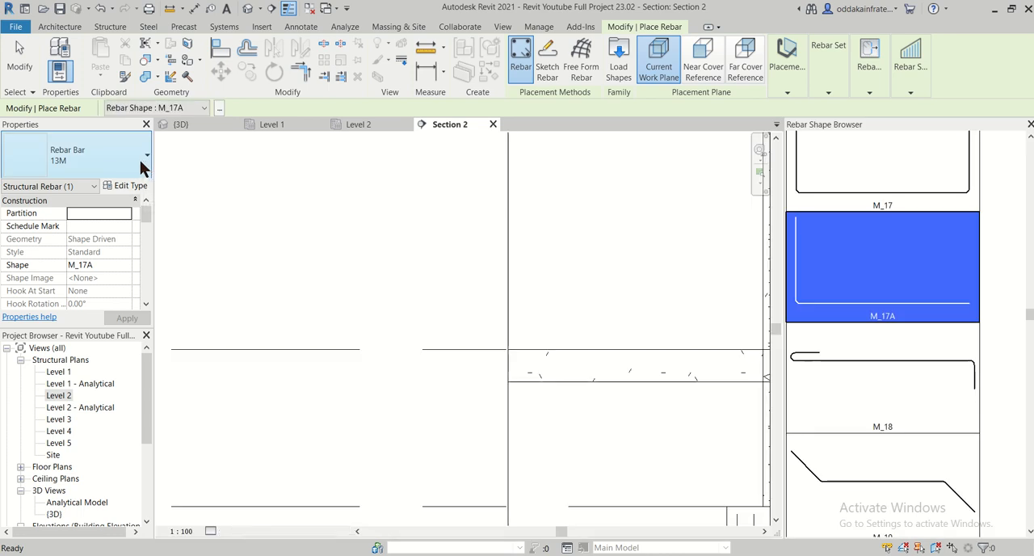
left_click(143, 157)
left_click(143, 157)
- Duplicate the 13M rebar bar type under the name 12
left_click(134, 188)
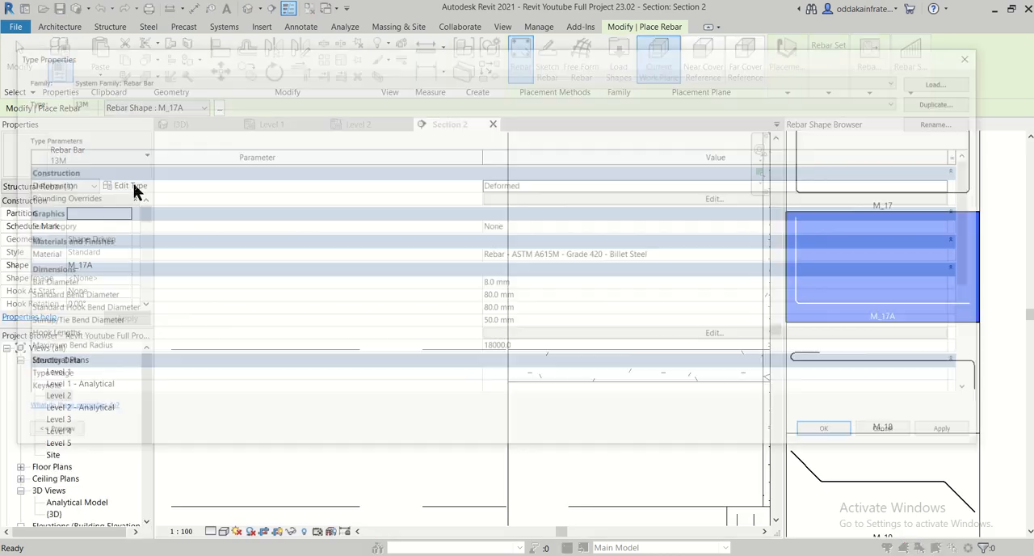
left_click(949, 103)
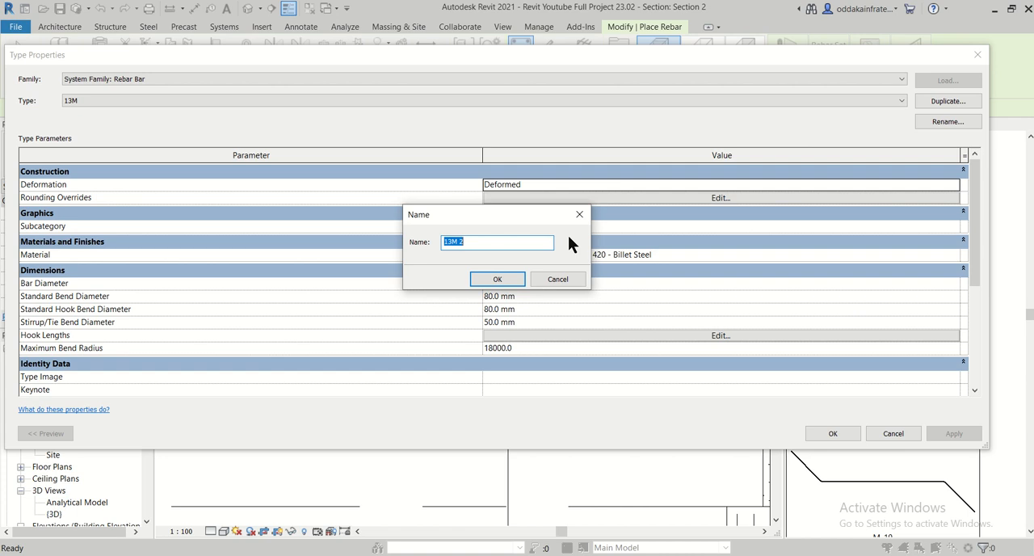
type("12")
left_click(497, 279)
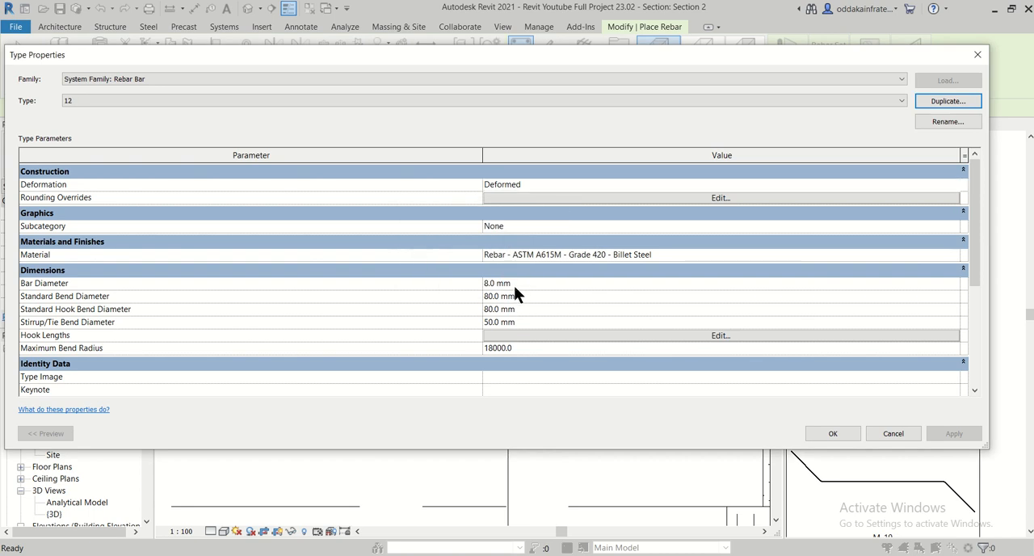
- Set the new type's bar diameter to 12 mm, review its hook lengths, and apply the type properties
left_click(514, 284)
double_click(499, 284)
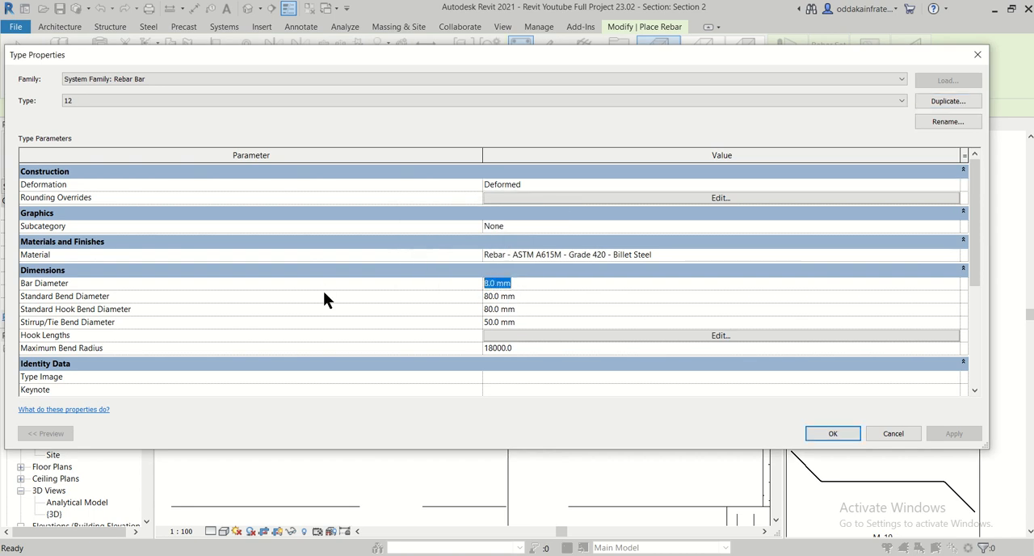
type("12")
left_click(624, 334)
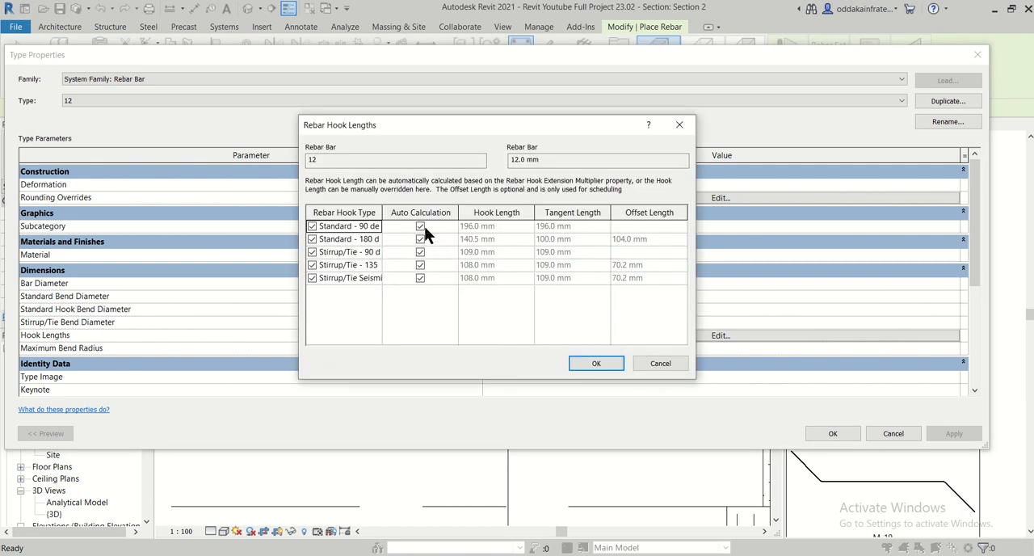
left_click(594, 362)
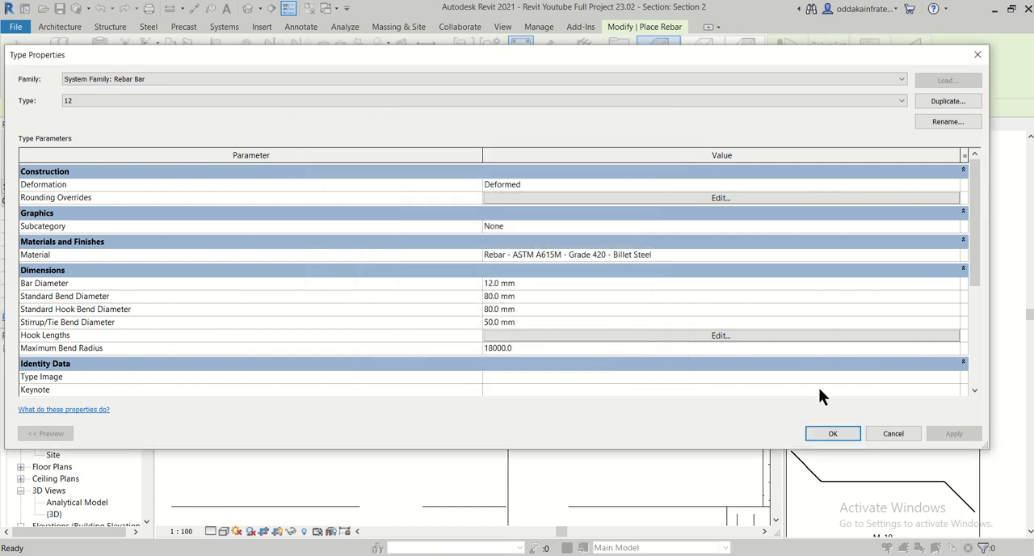
left_click(841, 433)
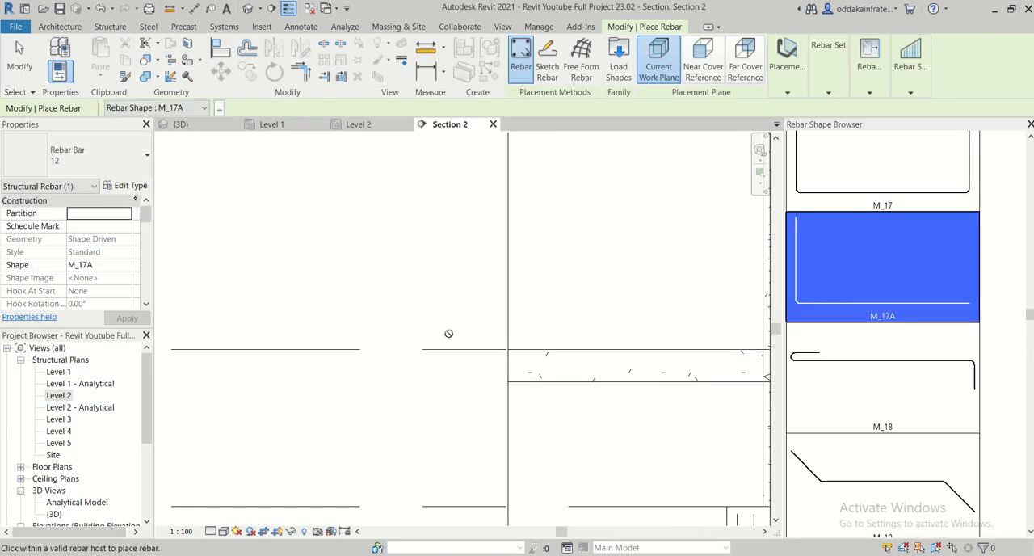
scroll(462, 360, "down", 2)
scroll(205, 230, "up", 1)
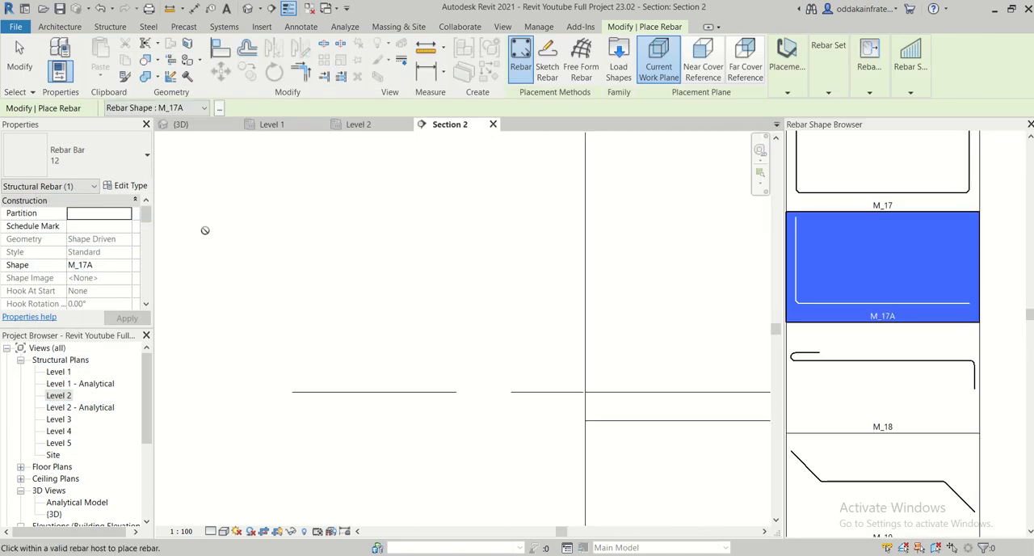
left_click(125, 165)
left_click(114, 166)
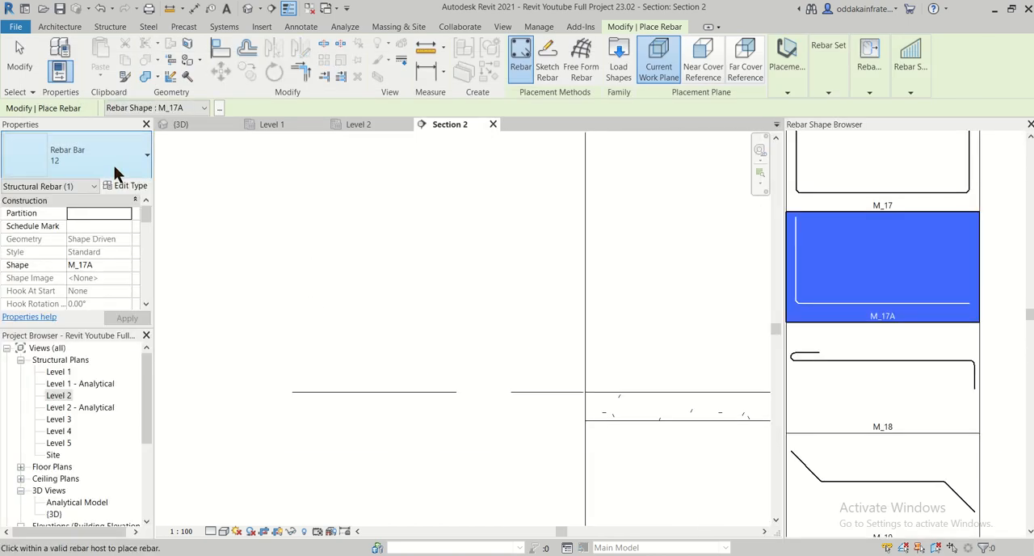
scroll(277, 359, "down", 2)
scroll(557, 388, "up", 2)
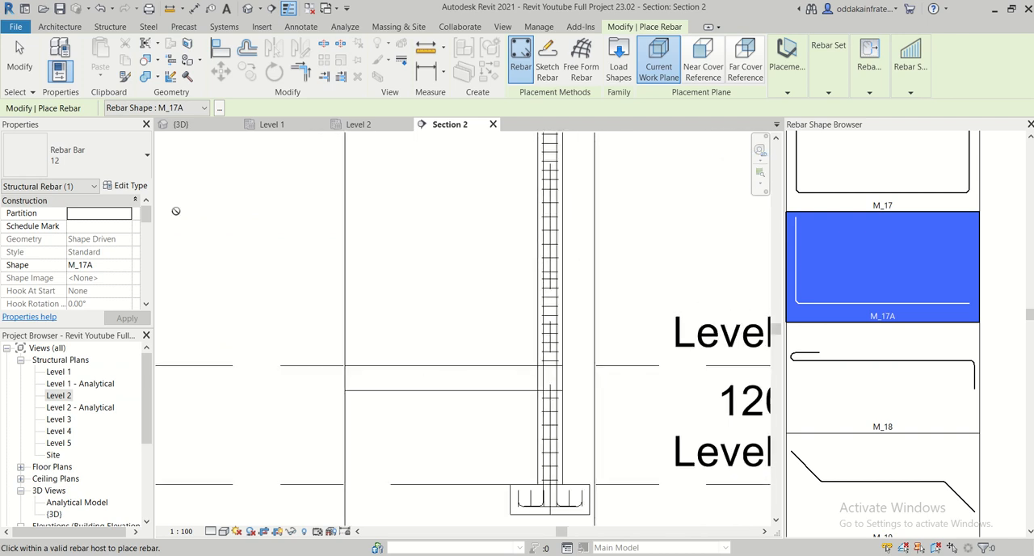
left_click(88, 162)
left_click(87, 164)
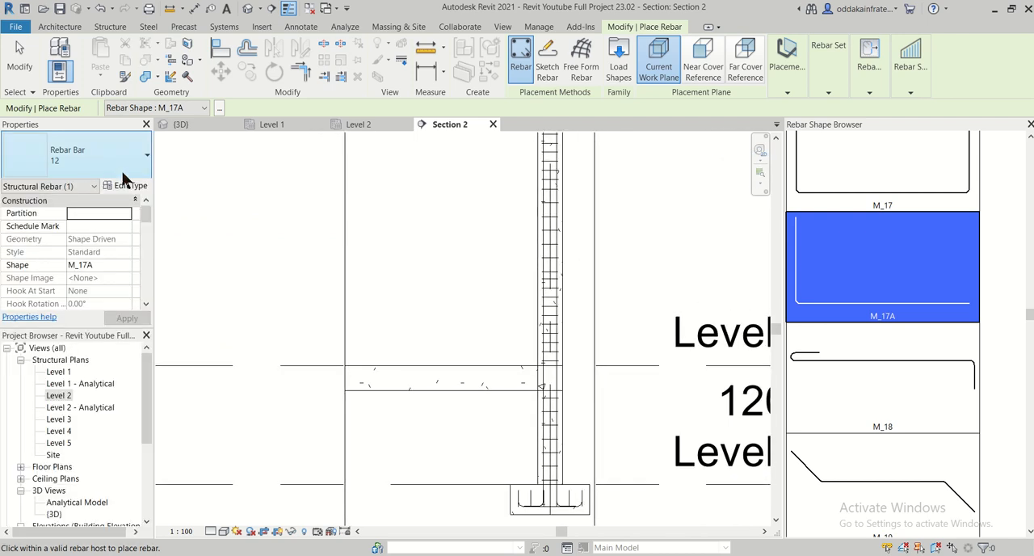
- Look through the available rebar shapes and choose M_02, the straight bar with bent-up ends
scroll(910, 276, "up", 10)
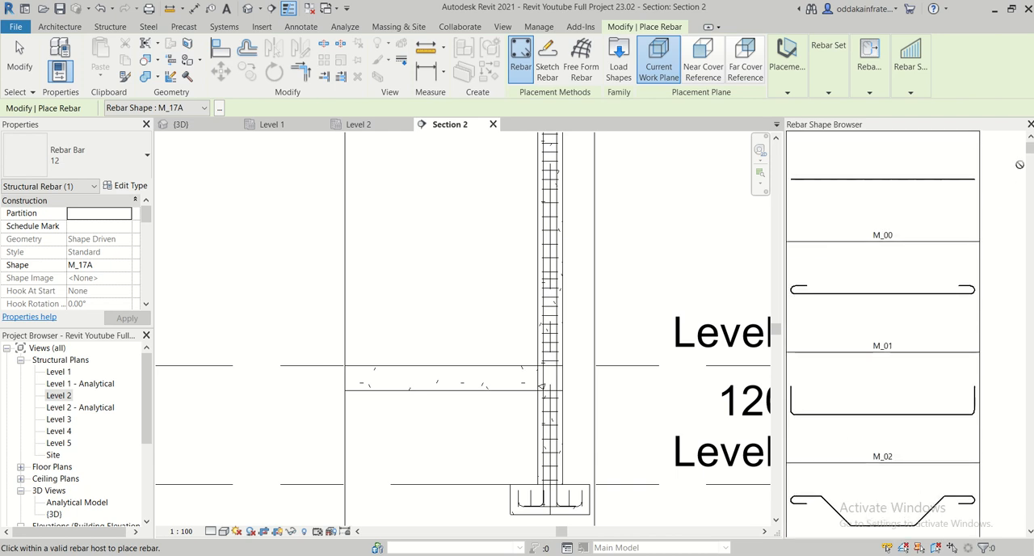
left_click_drag(1029, 146, 1029, 166)
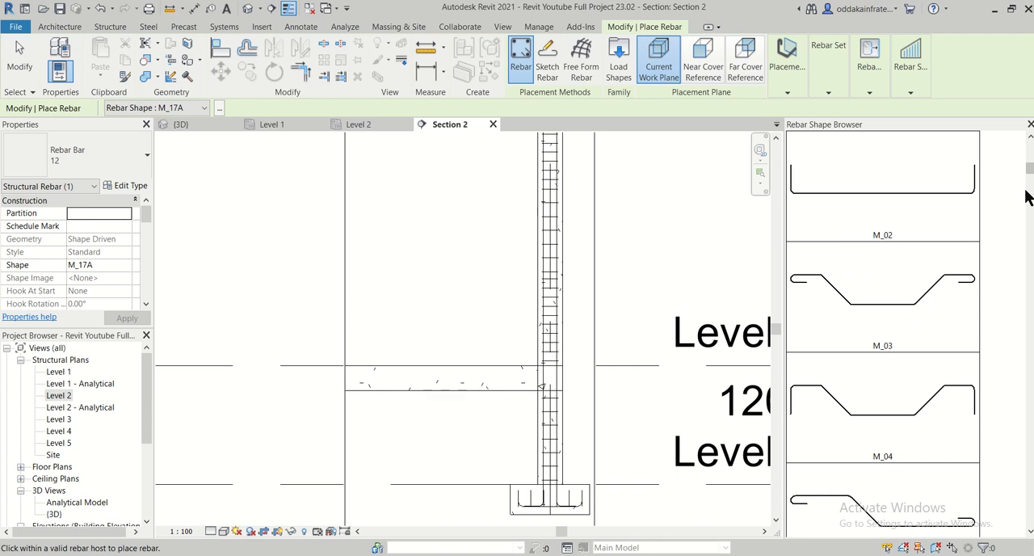
left_click_drag(1029, 172, 1032, 139)
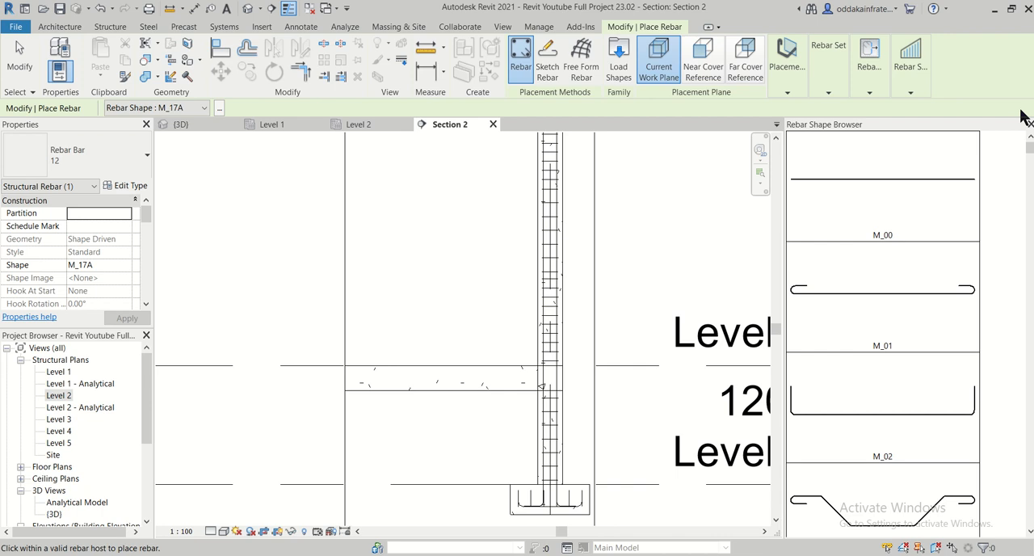
mouse_move(1031, 147)
left_mouse_down()
mouse_move(1010, 525)
mouse_move(1030, 144)
left_mouse_up()
left_click(922, 420)
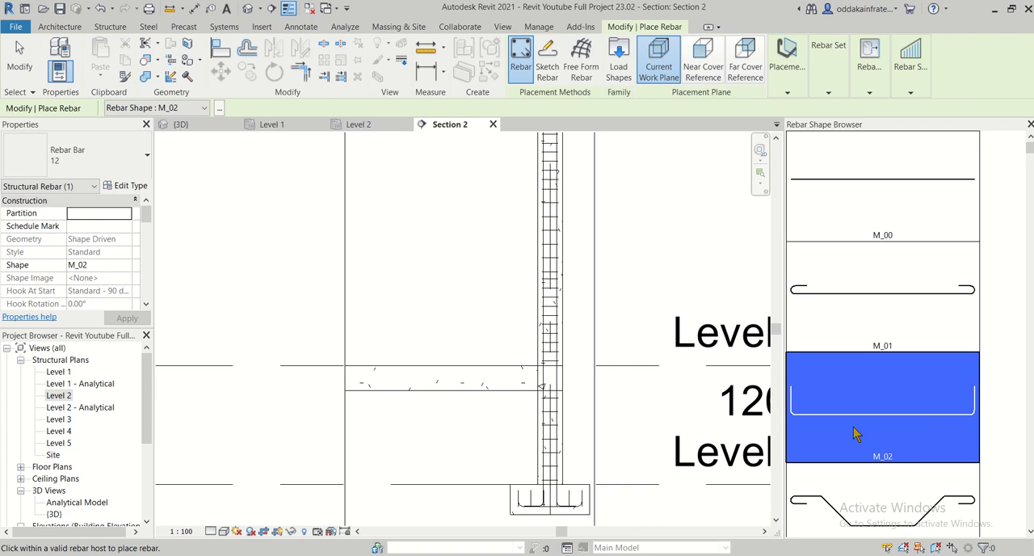
- Try the near cover, far cover and current work plane placement planes for the M_02 bar in the plinth beam
scroll(457, 383, "up", 2)
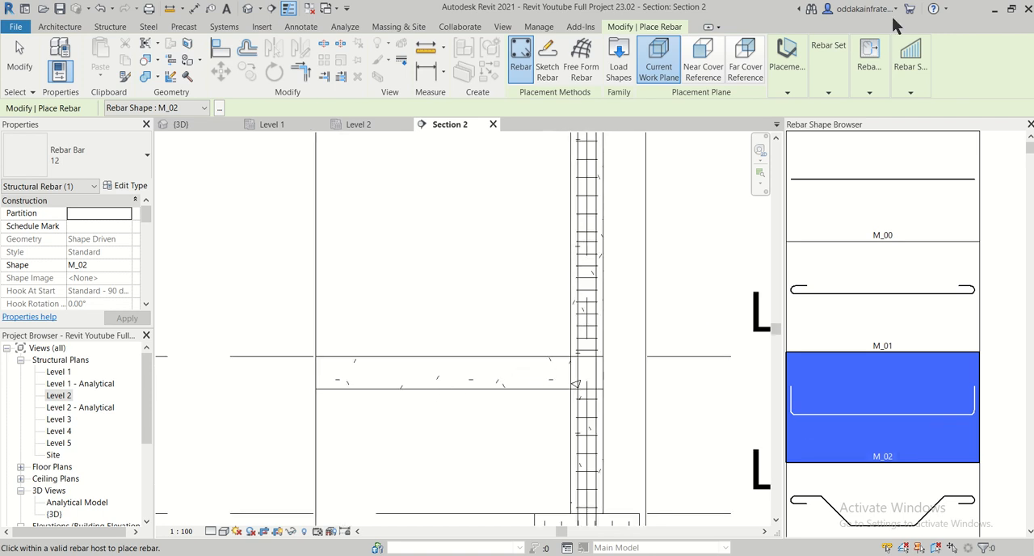
left_click(792, 83)
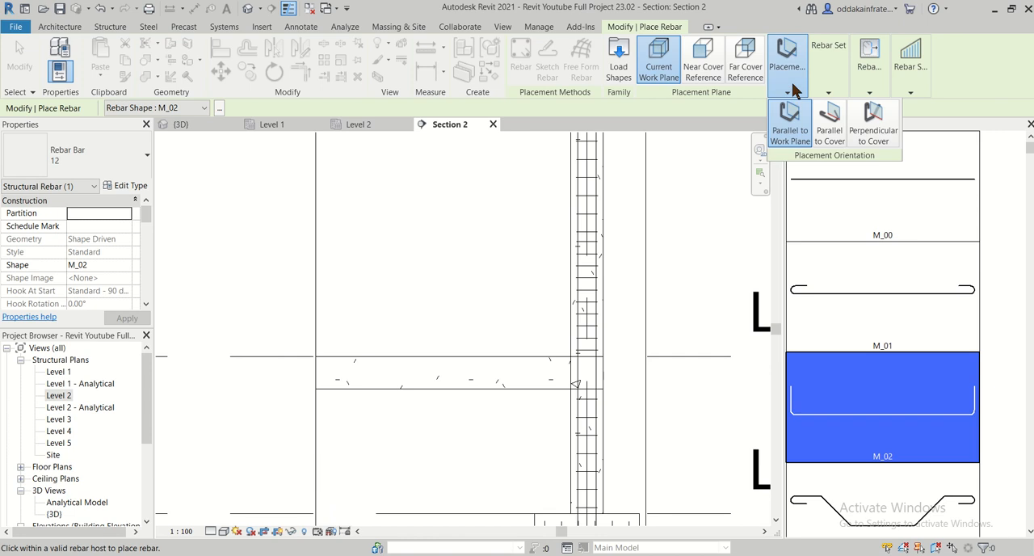
left_click(703, 65)
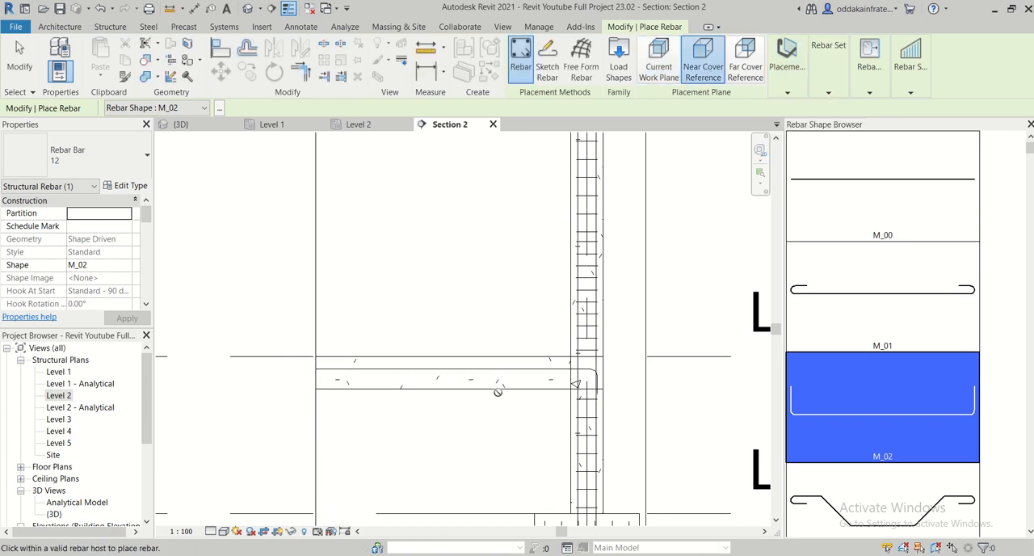
scroll(490, 395, "up", 1)
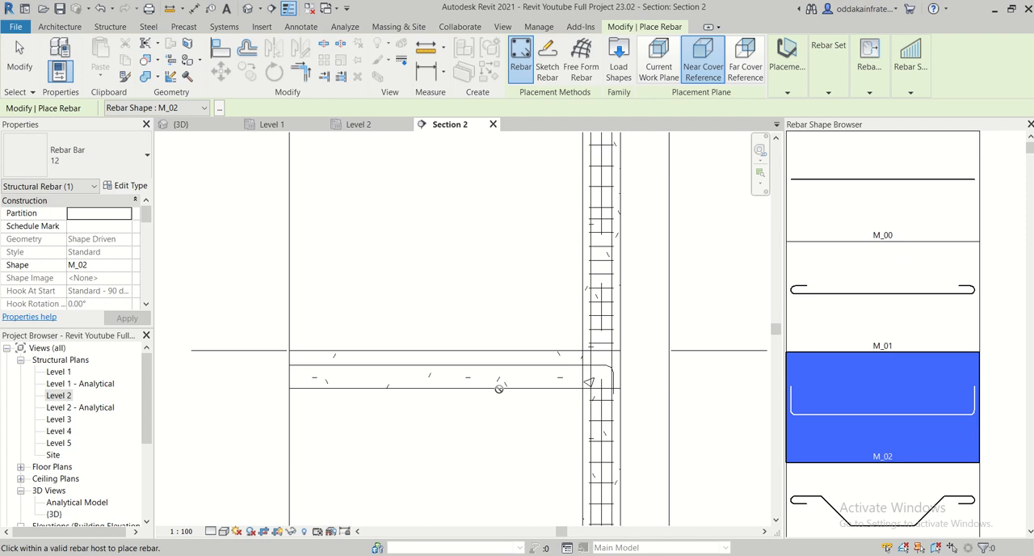
scroll(520, 413, "down", 1)
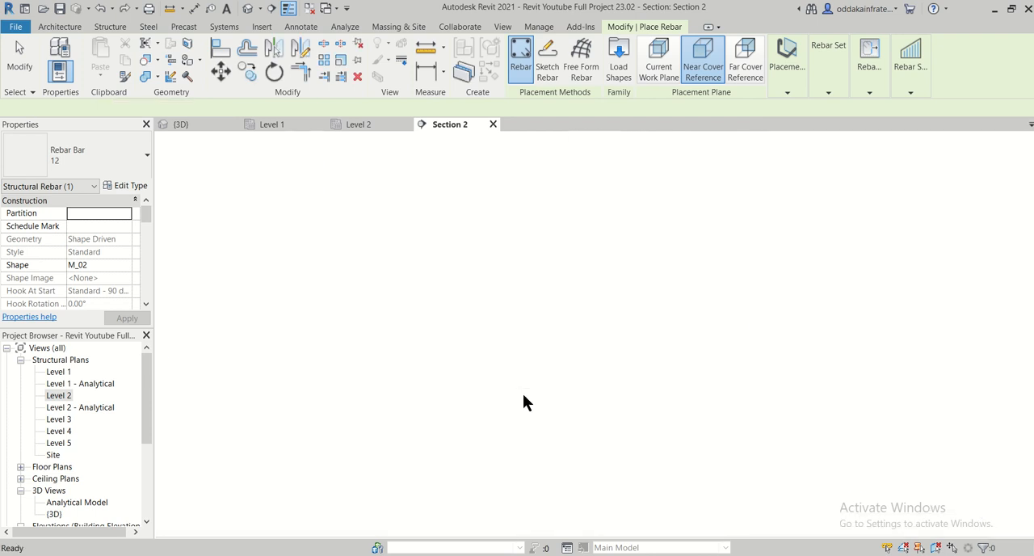
left_click(745, 67)
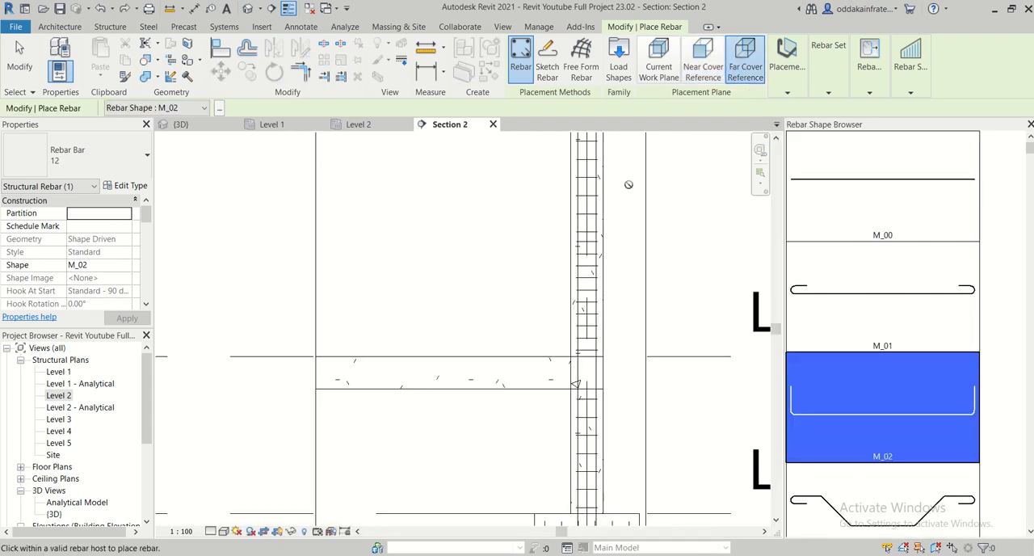
left_click(503, 365)
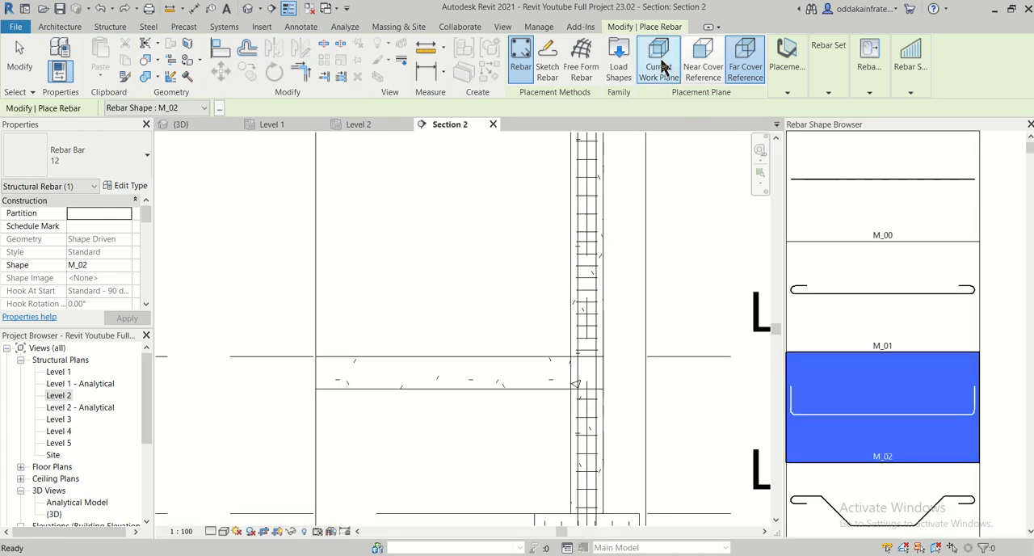
left_click(659, 67)
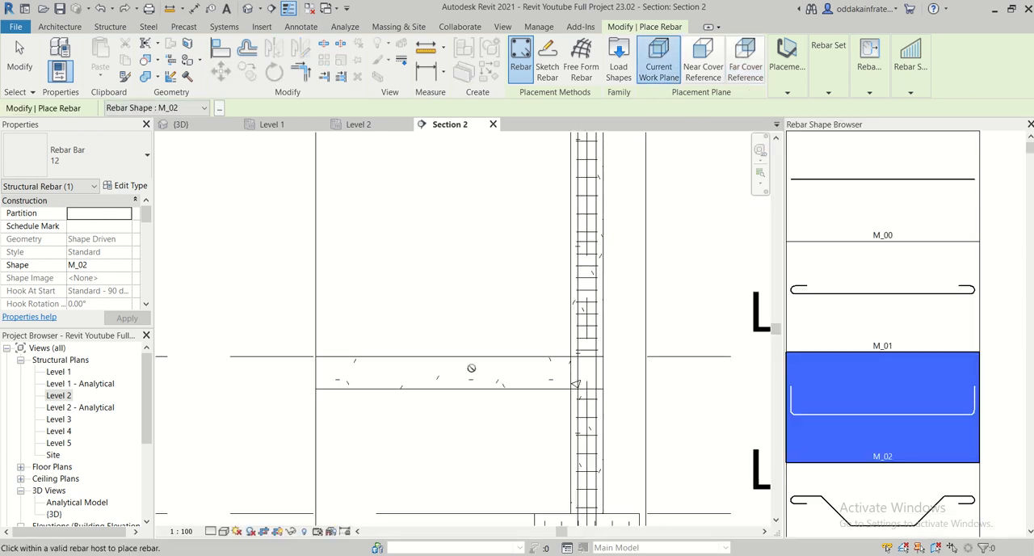
- Place the 12 mm M_02 bar along the top of the plinth beam using the near cover reference as placement plane
left_click(701, 67)
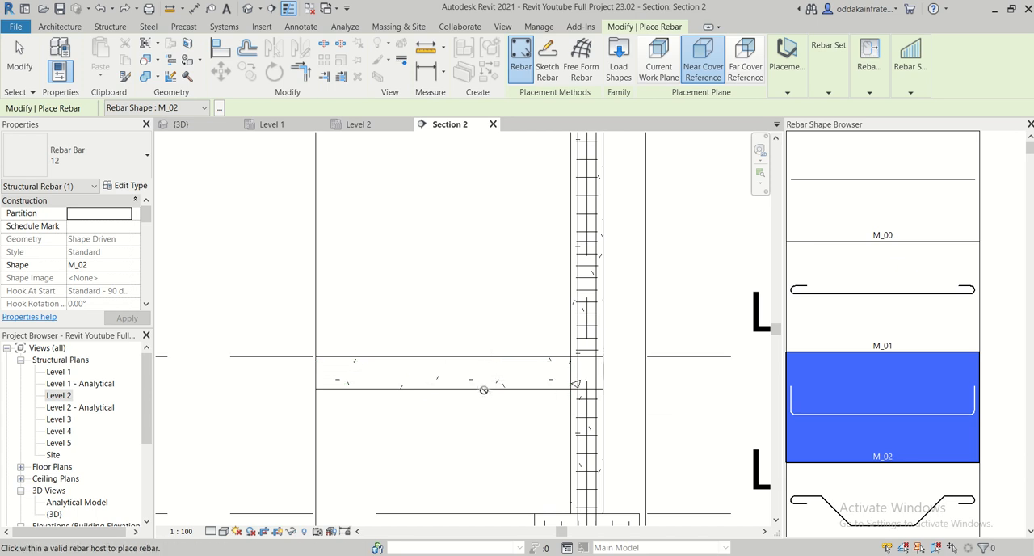
scroll(482, 374, "up", 2)
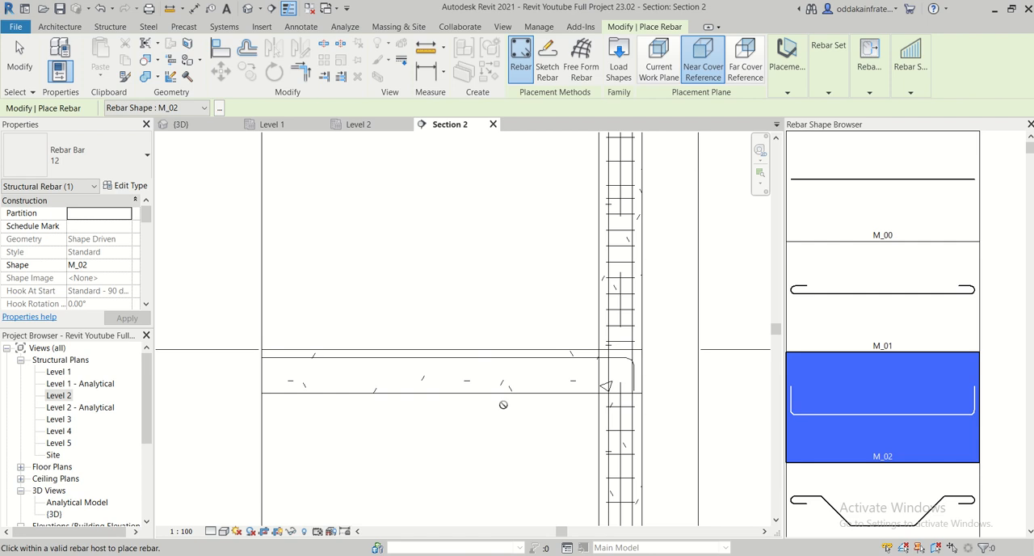
key("Escape")
key("Escape")
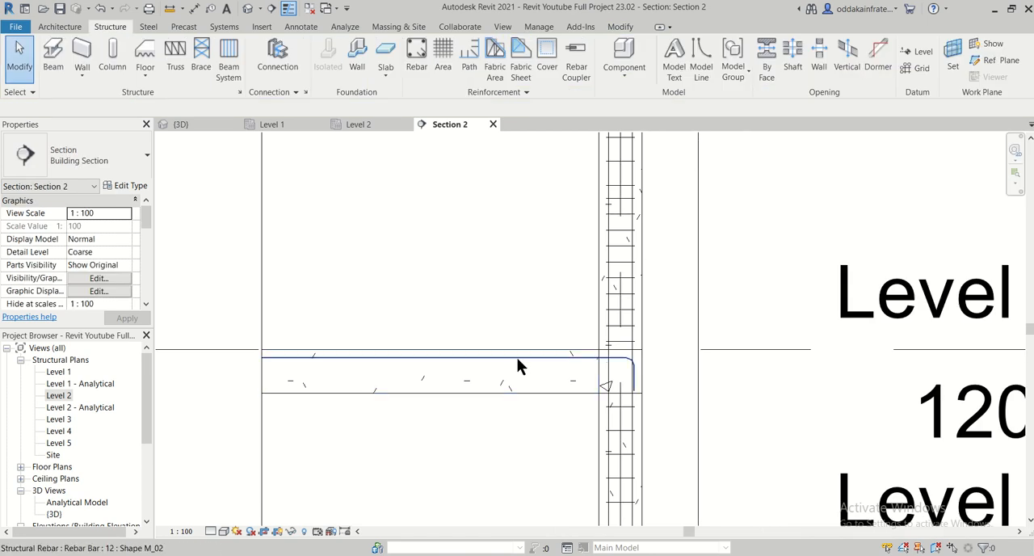
- Set the plinth beam's top bar to a Fixed Number layout with a quantity of 2
left_click(516, 357)
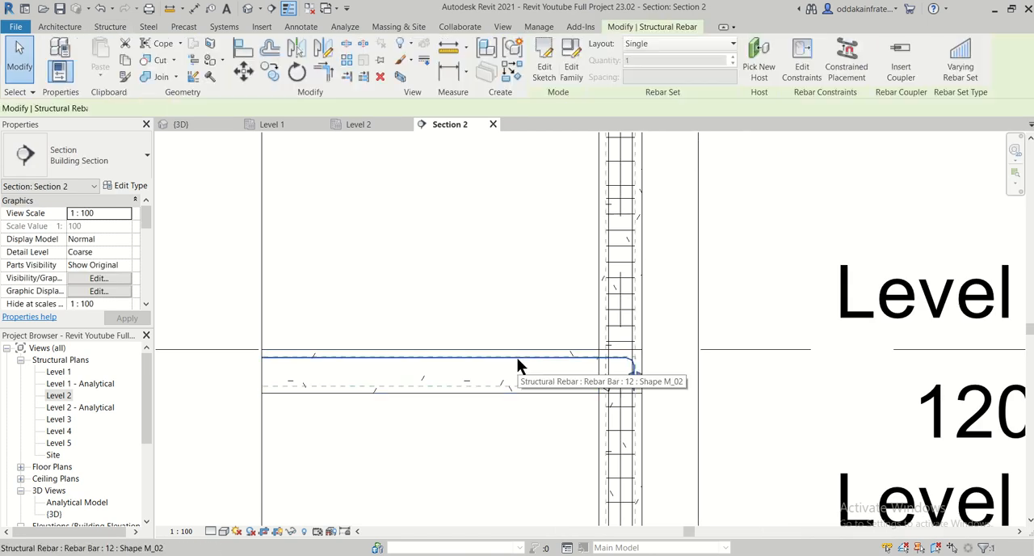
left_click(669, 45)
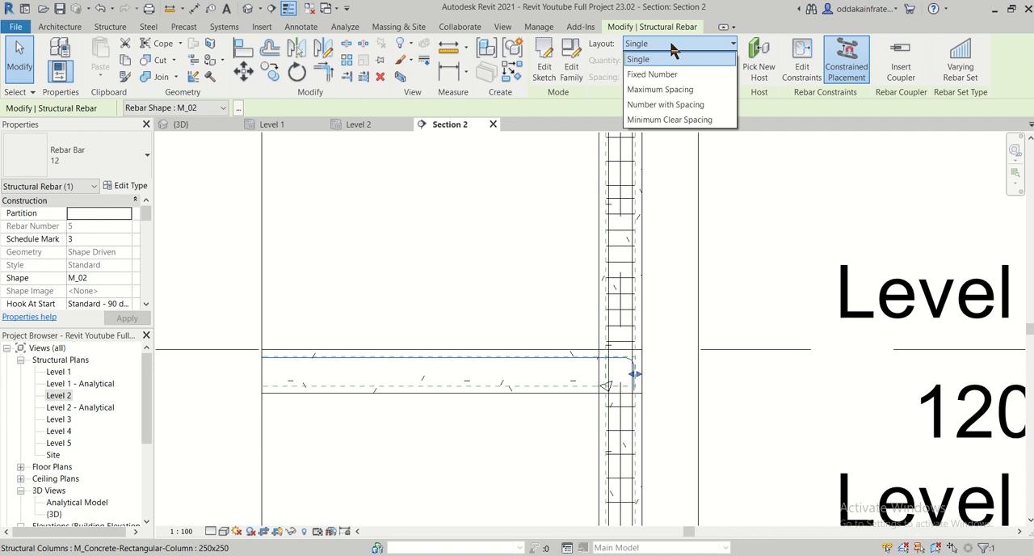
left_click(669, 72)
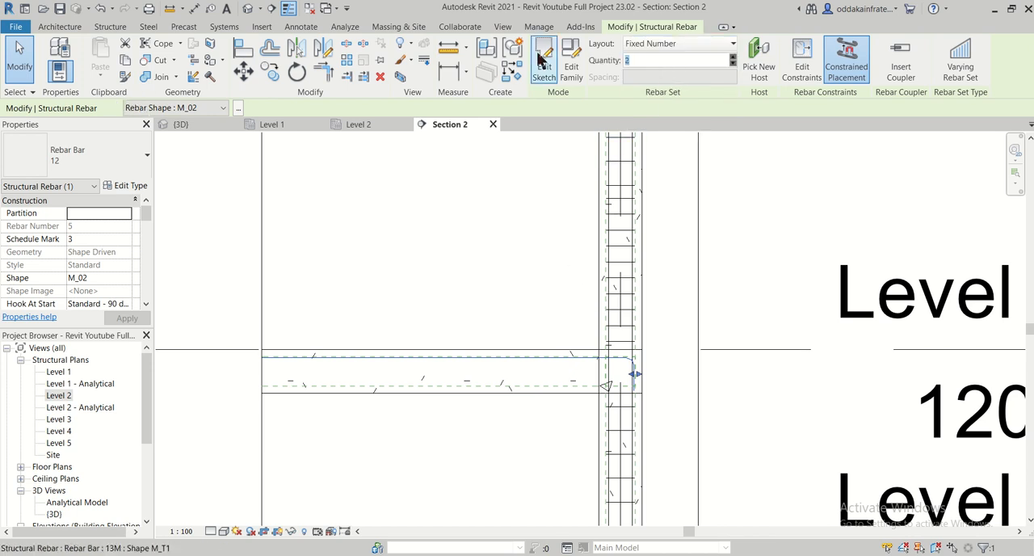
left_click(587, 276)
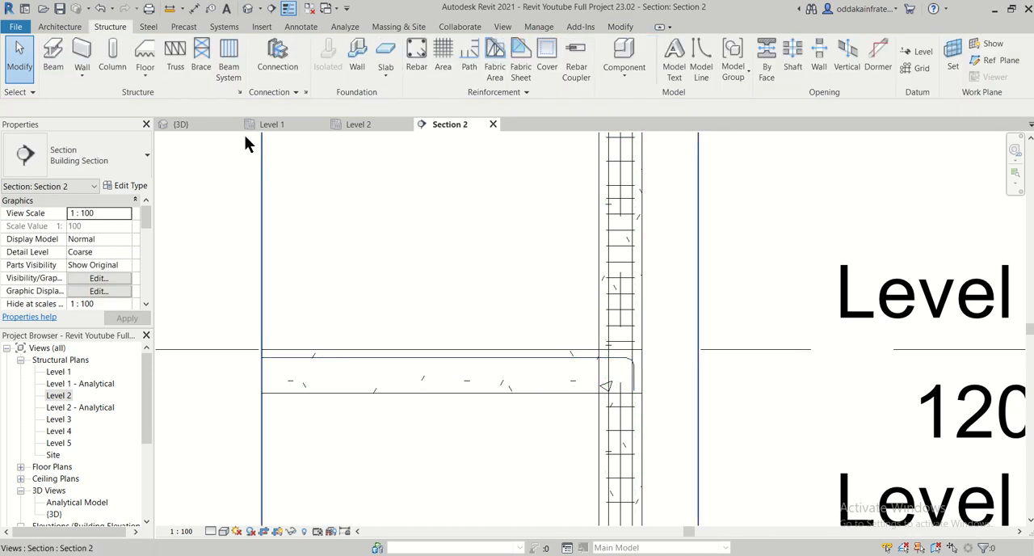
- Set the view visibility of the plinth beam's top bars to unobscured and solid in the {3D} view
left_click(181, 124)
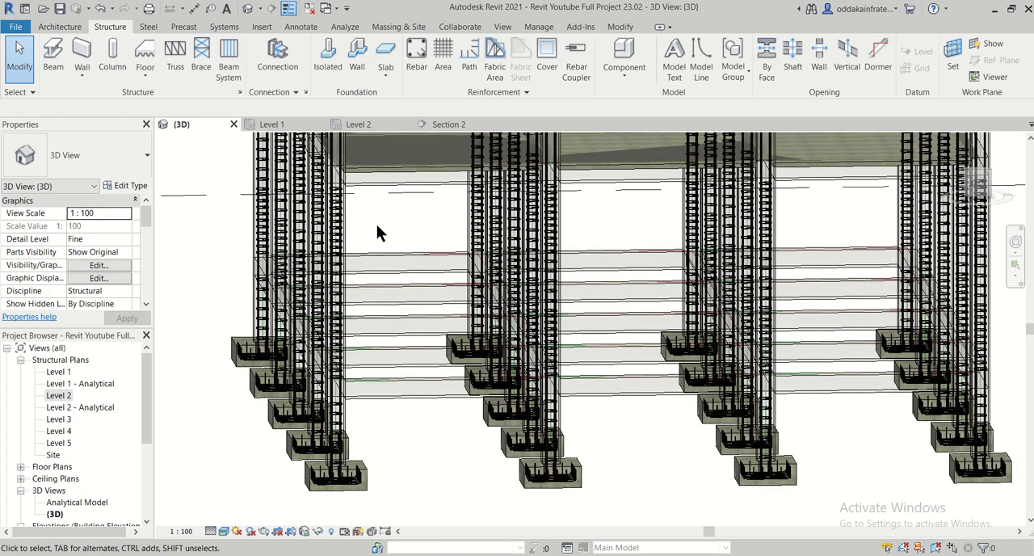
scroll(412, 359, "down", 2)
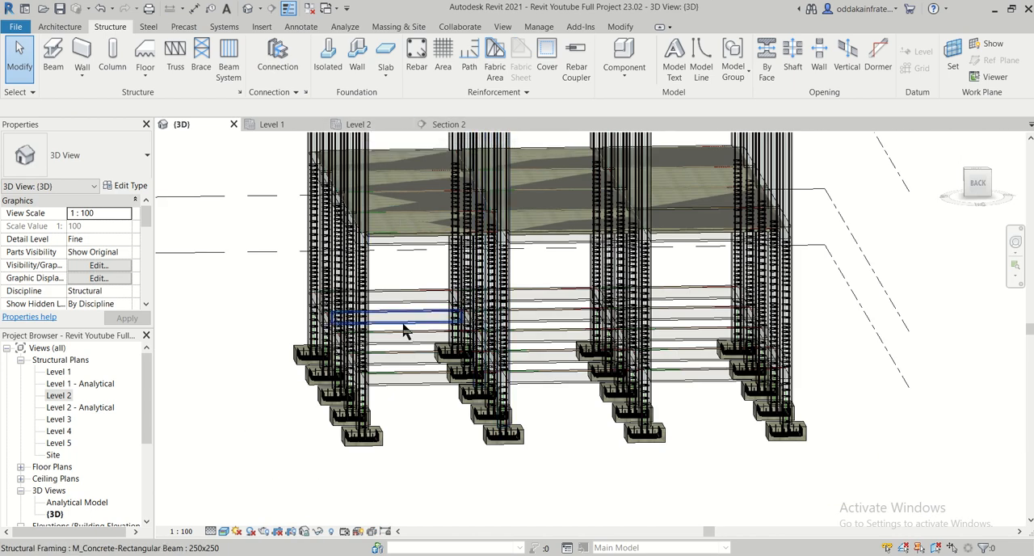
middle_click_drag(403, 329, 598, 413, "shift")
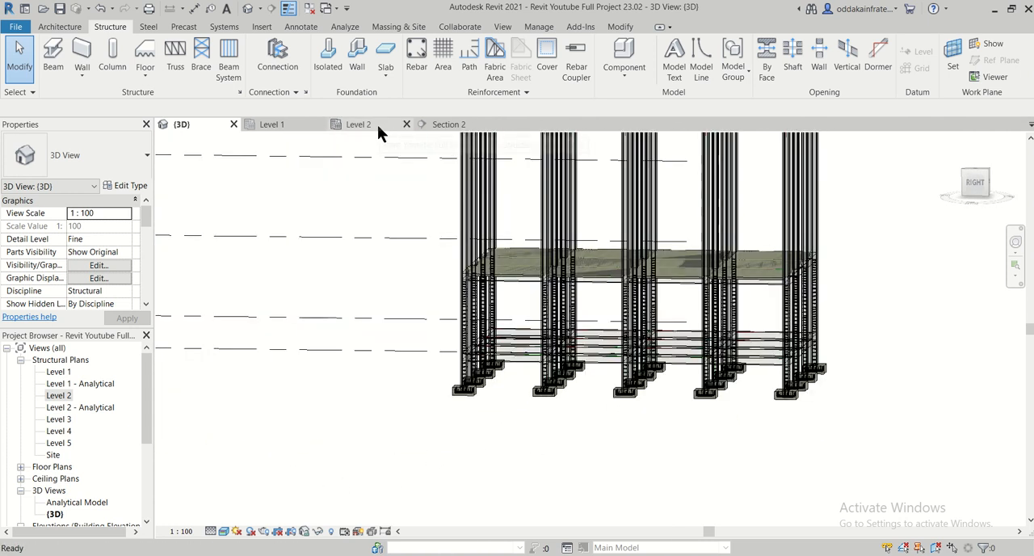
left_click(377, 124)
left_click(468, 125)
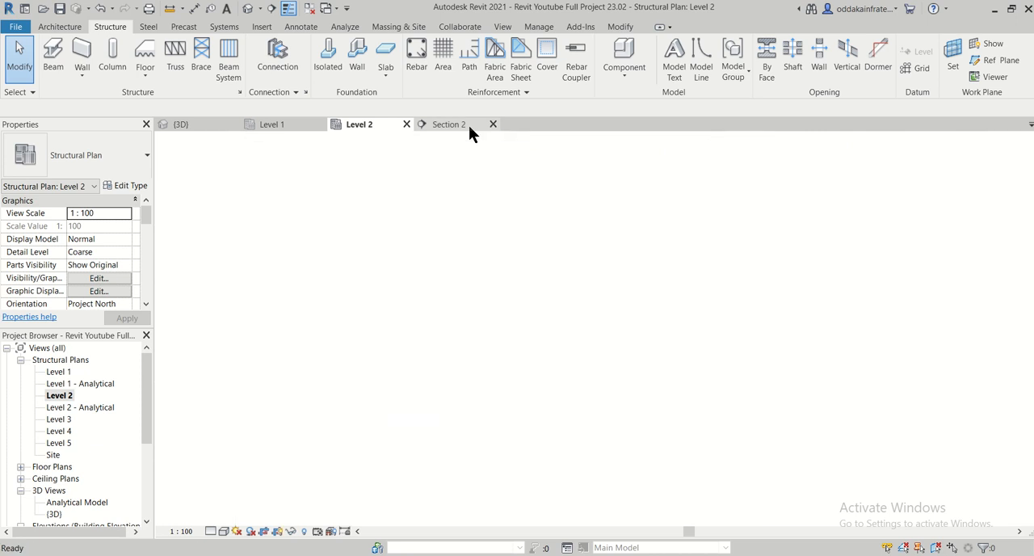
left_click(511, 362)
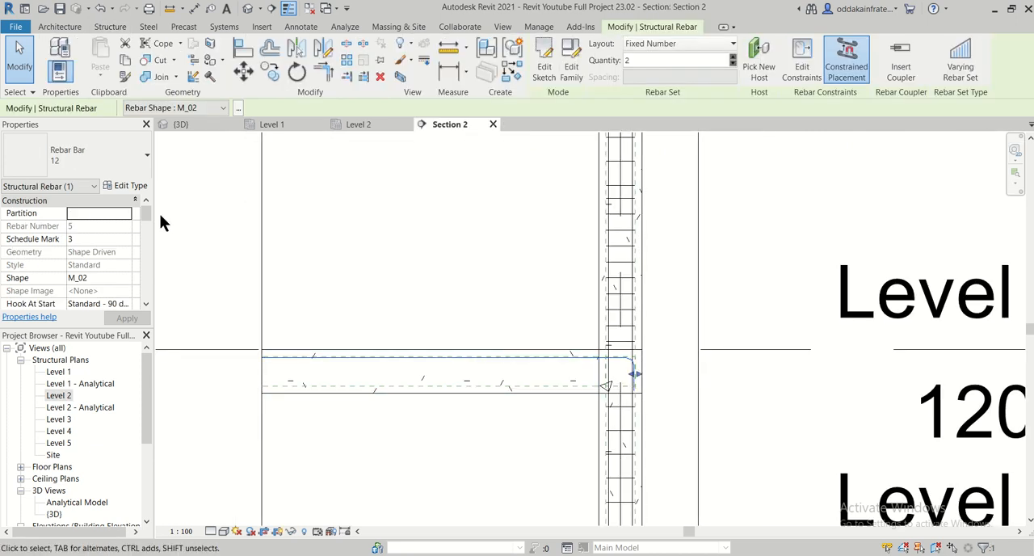
left_click_drag(149, 212, 132, 244)
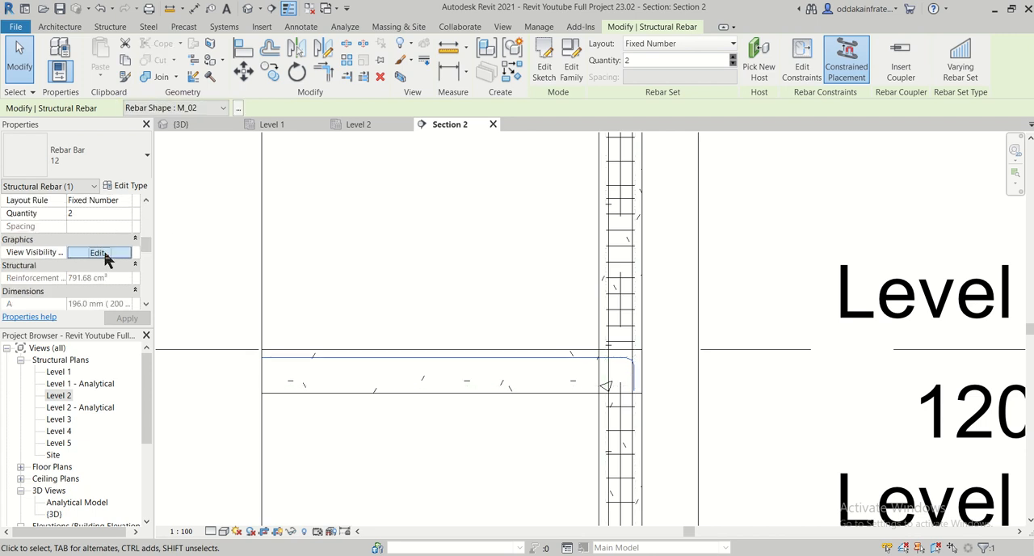
left_click(104, 253)
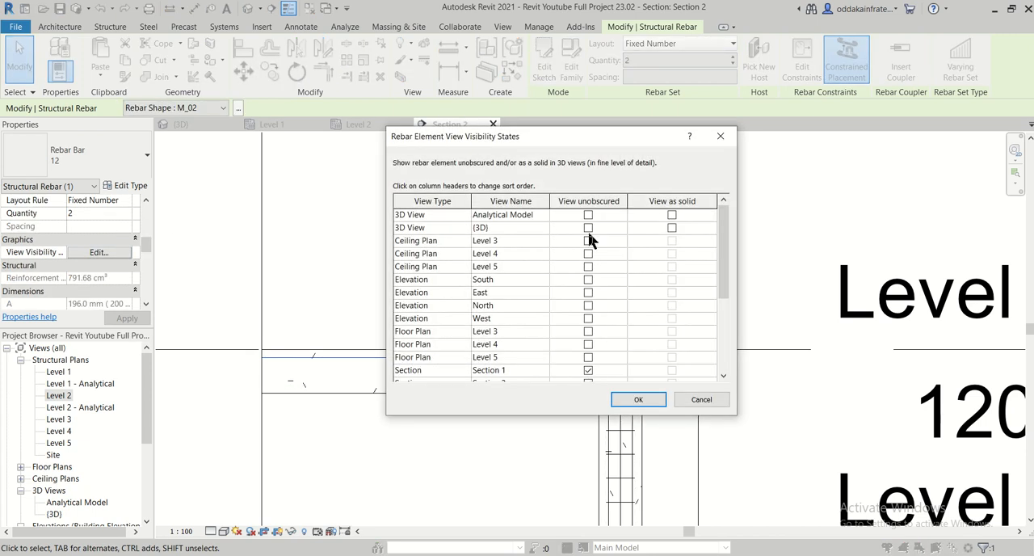
left_click(589, 228)
left_click(675, 229)
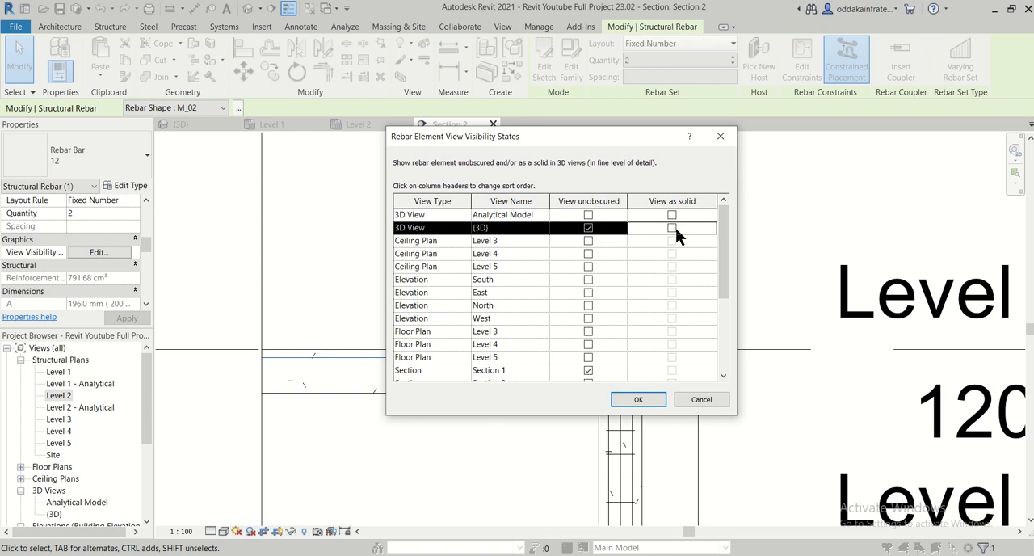
left_click(638, 399)
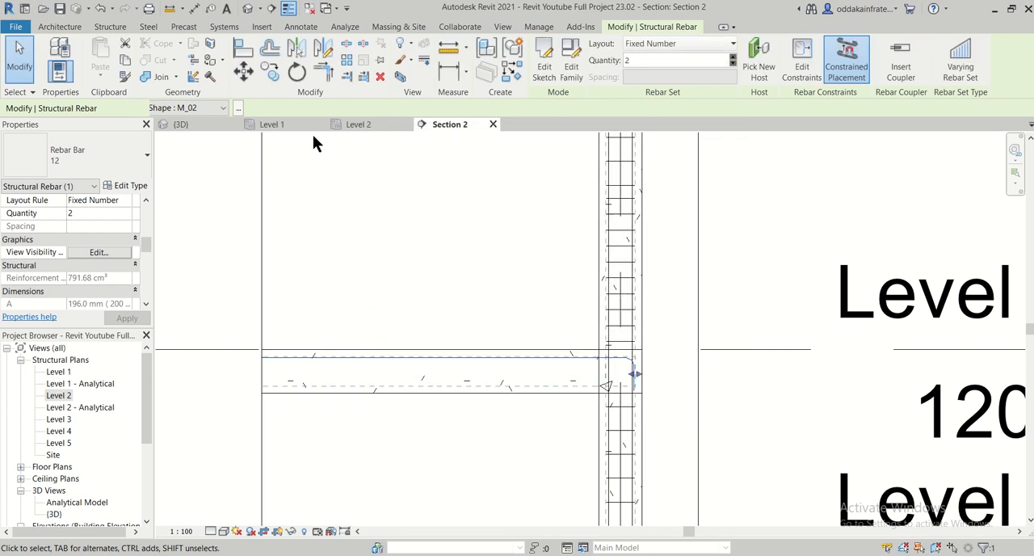
- Examine the plinth beam's two top bars and their bent ends at the columns in the 3D view
left_click(224, 127)
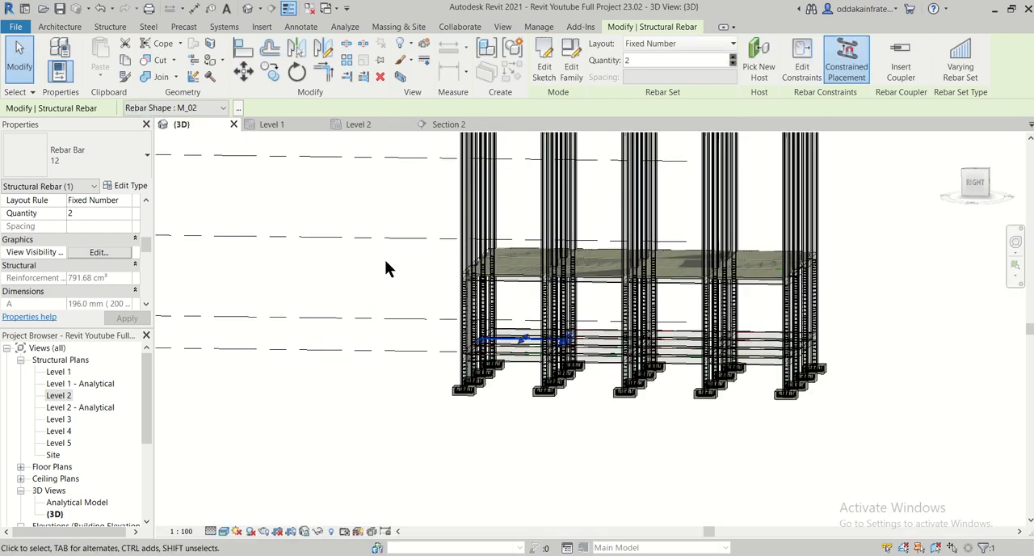
middle_click_drag(435, 380, 605, 425, "shift")
scroll(572, 392, "up", 6)
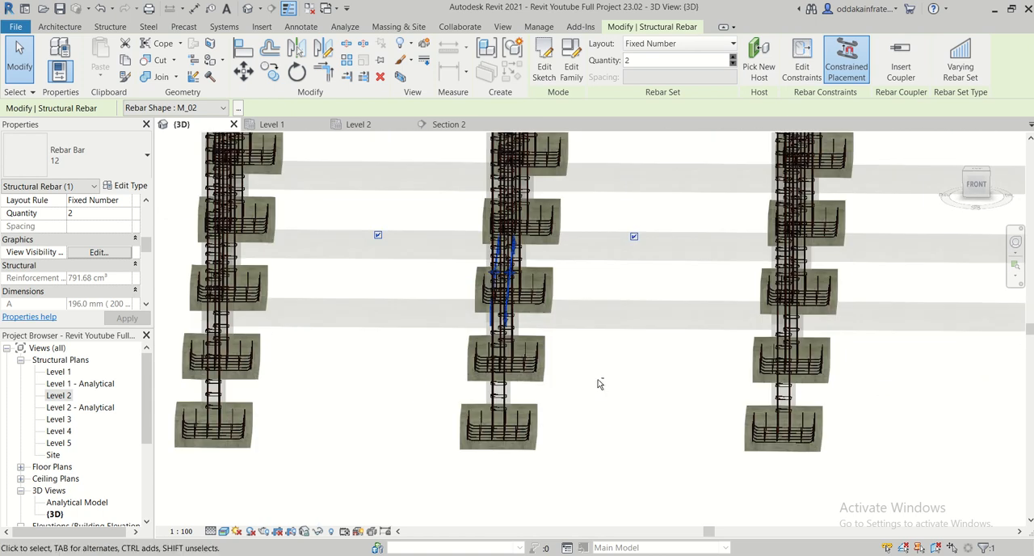
middle_click_drag(598, 383, 550, 380, "shift")
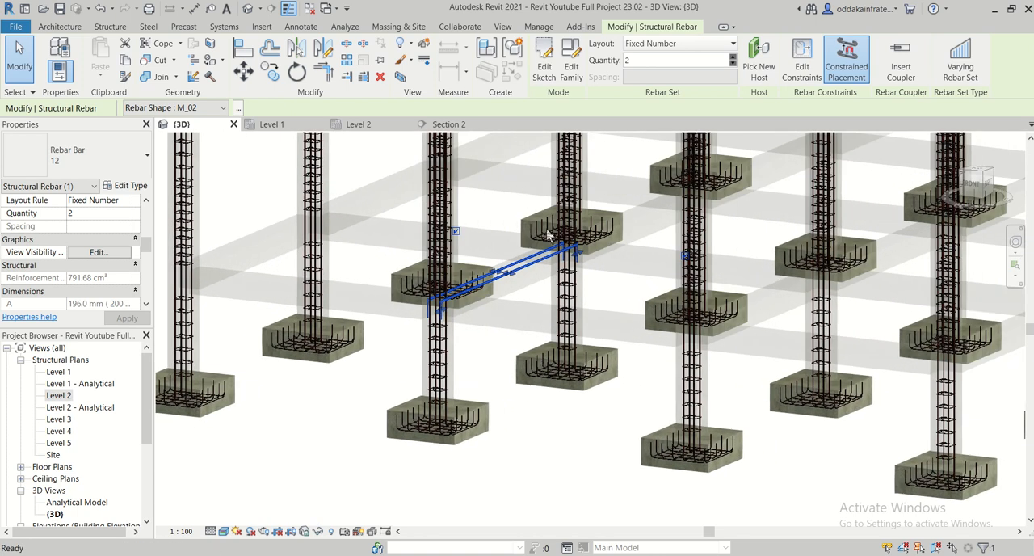
key("Escape")
scroll(550, 235, "up", 3)
scroll(540, 282, "up", 3)
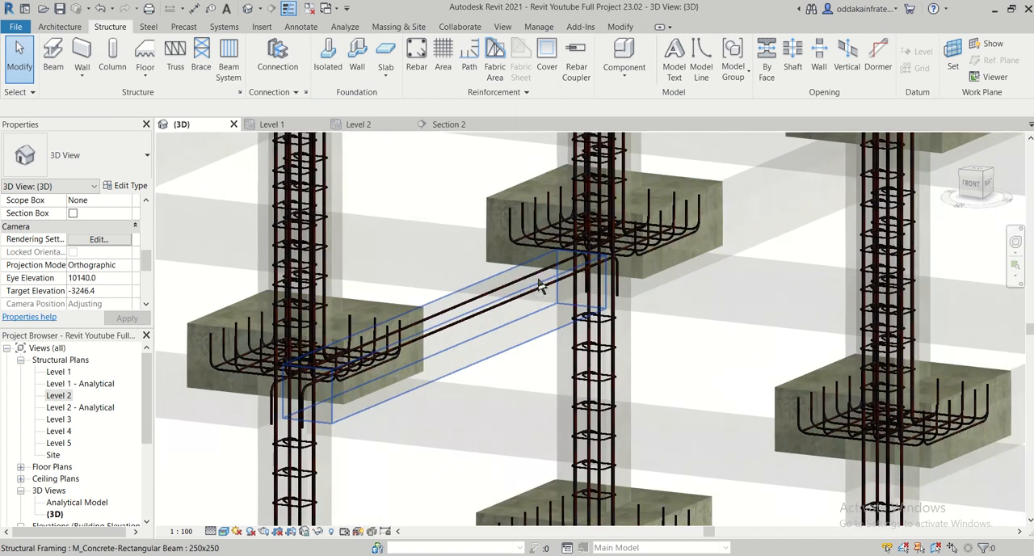
scroll(535, 292, "up", 2)
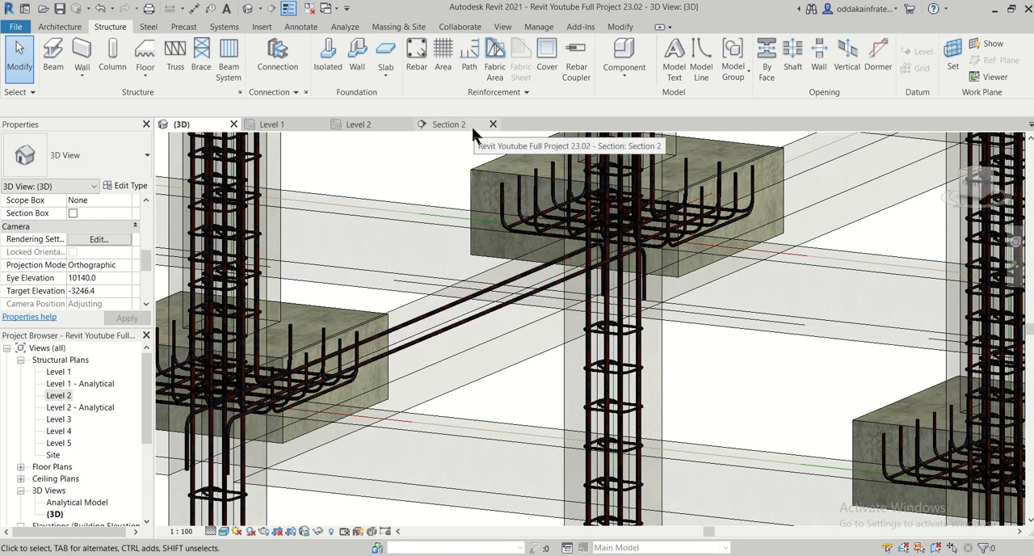
- Override the structural framing category's graphics in the Level 2 plan with a surface transparency of 60
left_click(375, 124)
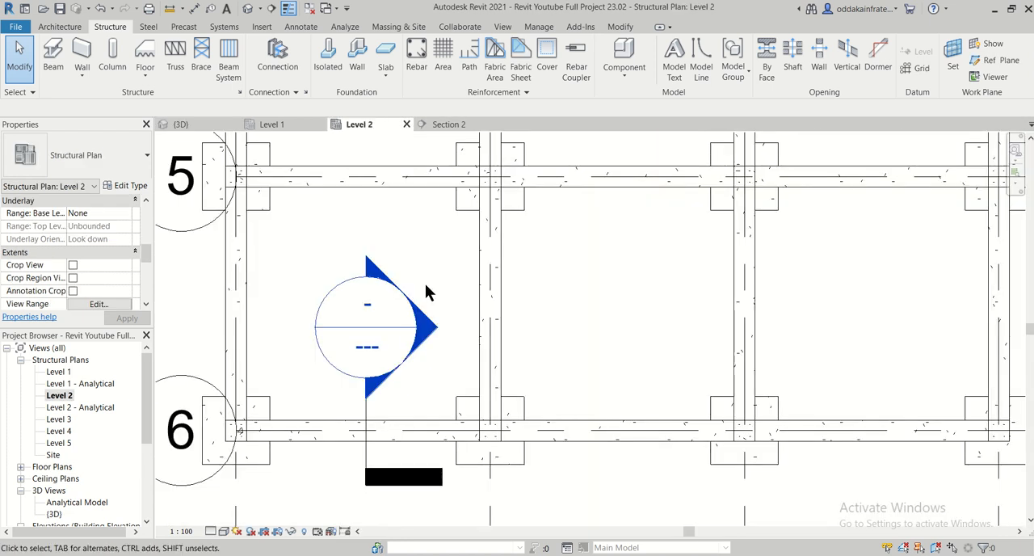
scroll(428, 292, "down", 2)
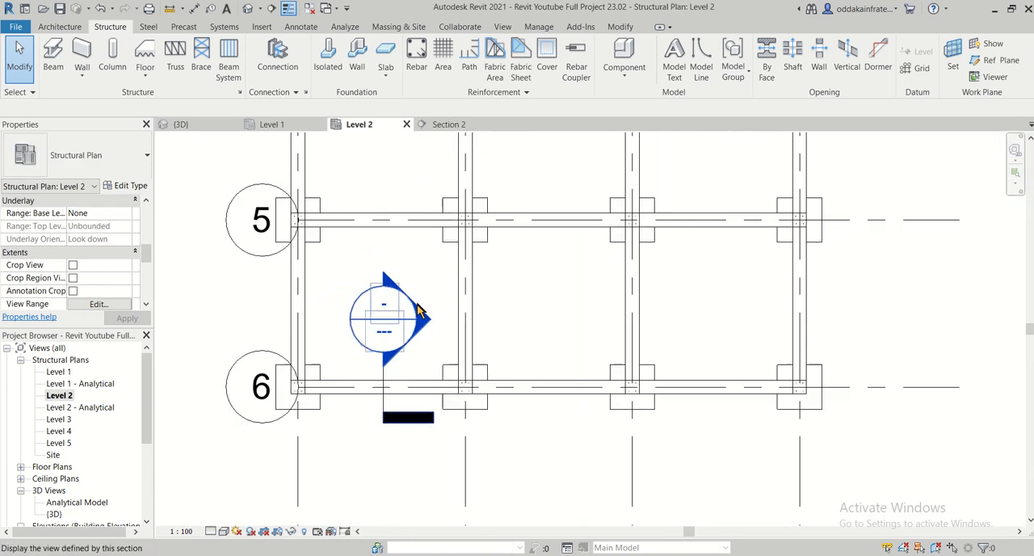
left_click(351, 389)
right_click(353, 391)
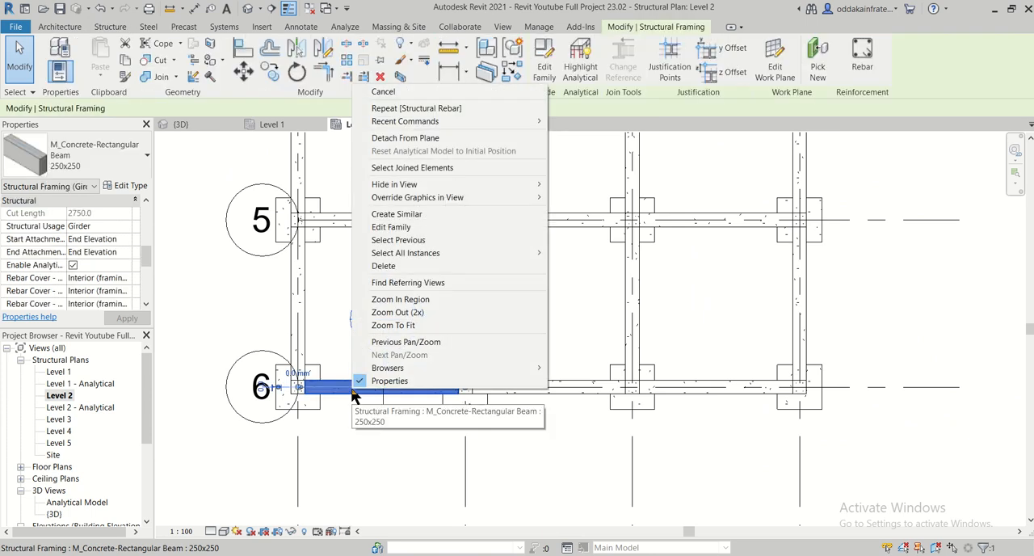
mouse_move(443, 200)
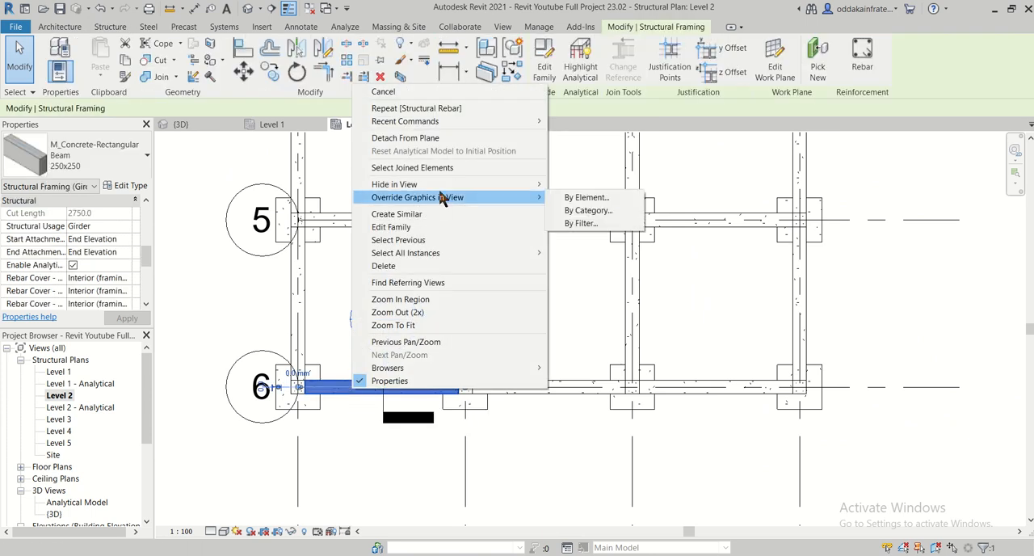
left_click(565, 210)
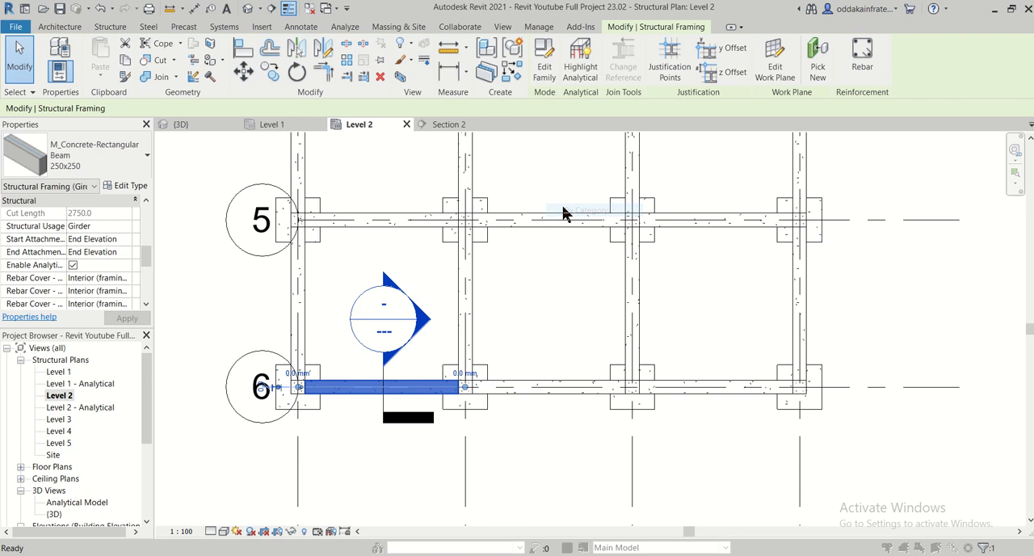
left_click_drag(489, 266, 543, 266)
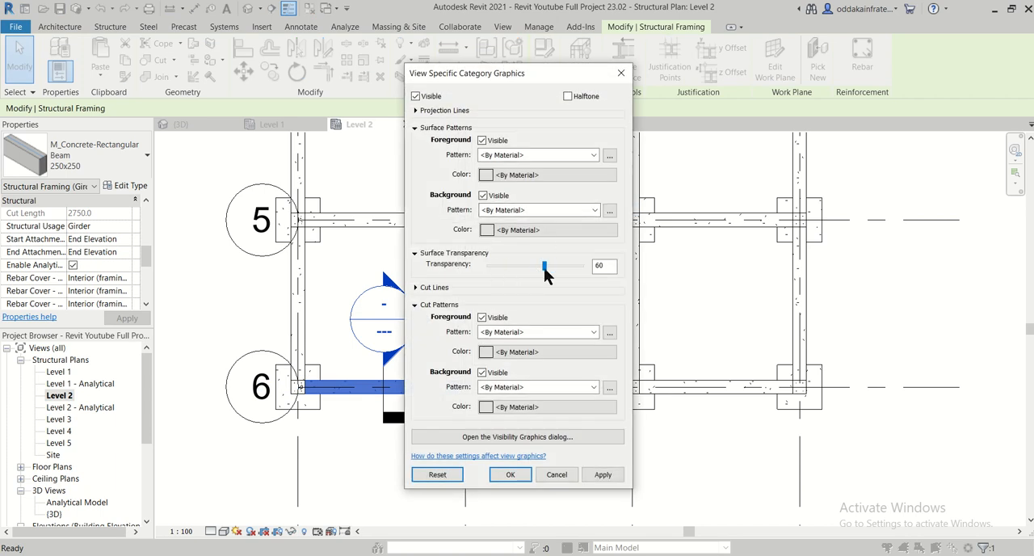
left_click(610, 474)
left_click(515, 474)
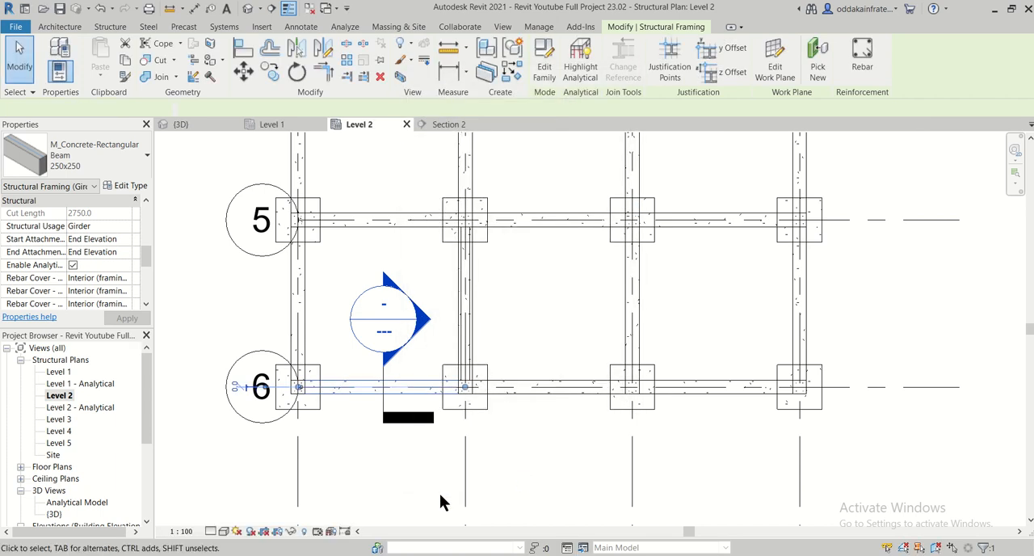
- Set the Level 2 plan's detail level to Fine
left_click(213, 532)
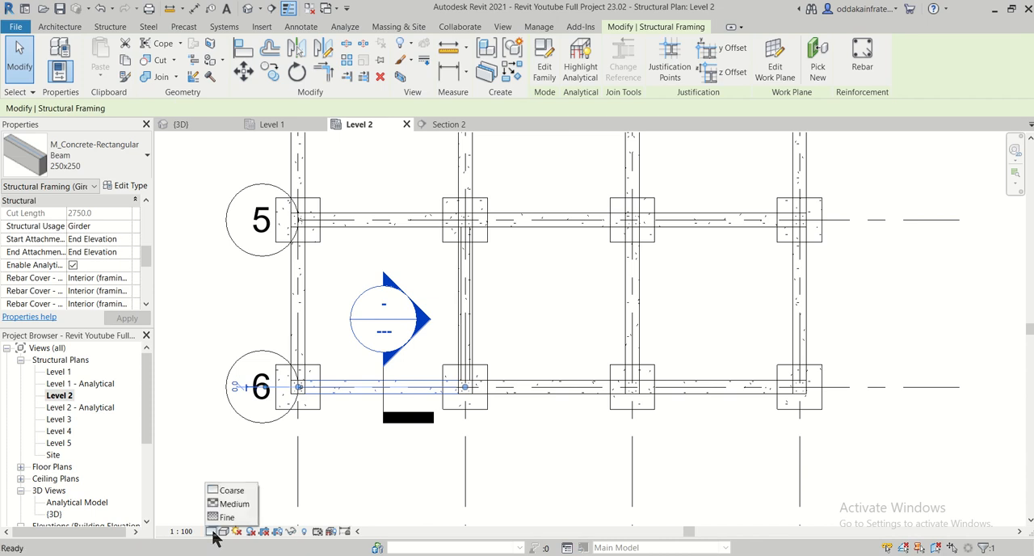
left_click(231, 517)
left_click(266, 481)
scroll(380, 389, "up", 2)
scroll(386, 388, "up", 1)
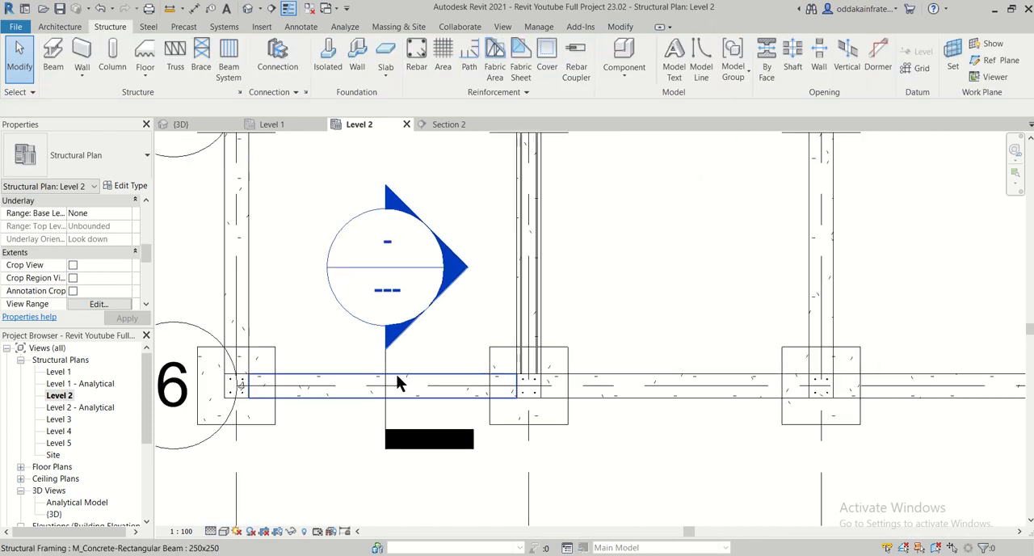
- Stretch the end of the plinth beam's two 12 mm top bars from grid 5 to between grids 4 and 3
middle_click_drag(561, 311, 521, 388)
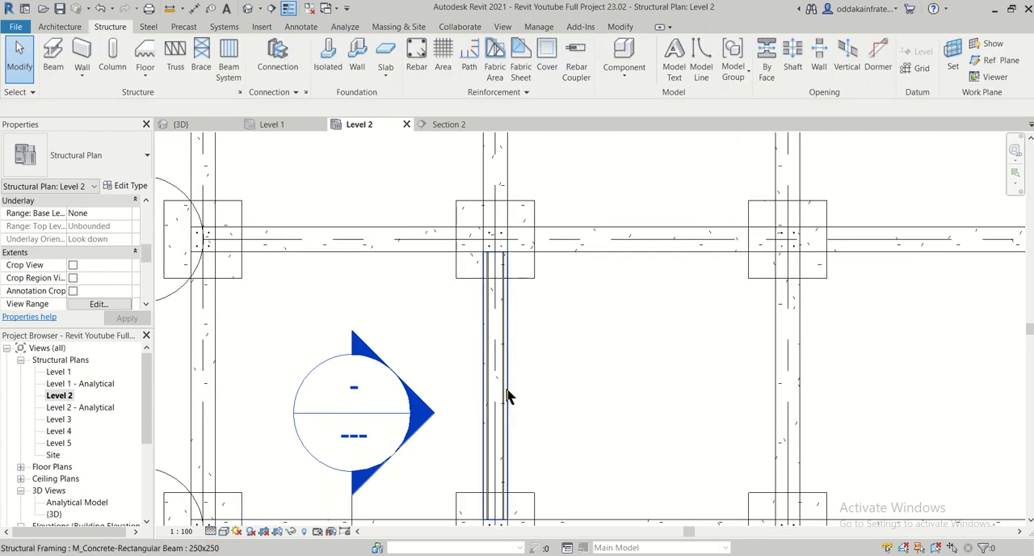
scroll(496, 249, "up", 4)
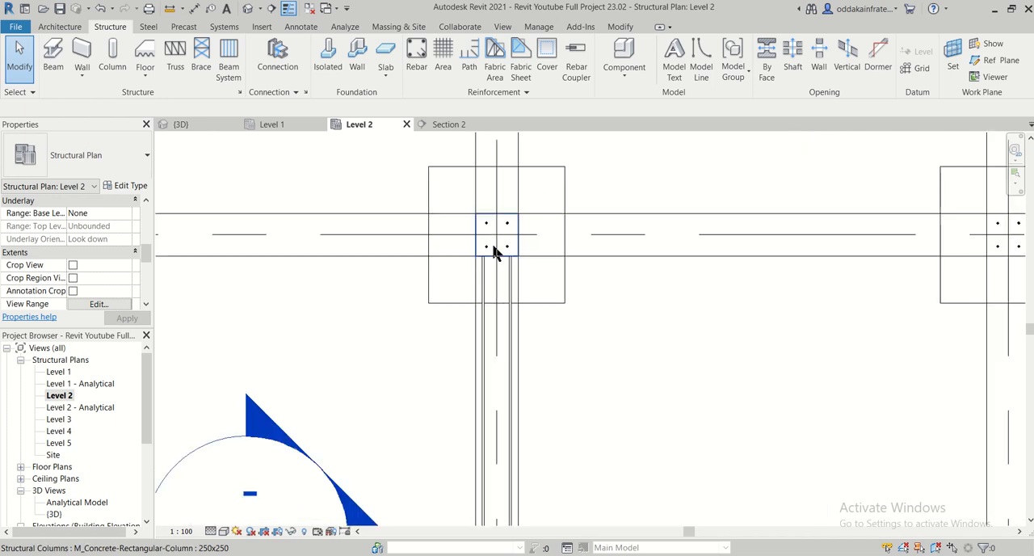
left_click(529, 304)
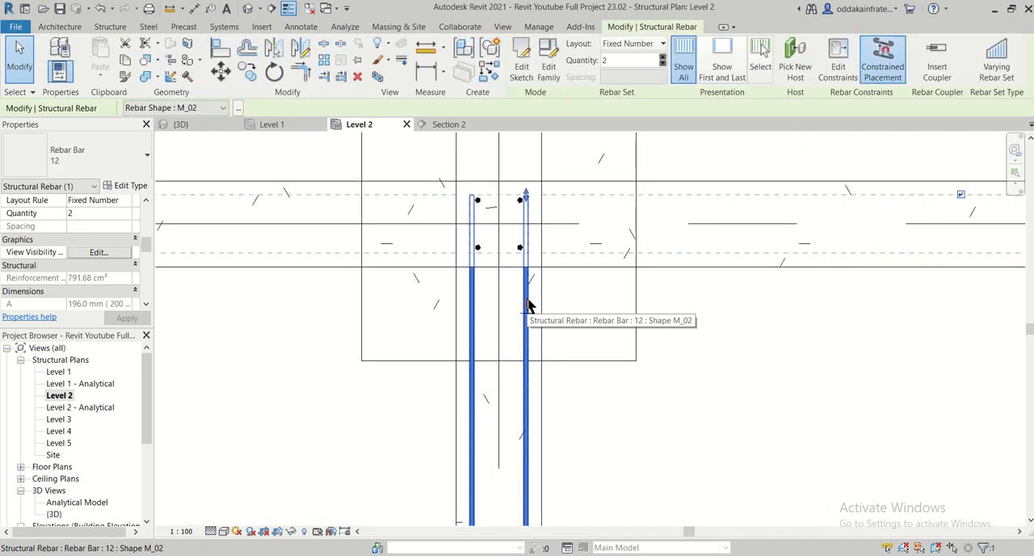
scroll(529, 299, "down", 5)
middle_click_drag(584, 372, 557, 408)
middle_click_drag(550, 312, 560, 443)
scroll(532, 350, "down", 3)
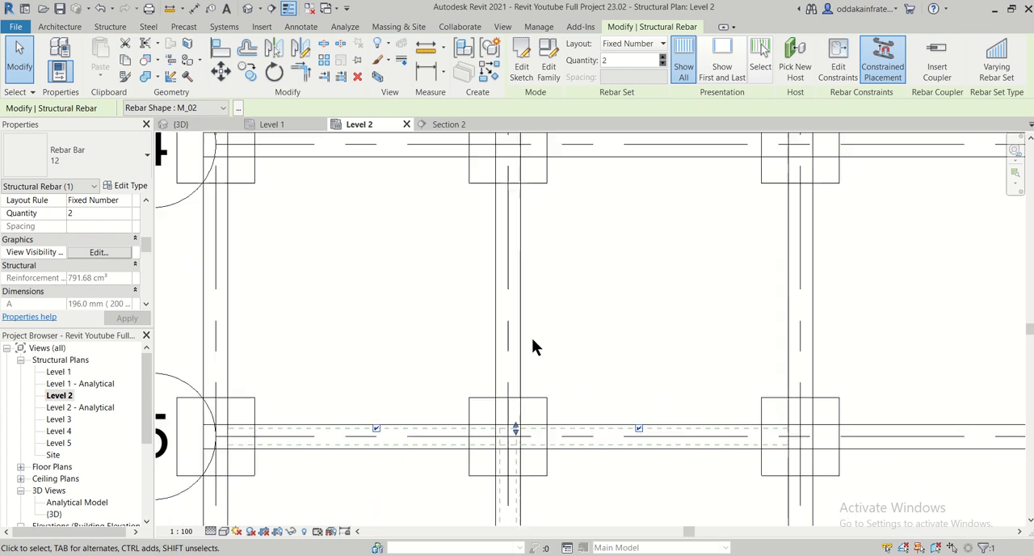
middle_click_drag(570, 294, 554, 399)
scroll(552, 389, "down", 3)
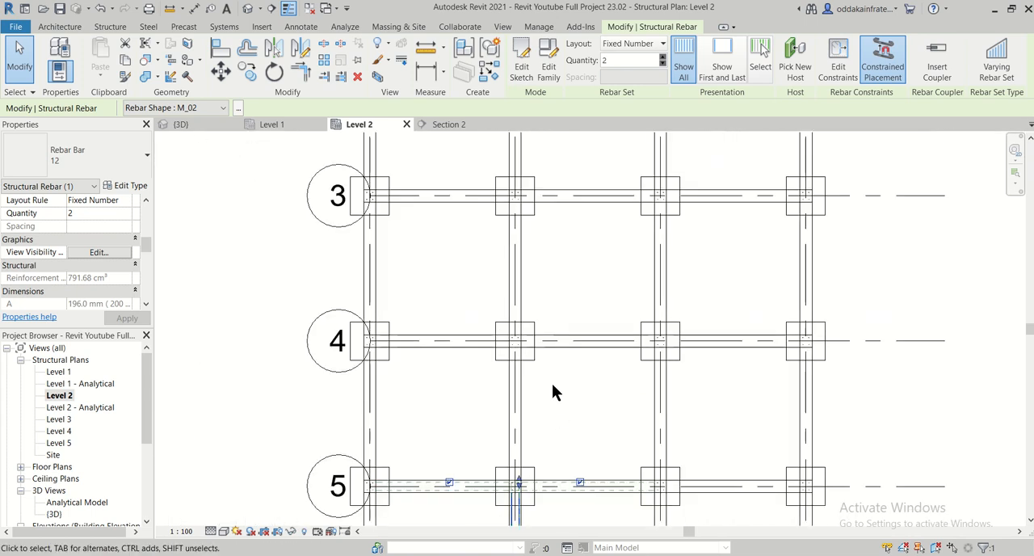
middle_click_drag(541, 293, 542, 256)
left_click_drag(520, 463, 541, 218)
middle_click_drag(539, 219, 525, 327)
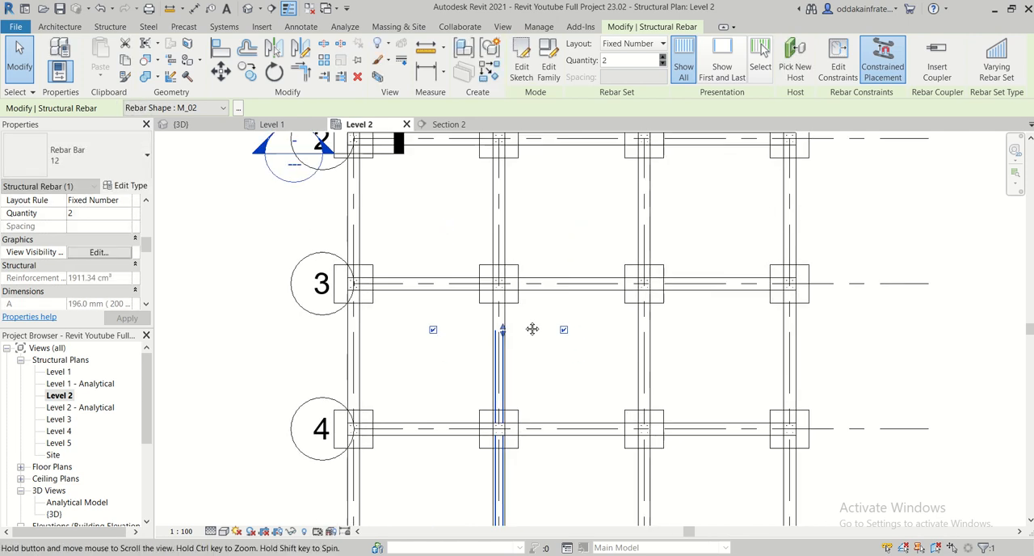
- Extend the end of the two top bars further to the column at grid 2, within the grid 2 beam
middle_click_drag(563, 355, 517, 406)
scroll(505, 394, "up", 2)
left_click_drag(503, 390, 499, 191)
middle_click_drag(541, 219, 545, 360)
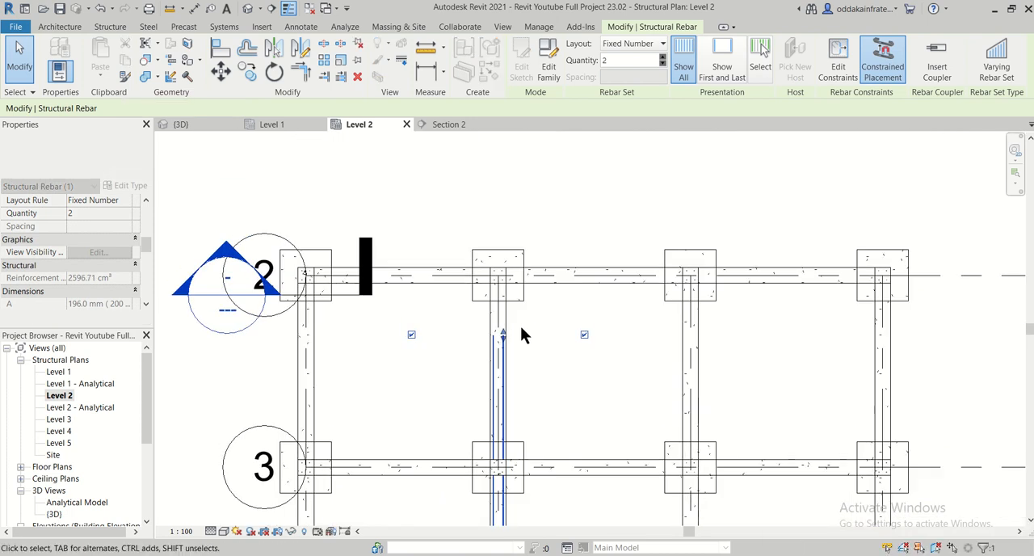
left_click_drag(503, 337, 506, 277)
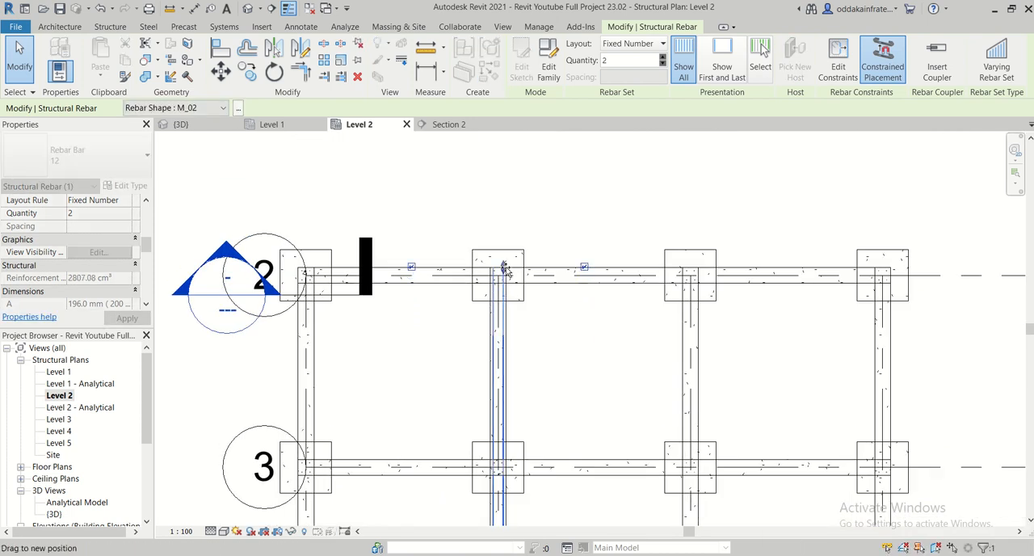
left_click_drag(507, 272, 506, 274)
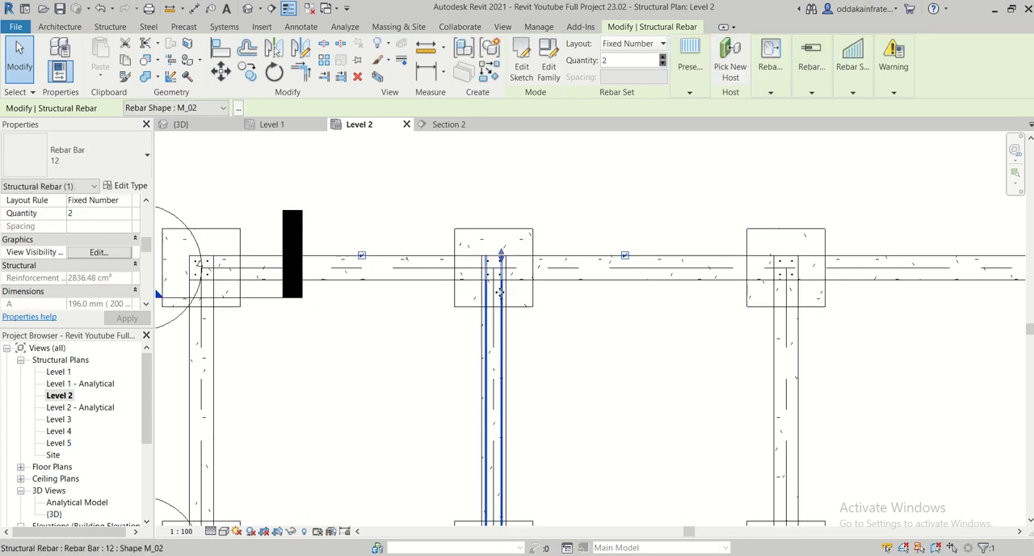
scroll(501, 297, "up", 2)
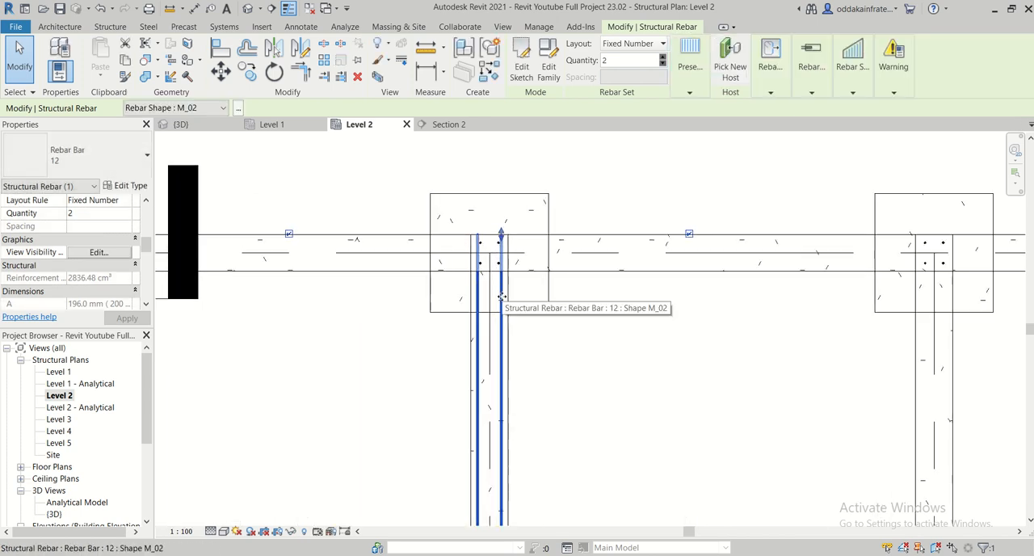
- Set the structural framing category's surface transparency to 0 in the {3D} view
left_click(189, 121)
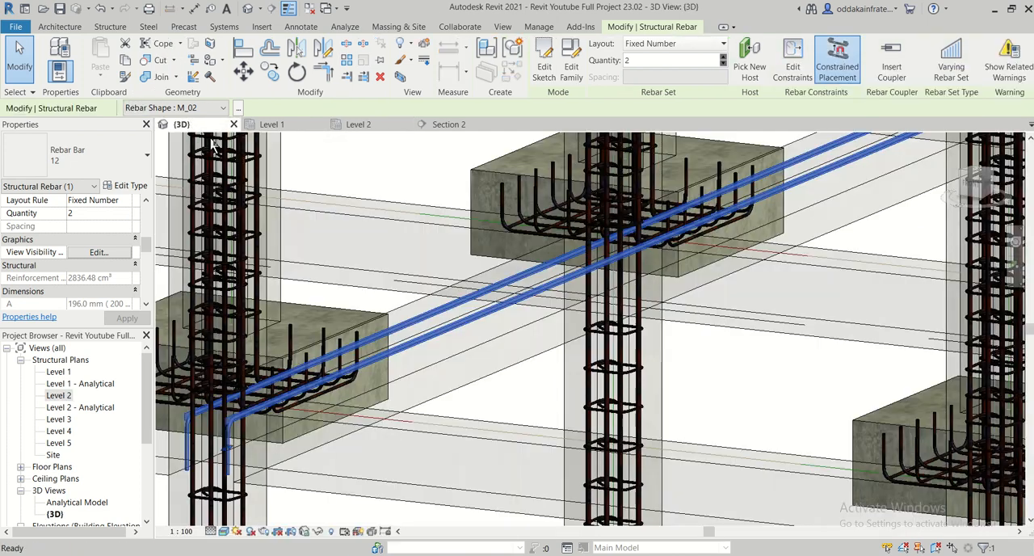
scroll(396, 365, "down", 4)
middle_click_drag(650, 365, 651, 366)
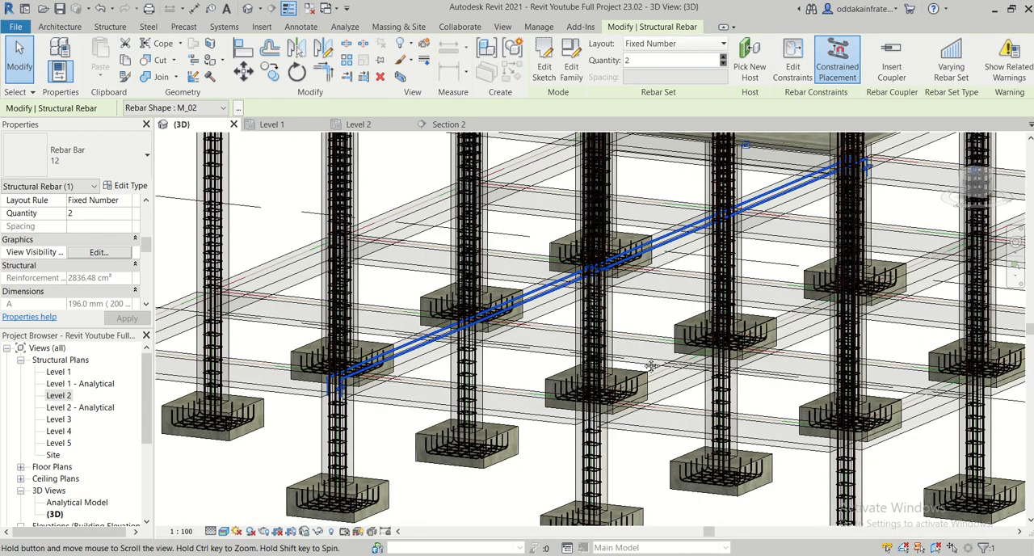
middle_click_drag(873, 207, 731, 316)
key("Escape")
scroll(677, 321, "up", 2)
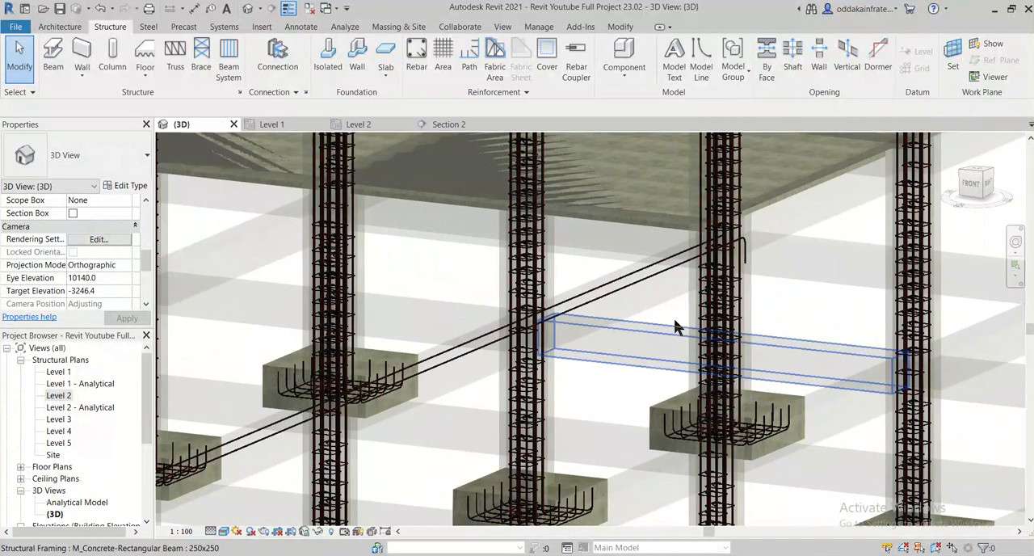
left_click(647, 311)
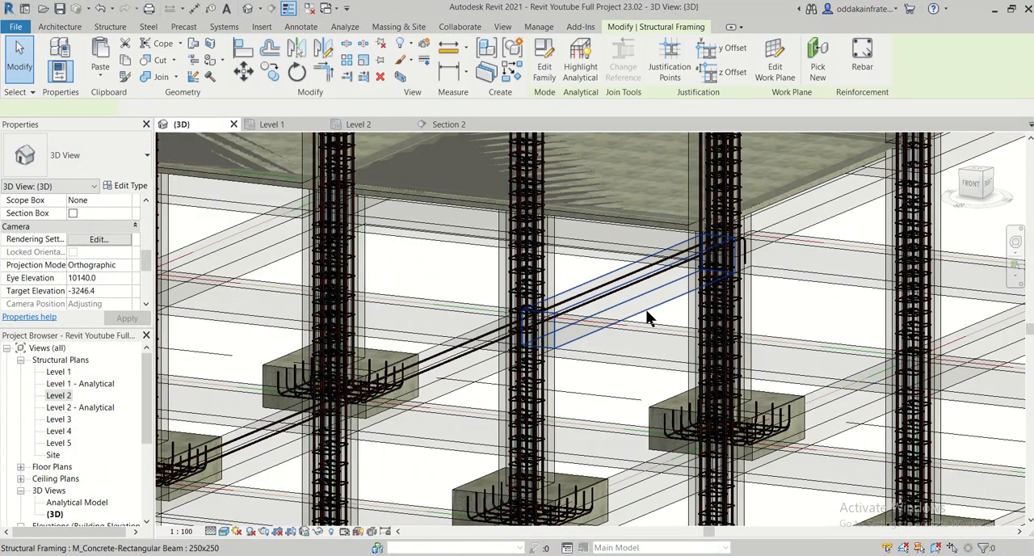
right_click(645, 309)
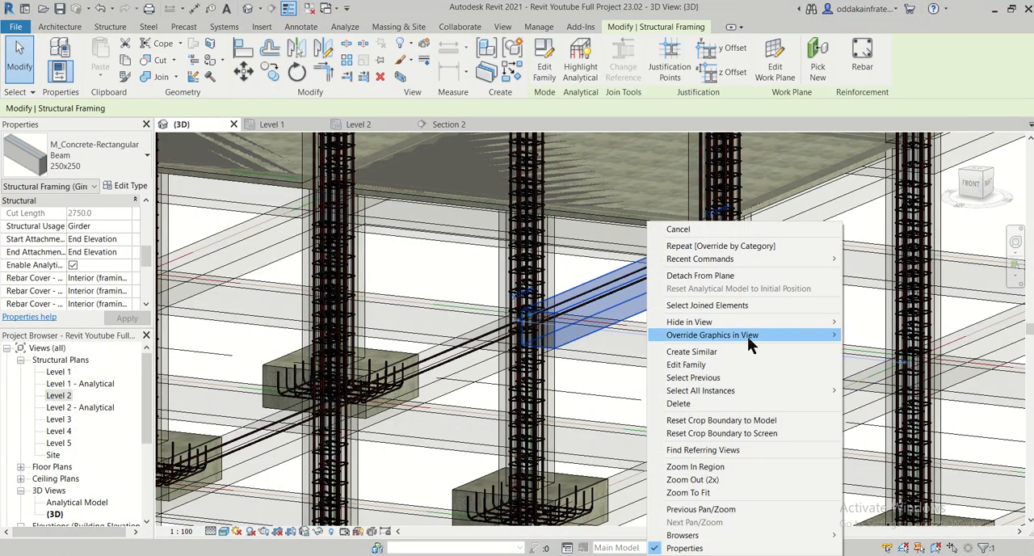
mouse_move(748, 337)
left_click(858, 352)
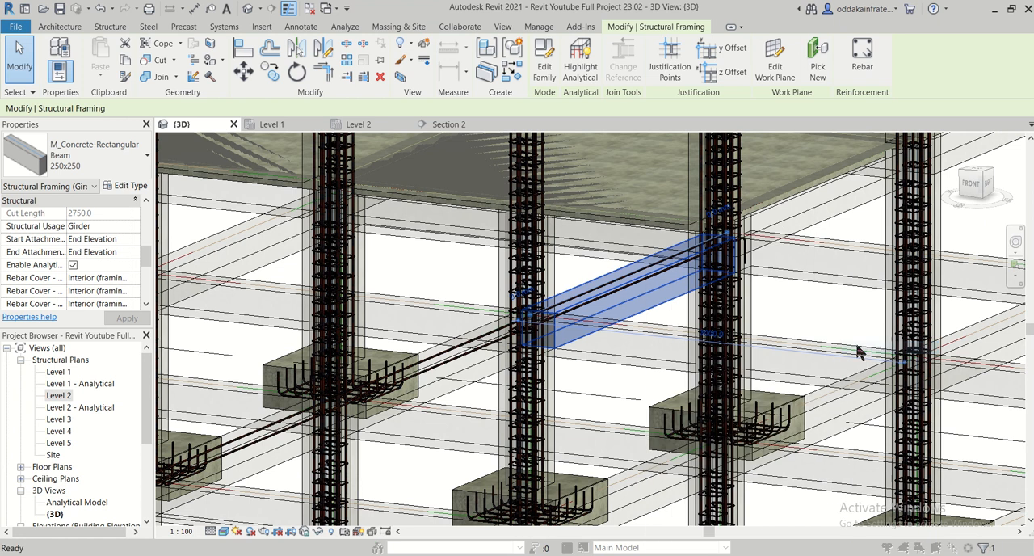
left_click_drag(552, 265, 362, 293)
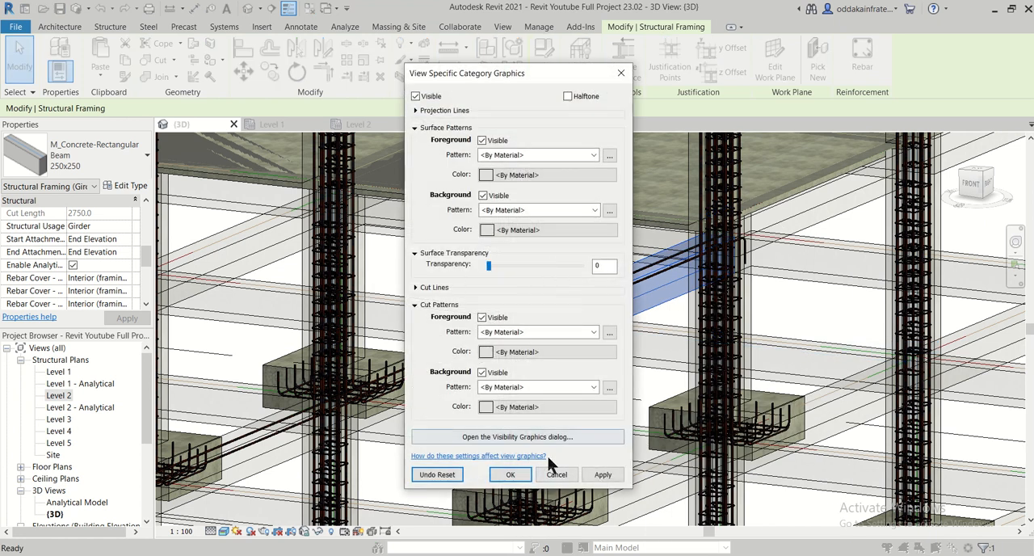
left_click(601, 475)
left_click(509, 474)
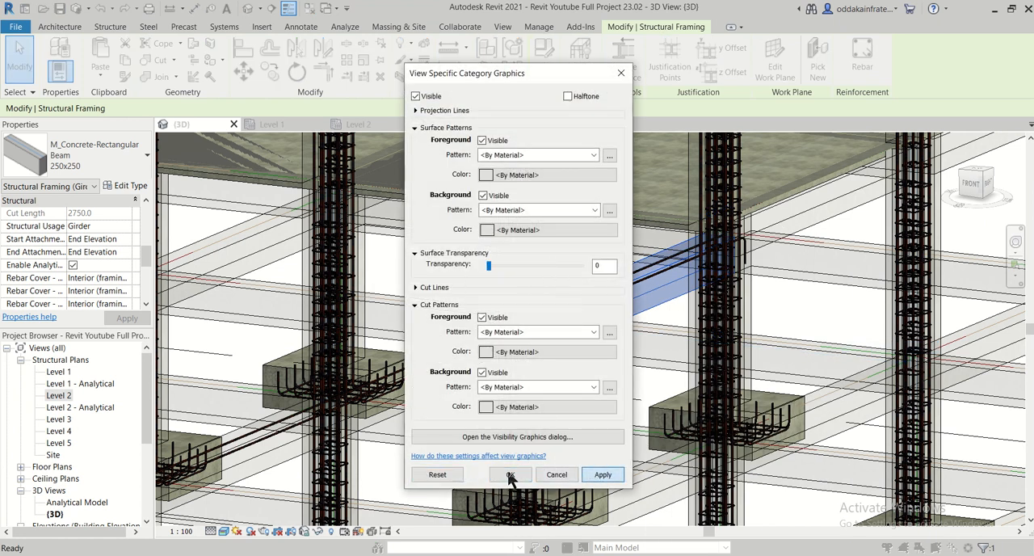
- Examine the extended top bars along the plinth beams and their bent ends at the end column in 3D
scroll(642, 319, "up", 2)
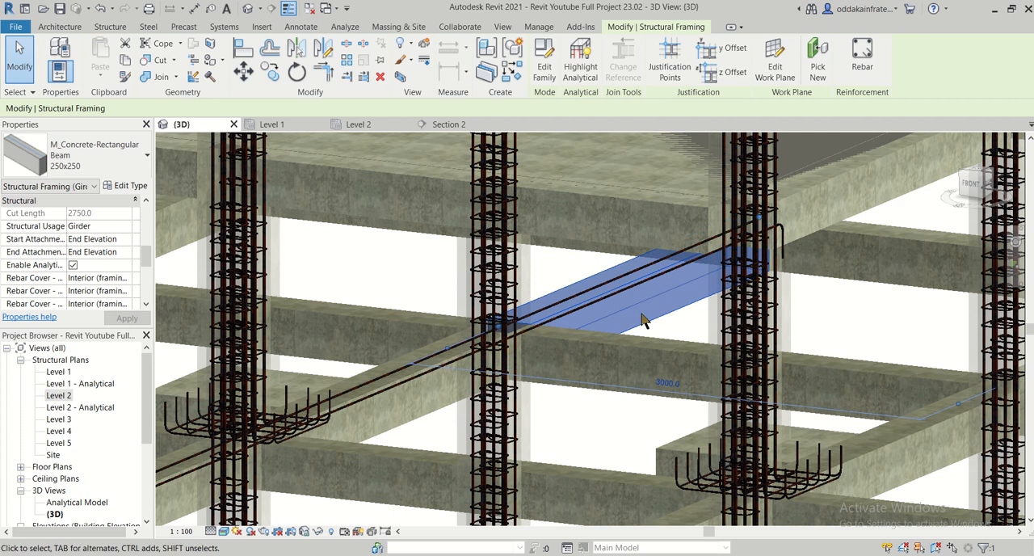
scroll(643, 319, "down", 5)
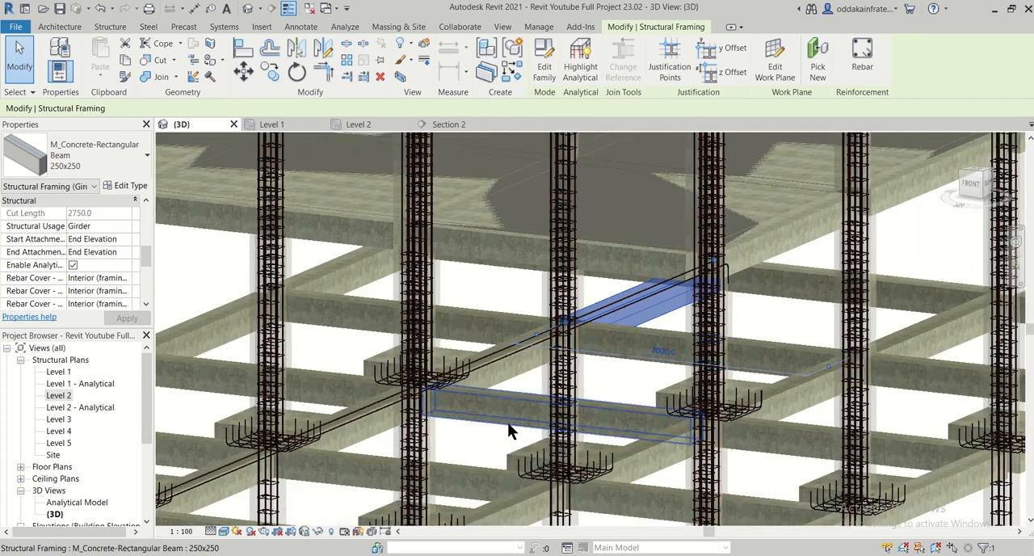
middle_click_drag(473, 453, 611, 327)
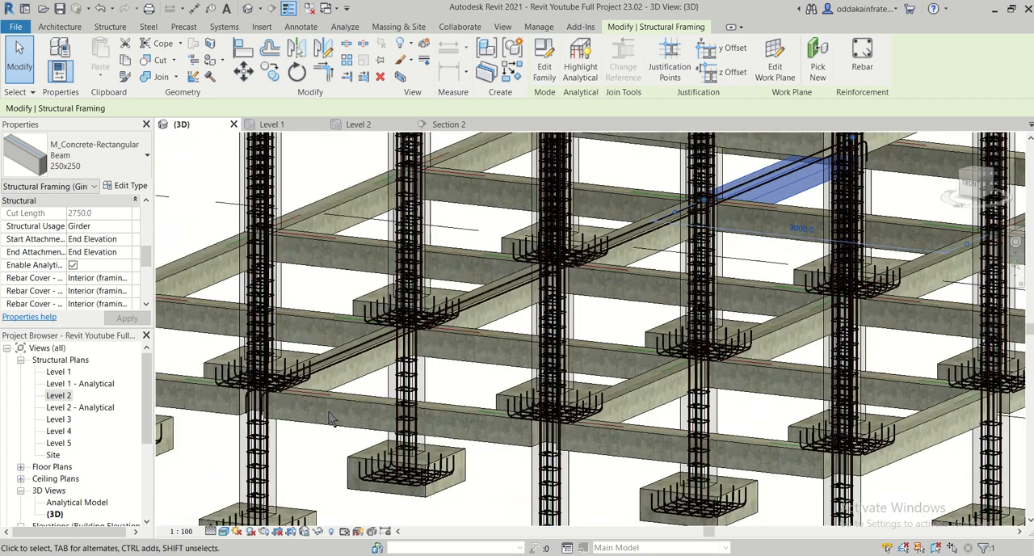
scroll(304, 367, "up", 1)
scroll(304, 367, "up", 3)
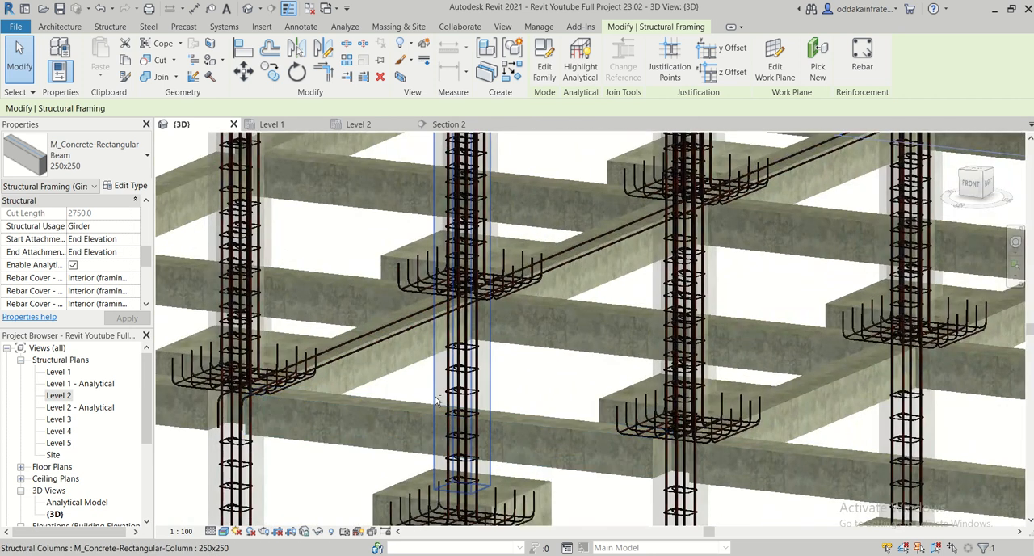
middle_click_drag(303, 406, 364, 396, "shift")
scroll(364, 396, "down", 2)
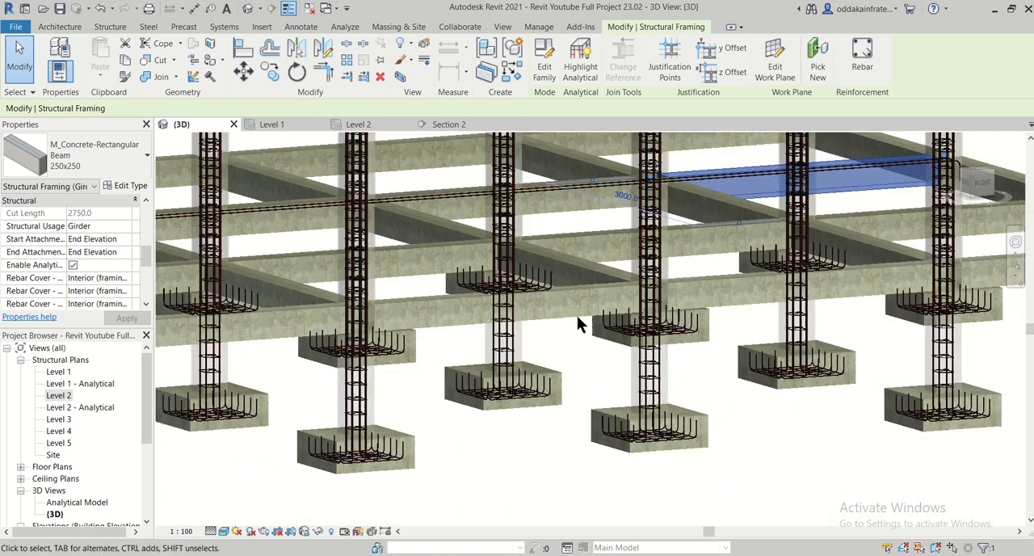
middle_click_drag(218, 438, 159, 488)
scroll(603, 350, "up", 2)
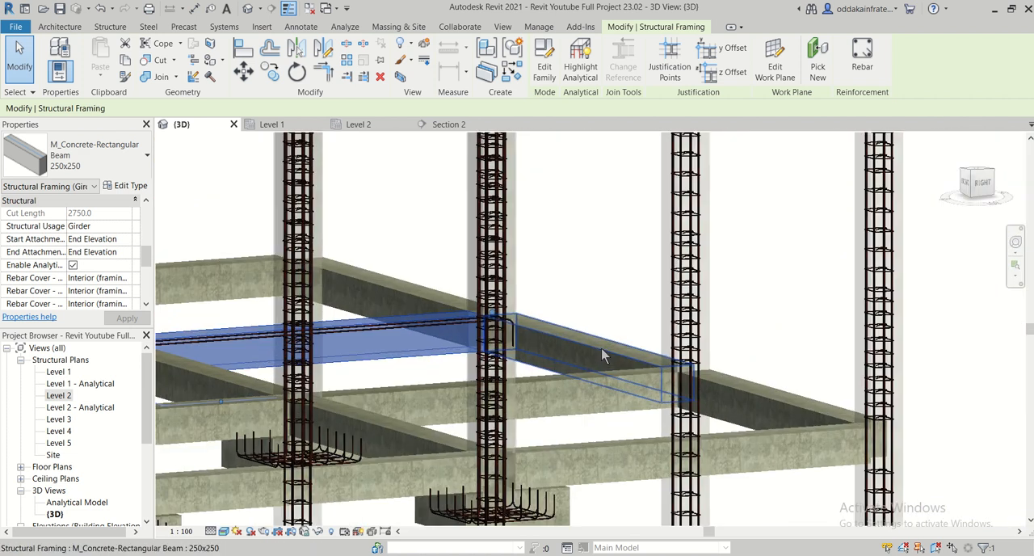
middle_click_drag(603, 351, 554, 372, "shift")
scroll(549, 364, "up", 6)
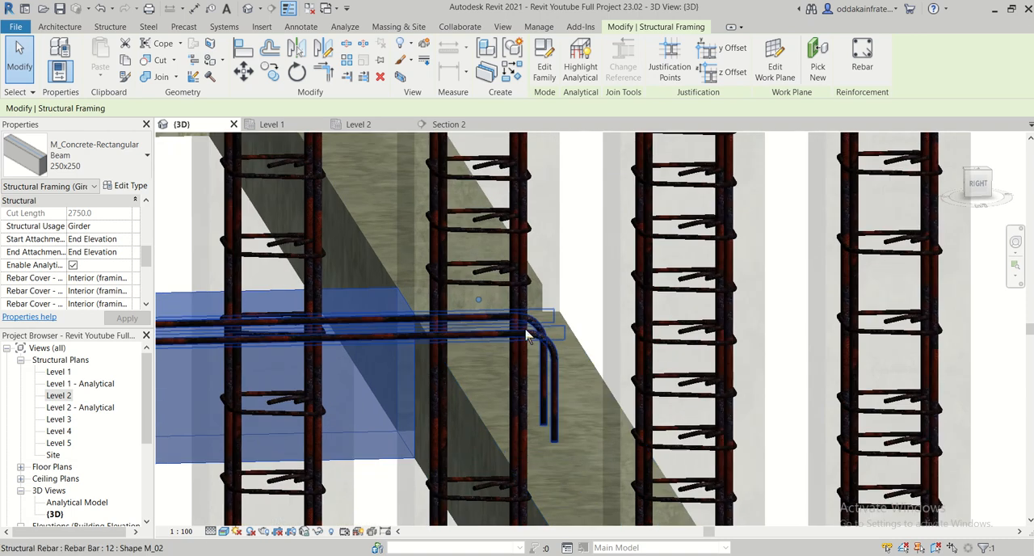
middle_click_drag(545, 358, 589, 434, "shift")
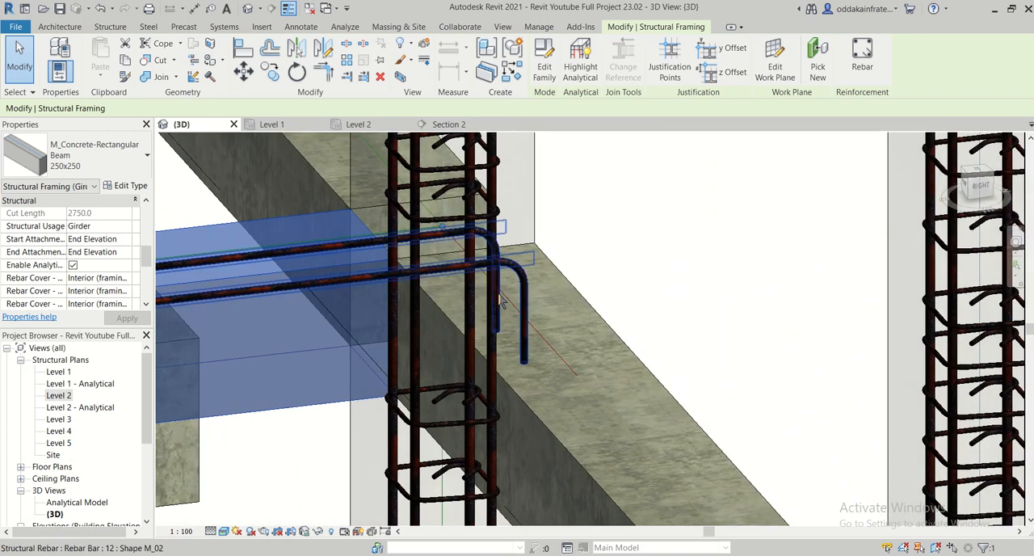
- Pull the bent ends of the plinth beam's two 12 mm top bars back within the end column's vertical bars in the Level 2 plan
scroll(496, 260, "up", 3)
scroll(517, 283, "up", 3)
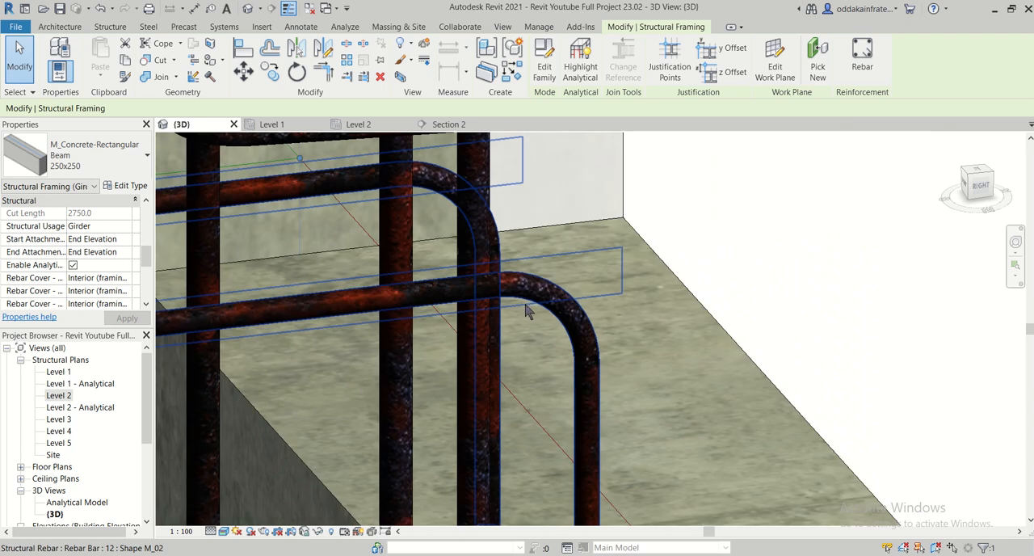
mouse_move(571, 315)
middle_mouse_down("shift")
mouse_move(554, 305)
mouse_move(561, 311)
middle_mouse_up("shift")
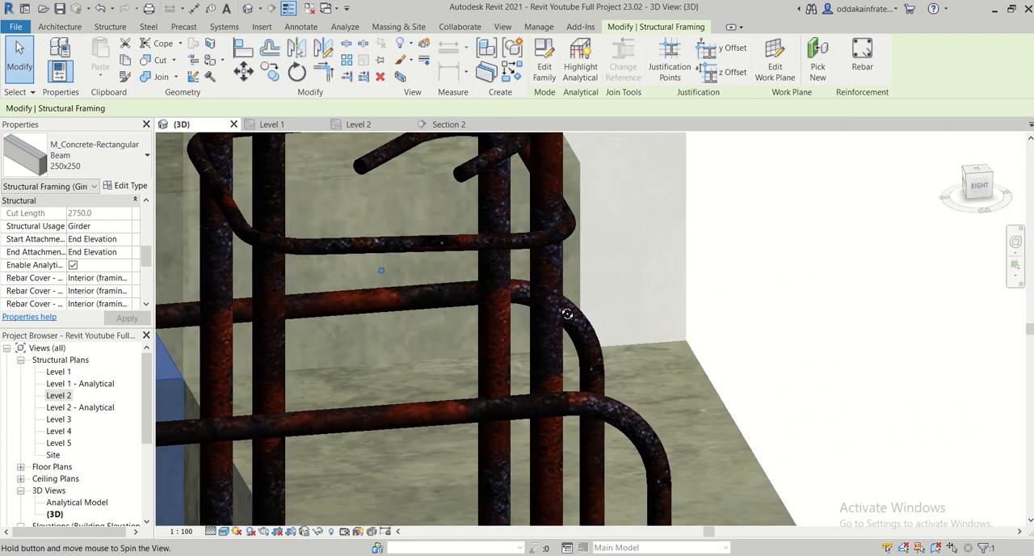
left_click(362, 124)
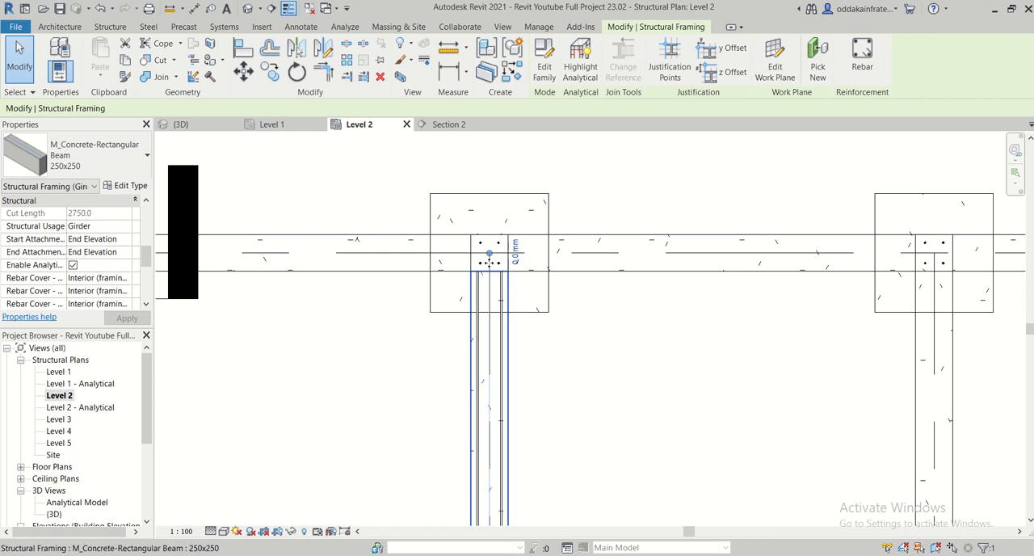
scroll(515, 292, "up", 2)
left_click(513, 292)
scroll(512, 207, "up", 2)
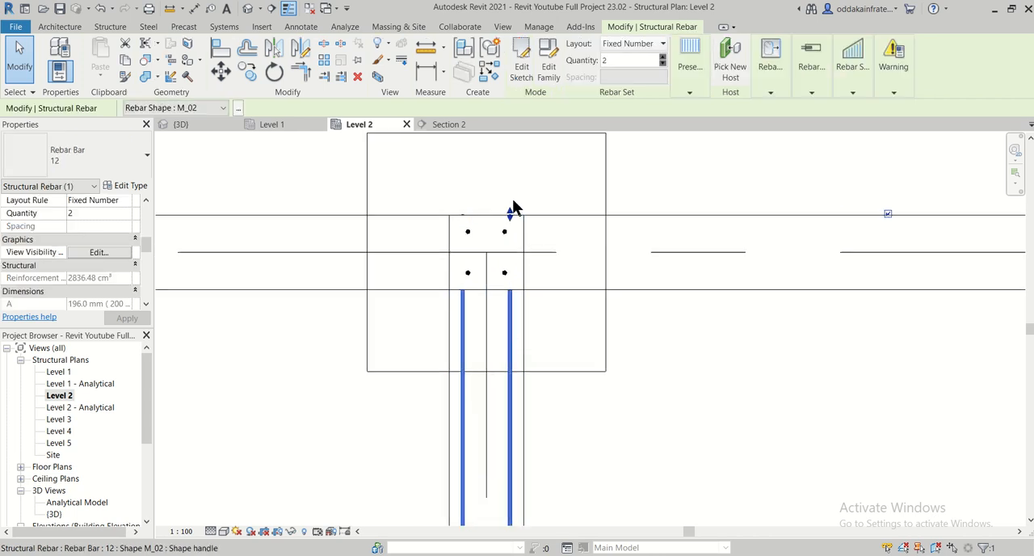
left_click_drag(508, 225, 510, 249)
- Examine the adjusted top bar ends in Section 2 and at the end column and adjoining plinth beams in 3D
left_click(449, 123)
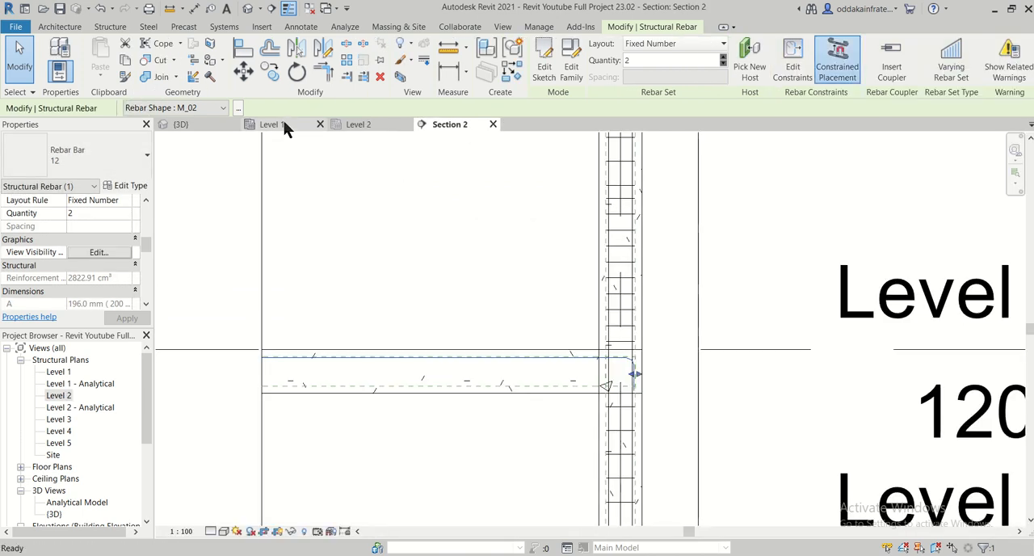
left_click(284, 123)
left_click(199, 123)
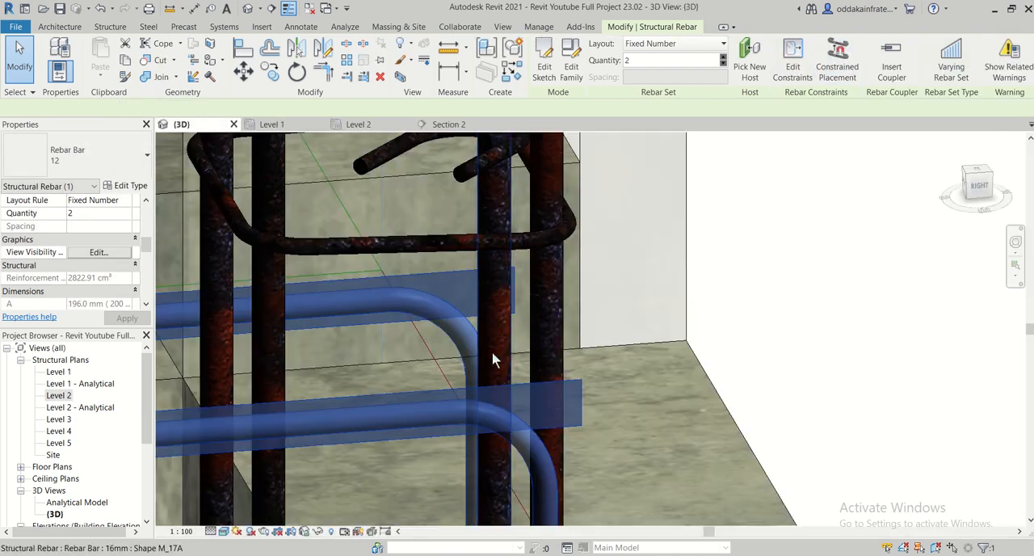
scroll(495, 359, "down", 5)
key("Escape")
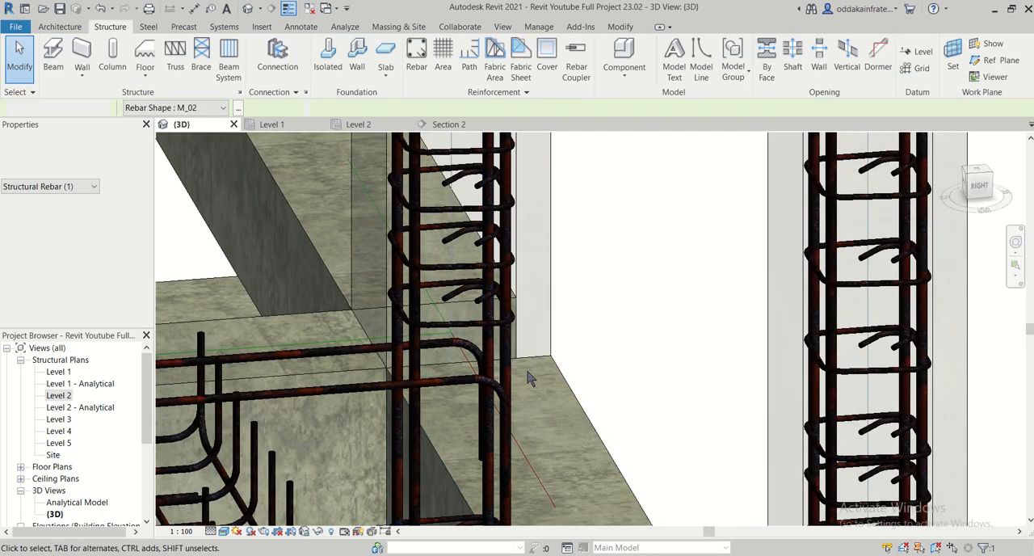
scroll(529, 378, "down", 6)
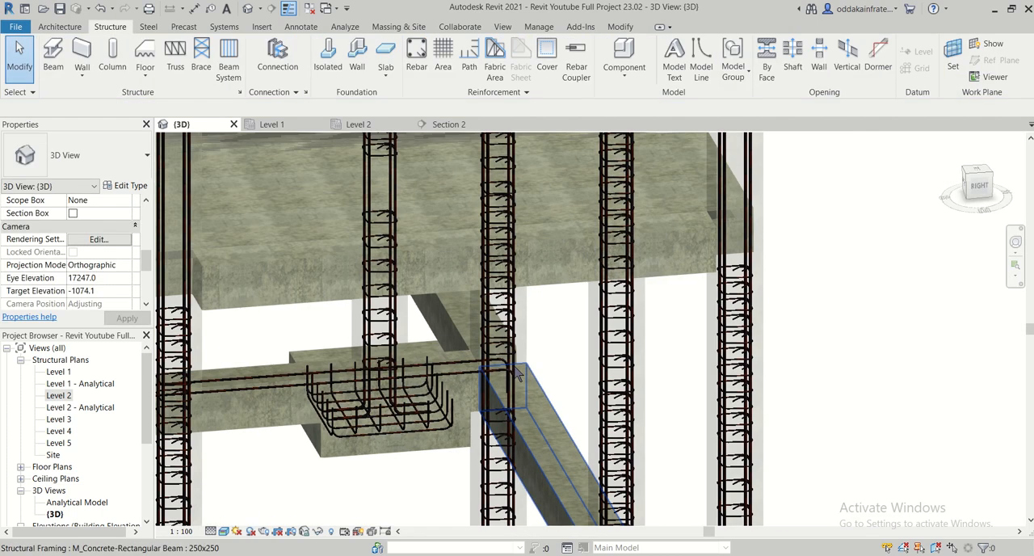
scroll(485, 377, "down", 4)
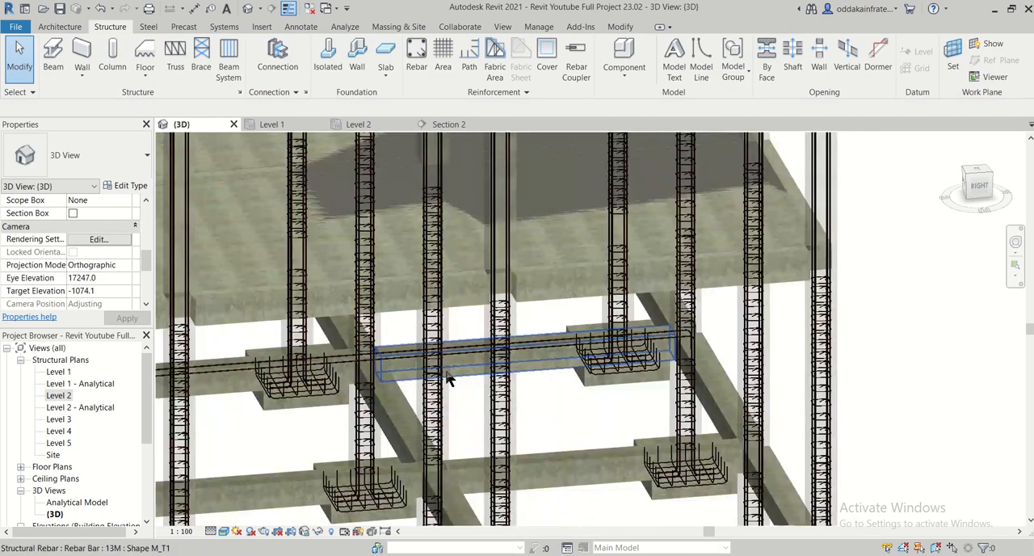
middle_click_drag(448, 380, 344, 186)
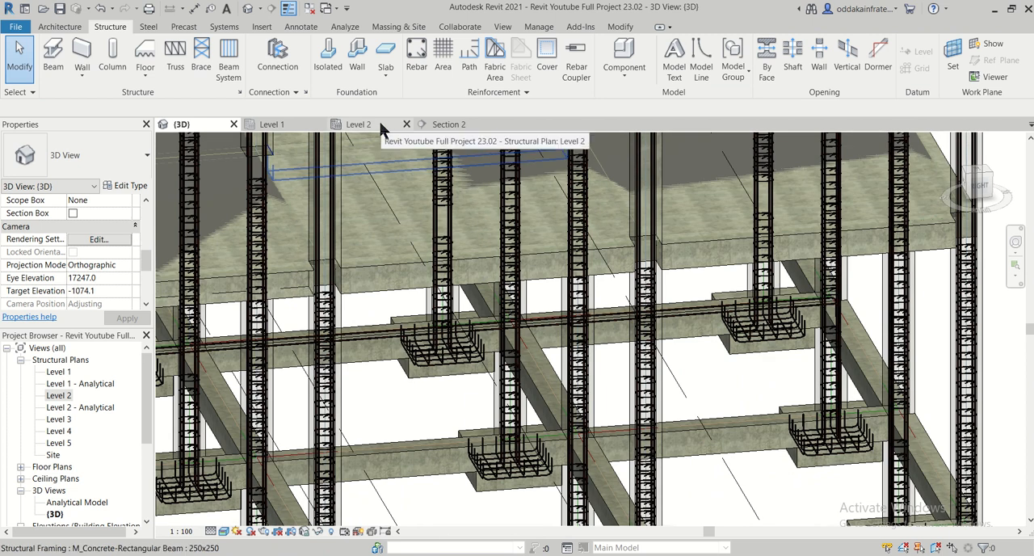
- Mirror a copy of the two 12 mm top bars about the plinth beam's Center (Elevation) line in Section 2 as bottom bars
left_click(444, 126)
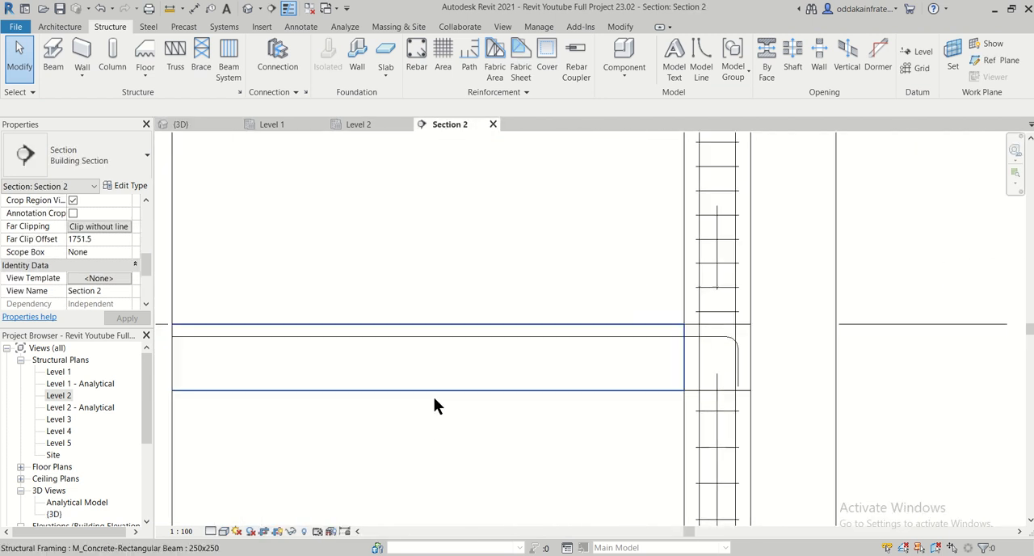
left_click(453, 335)
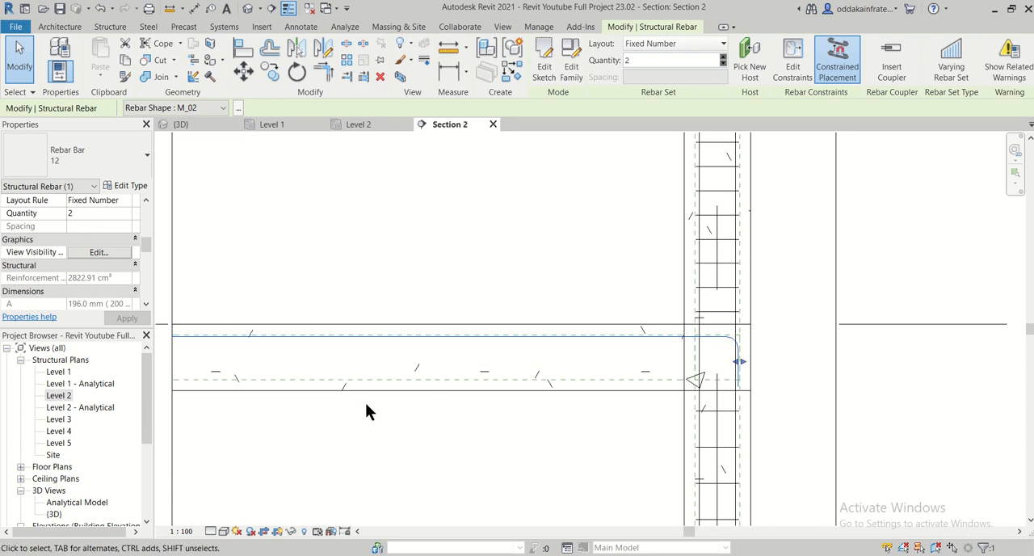
scroll(374, 463, "down", 2)
middle_click_drag(373, 463, 437, 446)
scroll(435, 446, "up", 1)
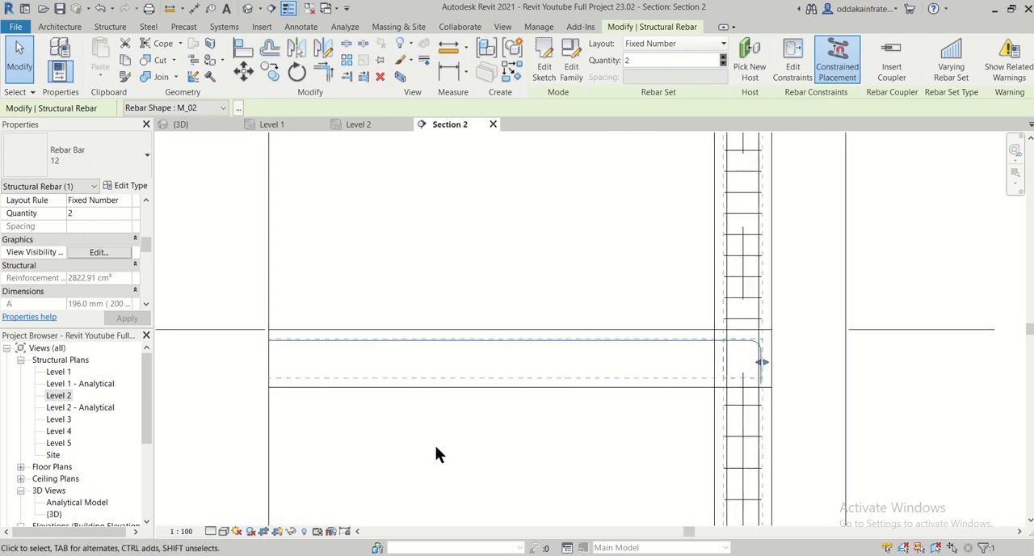
left_click(293, 54)
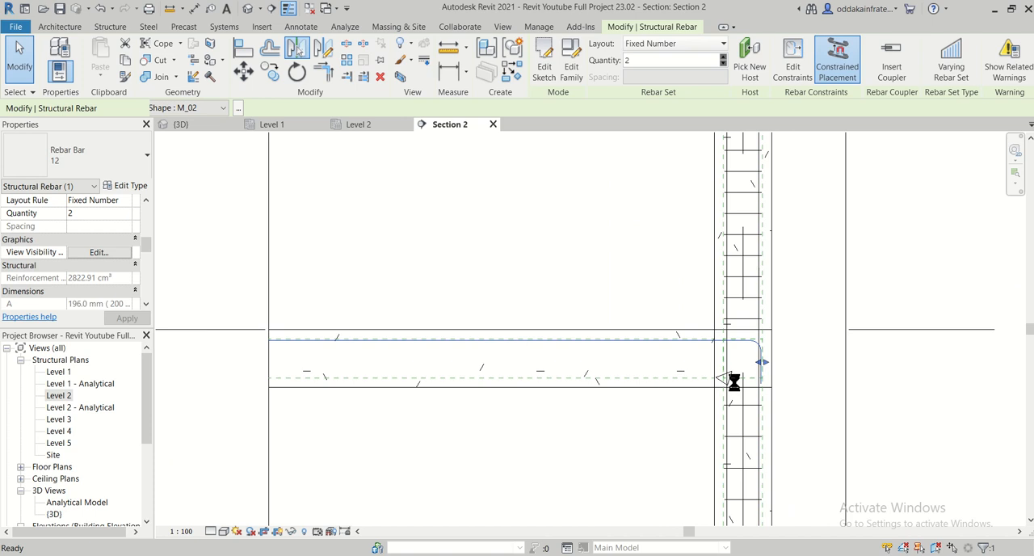
left_click(751, 361)
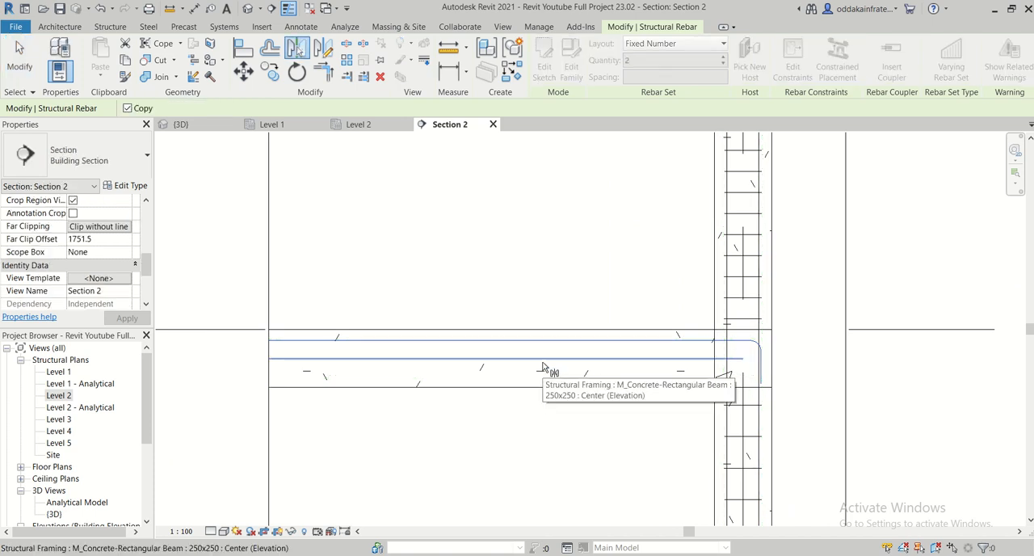
left_click(542, 362)
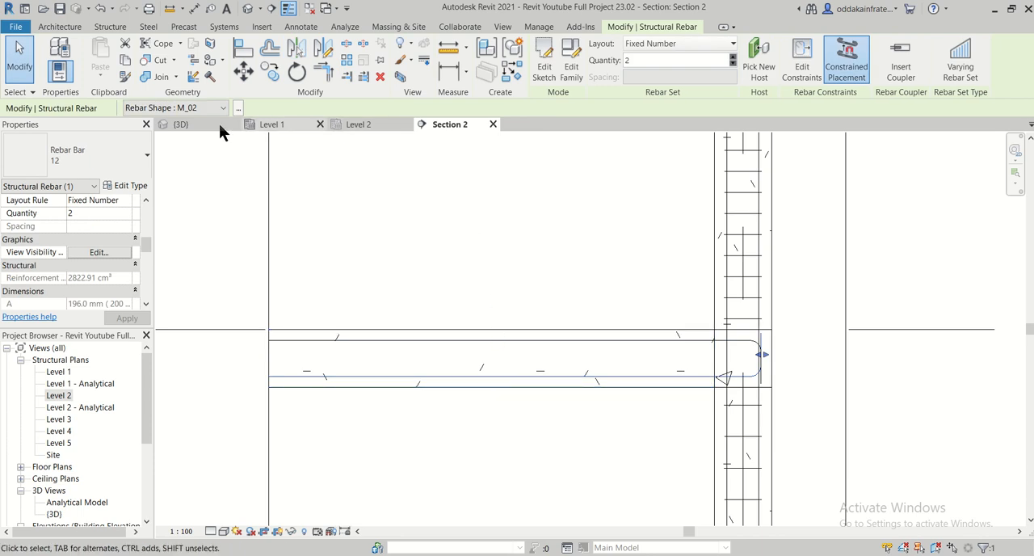
- Set the mirrored bottom bars to be viewed as solid in the {3D} view
left_click(120, 253)
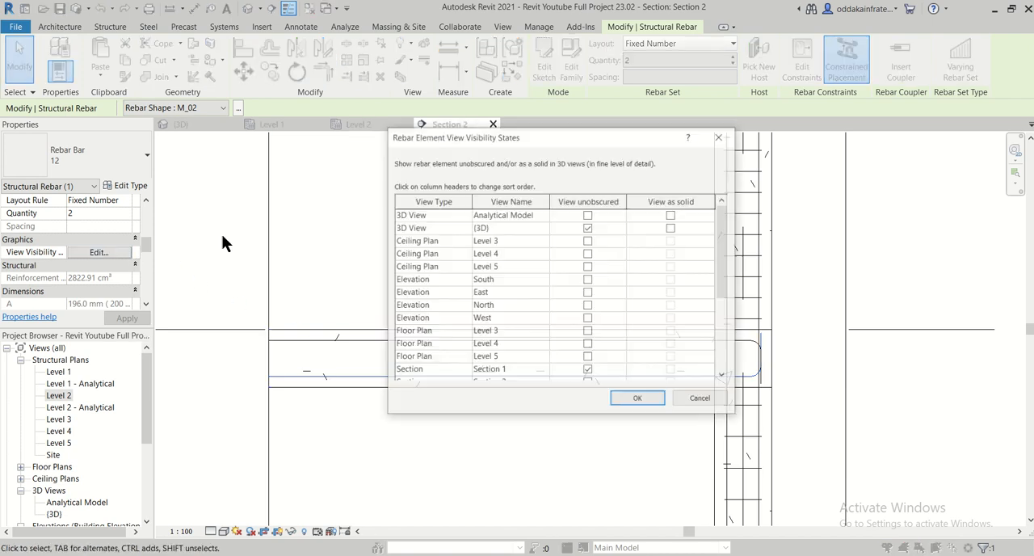
left_click(669, 228)
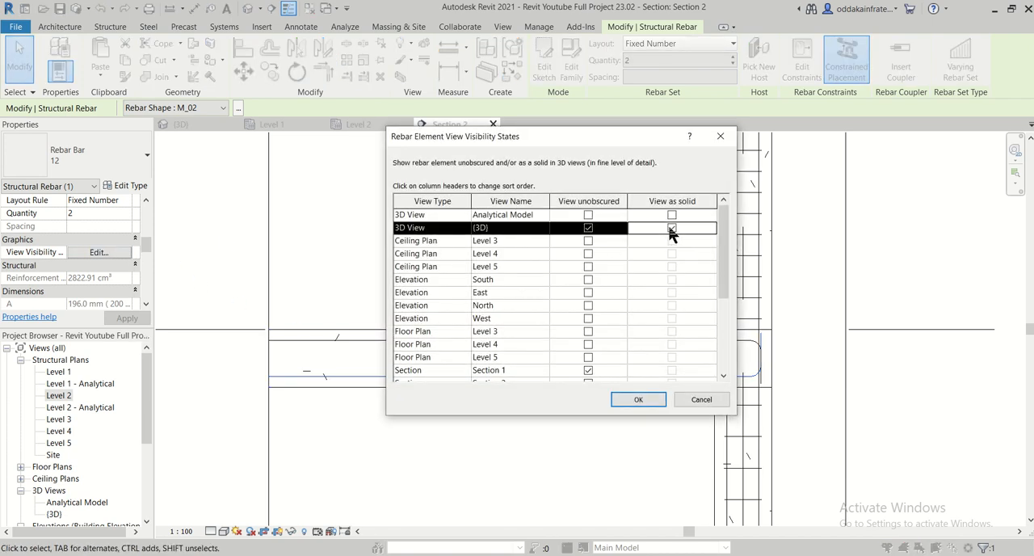
left_click(645, 398)
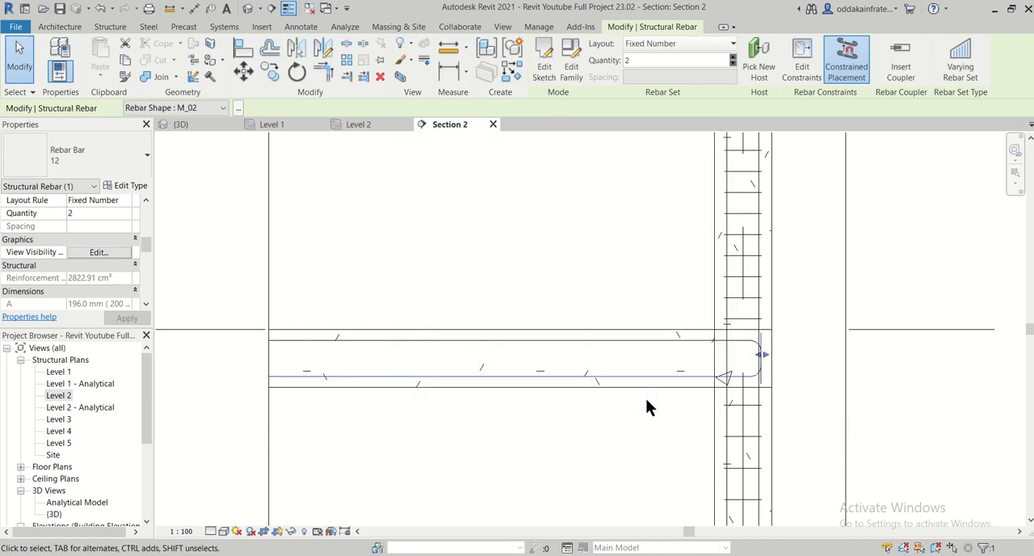
- Examine the top and bottom bars along the plinth beams and their bent ends at both end columns in 3D
left_click(187, 129)
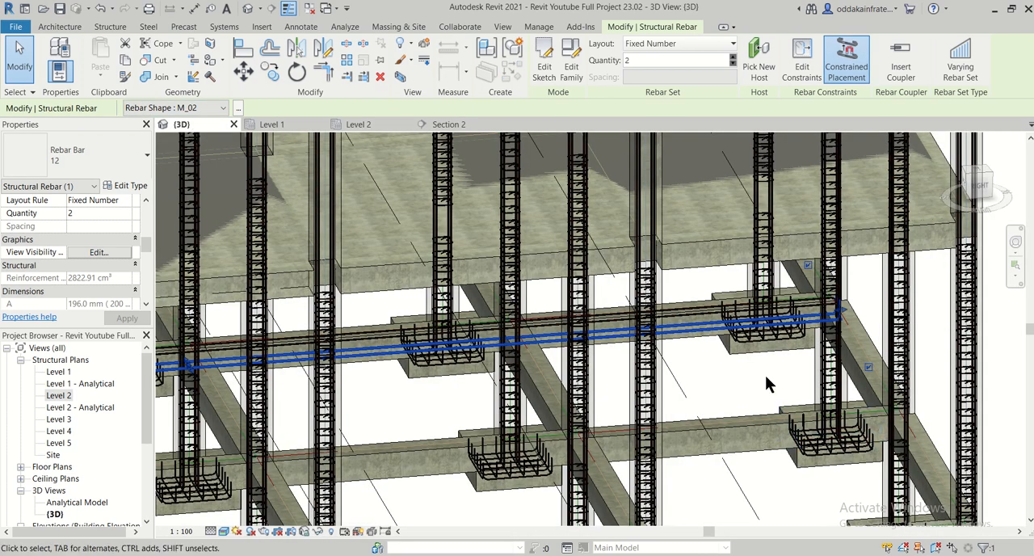
left_click(764, 375)
scroll(741, 356, "up", 1)
scroll(739, 356, "up", 1)
scroll(729, 364, "down", 1)
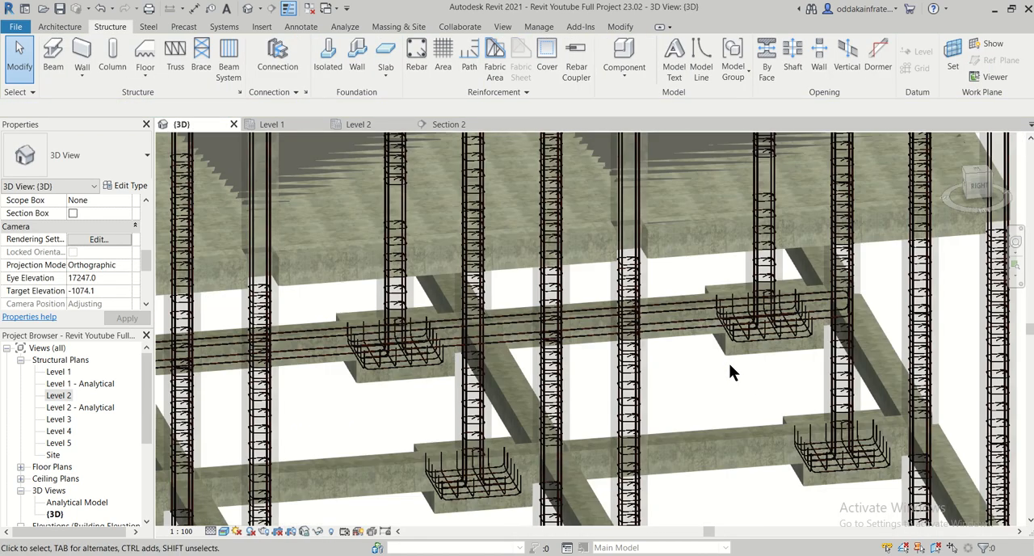
middle_click_drag(423, 408, 714, 421)
mouse_move(329, 444)
middle_mouse_down()
mouse_move(792, 420)
mouse_move(910, 429)
middle_mouse_up()
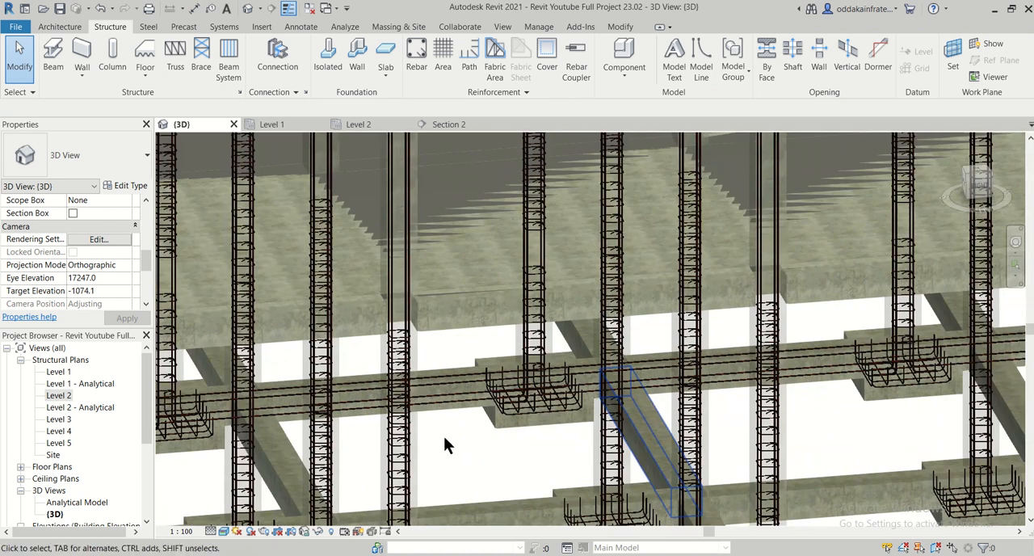
middle_click_drag(216, 447, 646, 436)
scroll(435, 443, "up", 1)
scroll(338, 413, "up", 1)
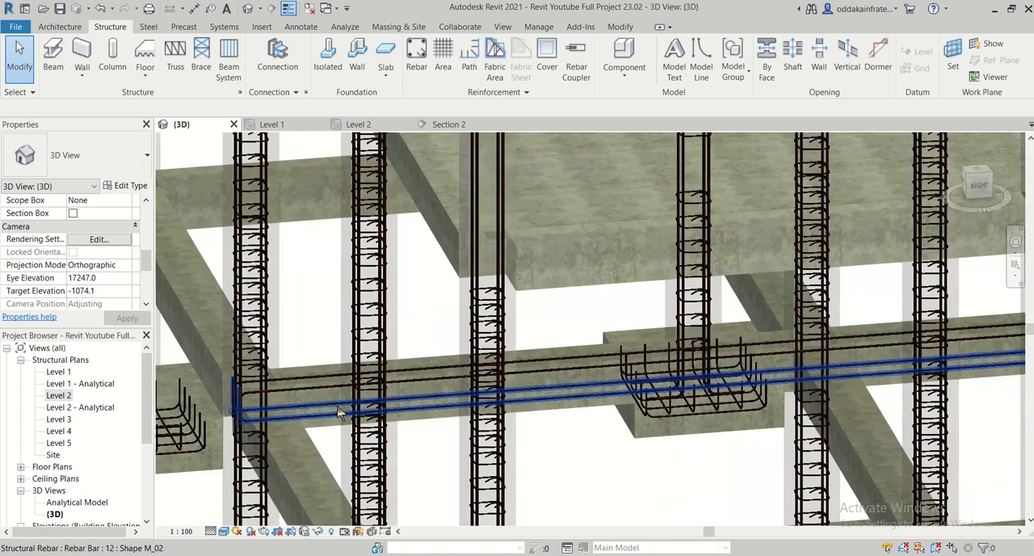
scroll(347, 416, "up", 4)
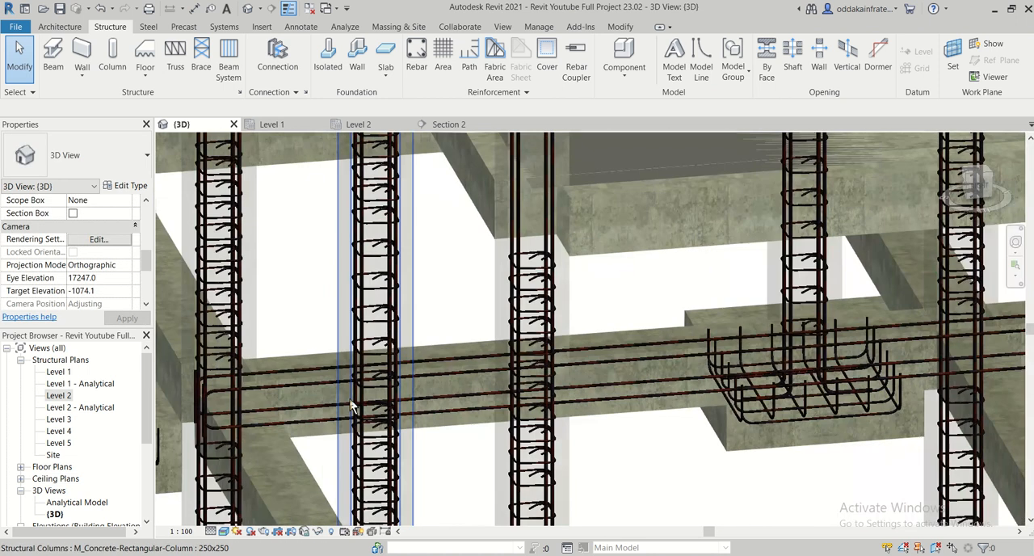
scroll(582, 436, "down", 2)
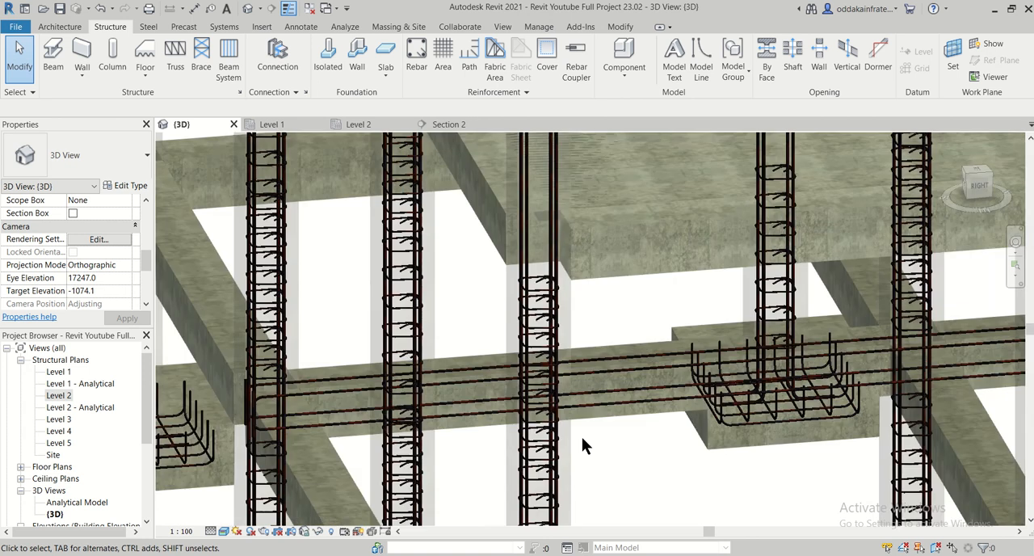
middle_click_drag(681, 458, 622, 408)
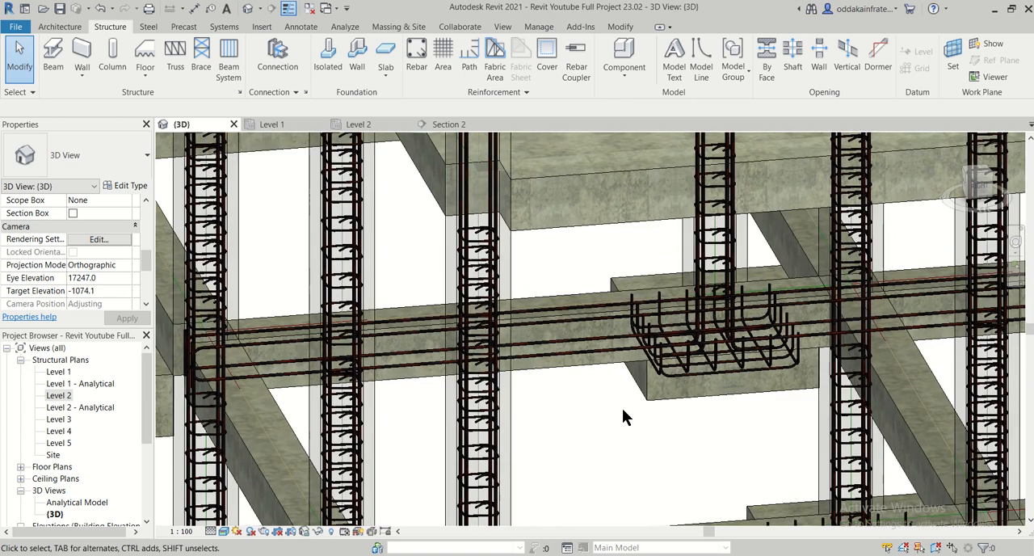
scroll(622, 408, "down", 1)
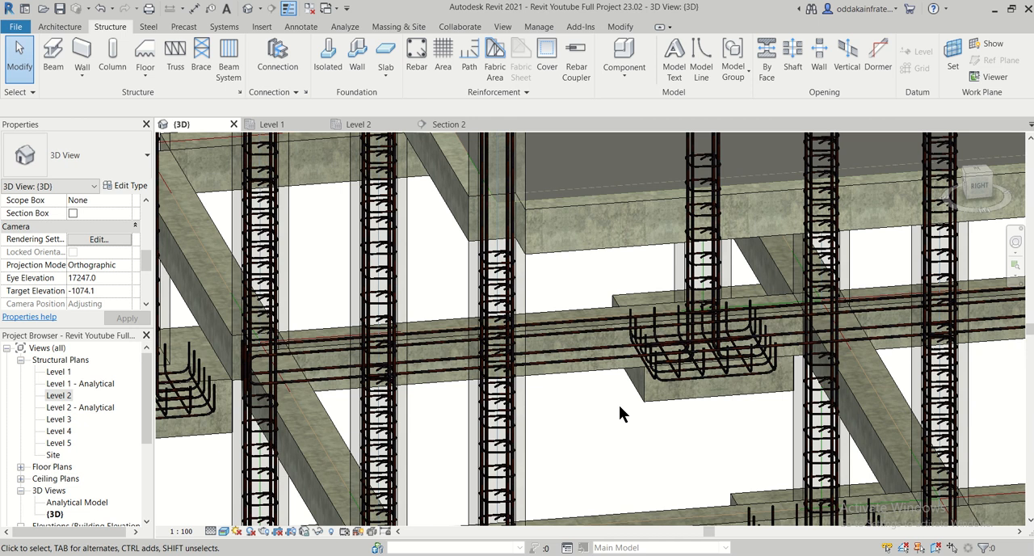
scroll(620, 406, "up", 1)
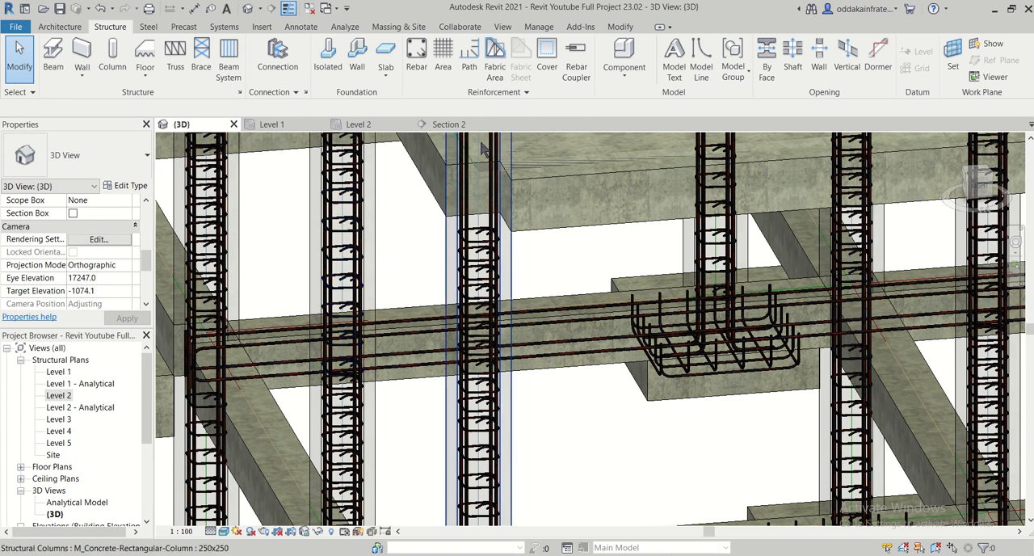
- Widen the Section 2 crop region along the plinth beam, away from the end column, to take in the neighbouring columns and bays
left_click(456, 132)
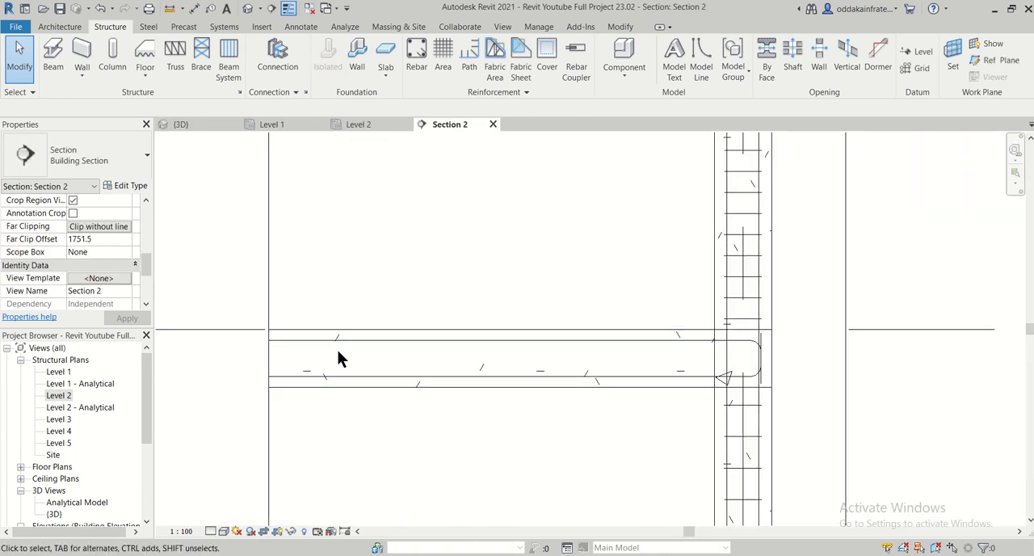
scroll(337, 358, "down", 2)
scroll(337, 357, "down", 4)
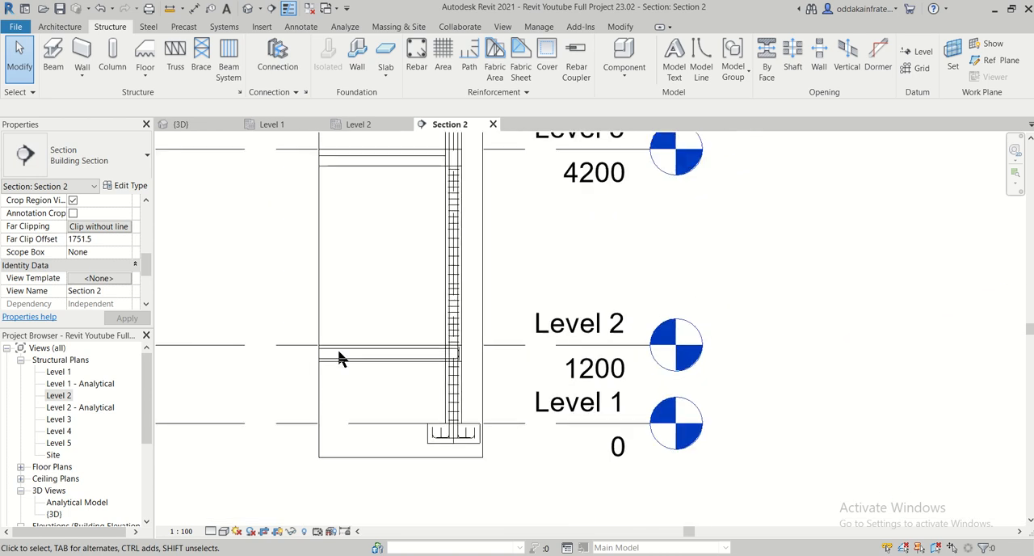
middle_click_drag(337, 358, 499, 321)
left_click(465, 320)
left_click(464, 320)
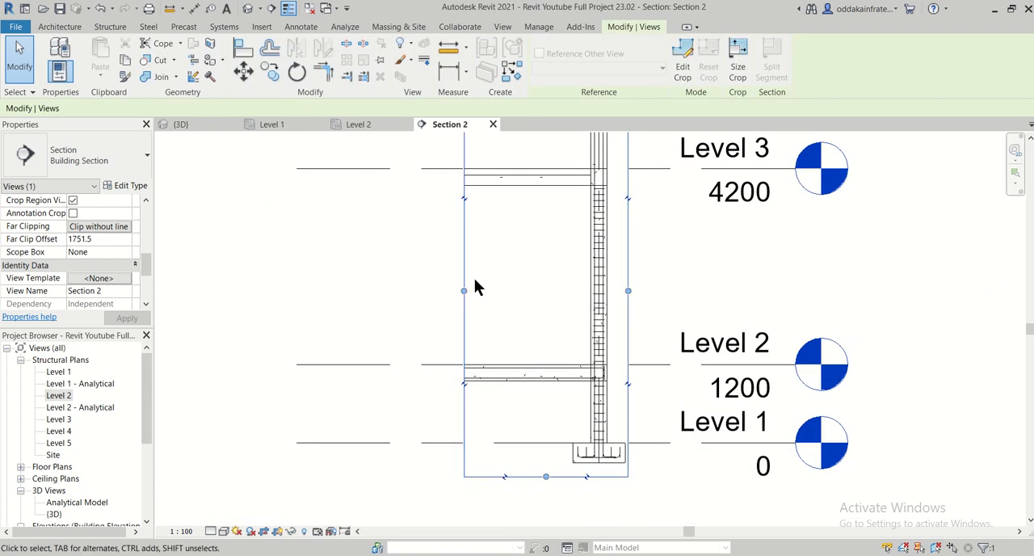
left_click_drag(464, 292, 233, 291)
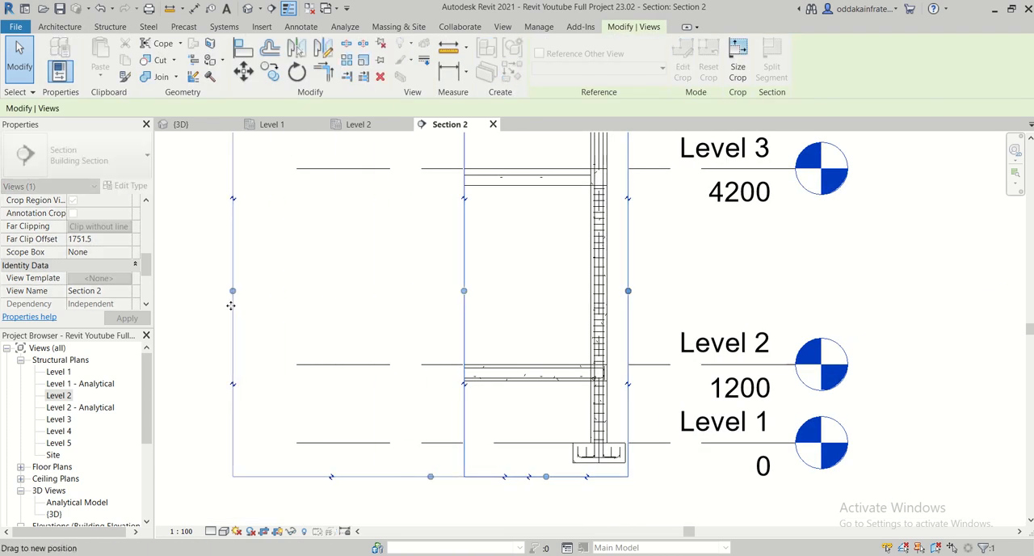
middle_click_drag(288, 316, 425, 340)
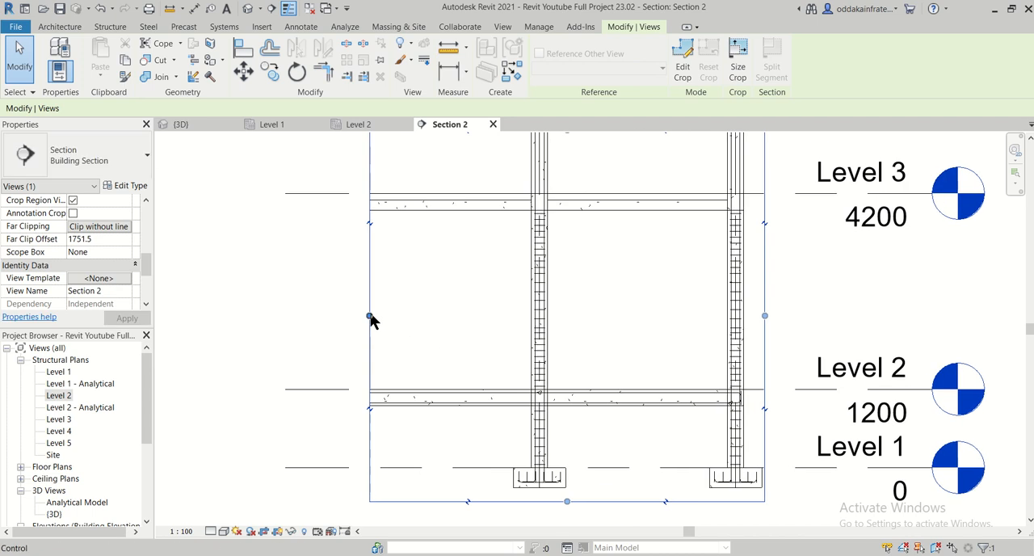
left_click_drag(369, 316, 229, 339)
middle_click_drag(370, 342, 653, 303)
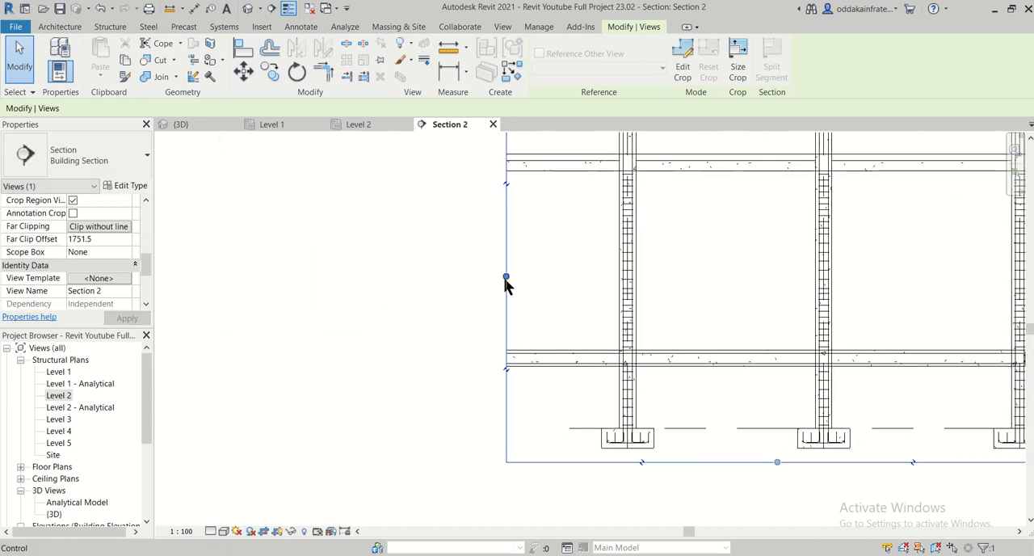
left_click_drag(507, 277, 218, 277)
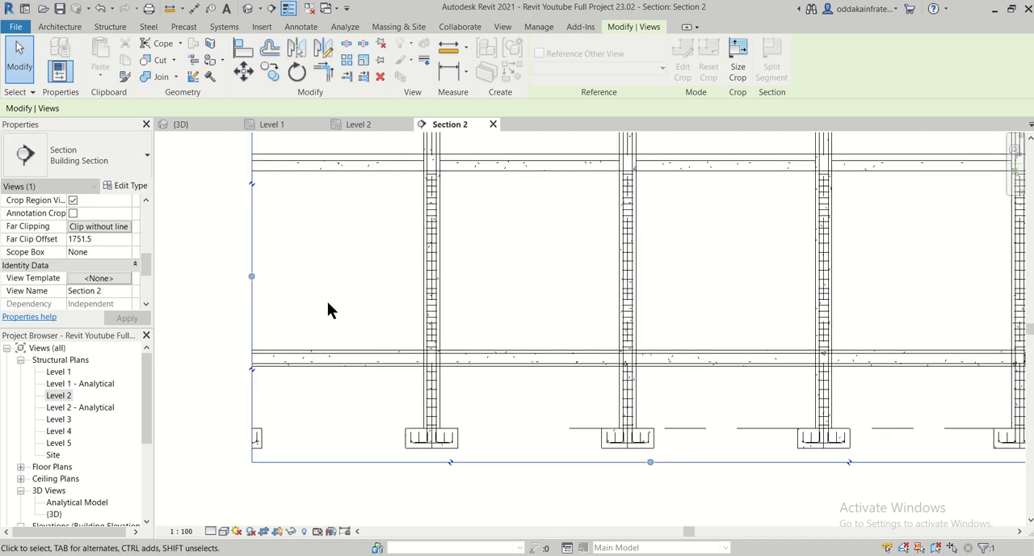
- Extend the Section 2 crop region past the far end column so the plinth beam's whole length is included
middle_click_drag(263, 285, 619, 329)
left_click_drag(607, 324, 396, 323)
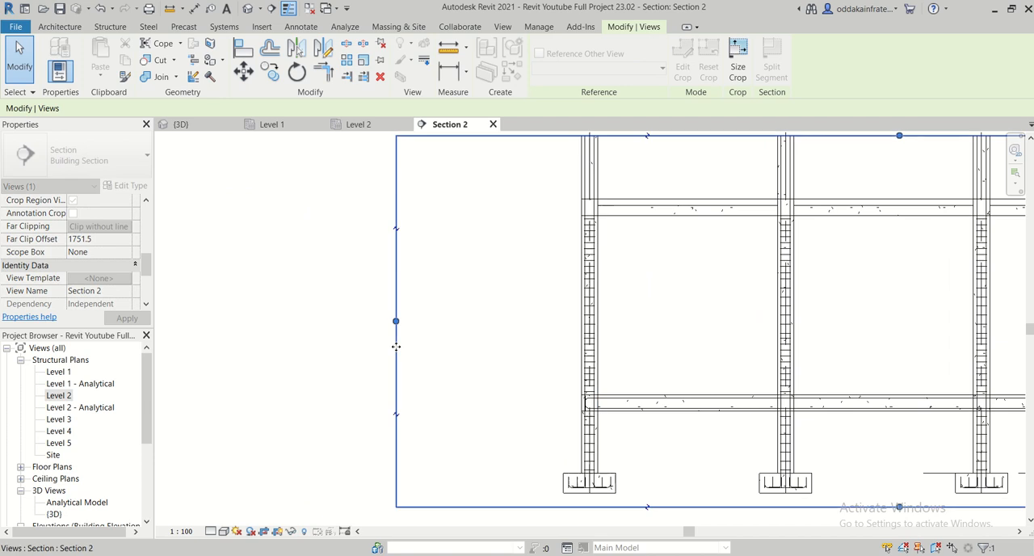
scroll(487, 356, "down", 2)
middle_click_drag(907, 393, 623, 358)
scroll(768, 359, "up", 2)
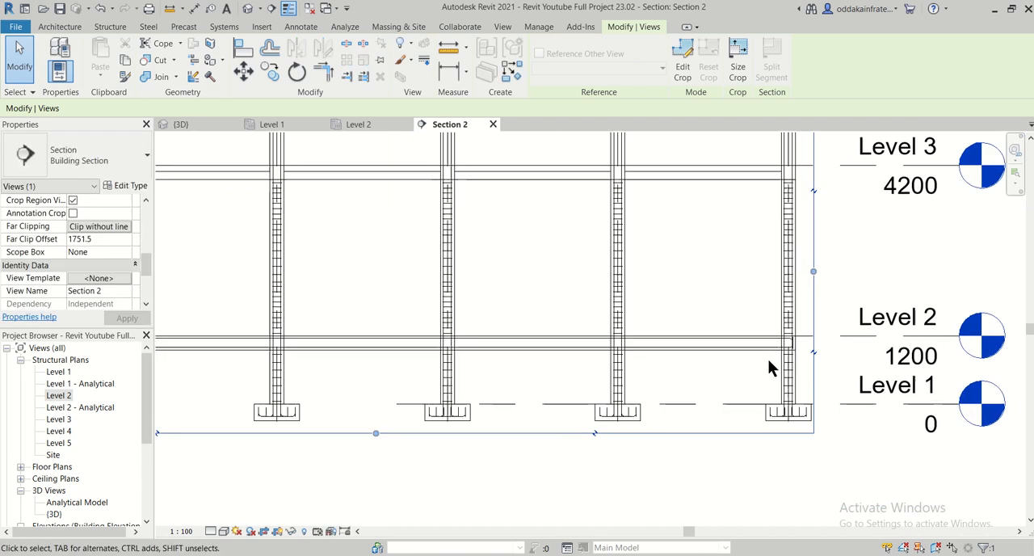
middle_click_drag(723, 374, 873, 386)
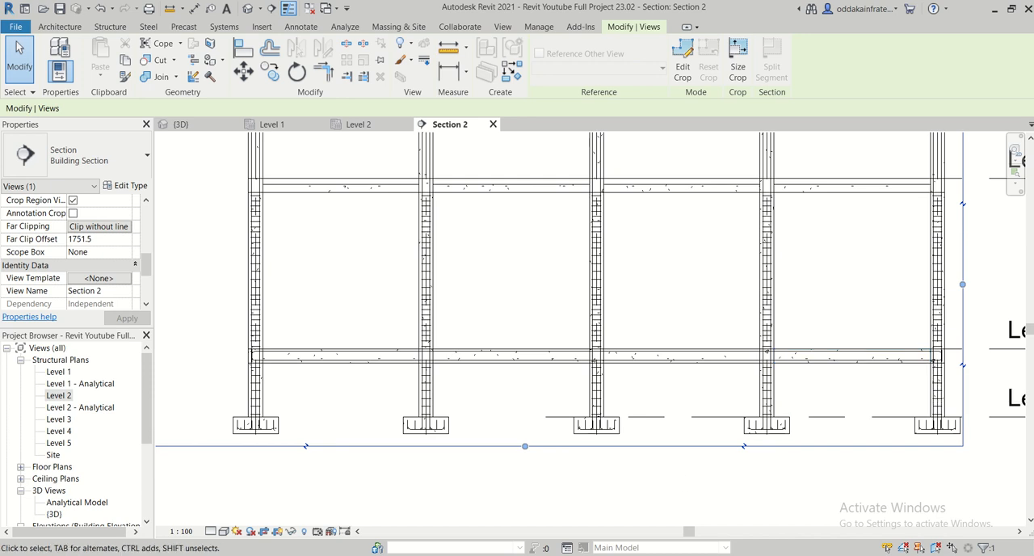
- Check the PB1 reinforcement details in the structural drawing in Foxit Reader, and return to the end bay of Section 2 in Revit
left_click(499, 555)
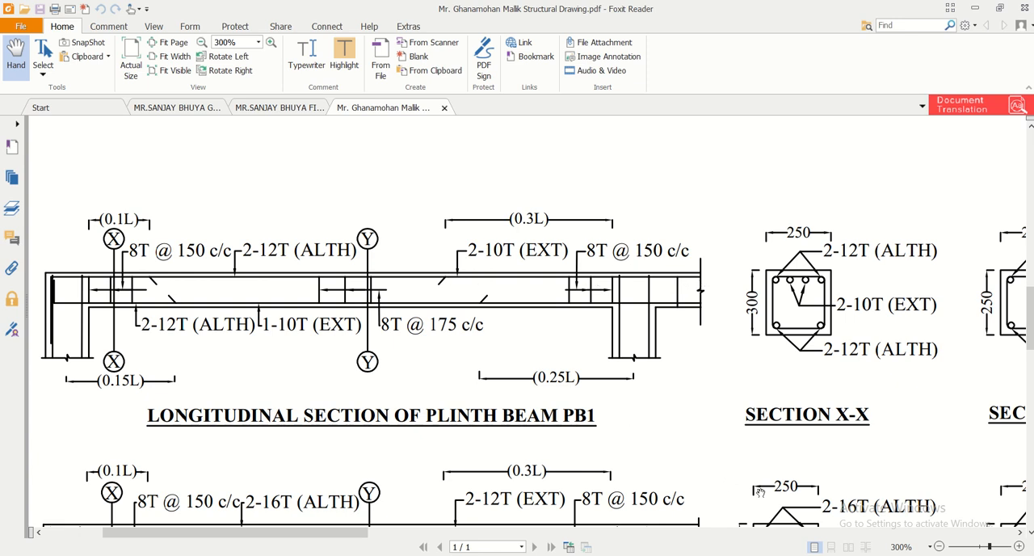
key("alt+Tab")
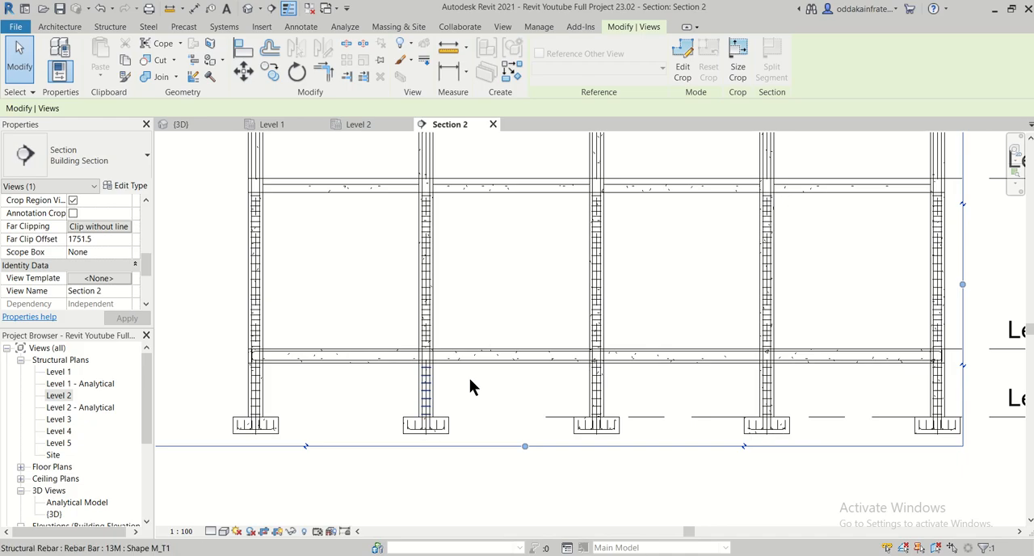
middle_click_drag(683, 388, 510, 373)
scroll(767, 343, "up", 2)
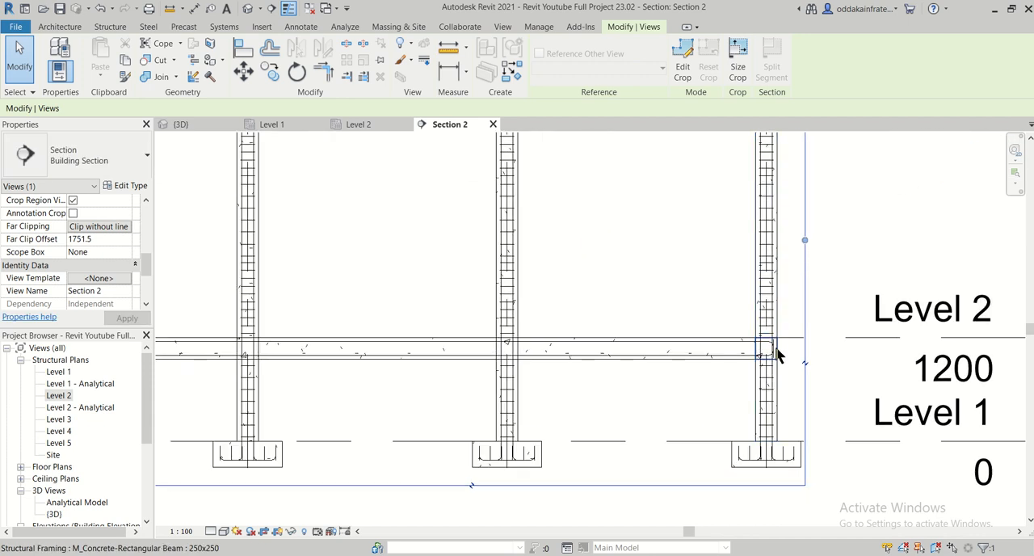
scroll(777, 353, "up", 1)
scroll(738, 373, "up", 1)
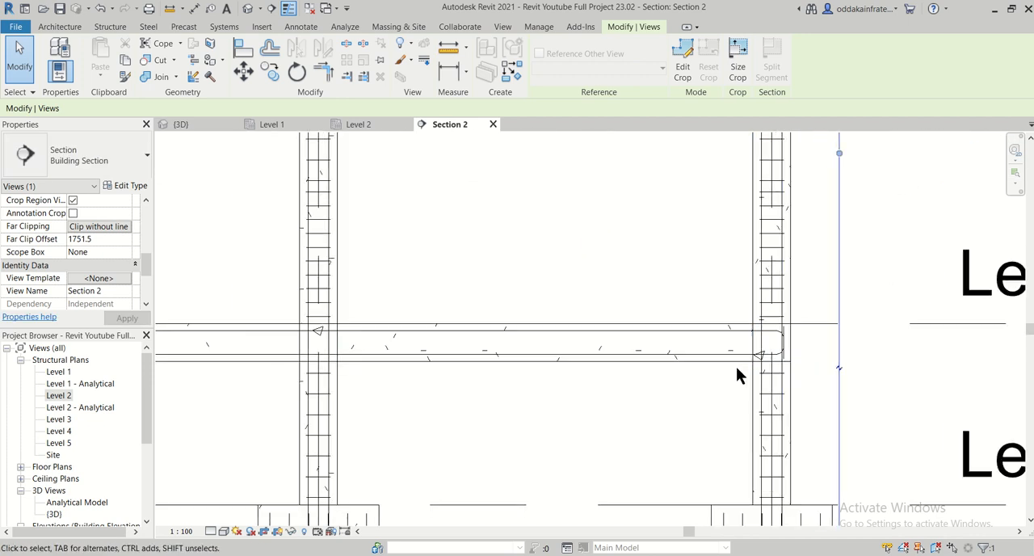
middle_click_drag(617, 418, 670, 436)
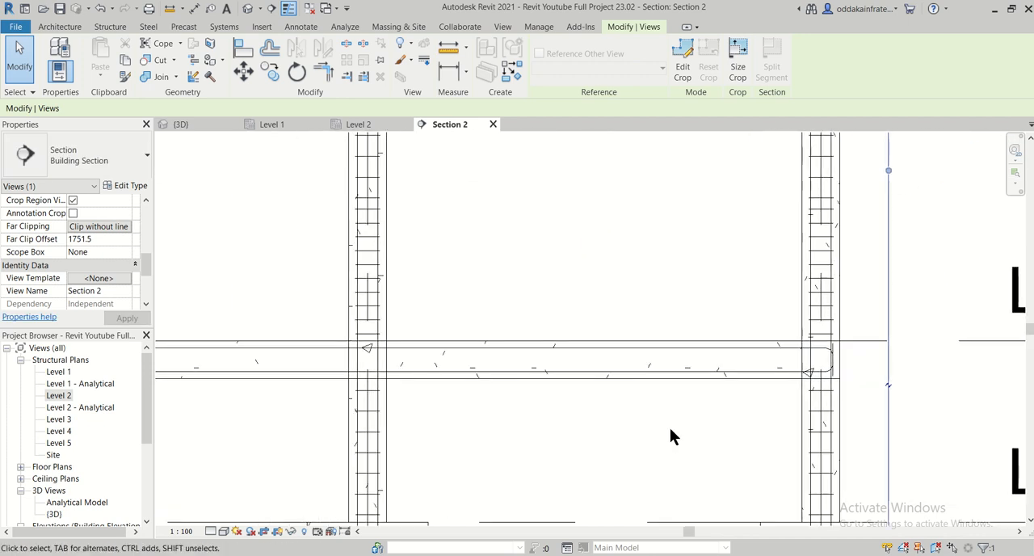
- Place a straight M_00 rebar of type 10 along the top of the plinth beam in Section 2's end bay
left_click(115, 29)
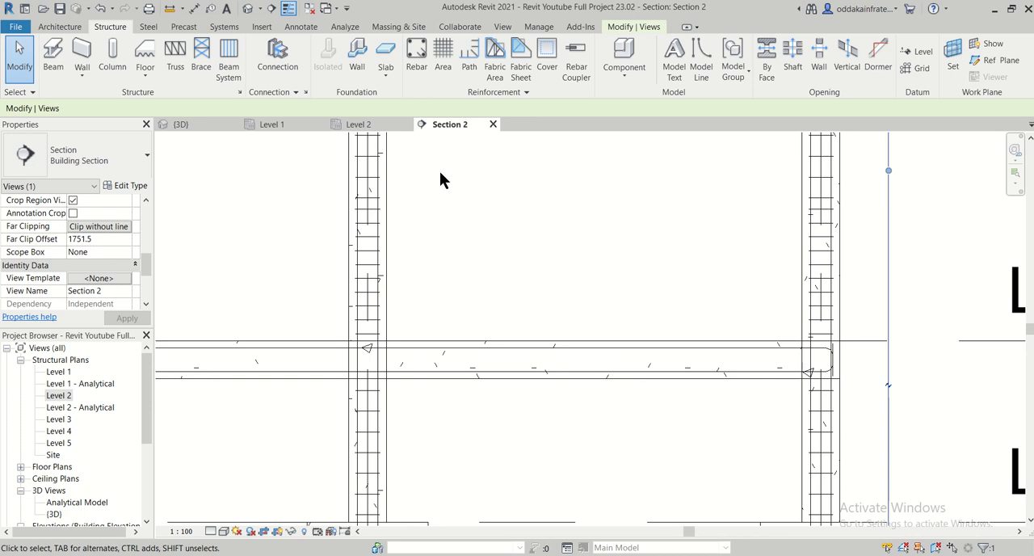
left_click(416, 55)
left_click(918, 181)
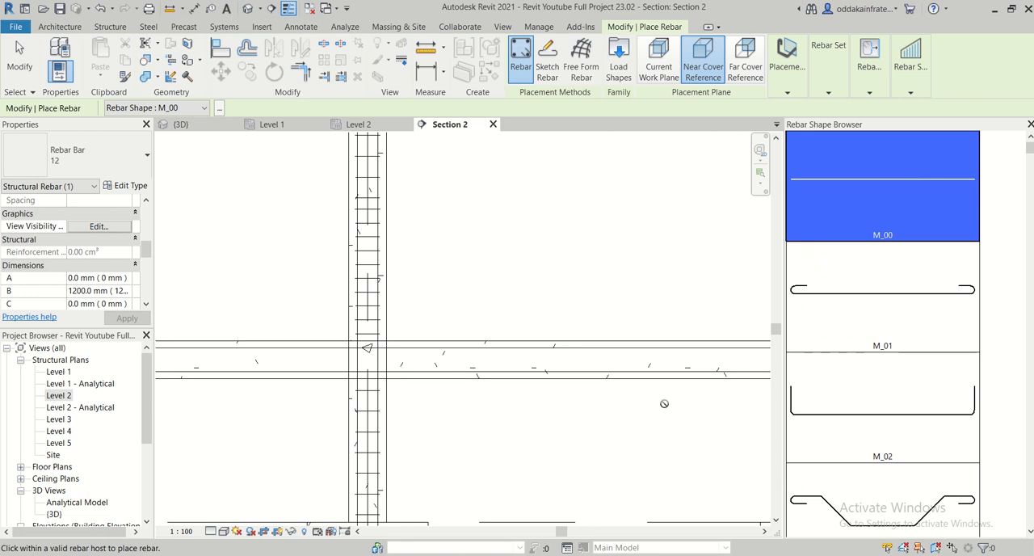
left_click(134, 168)
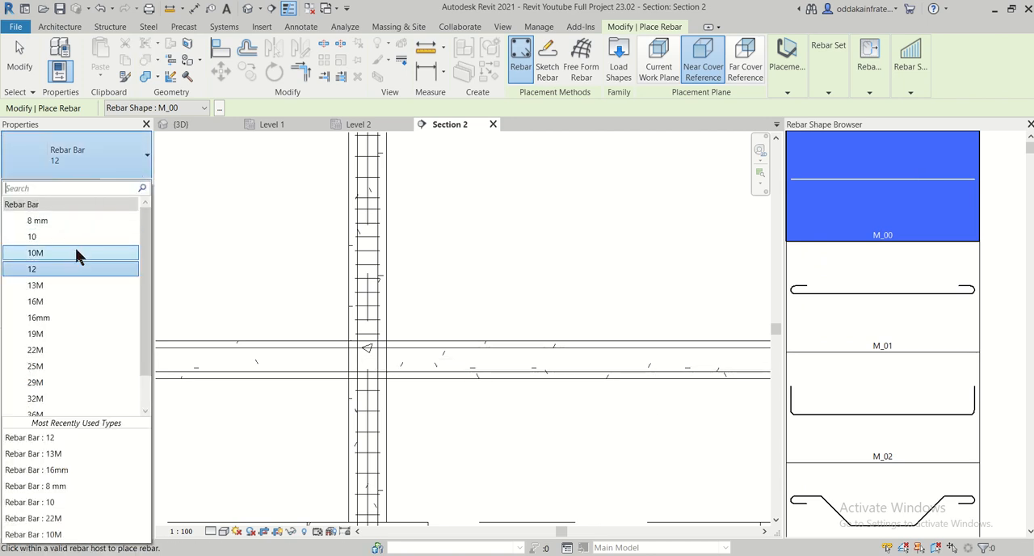
left_click(80, 238)
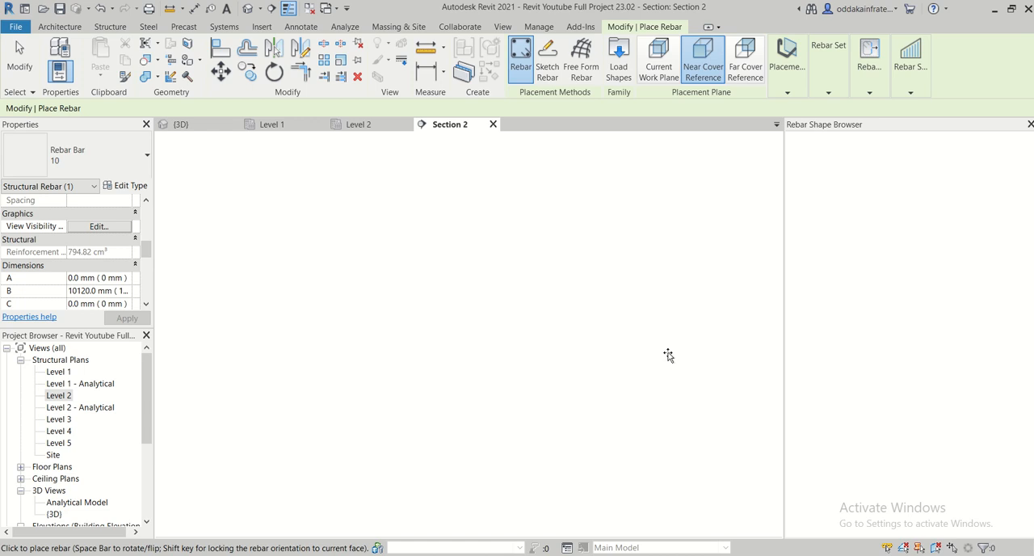
scroll(630, 355, "up", 4)
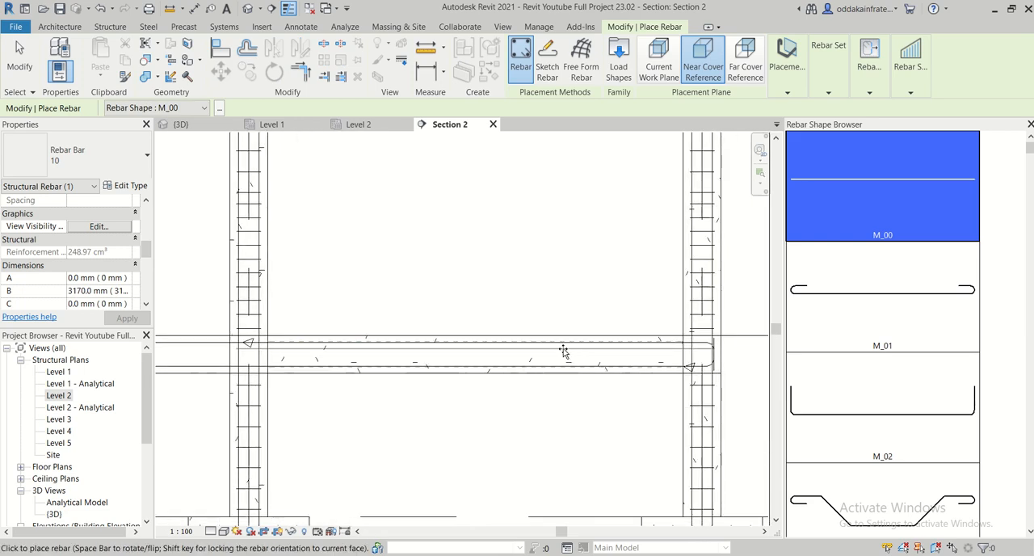
scroll(560, 348, "up", 2)
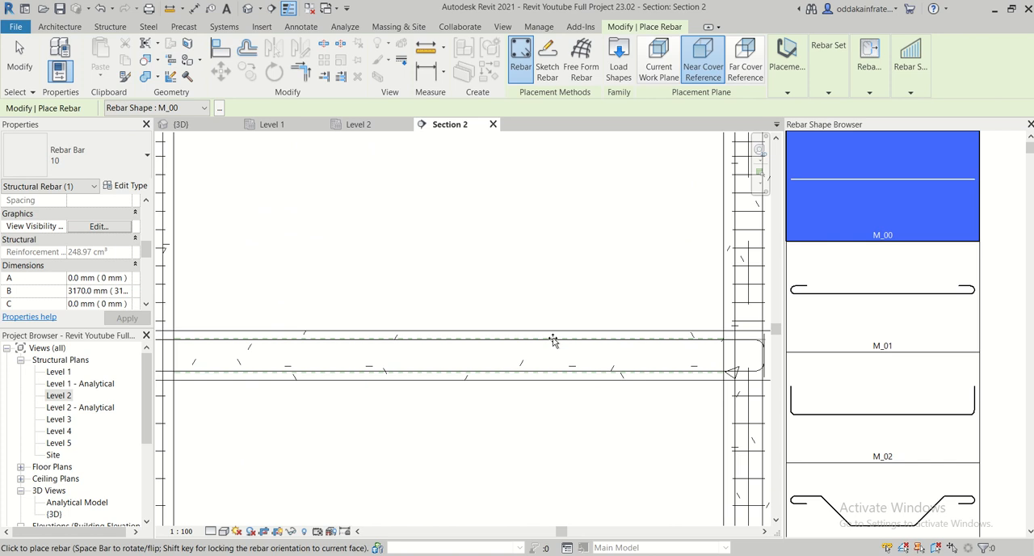
left_click(553, 340)
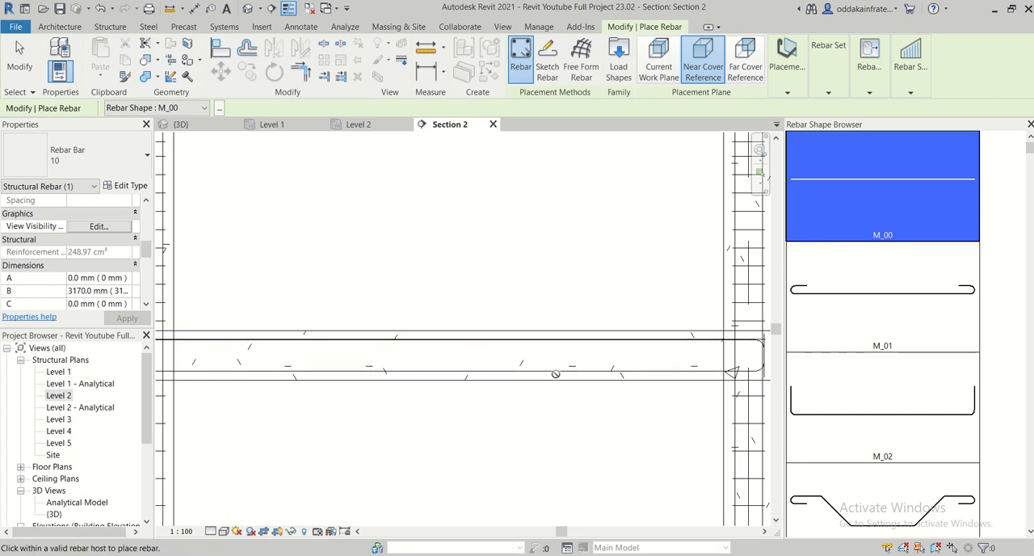
- Check the plinth beam's bars near the column in the Level 2 plan and end rebar placement
left_click(359, 124)
scroll(473, 319, "down", 4)
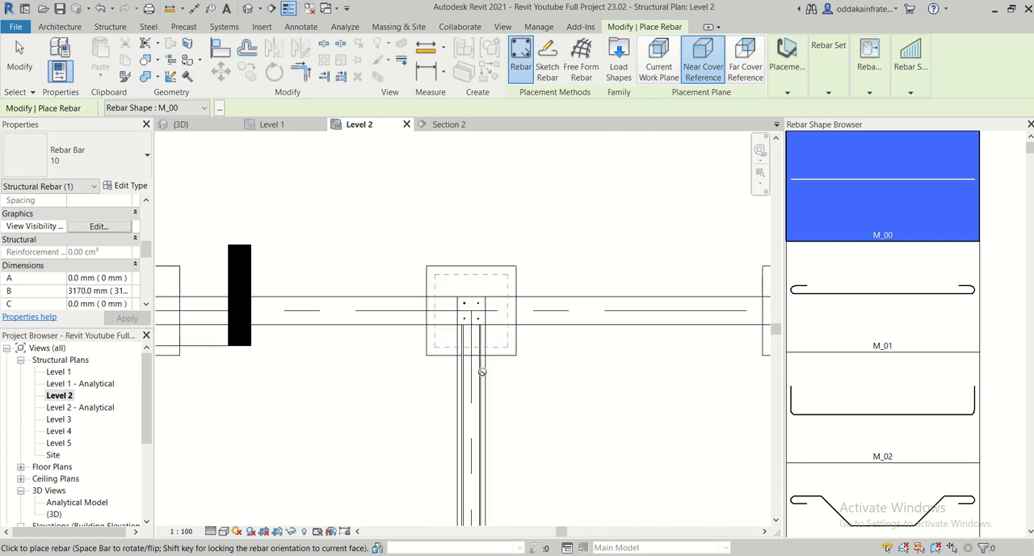
scroll(480, 410, "up", 2)
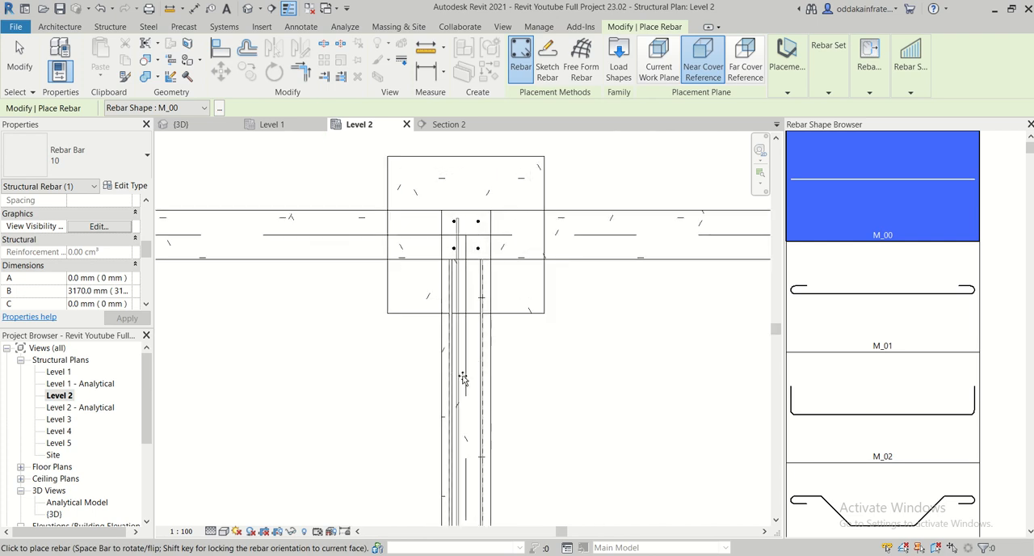
scroll(463, 376, "down", 3)
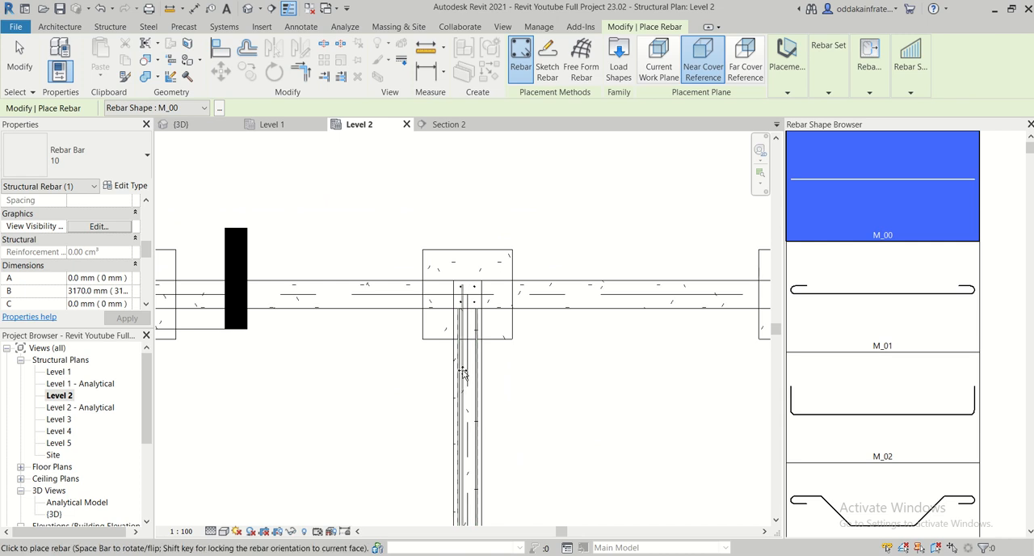
key("Escape")
scroll(472, 400, "up", 3)
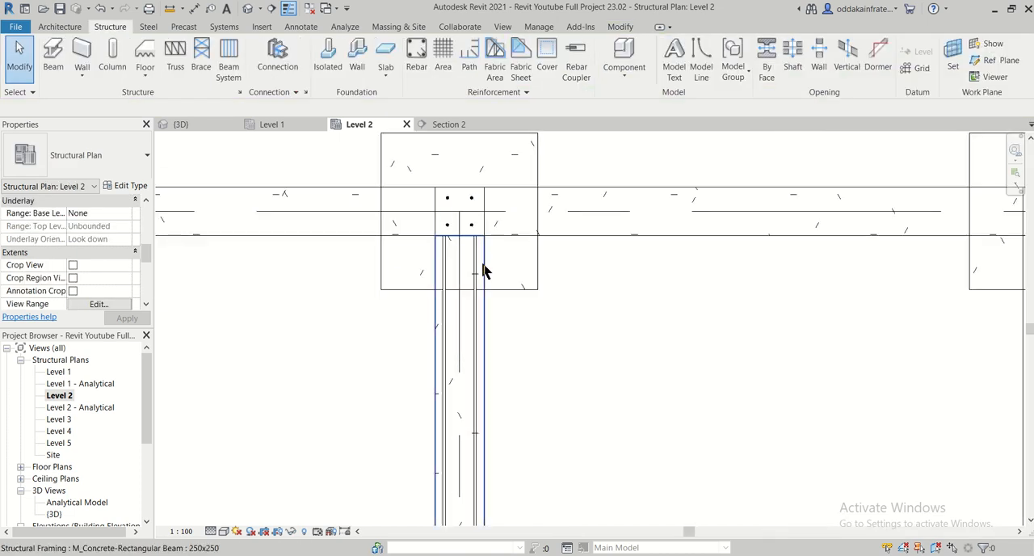
- Select the 10 mm top bar in Section 2's end bay and examine its end at the inner column
left_click(469, 124)
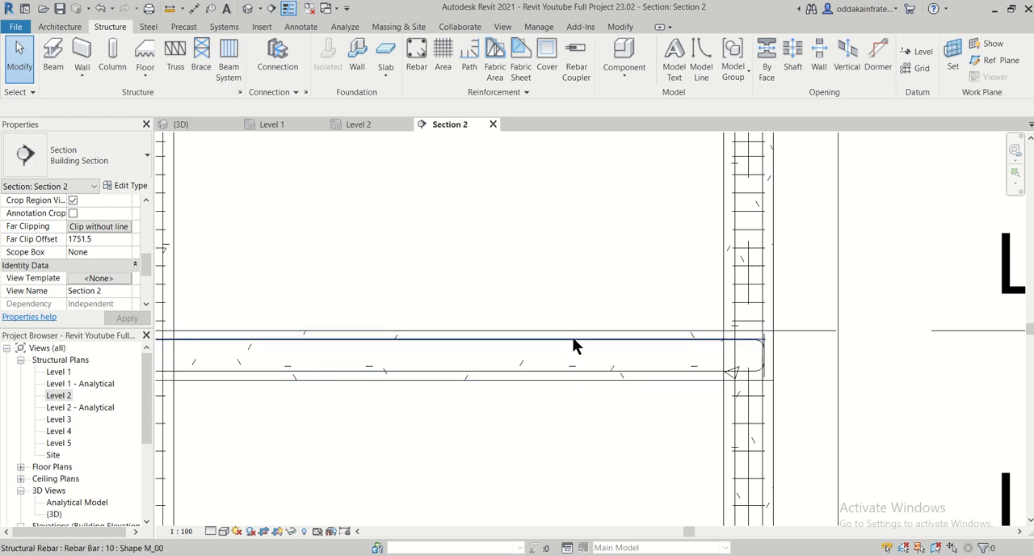
left_click(574, 346)
scroll(586, 349, "down", 3)
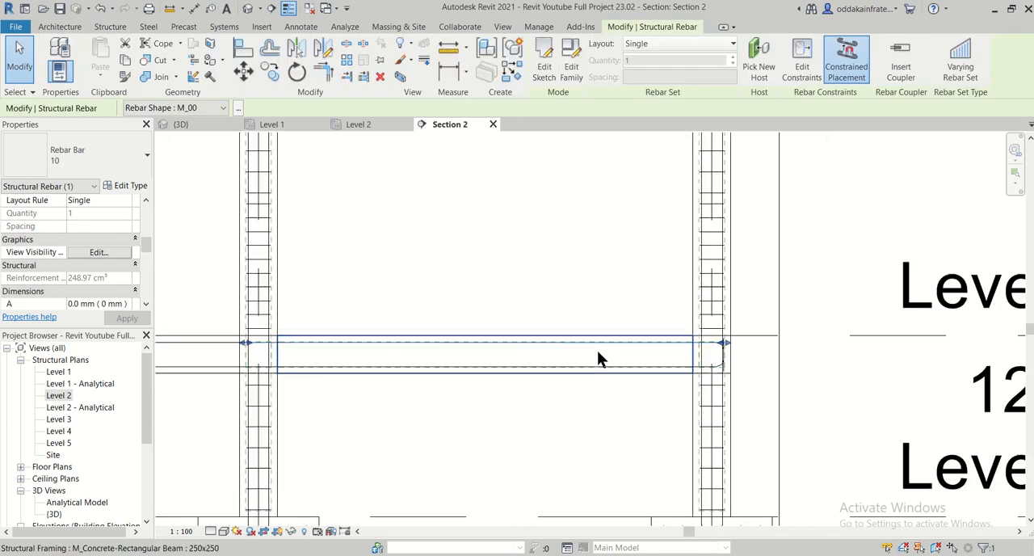
scroll(336, 356, "up", 3)
scroll(336, 355, "up", 4)
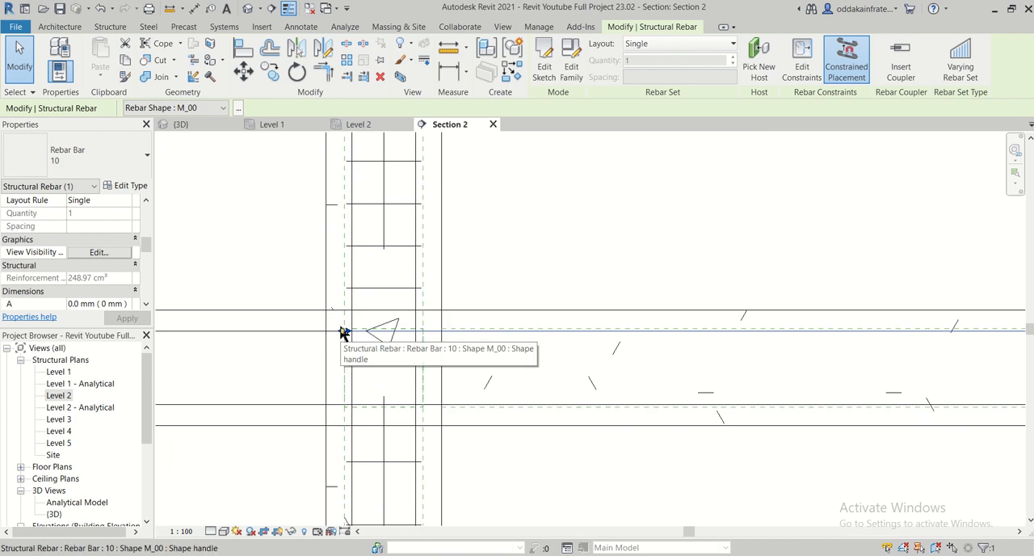
scroll(342, 334, "down", 1)
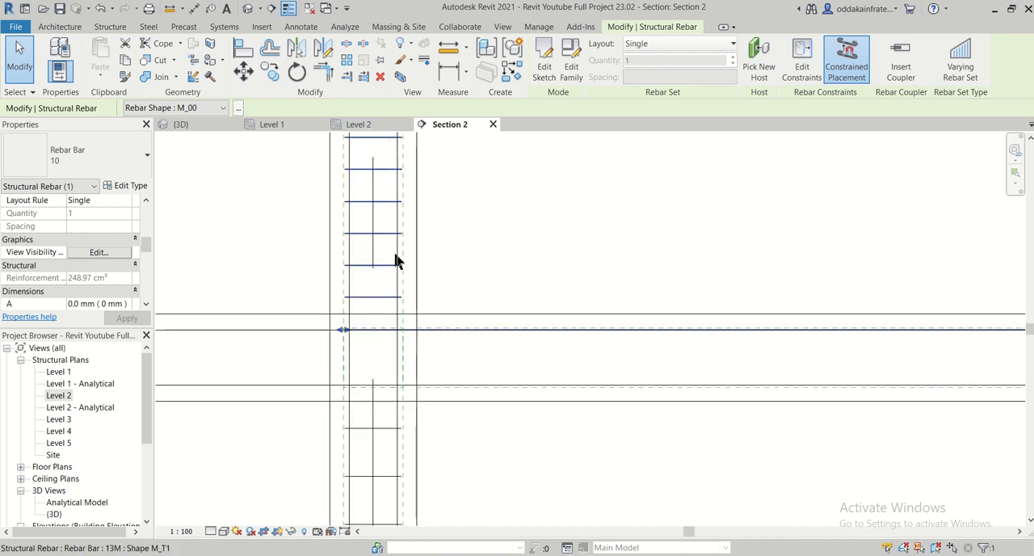
- Locate the selected 10 mm bar in the Level 2 plan, in the plinth beam between grids 5 and 6
left_click(372, 126)
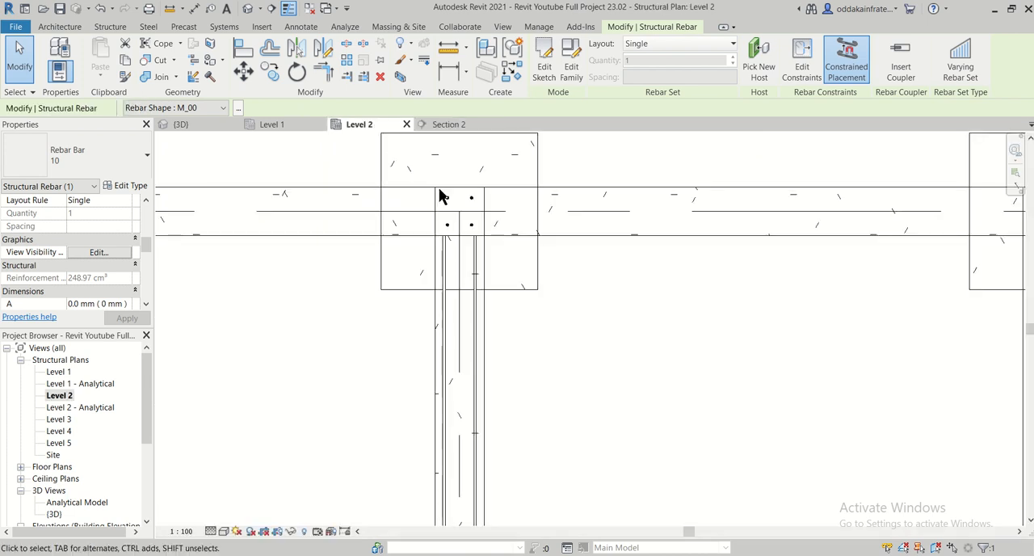
scroll(486, 230, "up", 3)
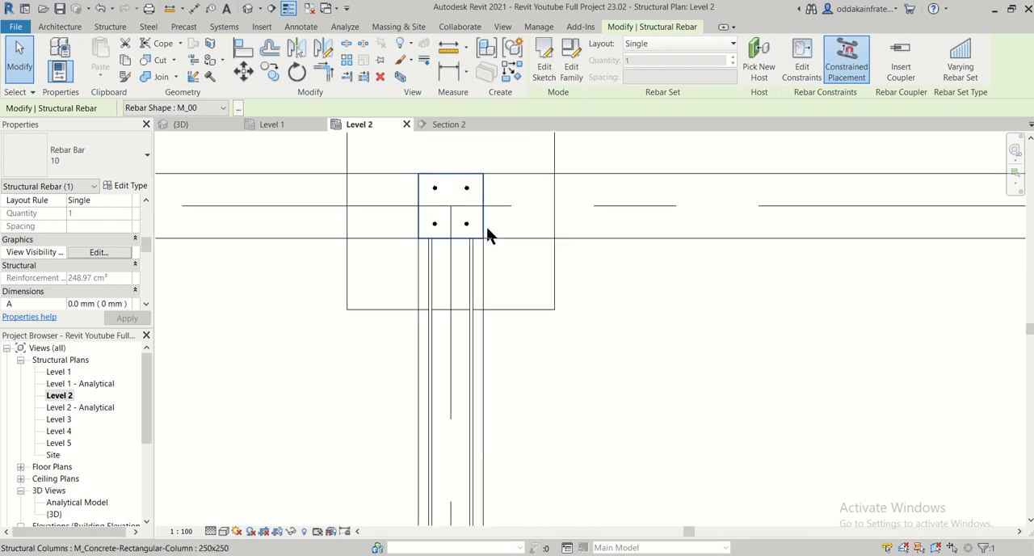
scroll(487, 227, "down", 5)
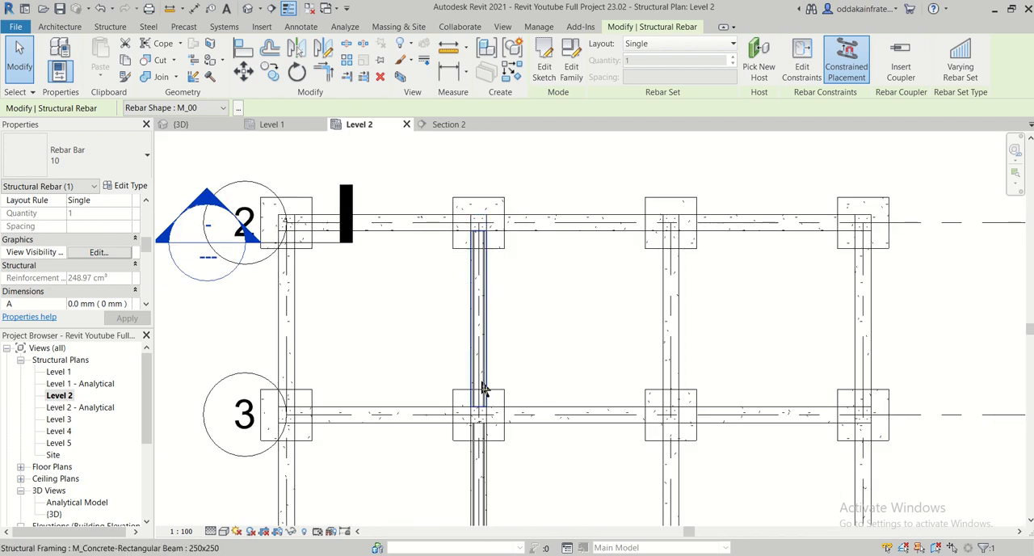
scroll(483, 388, "up", 2)
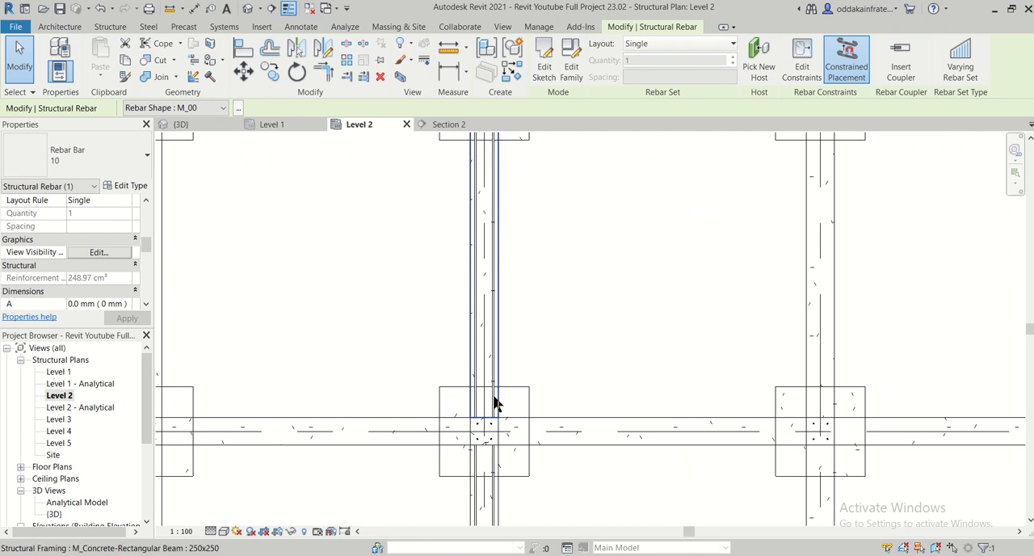
middle_click_drag(514, 261, 549, 196)
scroll(474, 275, "up", 1)
scroll(476, 277, "down", 5)
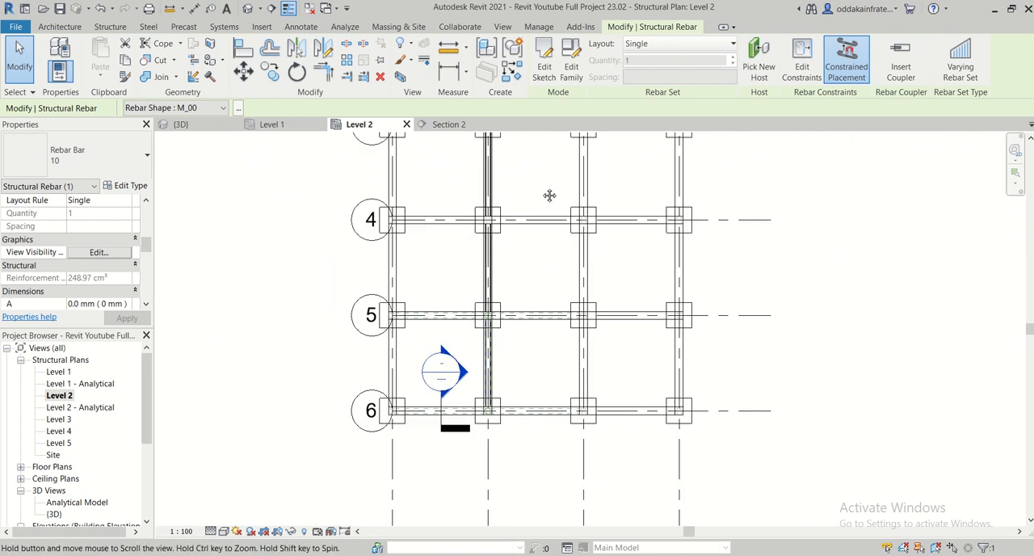
scroll(501, 407, "up", 1)
scroll(502, 410, "up", 1)
scroll(500, 334, "up", 1)
scroll(507, 356, "up", 1)
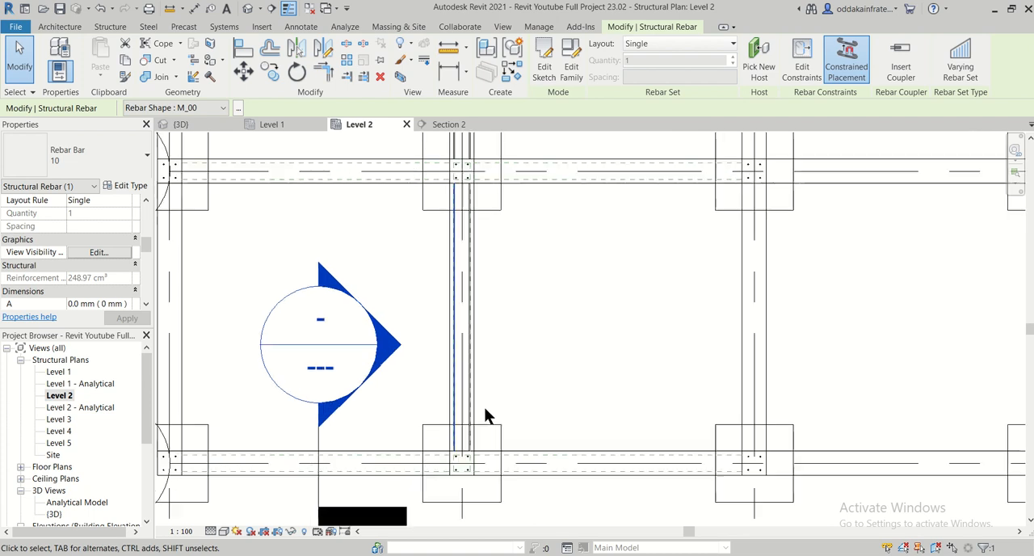
scroll(484, 406, "up", 1)
middle_click_drag(520, 293, 550, 418)
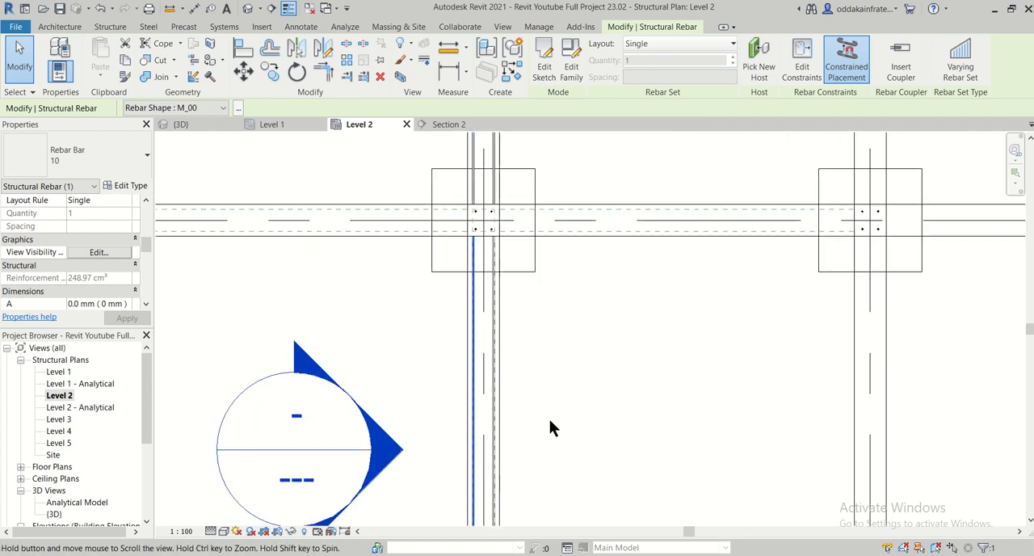
scroll(517, 311, "up", 1)
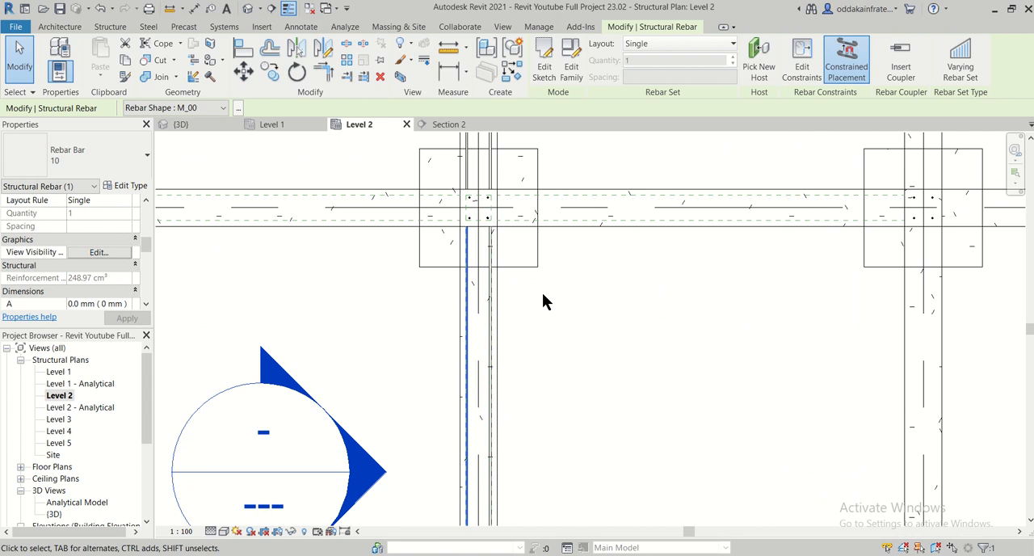
- Set the selected 10 mm top bar's rebar set layout to Fixed Number with a quantity of 2
left_click(685, 43)
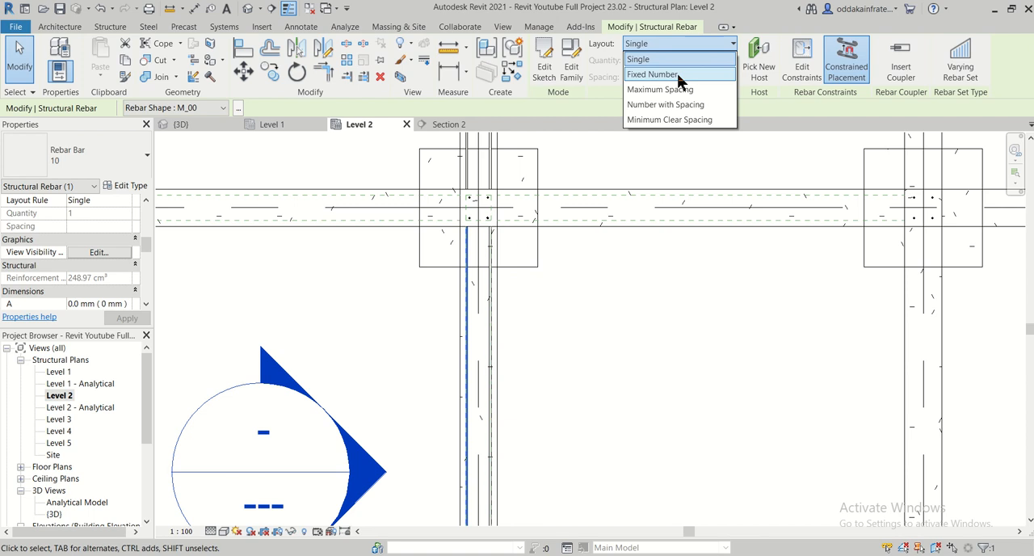
left_click(677, 75)
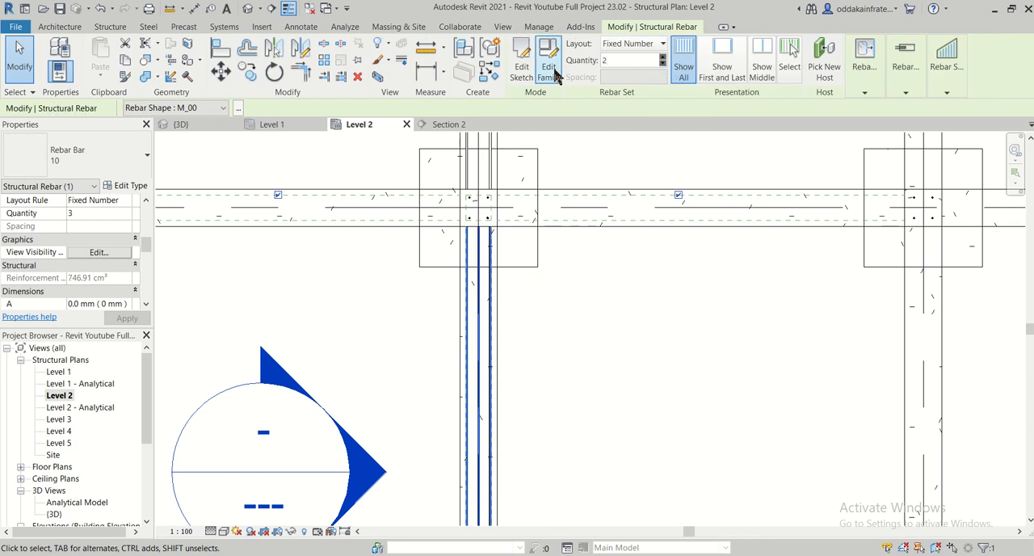
key("Return")
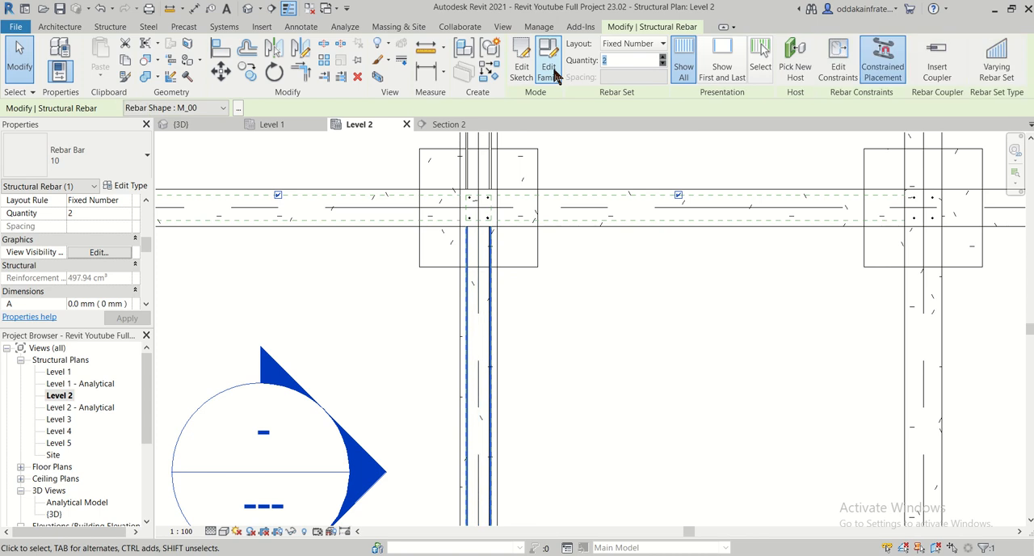
scroll(469, 234, "up", 2)
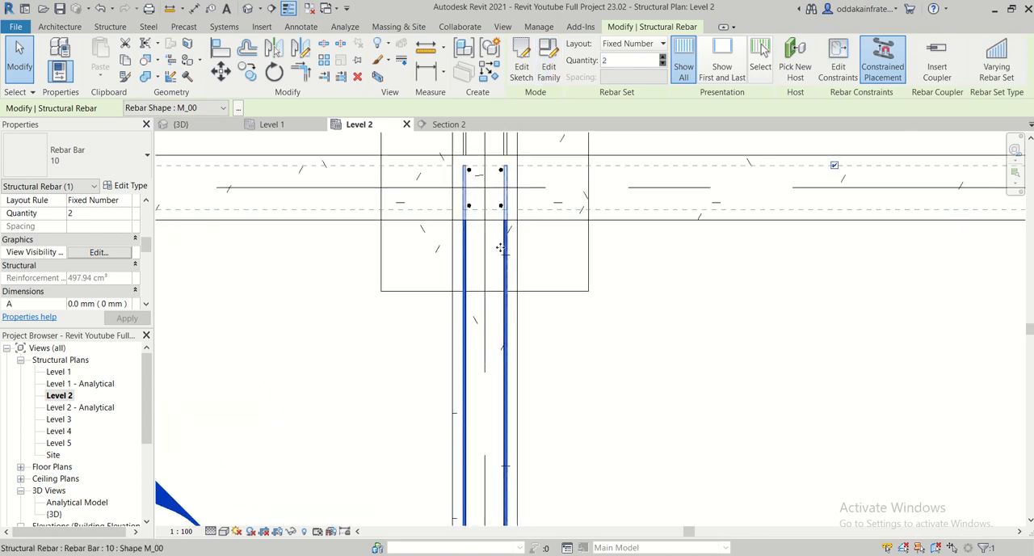
- Examine both 10 mm bars of the selected rebar set along the end bay in the Level 2 plan
scroll(500, 247, "down", 2)
middle_click_drag(611, 323, 596, 207)
scroll(525, 289, "down", 1)
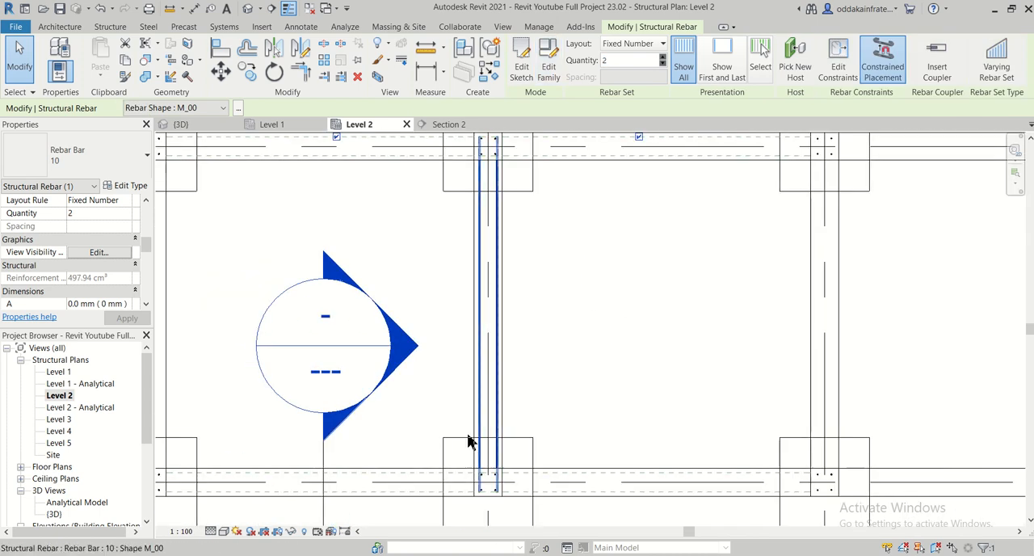
scroll(498, 444, "up", 2)
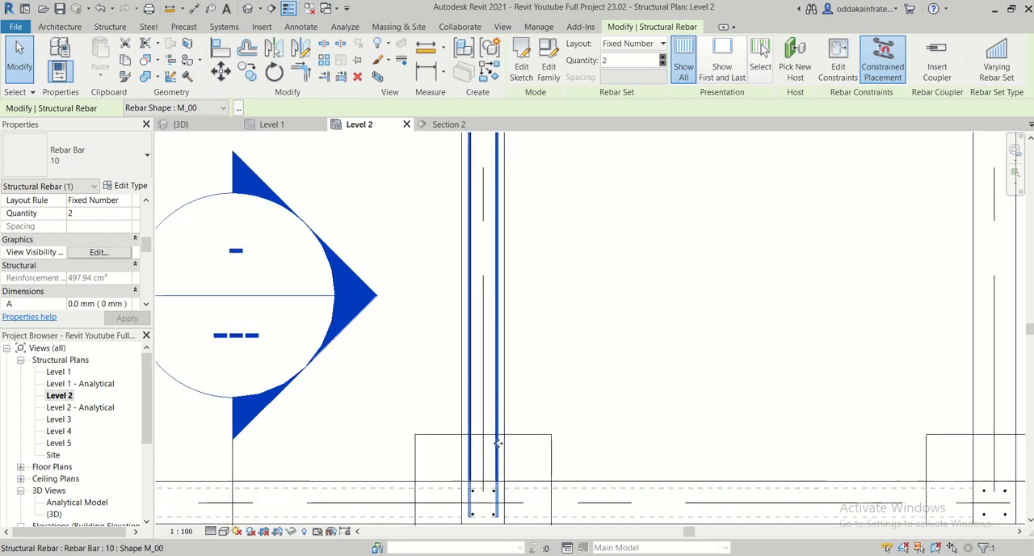
middle_click_drag(593, 404, 603, 543)
scroll(519, 344, "up", 1)
middle_click_drag(536, 245, 565, 342)
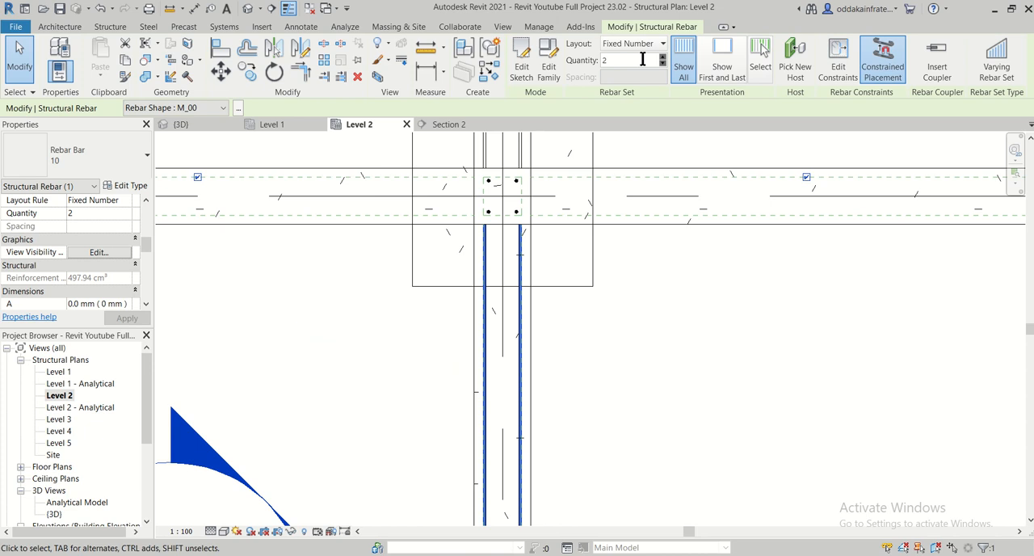
left_click(661, 44)
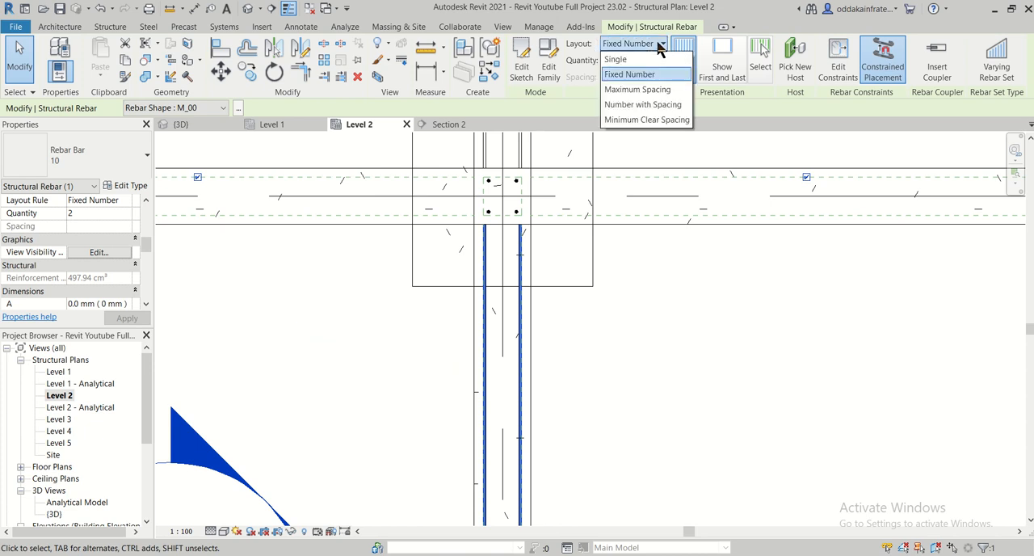
left_click(651, 119)
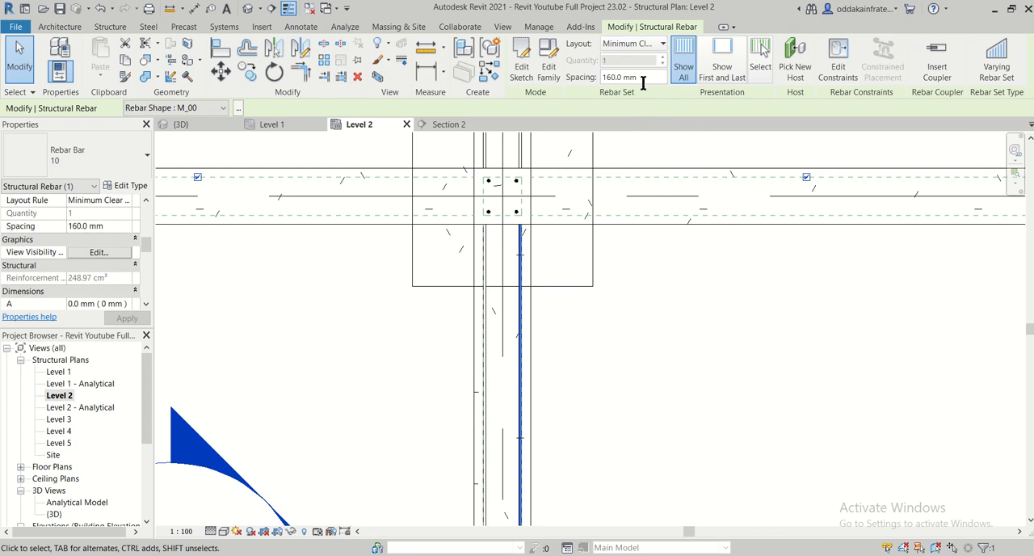
left_click_drag(638, 75, 603, 79)
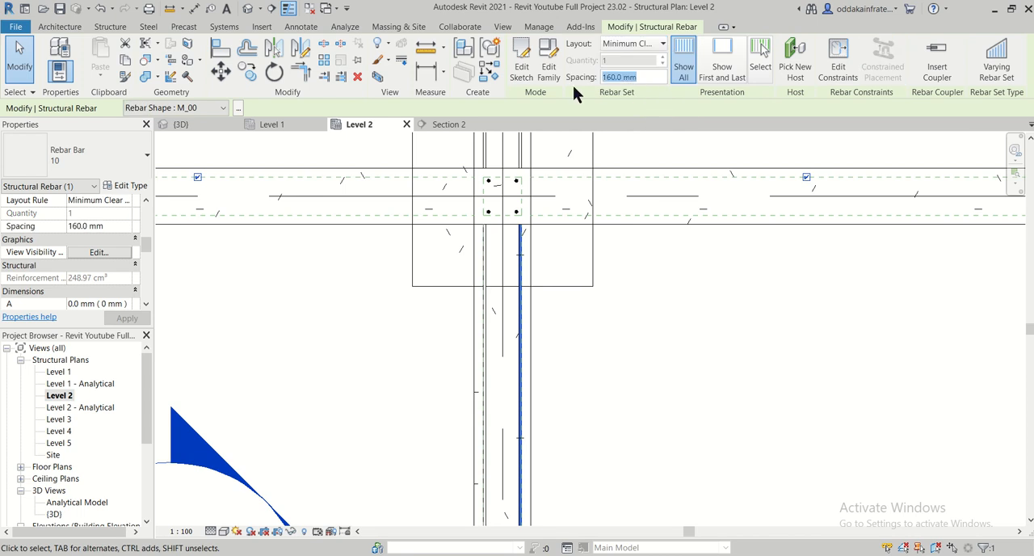
- Set the selected 10 mm top bar's rebar set layout to Single
left_click(662, 44)
left_click(647, 59)
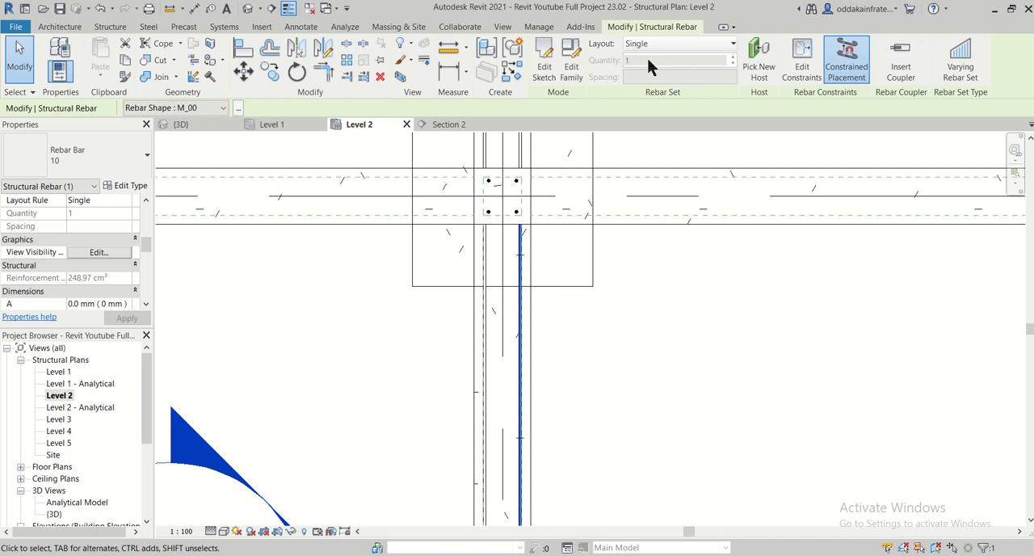
- Copy the single 10 mm top bar about 100 mm sideways, close to the plinth beam's centreline, in the Level 2 plan
scroll(542, 278, "down", 3)
scroll(582, 384, "down", 2)
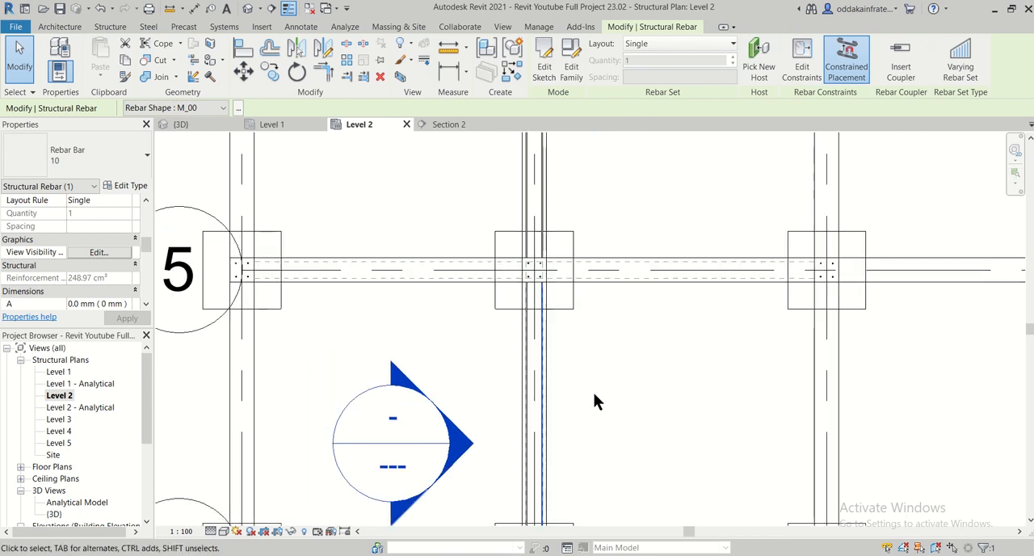
middle_click_drag(595, 401, 561, 302)
scroll(550, 315, "up", 2)
scroll(509, 362, "up", 1)
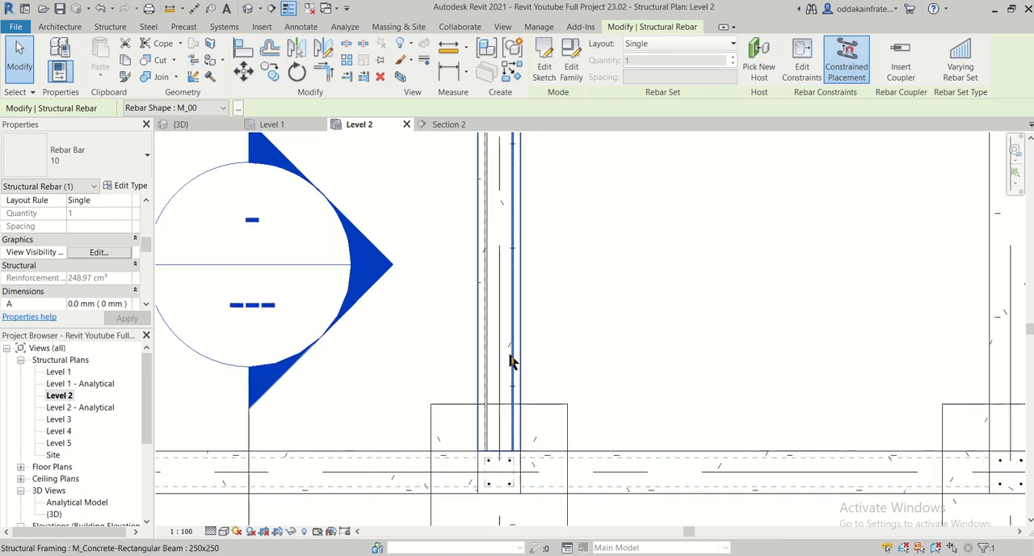
scroll(534, 351, "up", 1)
middle_click_drag(586, 377, 602, 554)
middle_click_drag(582, 390, 589, 554)
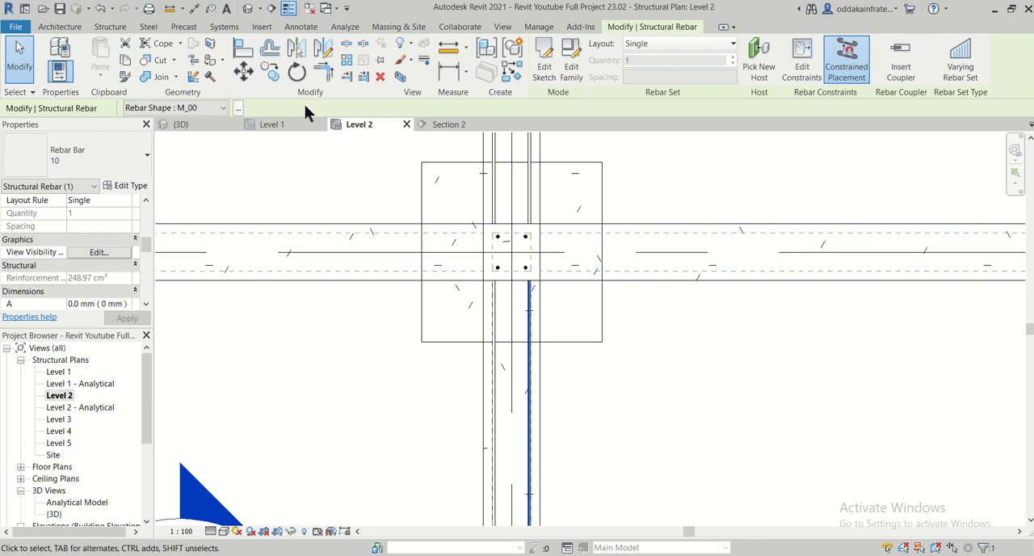
left_click(273, 71)
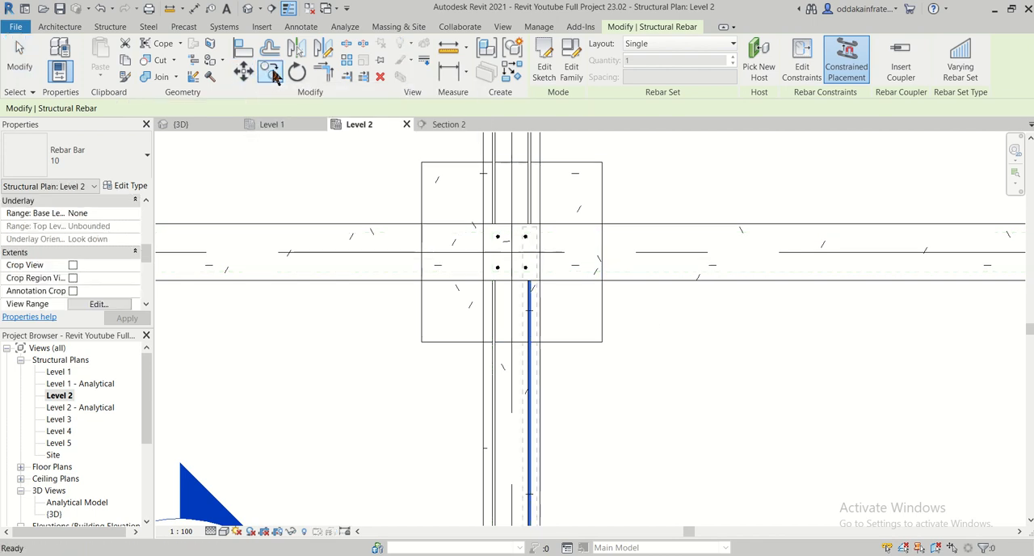
left_click(529, 283)
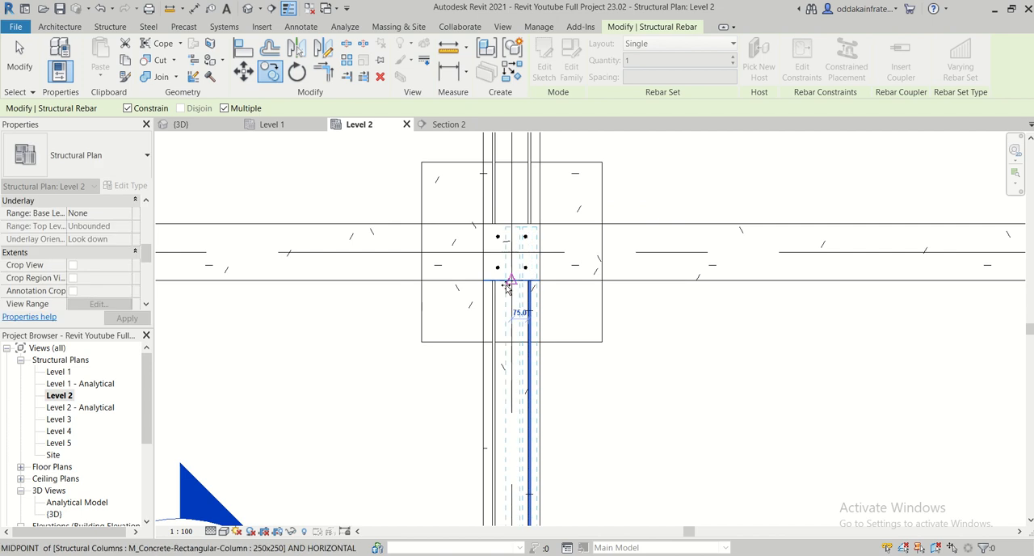
scroll(507, 287, "up", 2)
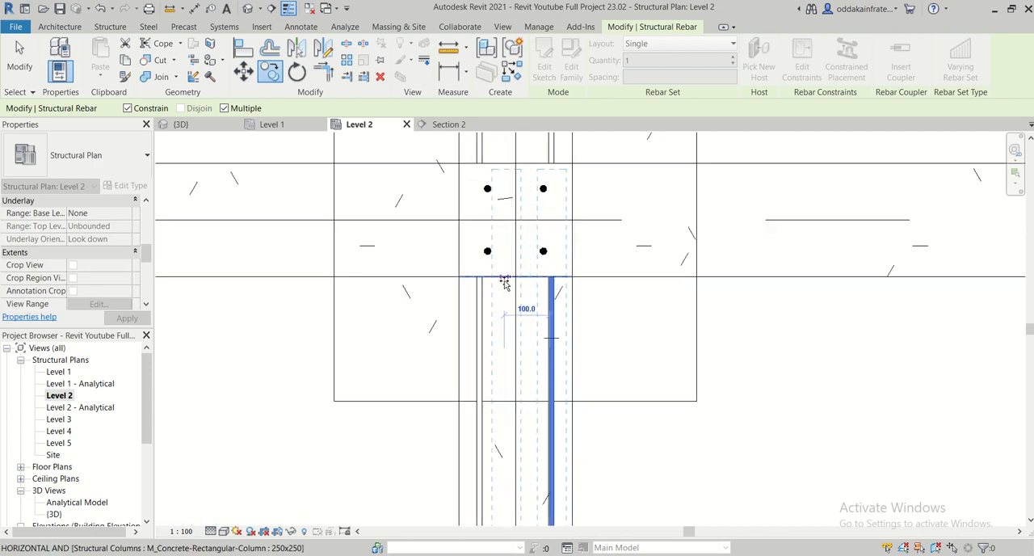
left_click(502, 281)
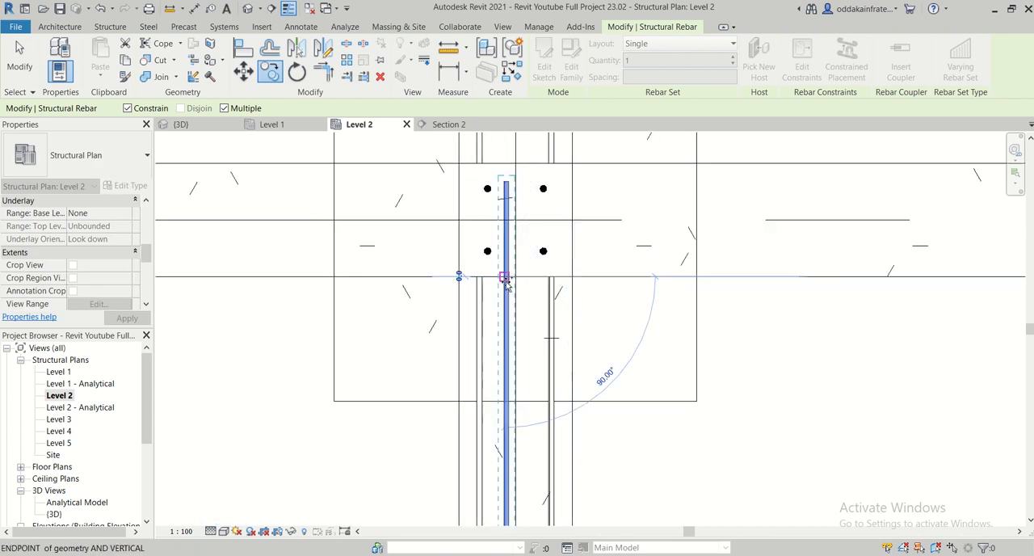
key("Escape")
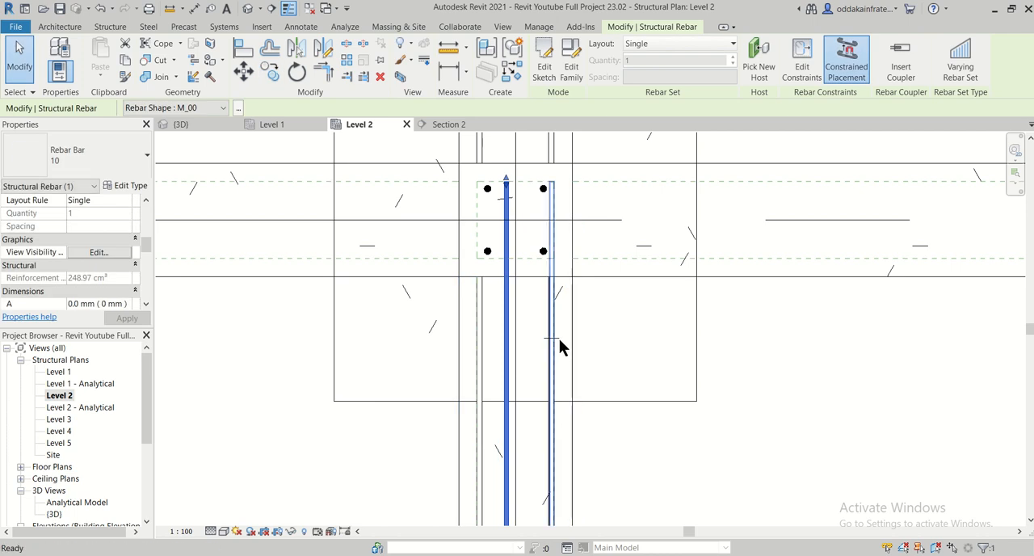
key("Escape")
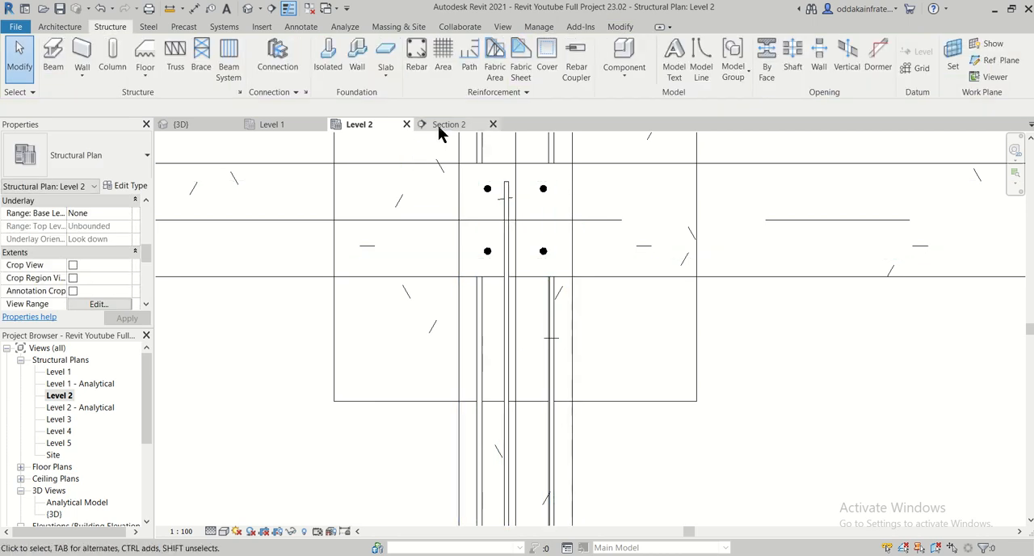
- Examine the plinth beam's reinforcement along its length and at its hooked ends in the 3D view, looking for the 10 mm bars
left_click(202, 125)
scroll(388, 274, "down", 3)
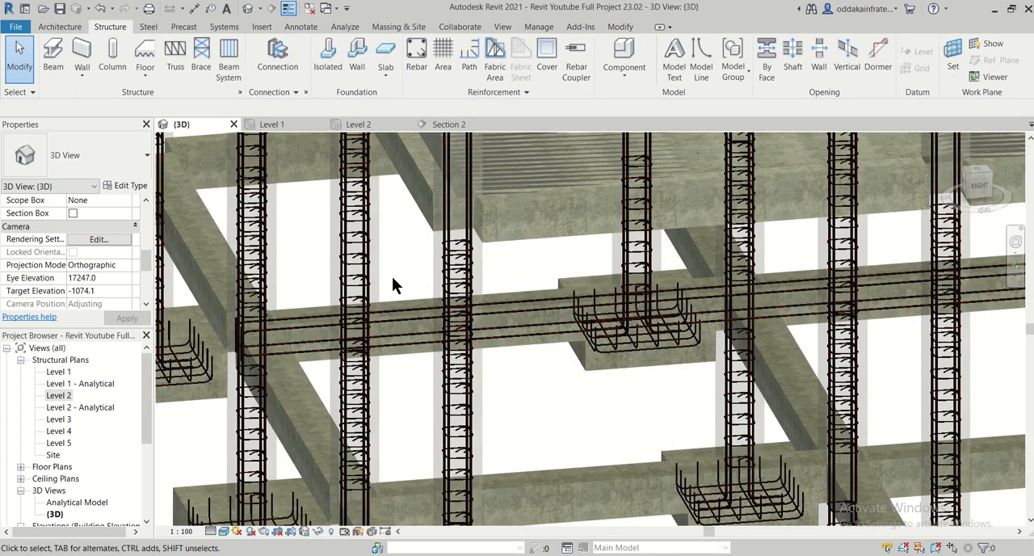
scroll(299, 374, "down", 2)
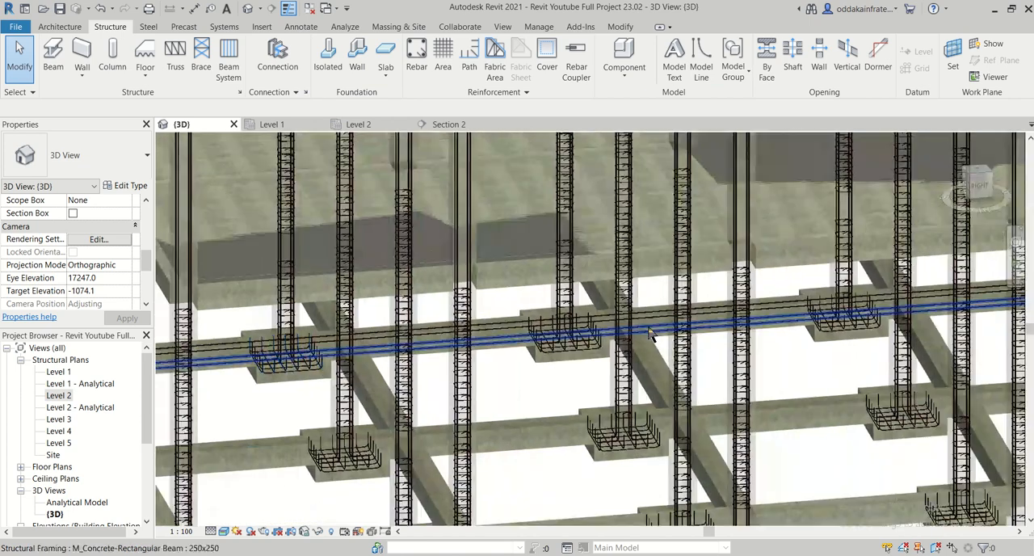
middle_click_drag(701, 336, 396, 383)
scroll(901, 333, "up", 2)
scroll(864, 324, "up", 3)
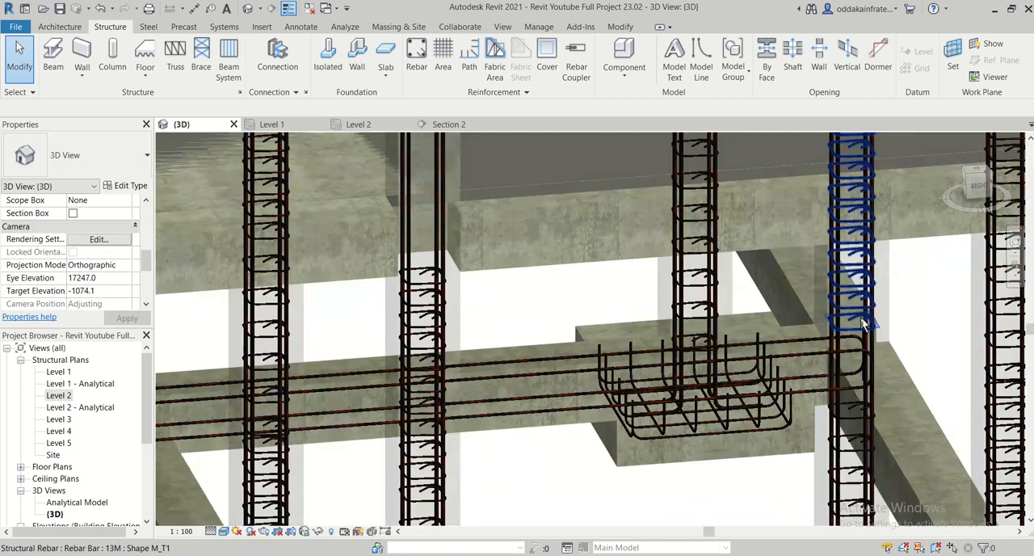
scroll(865, 325, "down", 3)
middle_click_drag(261, 406, 953, 333)
middle_click_drag(453, 355, 876, 335)
scroll(876, 335, "down", 1)
scroll(394, 359, "up", 4)
scroll(391, 352, "up", 6)
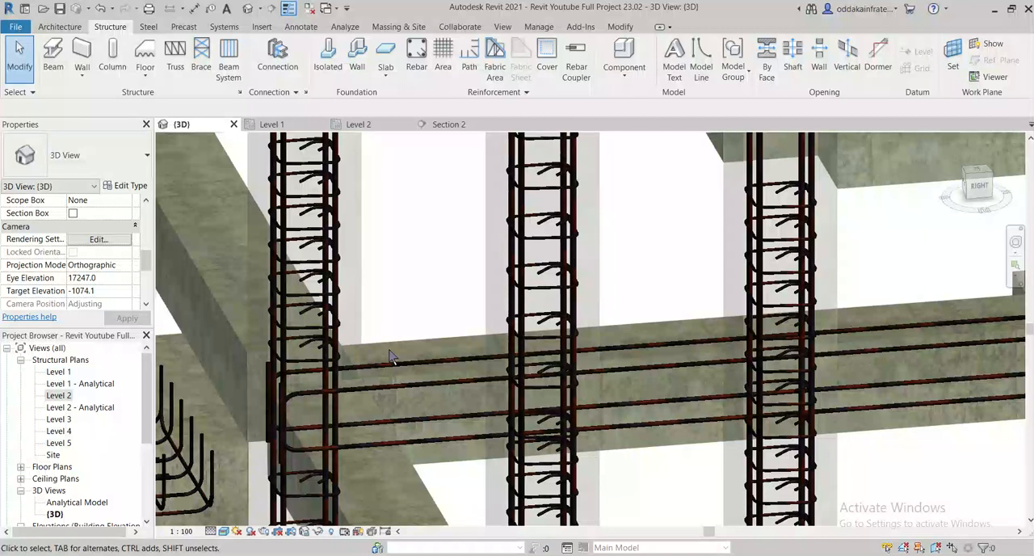
scroll(391, 352, "down", 3)
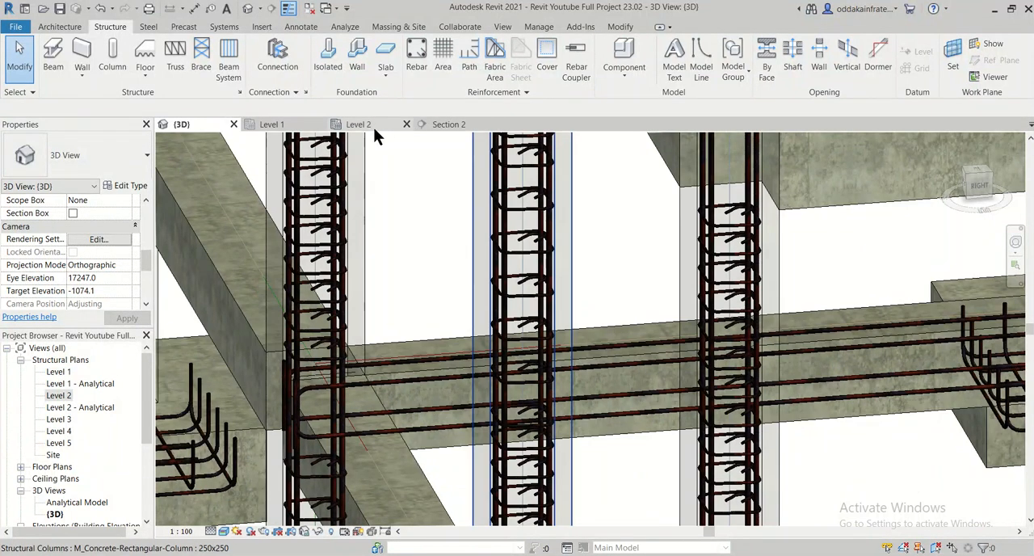
- Select the copied 10 mm bar in the Level 2 plan and set it to show unobscured and as solid in the {3D} view
left_click(373, 125)
scroll(516, 278, "down", 2)
scroll(518, 285, "up", 5)
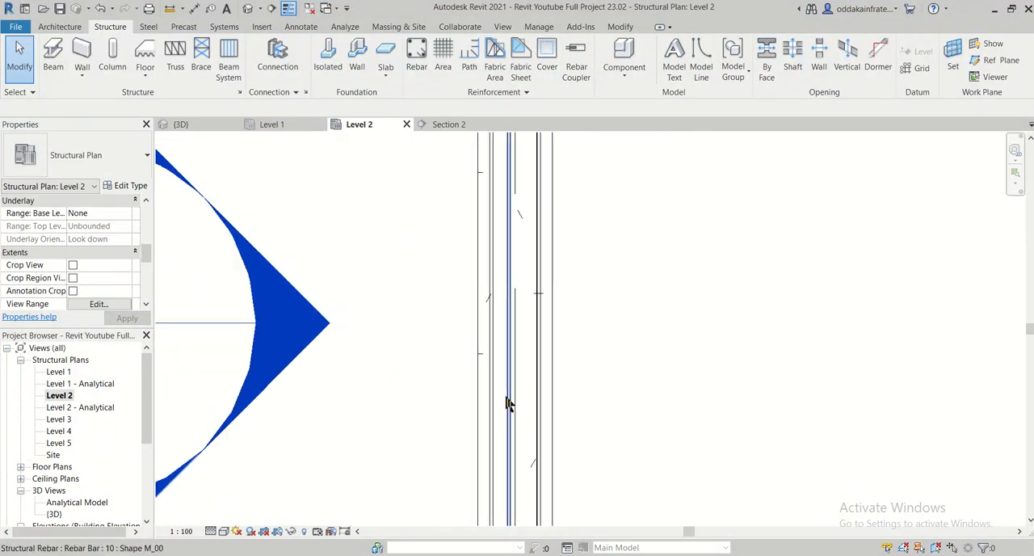
left_click_drag(522, 381, 501, 336)
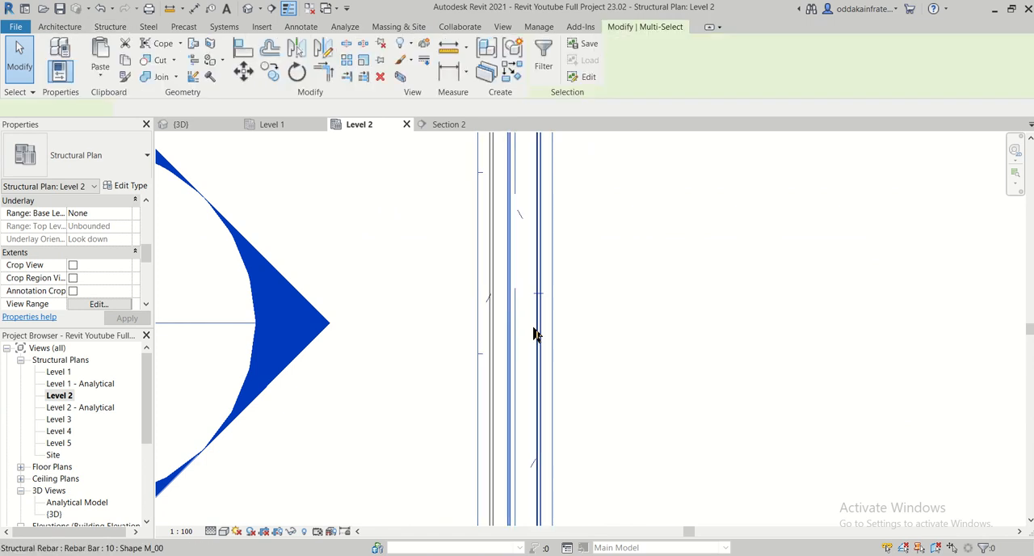
key("Escape")
scroll(521, 277, "down", 2)
middle_click_drag(538, 231, 549, 336)
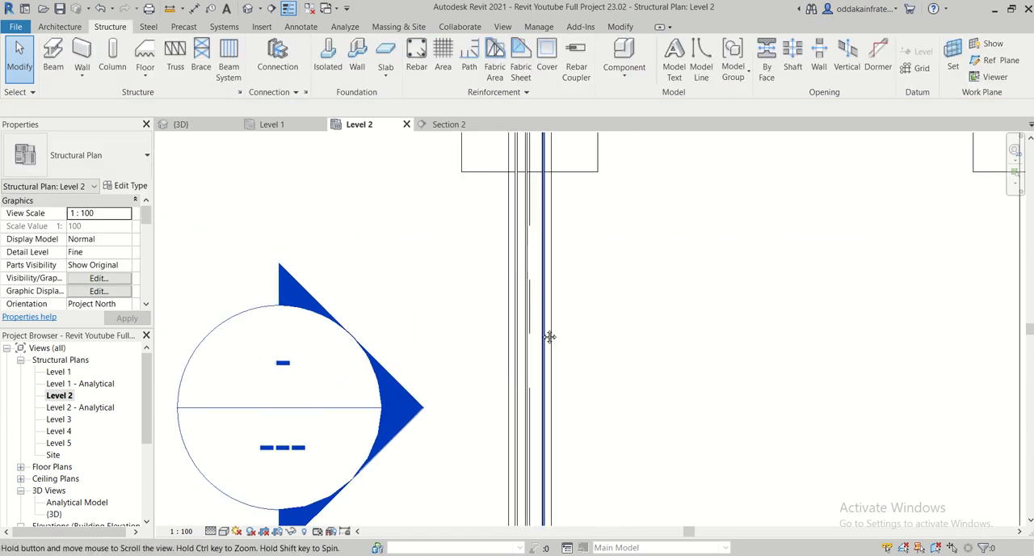
left_click(527, 251)
scroll(522, 273, "up", 3)
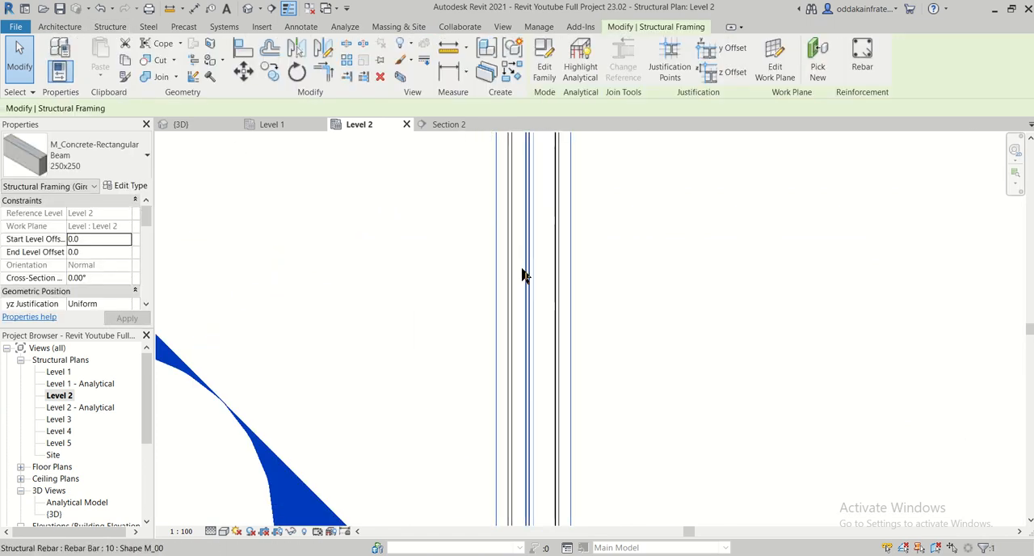
left_click(526, 282)
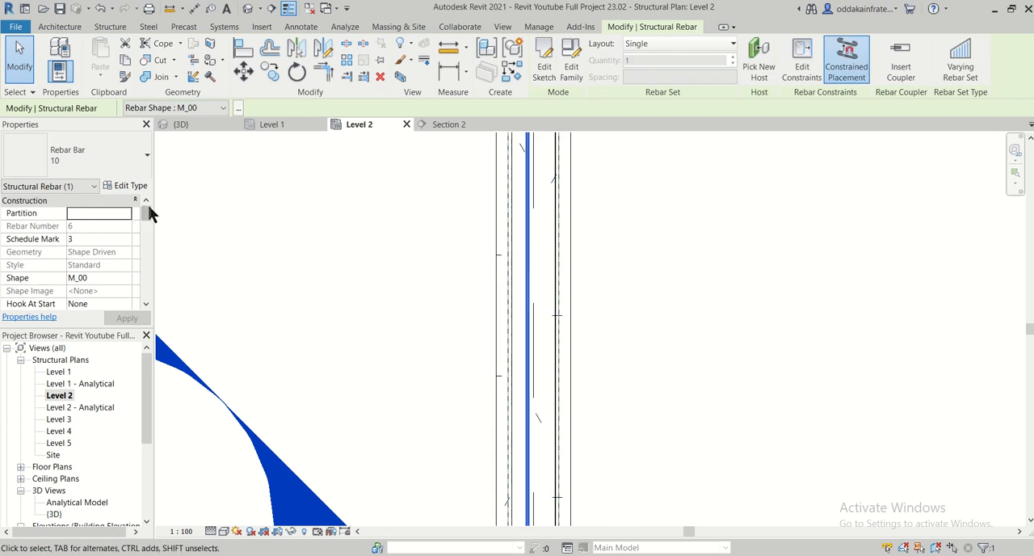
left_click_drag(148, 204, 148, 236)
left_click(97, 266)
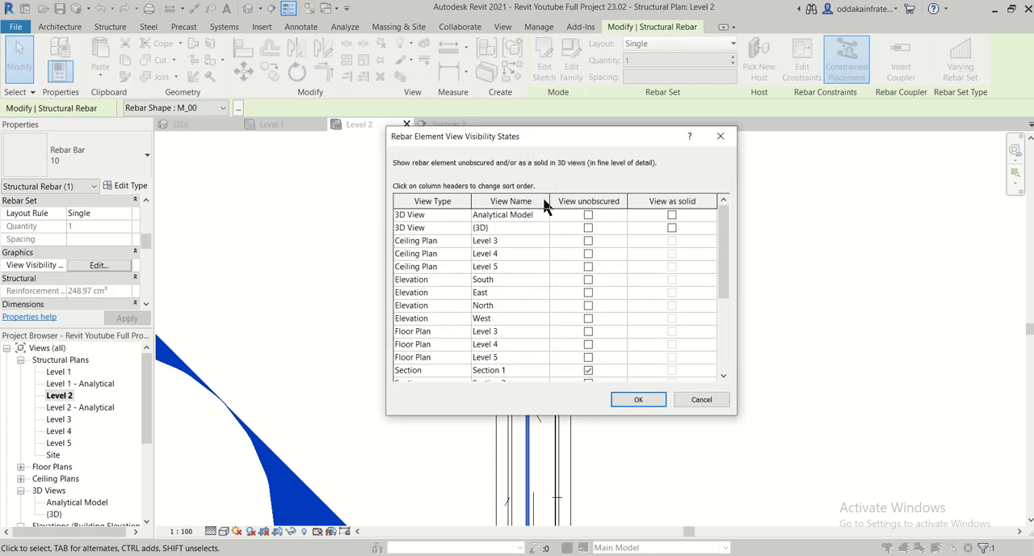
left_click(588, 228)
left_click(671, 228)
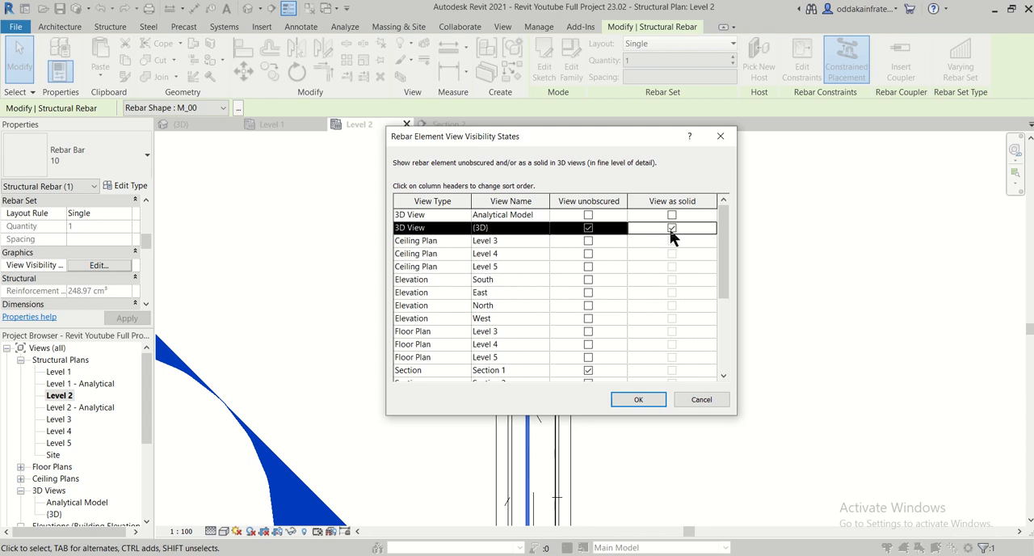
left_click(638, 399)
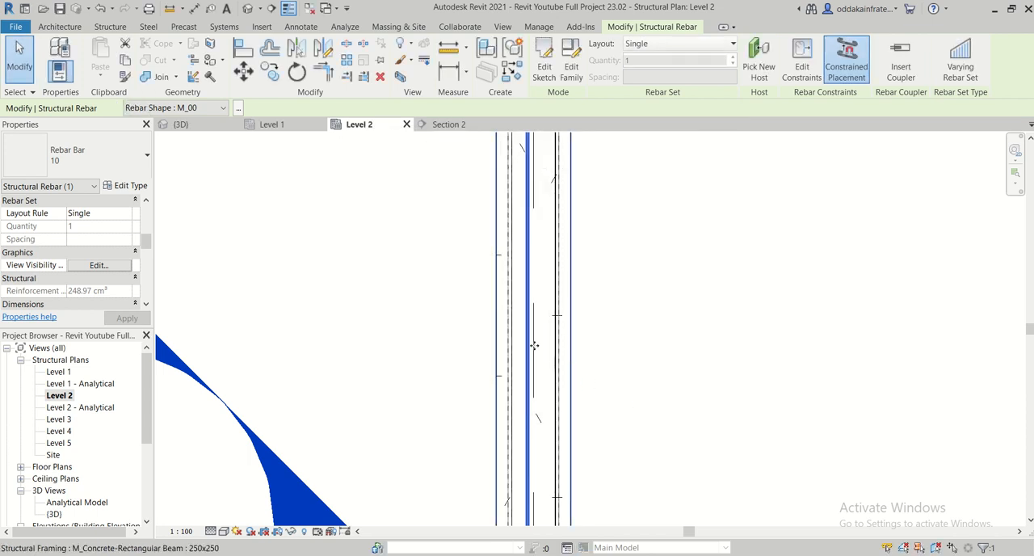
- Check the copied 10 mm bar among the plinth beam's top bars in the 3D view and clear the selection
left_click(197, 124)
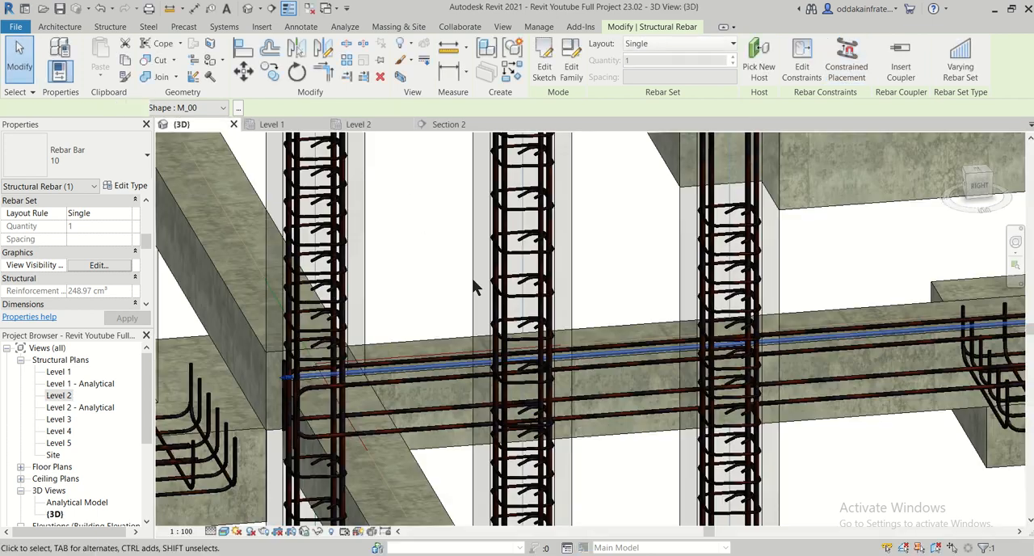
scroll(501, 303, "up", 3)
scroll(696, 404, "up", 5)
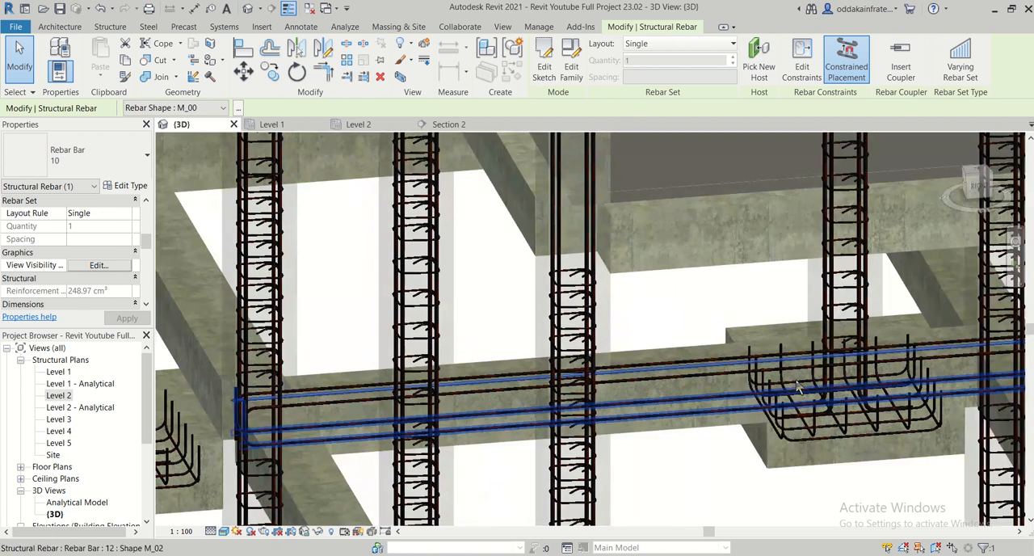
key("Escape")
scroll(598, 391, "up", 4)
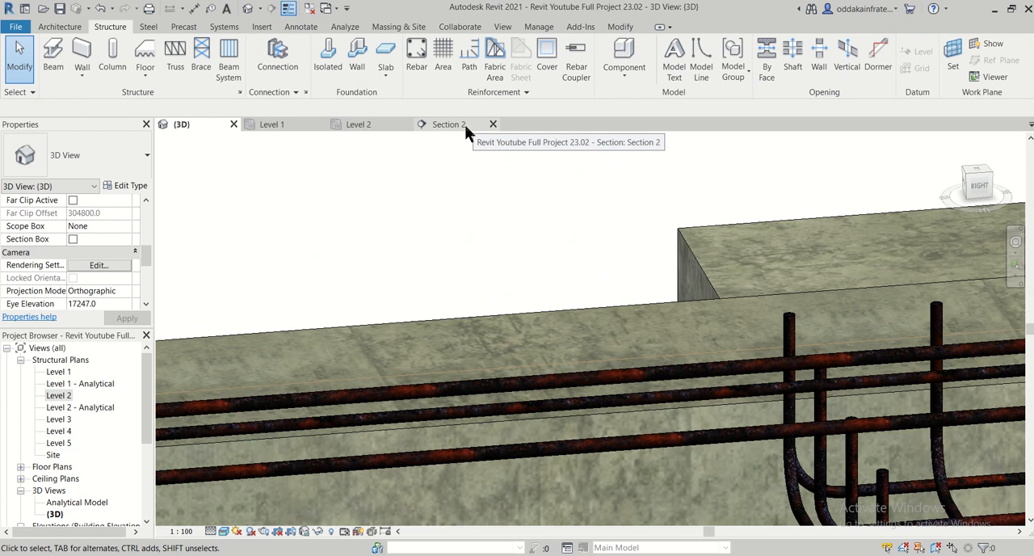
- Select the copied 10 mm bar in the Level 2 plan, examine its end within the column, and clear the selection
left_click(364, 127)
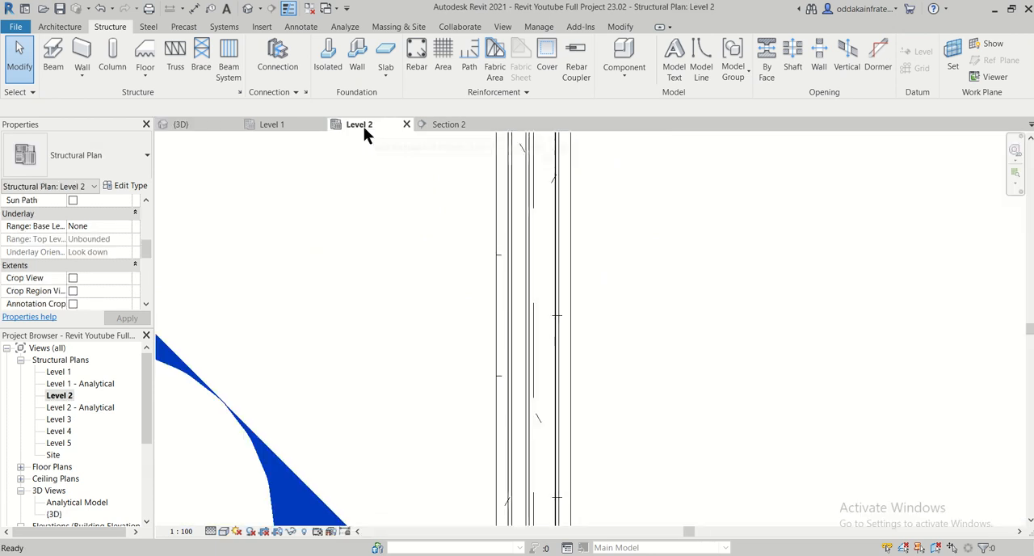
scroll(471, 296, "down", 3)
scroll(509, 283, "up", 4)
middle_click_drag(512, 158, 466, 514)
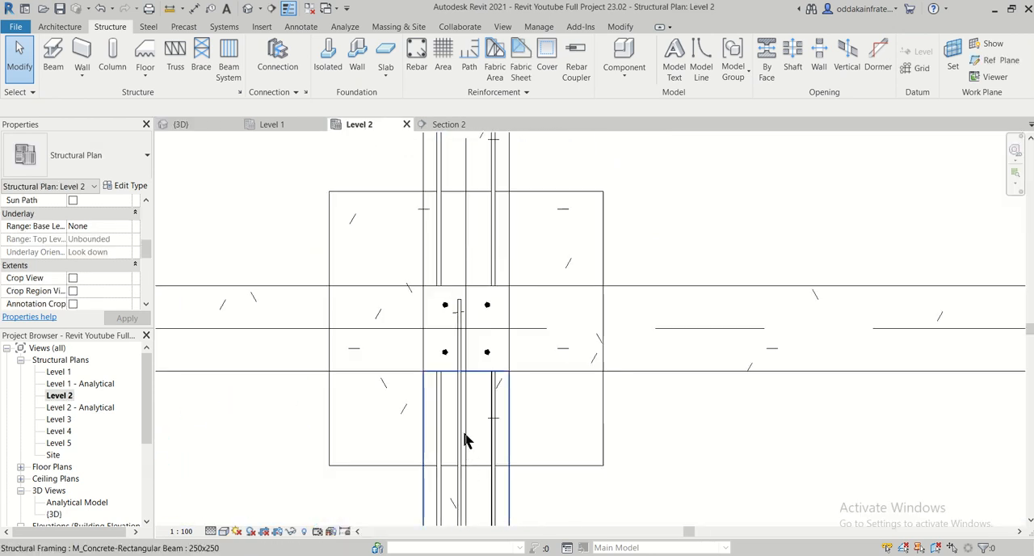
scroll(461, 392, "up", 2)
left_click(458, 388)
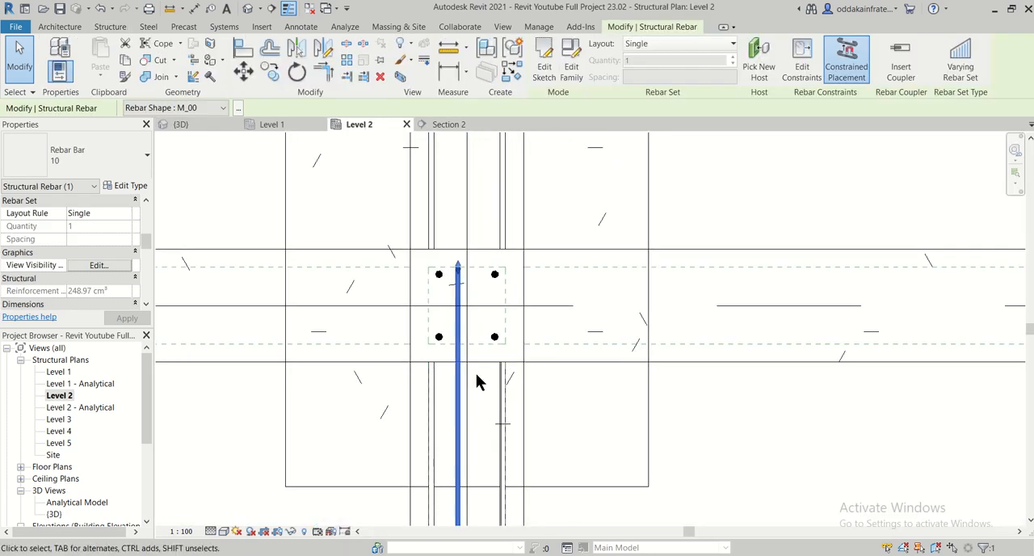
left_click(522, 431)
left_click_drag(532, 424, 486, 402)
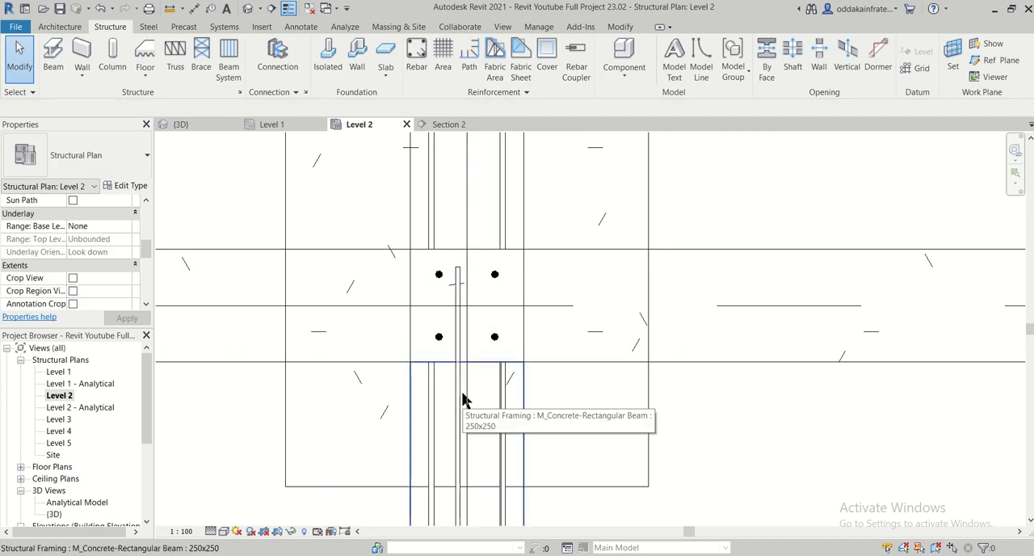
- Copy the 10 mm top bar 5.0 to the right within the vertical plinth beam in the Level 2 plan
left_click(457, 404)
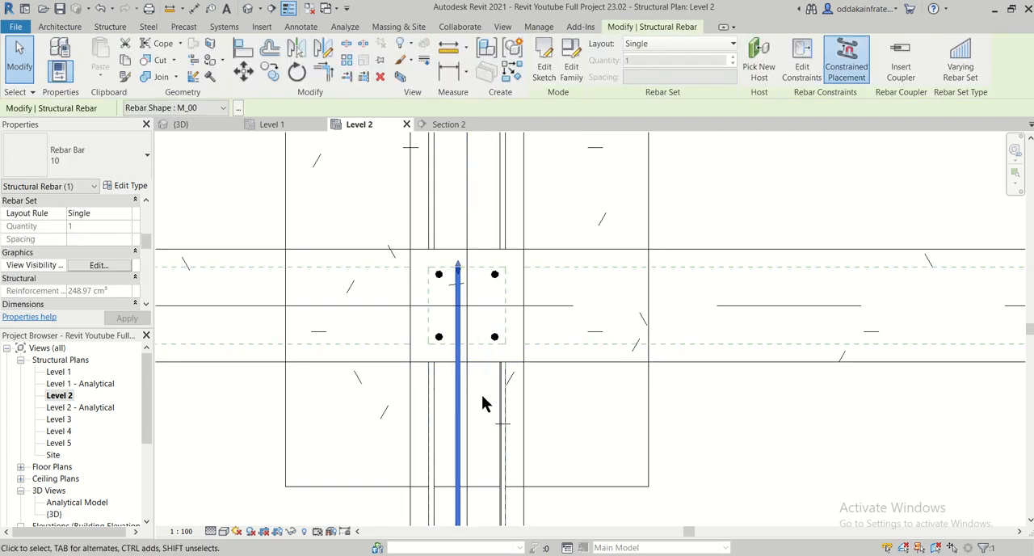
left_click(492, 398)
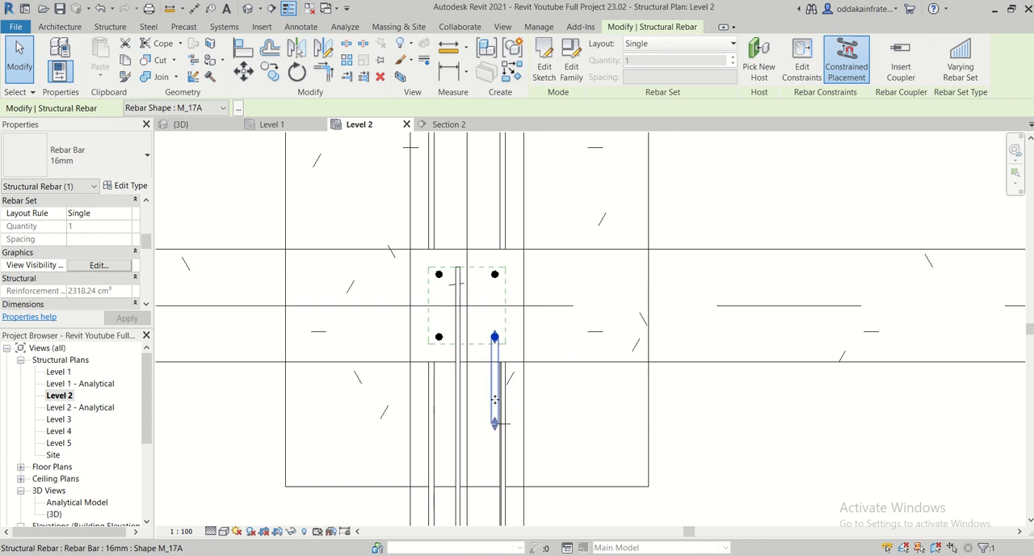
key("Escape")
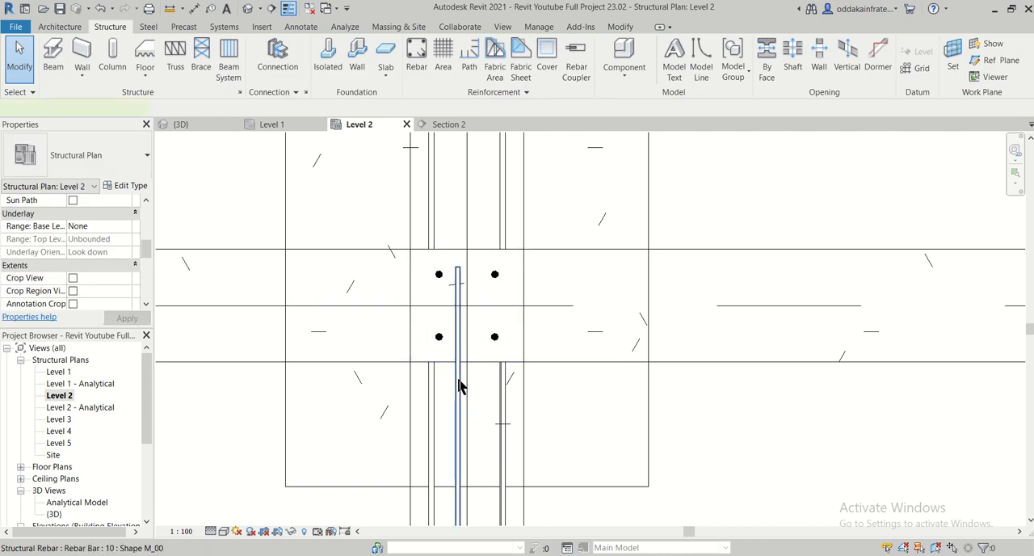
left_click(458, 386)
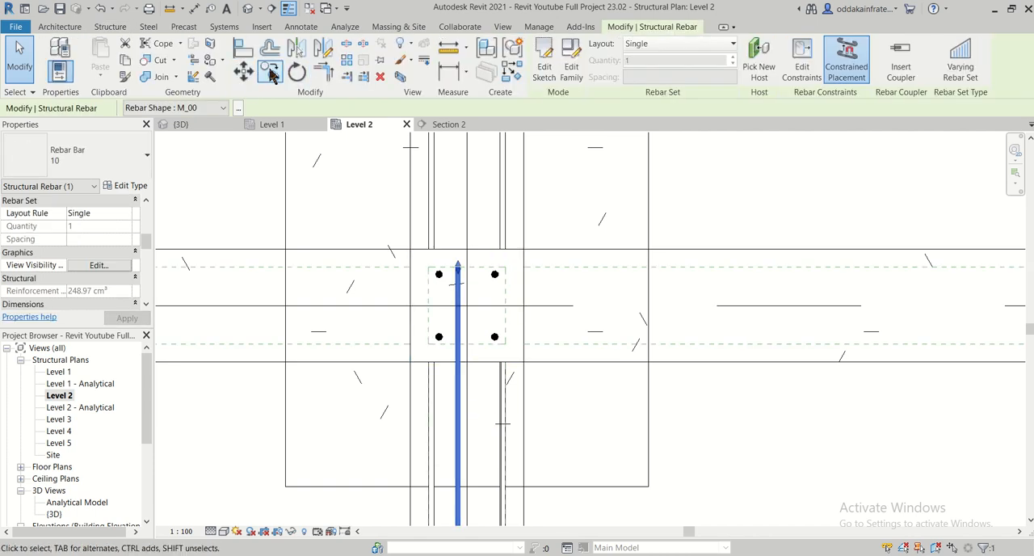
left_click(271, 74)
left_click_drag(456, 268, 483, 266)
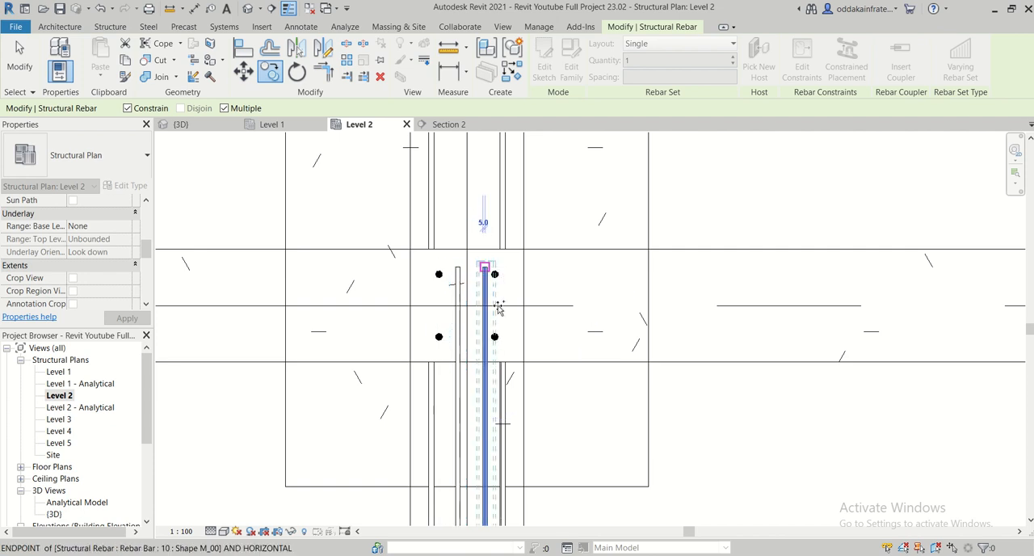
key("Escape")
key("Escape")
scroll(506, 408, "up", 1)
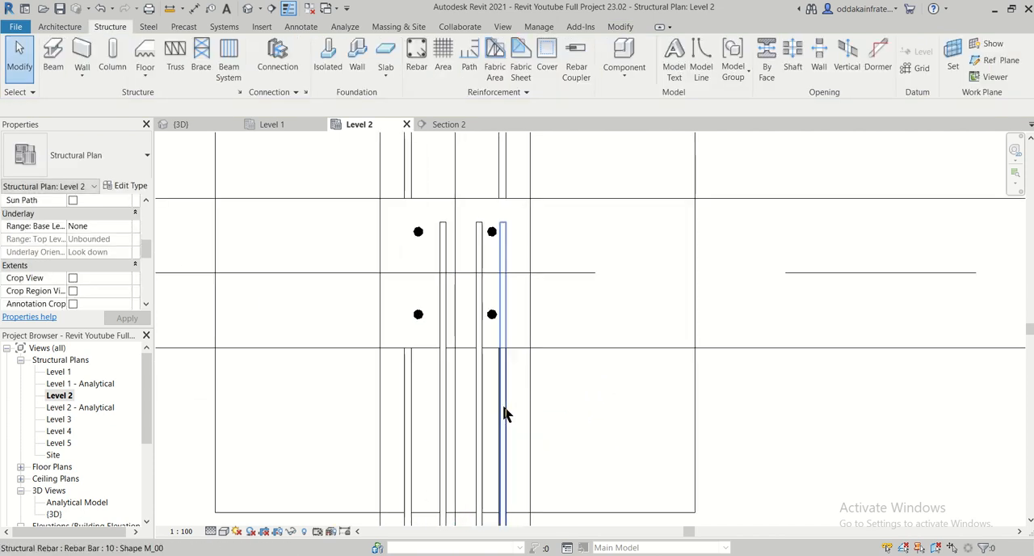
- Select both 10 mm bars and nudge them together slightly left between the column's vertical bars
scroll(533, 432, "down", 1)
scroll(489, 428, "up", 2)
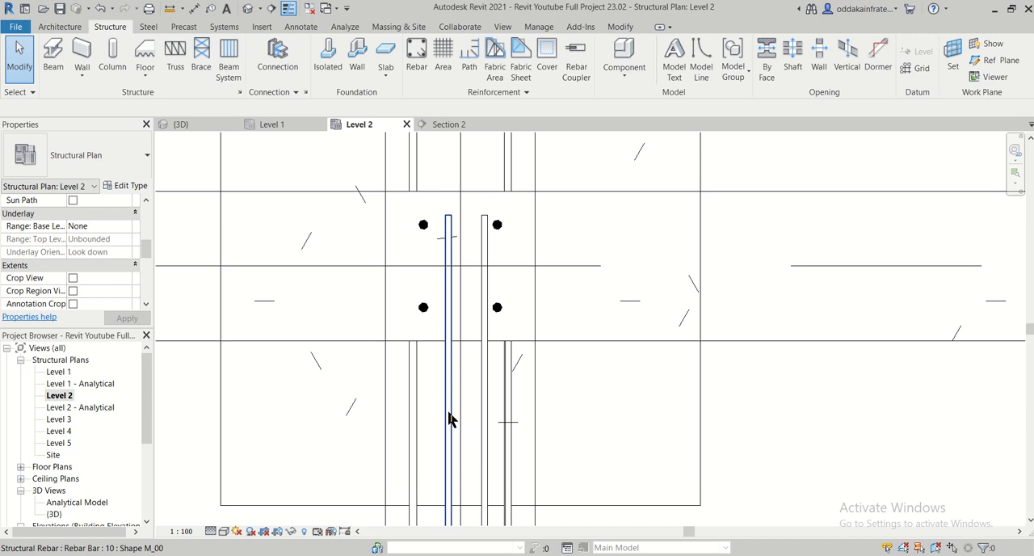
left_click(449, 417)
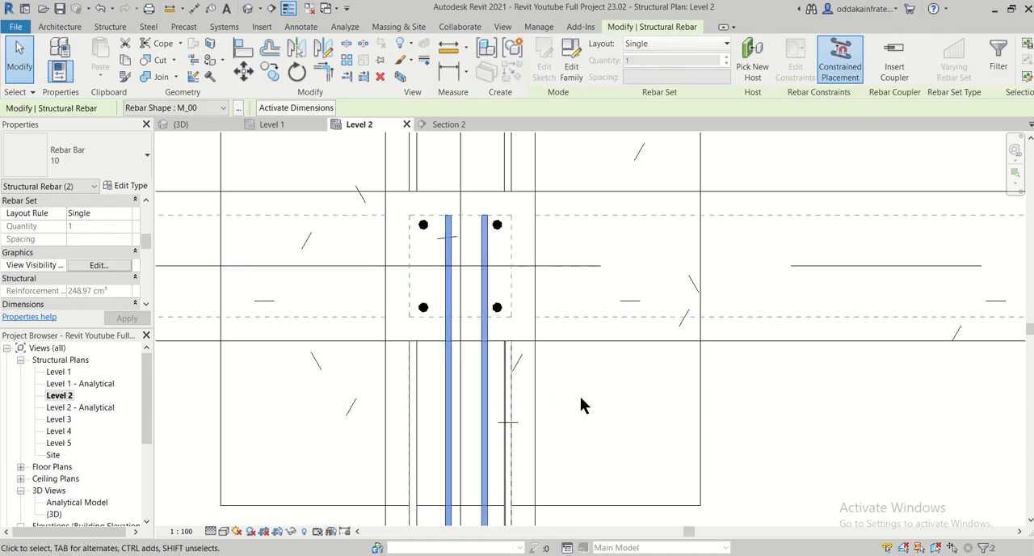
key("Left")
key("Left")
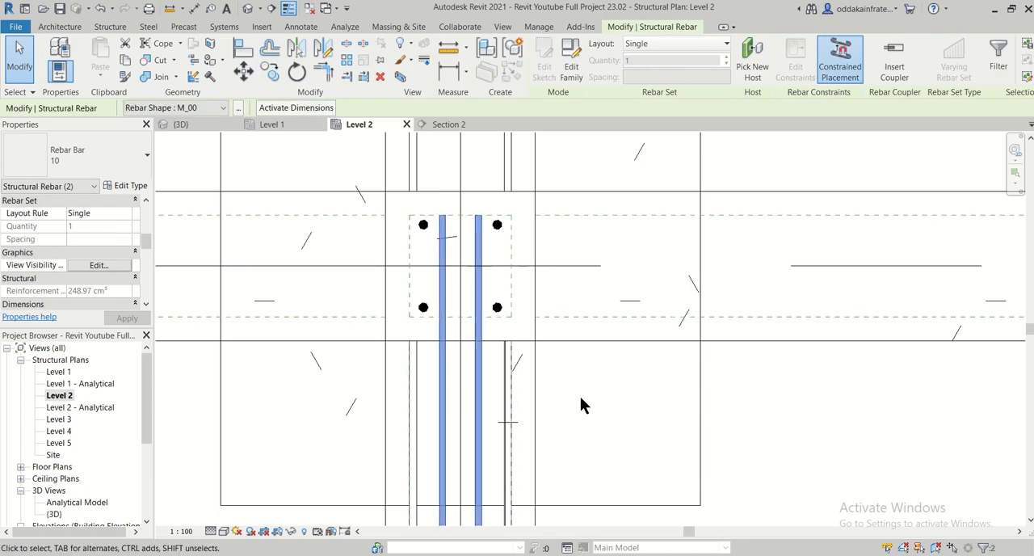
- Select the left 10 mm bar and shorten it by pulling its upper end out of the upper column and down into the beam span
scroll(580, 396, "down", 7)
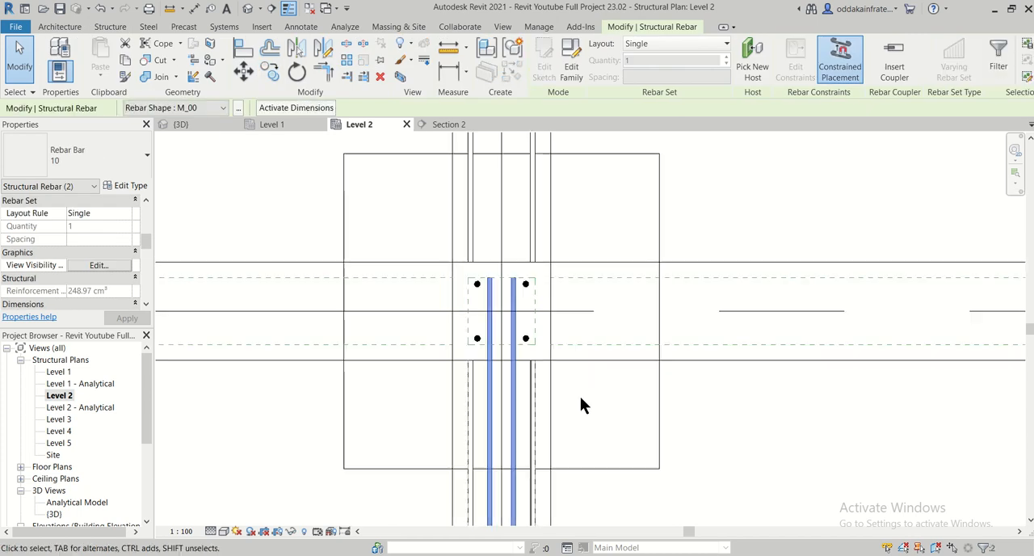
middle_click_drag(662, 470, 616, 314)
scroll(608, 307, "down", 4)
scroll(609, 307, "down", 4)
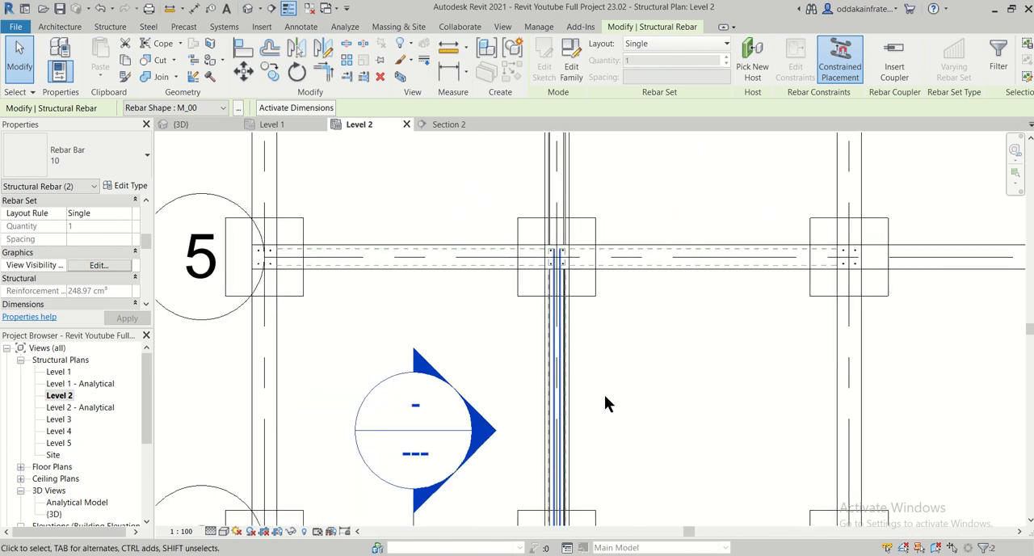
scroll(563, 462, "up", 7)
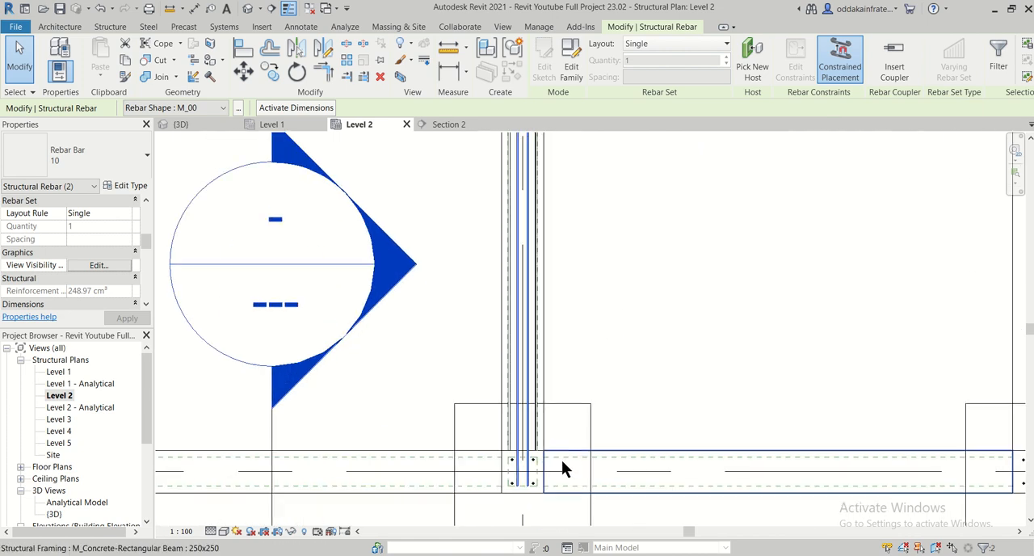
left_click(507, 476)
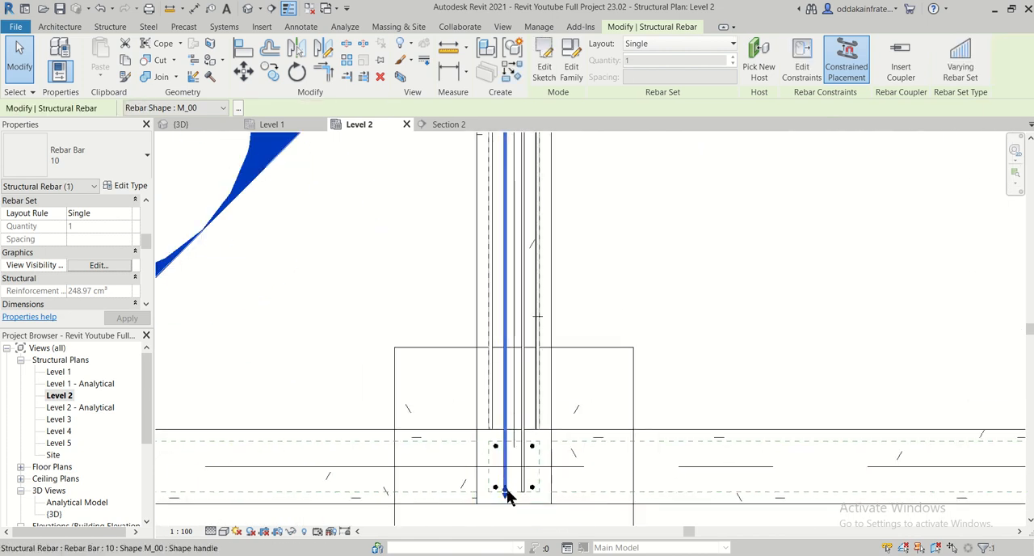
scroll(577, 347, "down", 2)
middle_click_drag(603, 246, 609, 426)
scroll(572, 192, "up", 4)
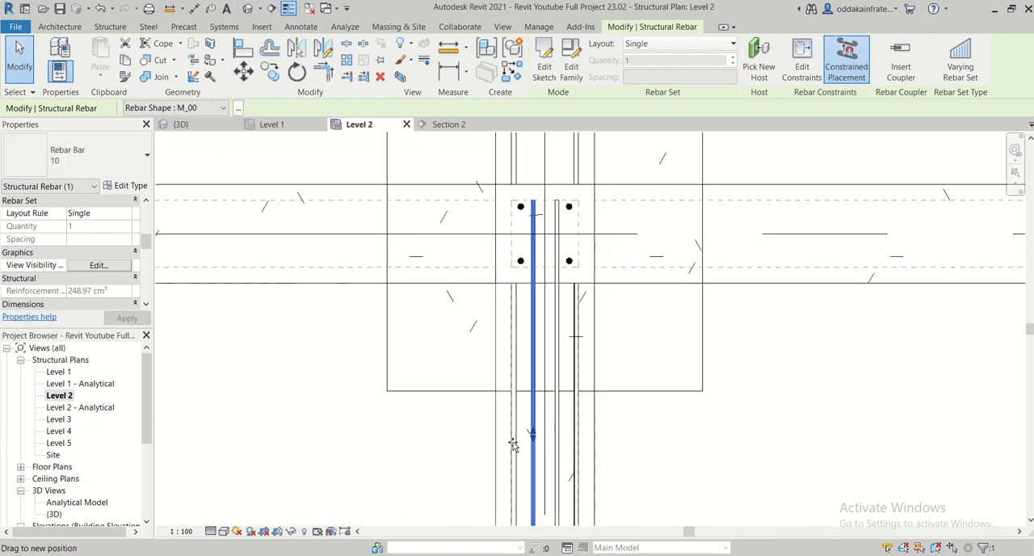
left_click_drag(513, 444, 513, 456)
middle_click_drag(471, 463, 421, 169)
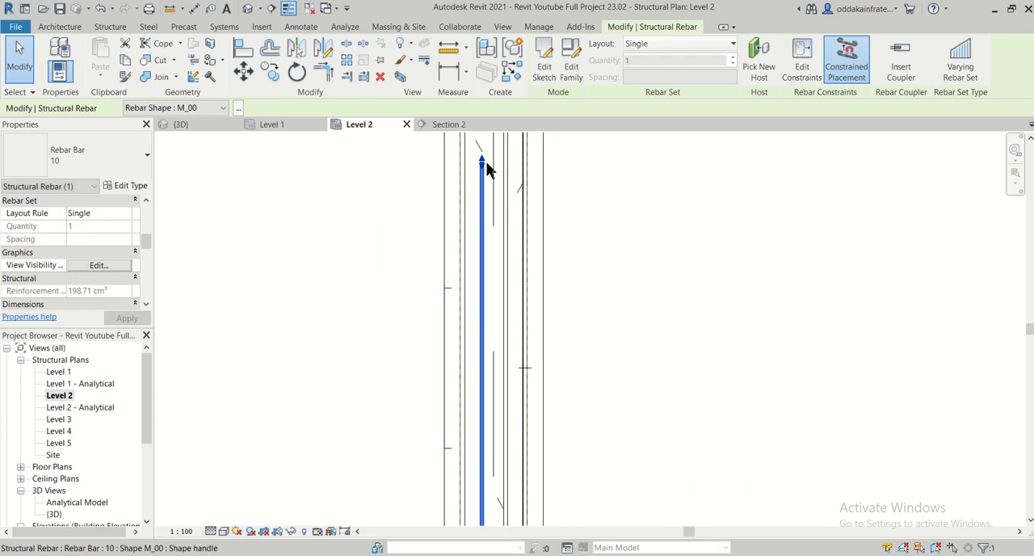
- Shorten the right 10 mm bar by pulling its upper end out of the upper column to just below the footing outline
middle_click_drag(514, 159, 541, 514)
left_click(535, 306)
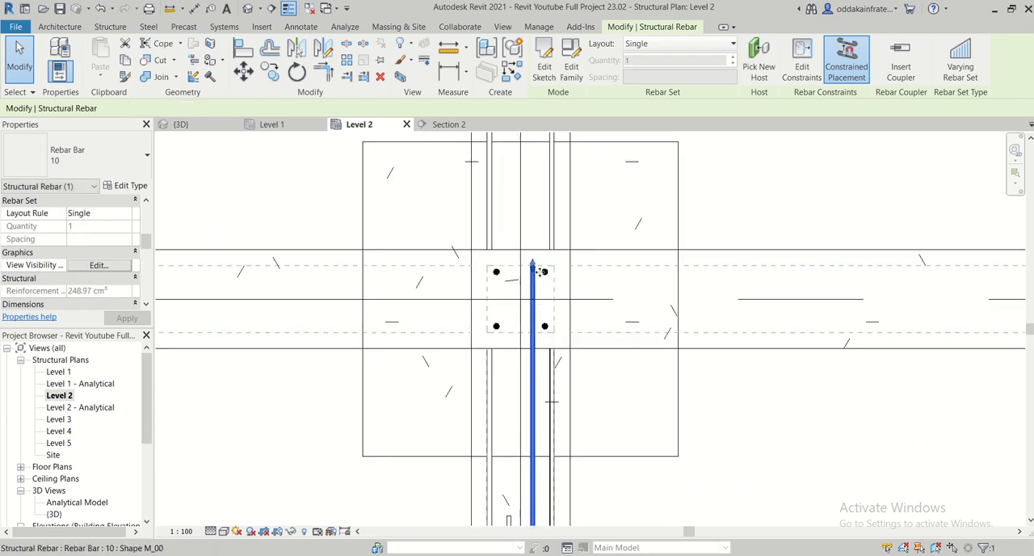
left_click_drag(518, 449, 513, 502)
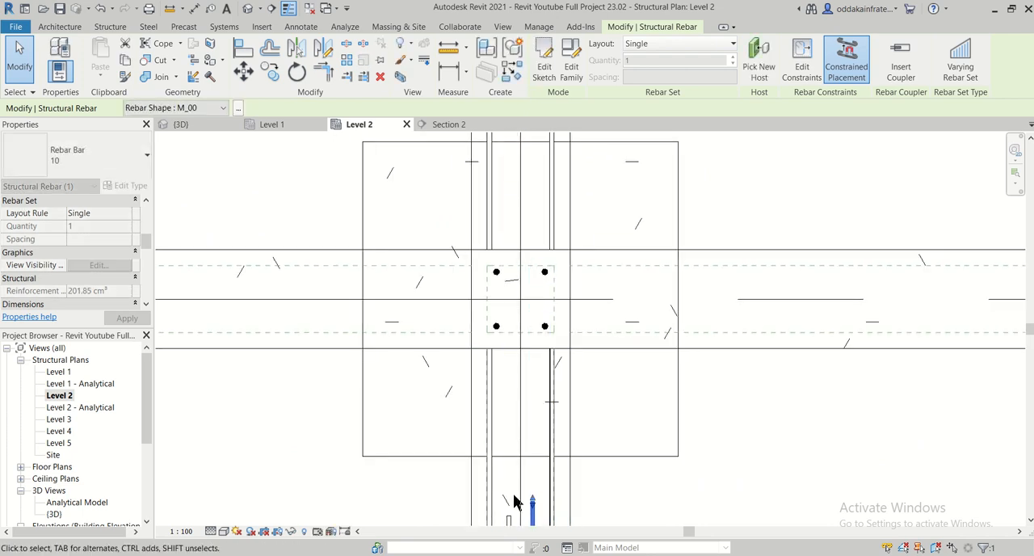
middle_click_drag(513, 502, 487, 303)
- Shorten the left 10 mm bar further, bringing its upper end down to a short distance above the lower column's footing
left_click(487, 305, "ctrl")
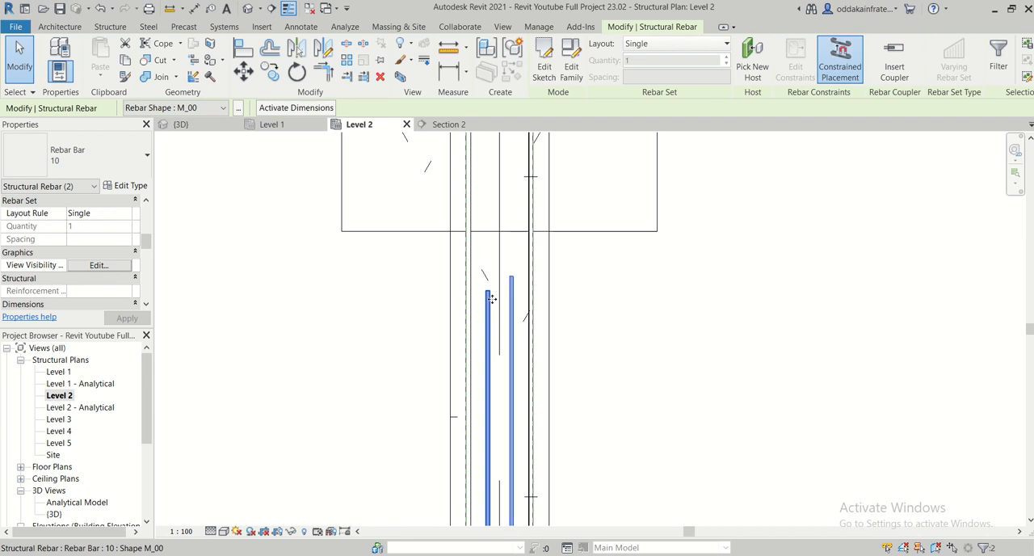
left_click(488, 293)
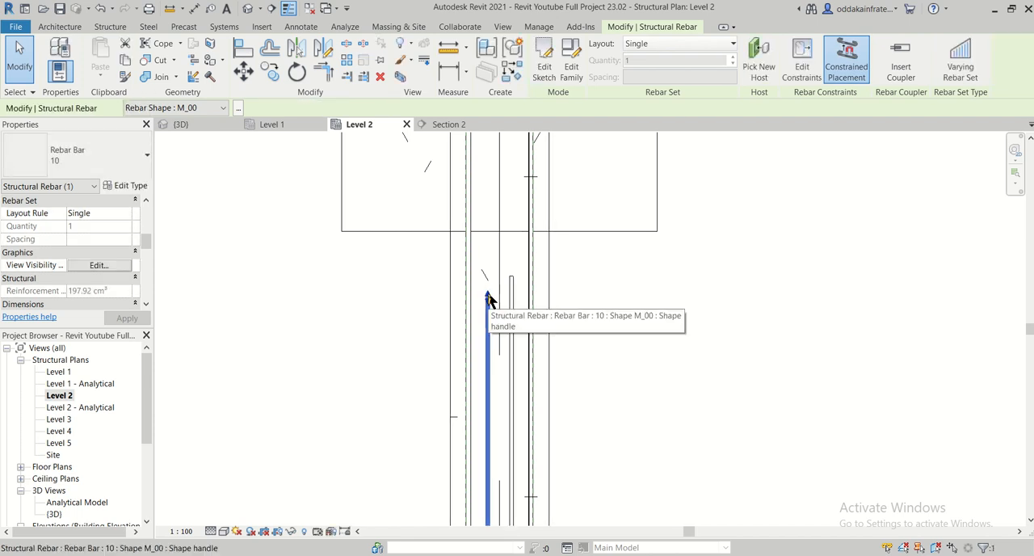
left_click_drag(486, 329, 486, 338)
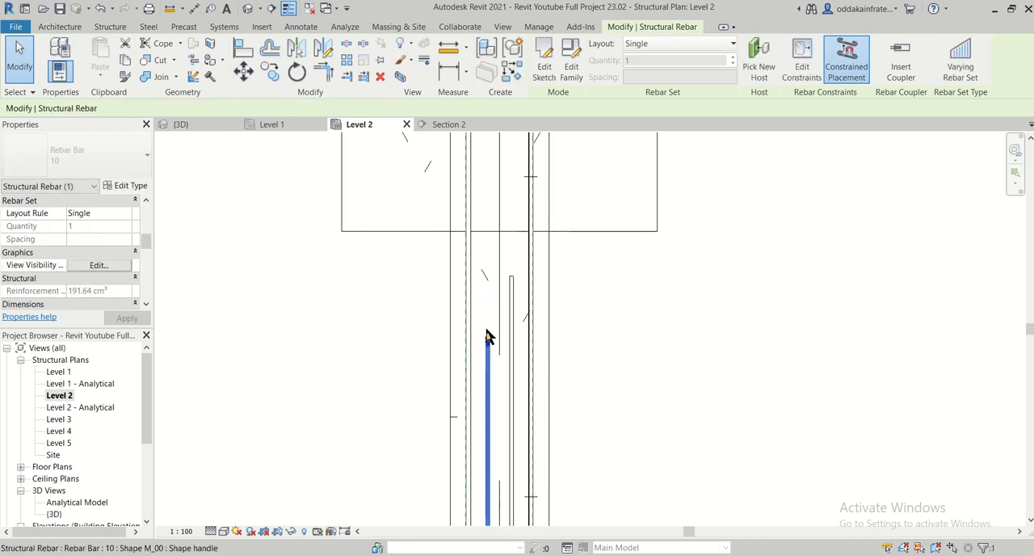
scroll(525, 311, "down", 2)
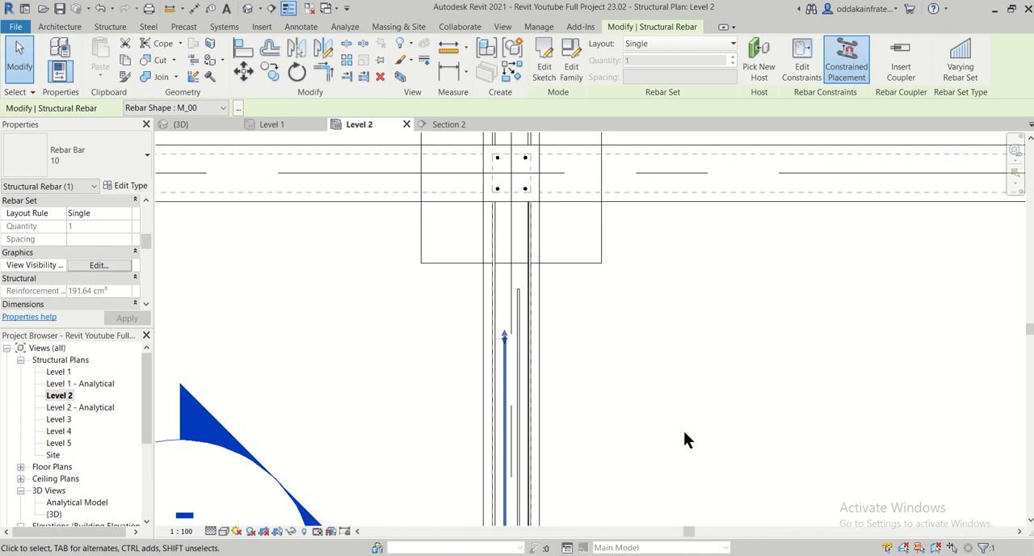
middle_click_drag(682, 448, 639, 241)
scroll(638, 242, "down", 2)
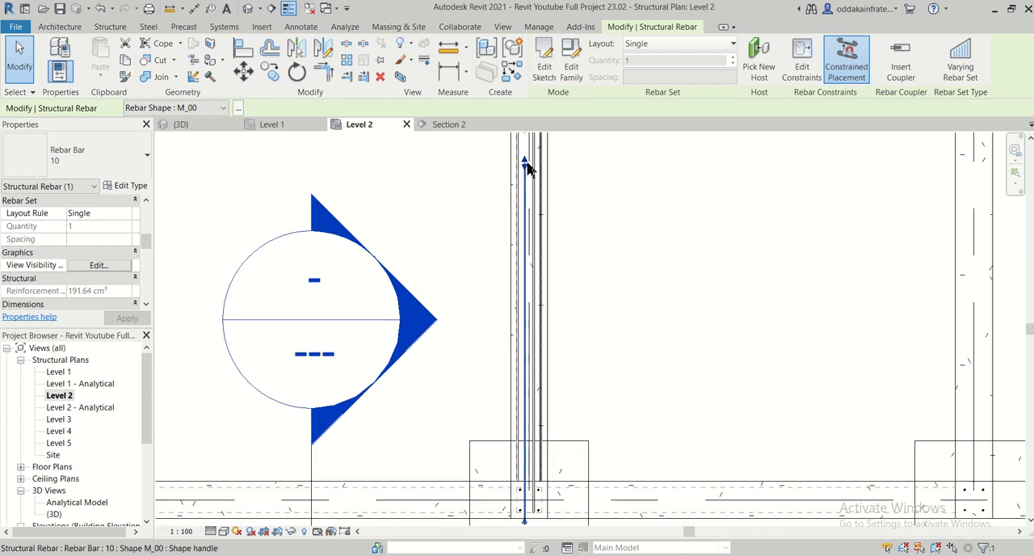
left_click_drag(526, 167, 532, 206)
mouse_move(517, 377)
left_mouse_down()
mouse_move(517, 398)
mouse_move(521, 378)
left_mouse_up()
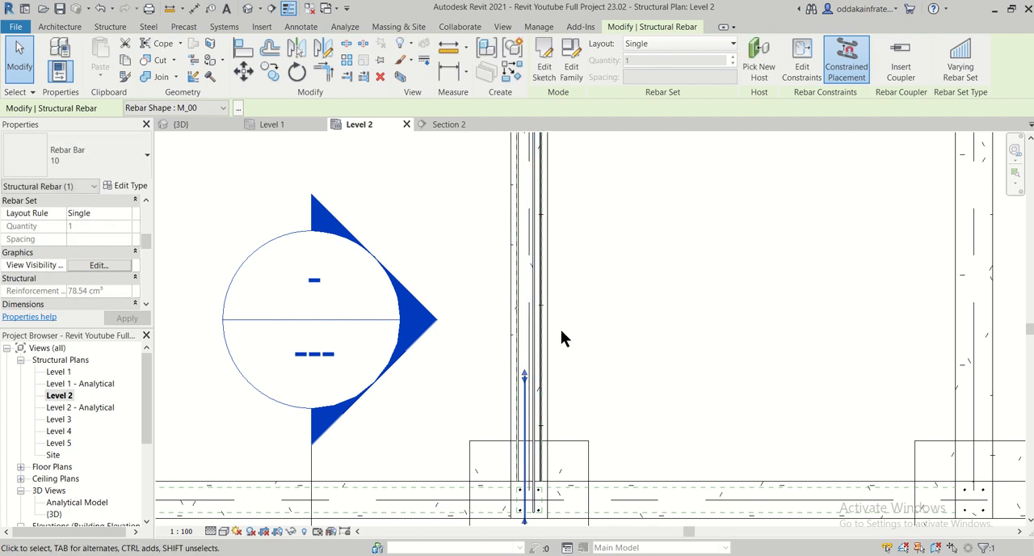
- Shorten the right 10 mm bar so its upper end sits level with the left bar's end above the lower column
scroll(563, 338, "up", 2)
left_click(521, 375)
middle_click_drag(616, 329, 631, 554)
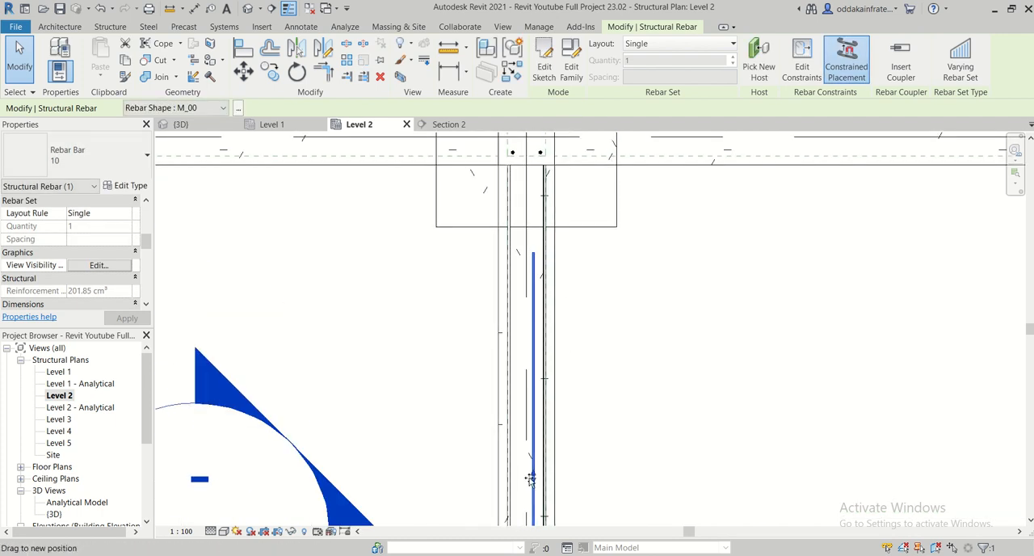
left_click_drag(530, 479, 531, 479)
middle_click_drag(604, 460, 558, 188)
left_click_drag(490, 196, 493, 254)
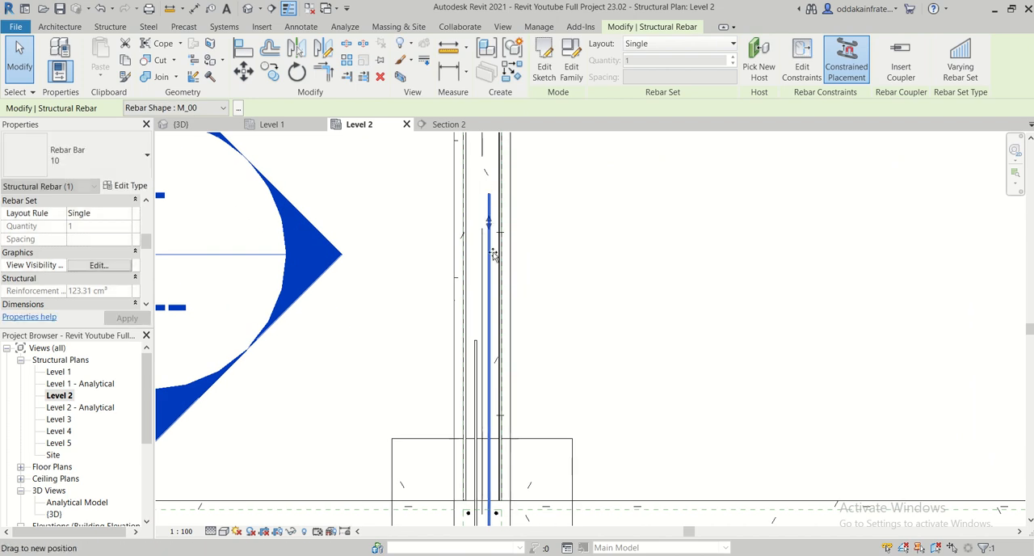
left_click_drag(488, 346, 488, 344)
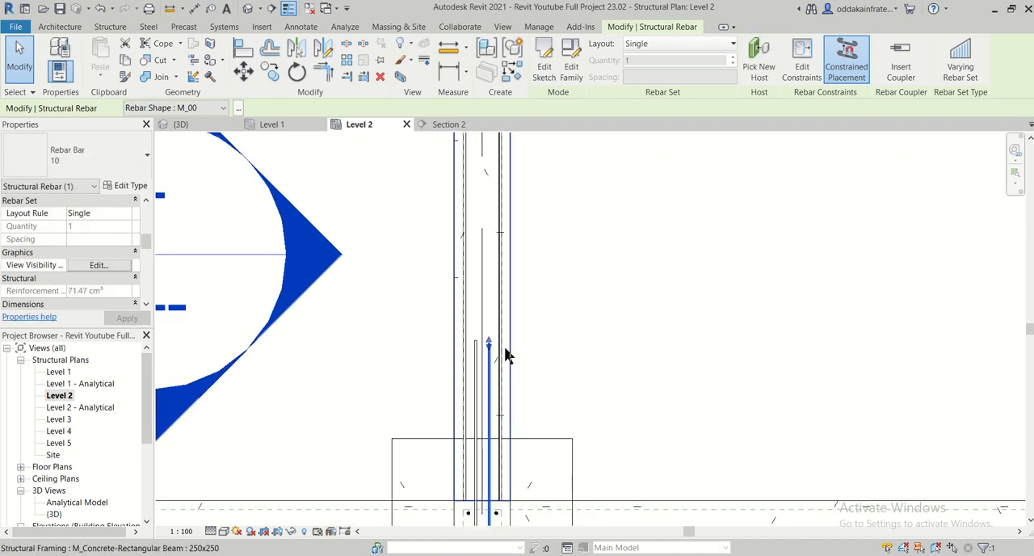
- Fine-tune the upper ends of both 10 mm bars so they line up with each other
scroll(489, 331, "up", 3)
left_click_drag(492, 333, 491, 327)
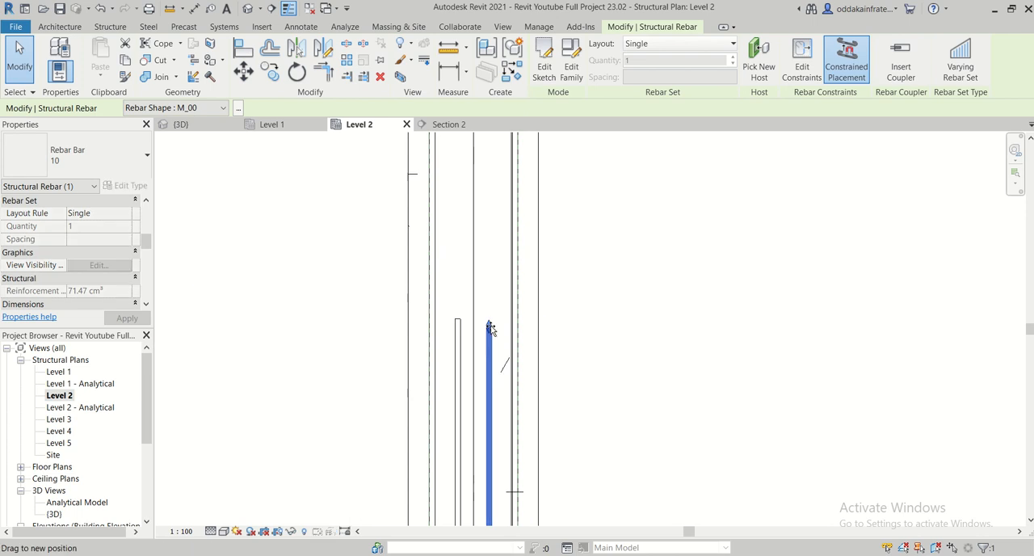
scroll(457, 334, "up", 5)
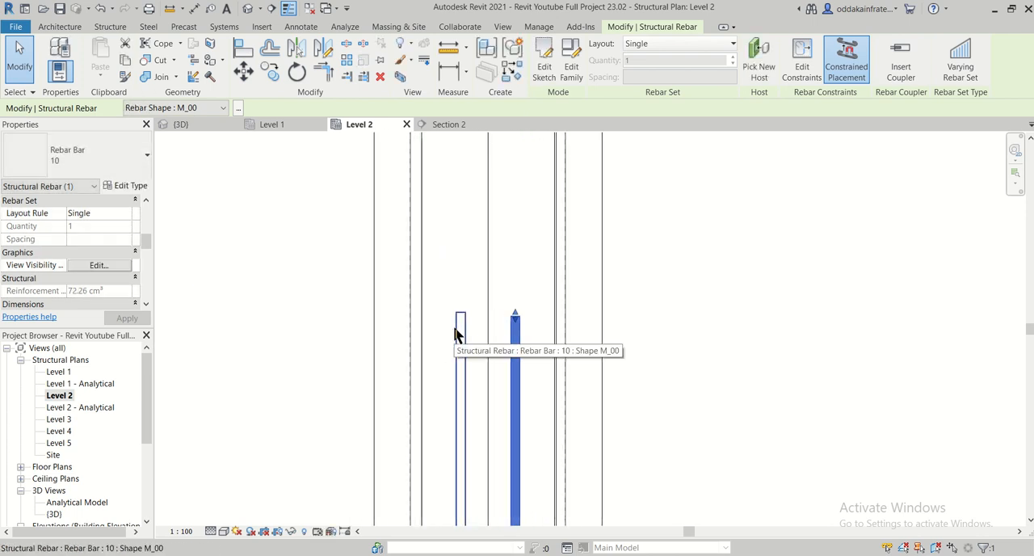
left_click(407, 314)
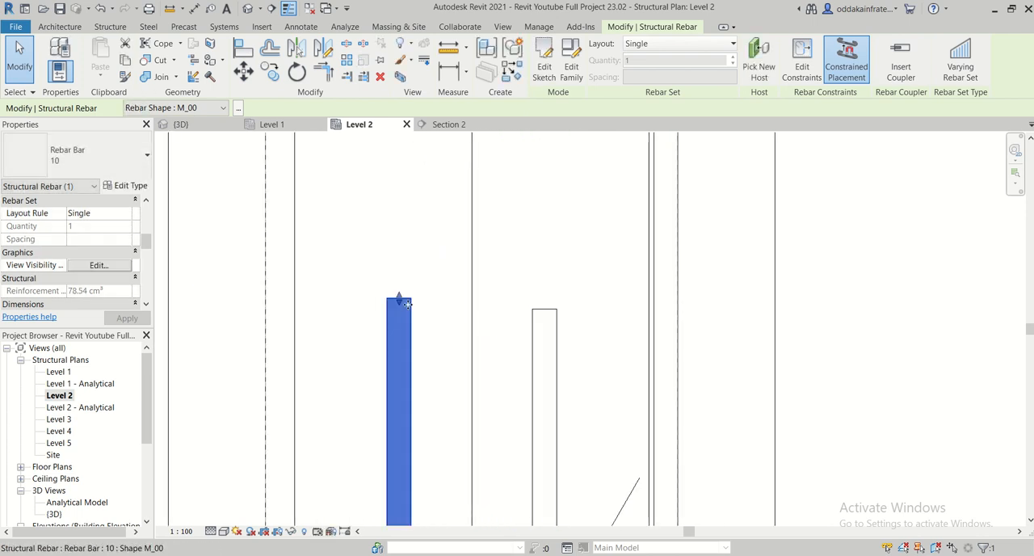
left_click_drag(400, 316, 401, 307)
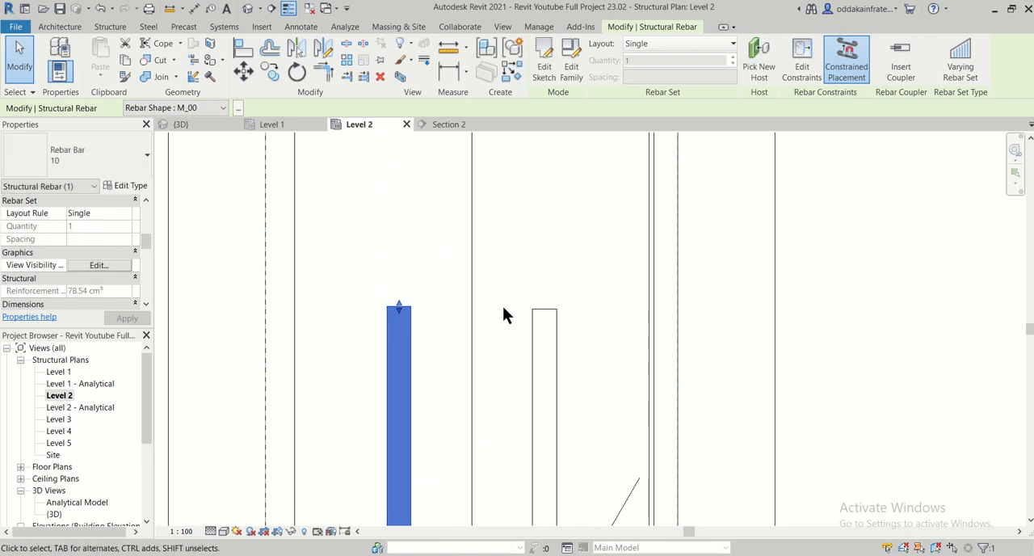
- Pull the left 10 mm bar's lower end back inside the lower column, level with the right bar's lower end
scroll(502, 313, "down", 6)
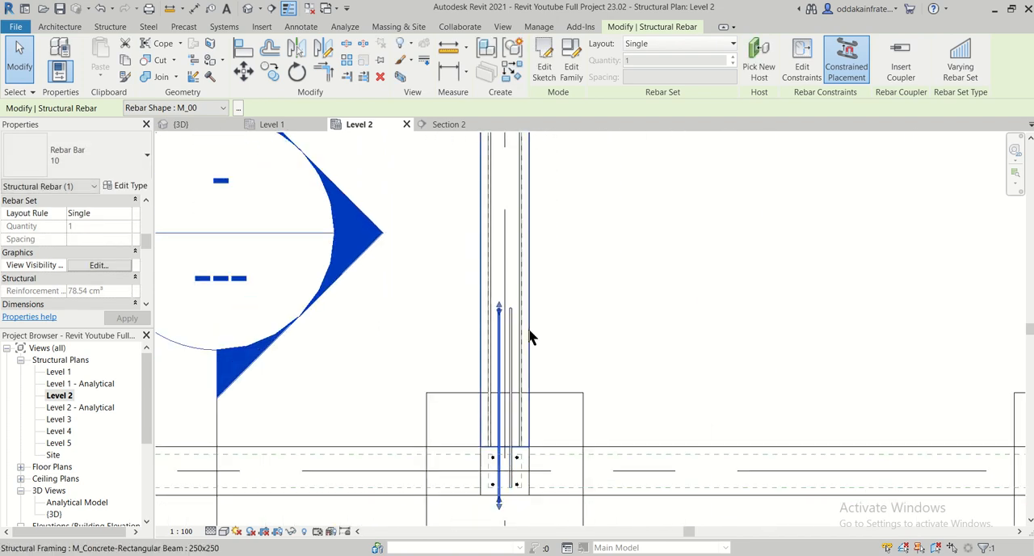
scroll(510, 478, "up", 2)
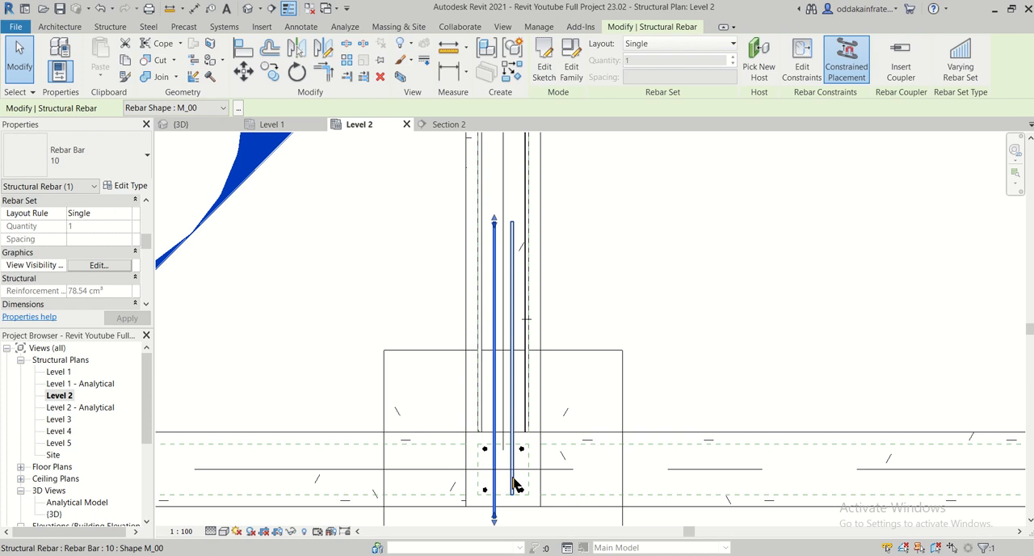
left_click(515, 485)
scroll(507, 501, "up", 1)
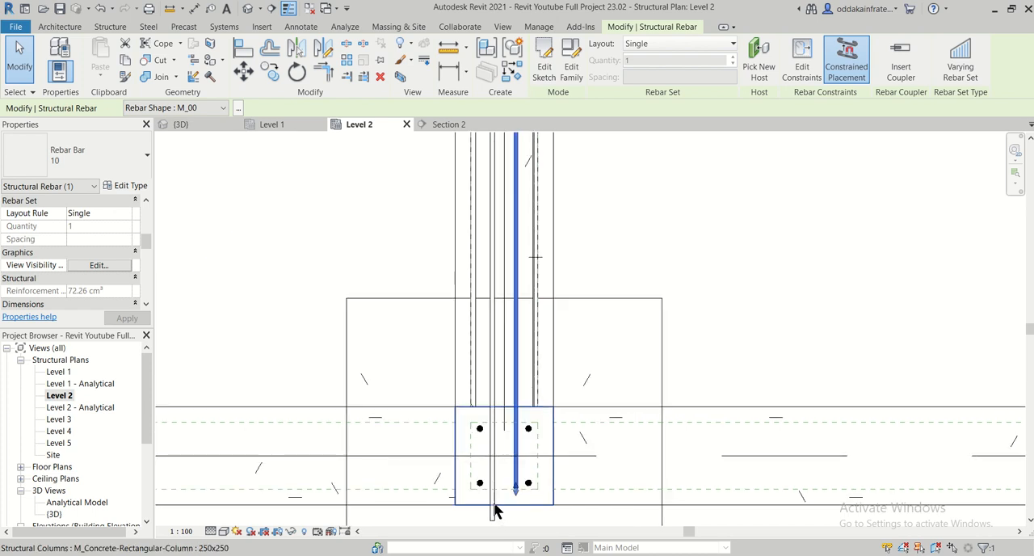
left_click(491, 504)
left_click(495, 519)
left_click_drag(493, 522, 493, 490)
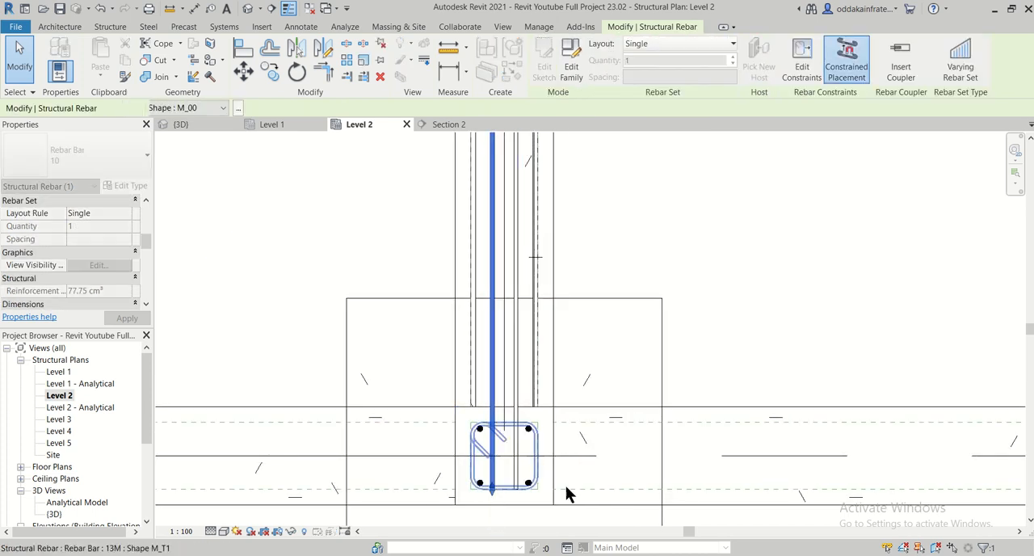
scroll(593, 380, "down", 1)
scroll(566, 348, "up", 1)
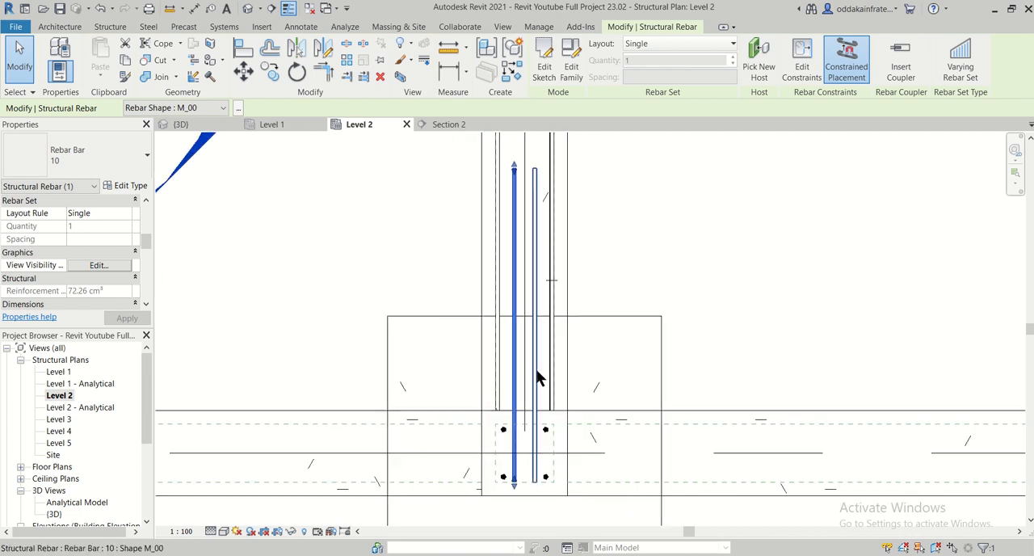
- Copy the pair of shortened 10 mm bars along the beam from the grid 6 column to the grid 2 column, upper ends inside the column
left_click(537, 372)
middle_click_drag(621, 260, 586, 355)
scroll(582, 358, "down", 2)
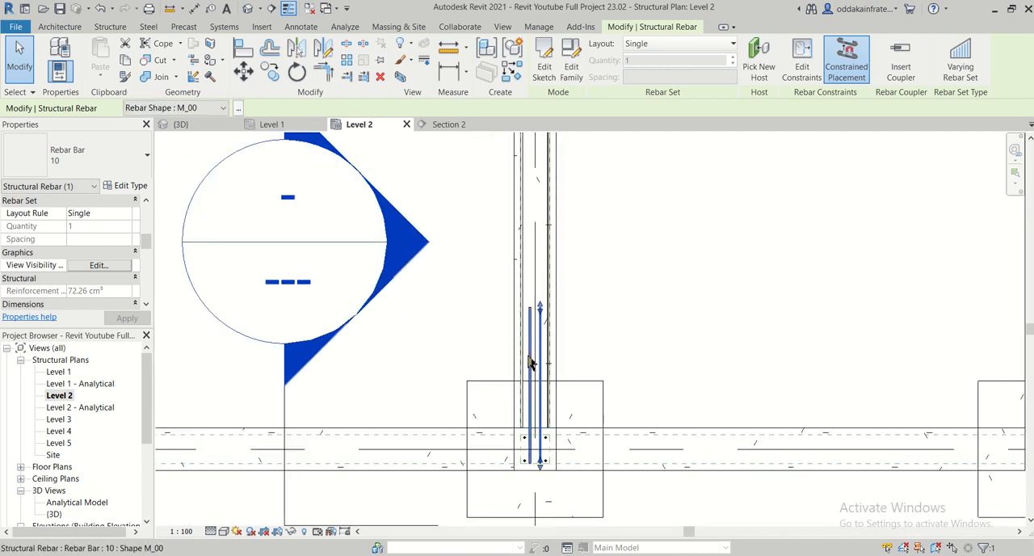
left_click(529, 358, "ctrl")
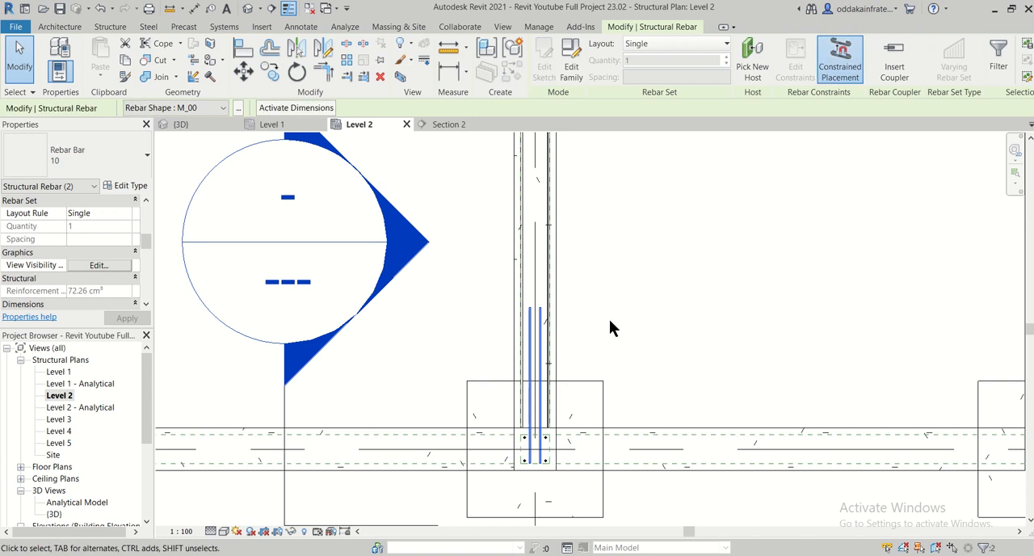
scroll(609, 319, "down", 1)
middle_click_drag(637, 286, 596, 398)
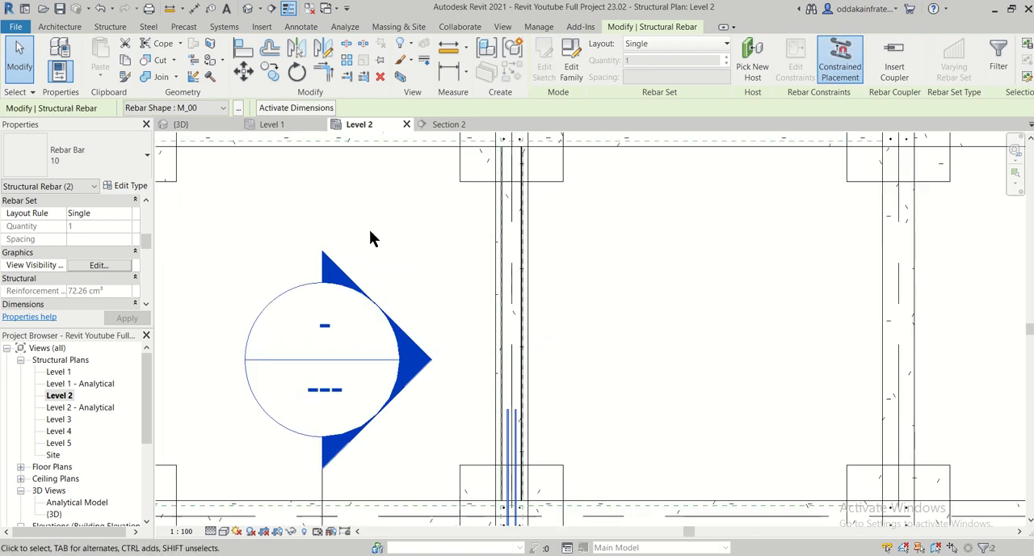
left_click(275, 80)
middle_click_drag(526, 503, 480, 347)
scroll(454, 376, "up", 6)
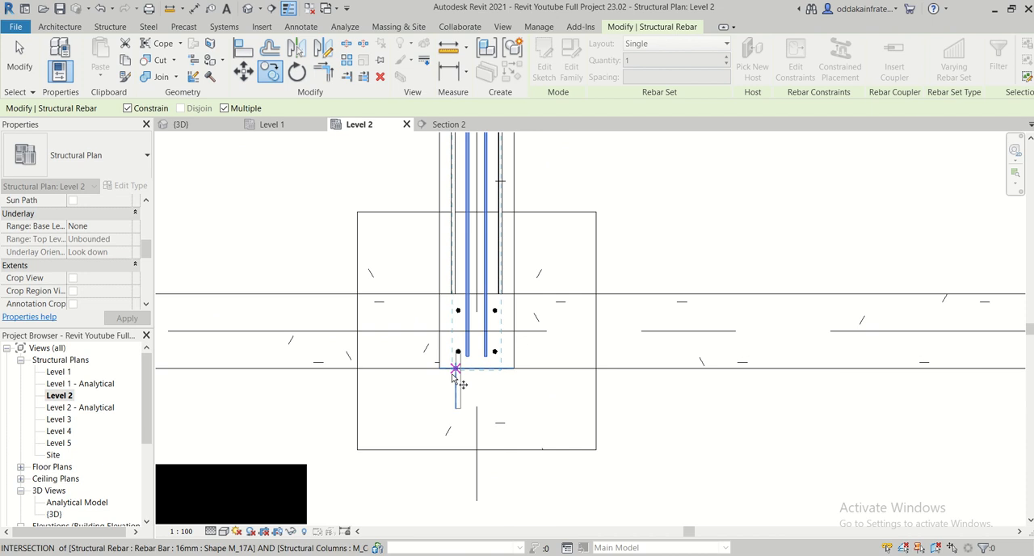
scroll(438, 371, "down", 2)
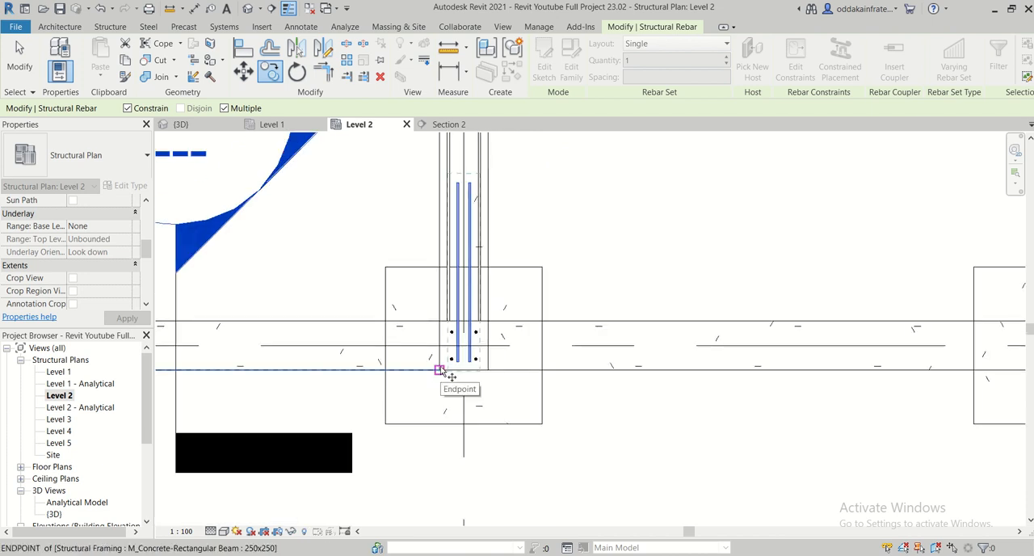
left_click(440, 370)
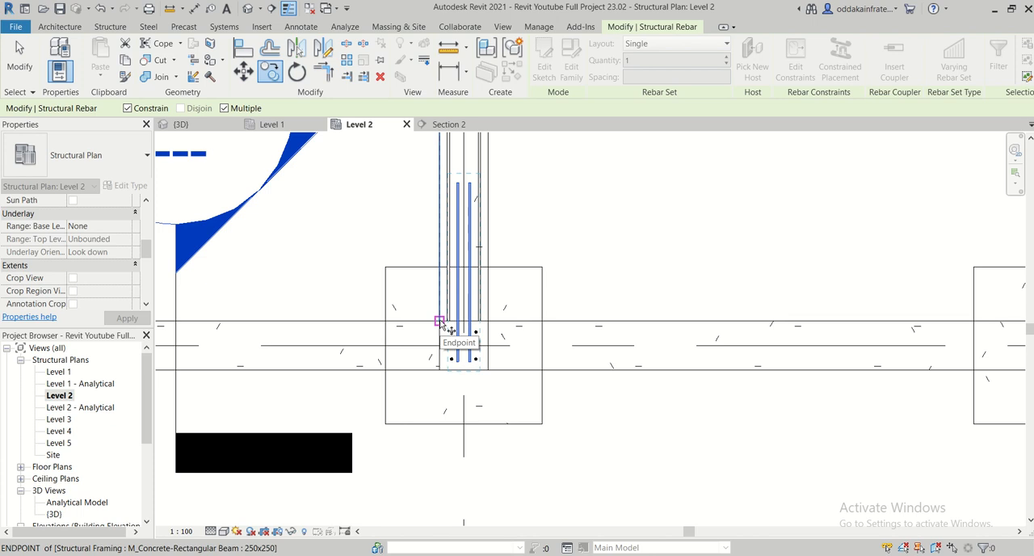
scroll(443, 172, "up", 2)
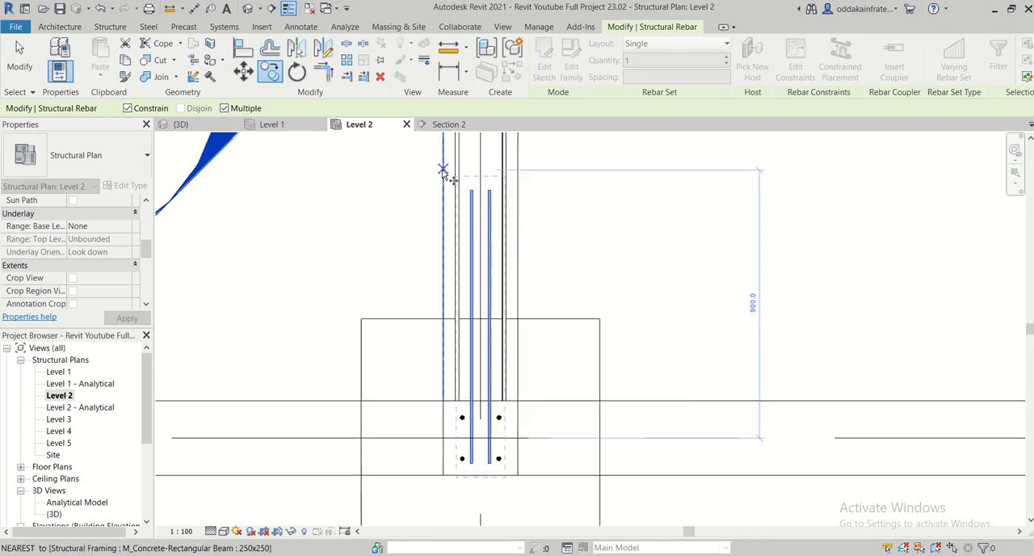
scroll(442, 171, "up", 2)
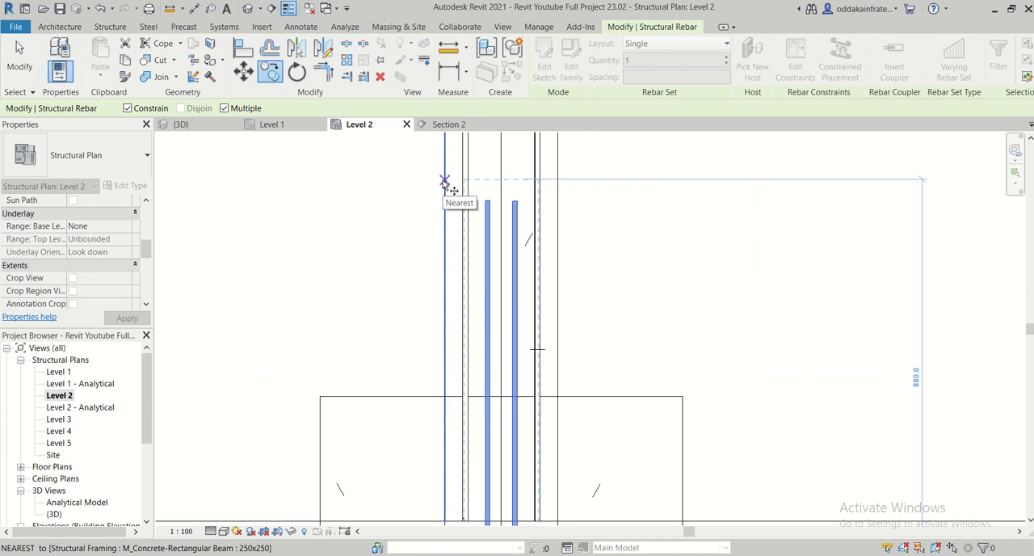
left_click(443, 181)
middle_click_drag(450, 164, 450, 500)
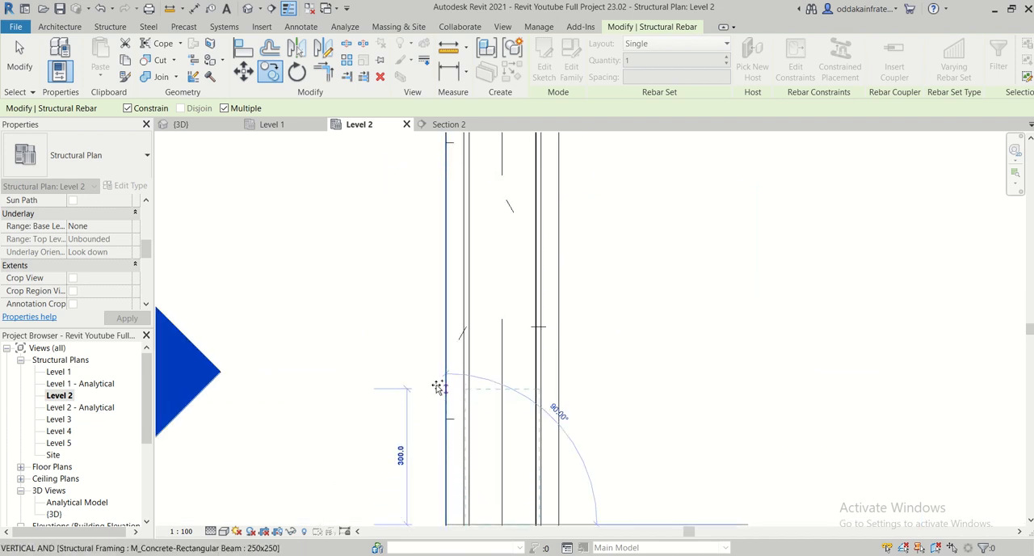
scroll(439, 385, "down", 2)
middle_click_drag(487, 291, 517, 500)
scroll(501, 347, "down", 2)
middle_click_drag(508, 295, 485, 208)
scroll(487, 288, "up", 4)
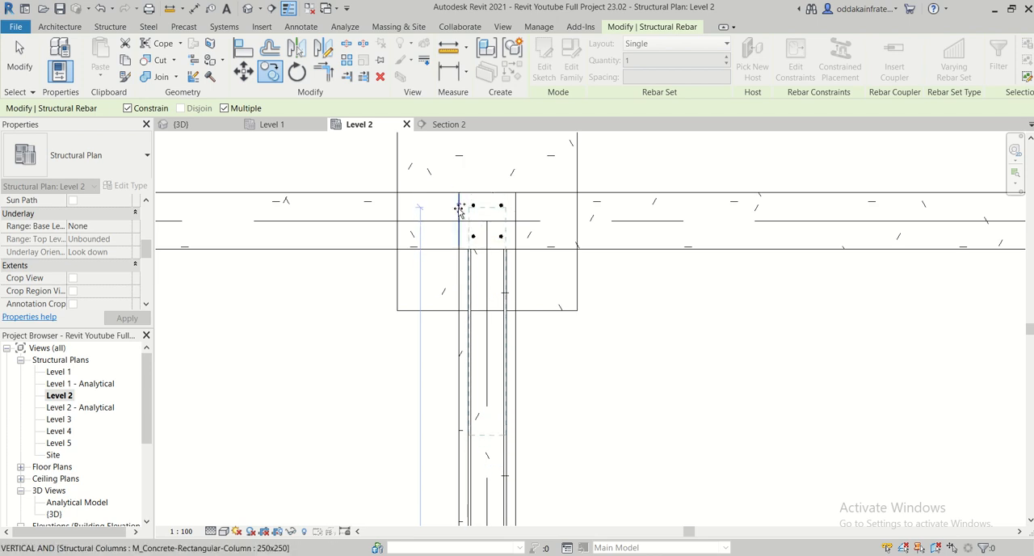
scroll(496, 204, "up", 2)
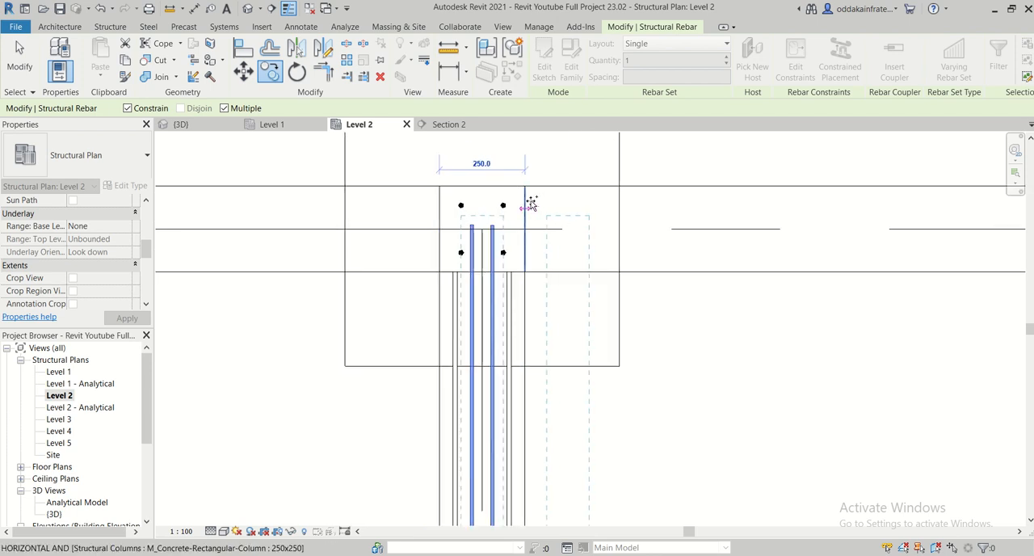
scroll(531, 205, "up", 2)
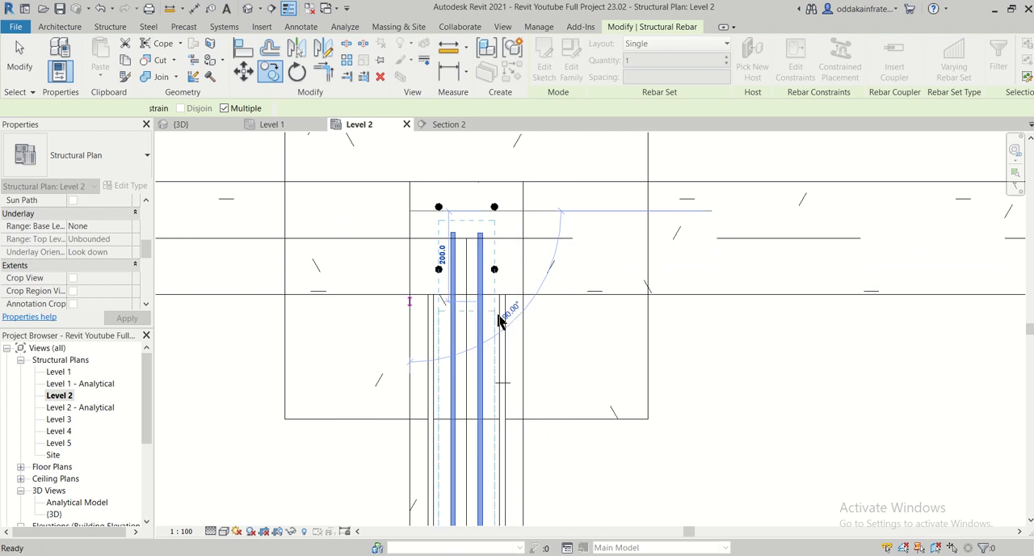
left_click(499, 321)
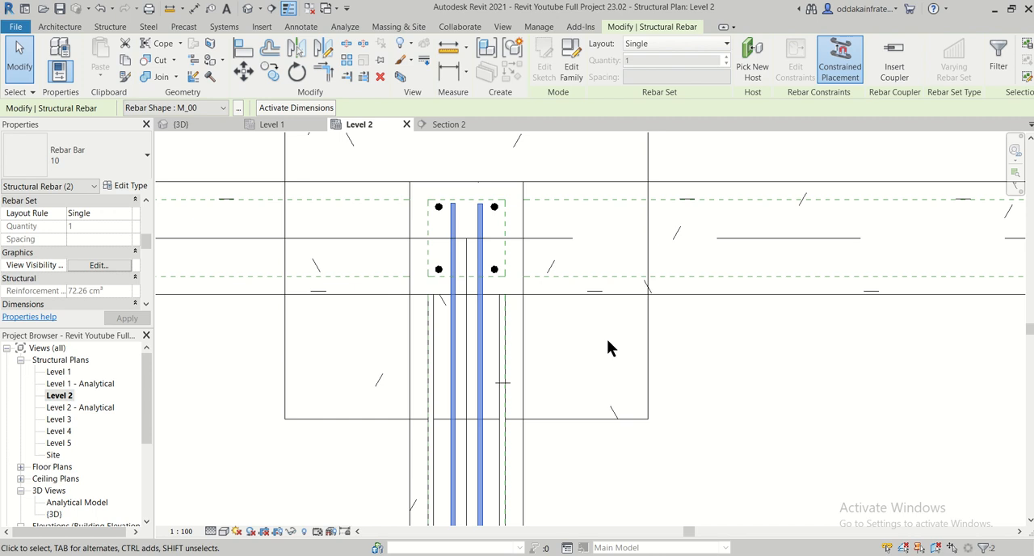
- Reselect the two original 10 mm bars at the grid 6 column and start another copy from a base point at their upper ends
scroll(607, 339, "down", 3)
middle_click_drag(622, 381, 574, 279)
scroll(570, 313, "down", 1)
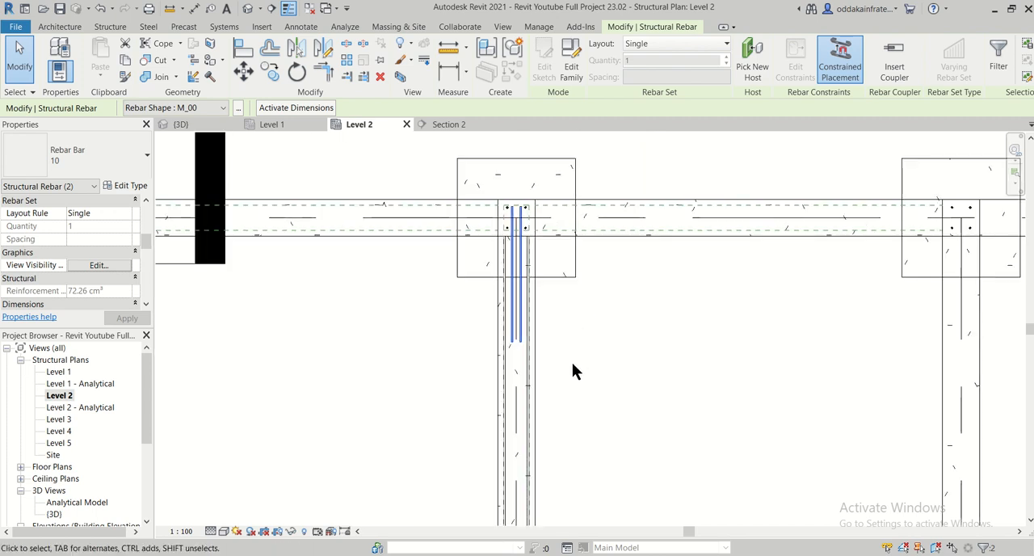
middle_click_drag(572, 362, 510, 280)
scroll(523, 365, "down", 1)
middle_click_drag(523, 365, 506, 255)
scroll(507, 264, "down", 2)
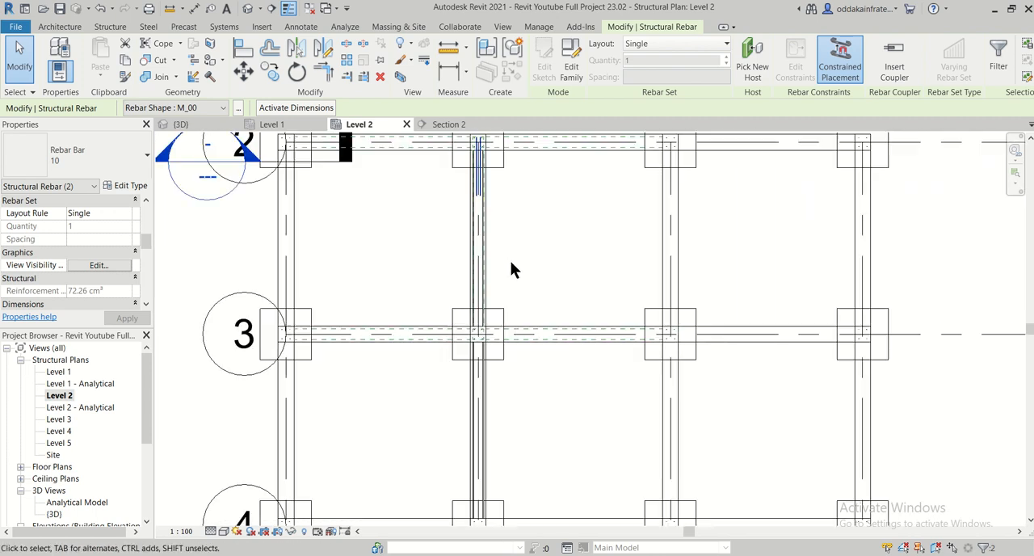
scroll(541, 404, "down", 1)
middle_click_drag(540, 404, 511, 252)
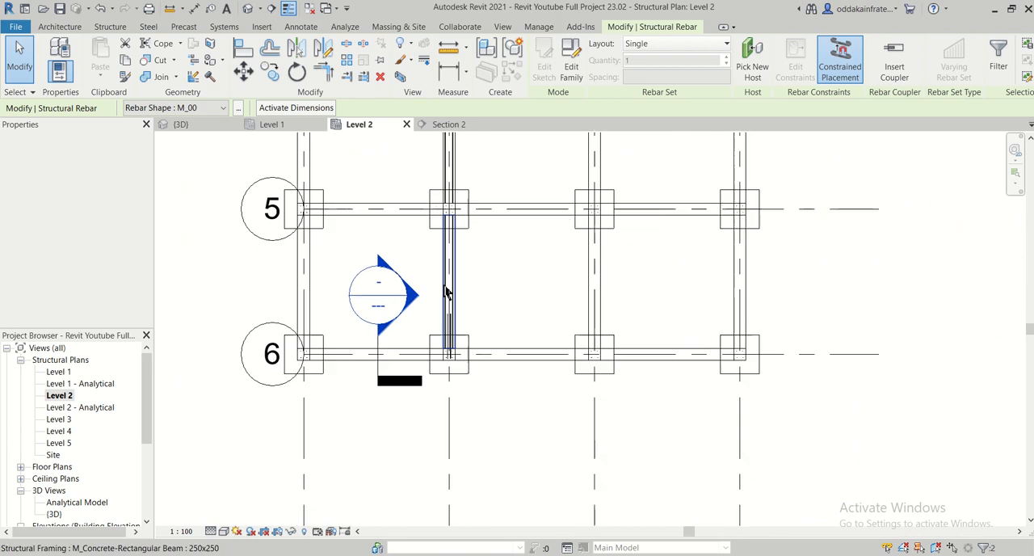
scroll(444, 293, "up", 4)
left_click(454, 392)
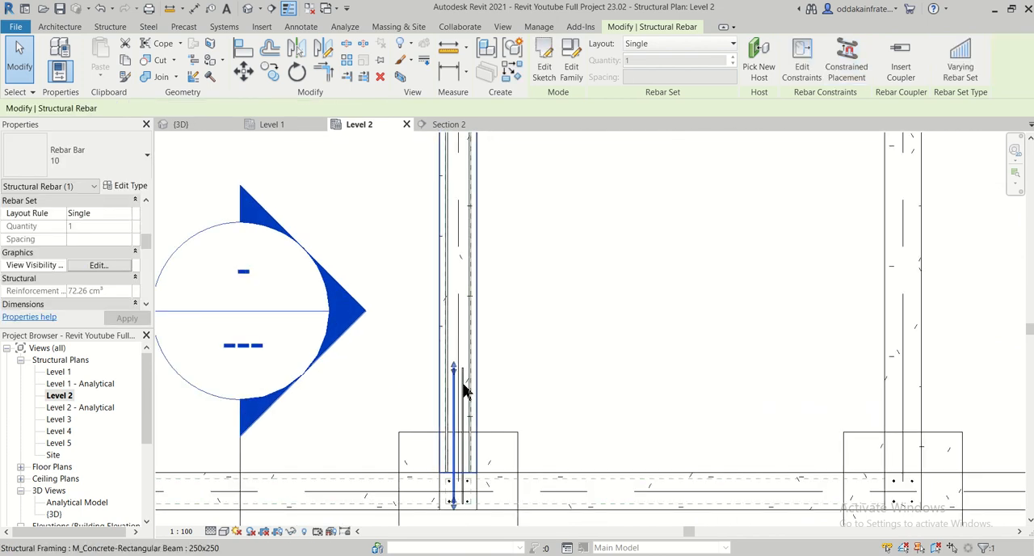
scroll(469, 404, "up", 2)
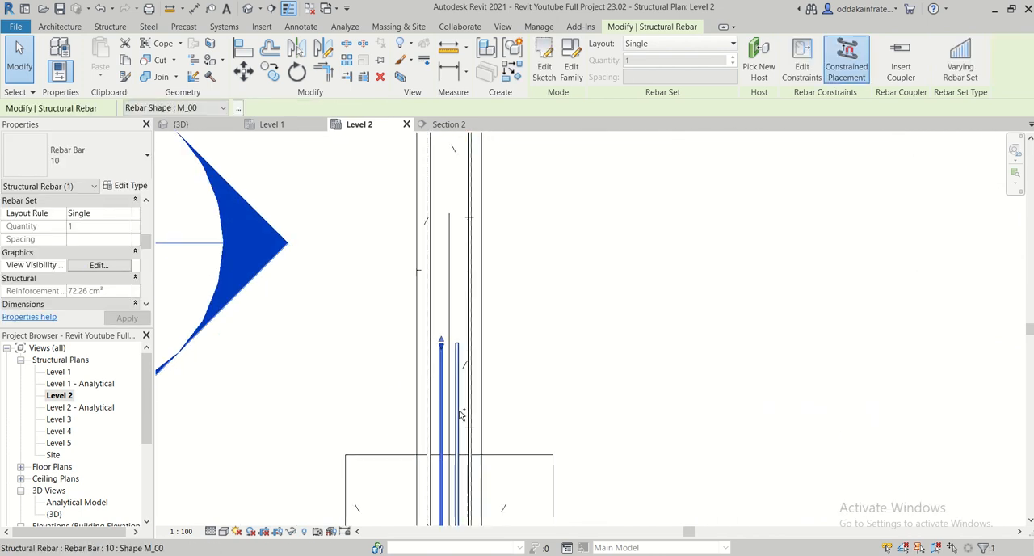
left_click(459, 414, "ctrl")
scroll(595, 365, "down", 3)
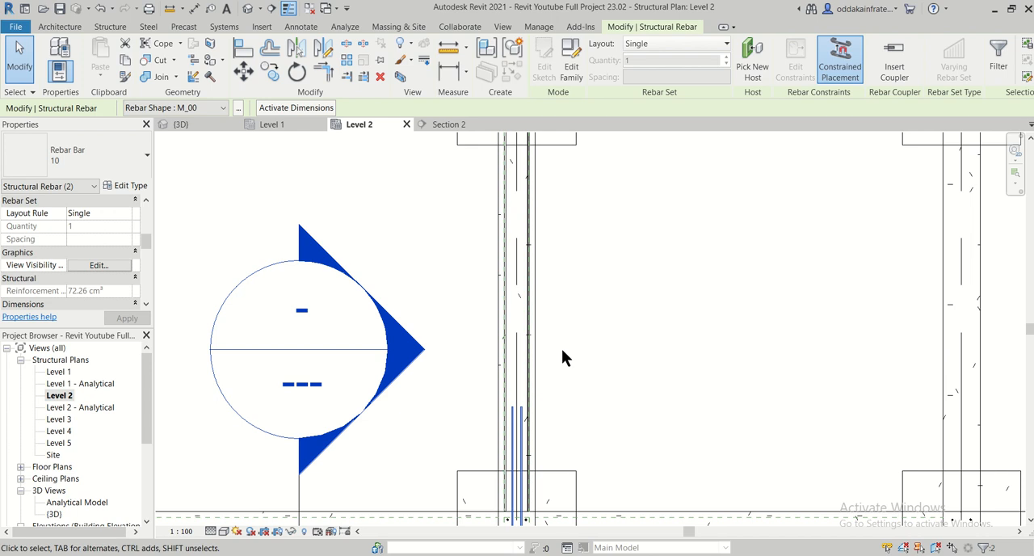
key("m")
key("v")
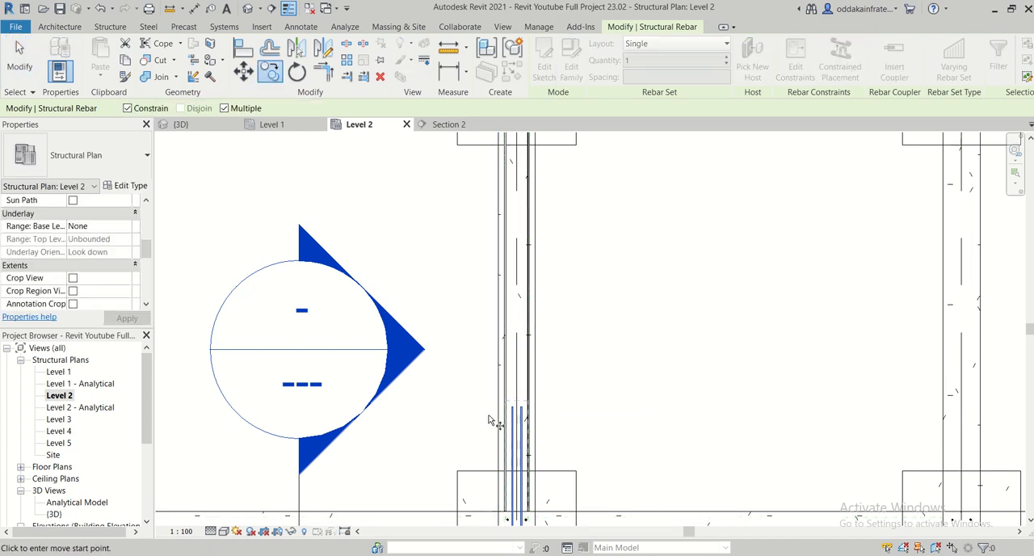
left_click(511, 408)
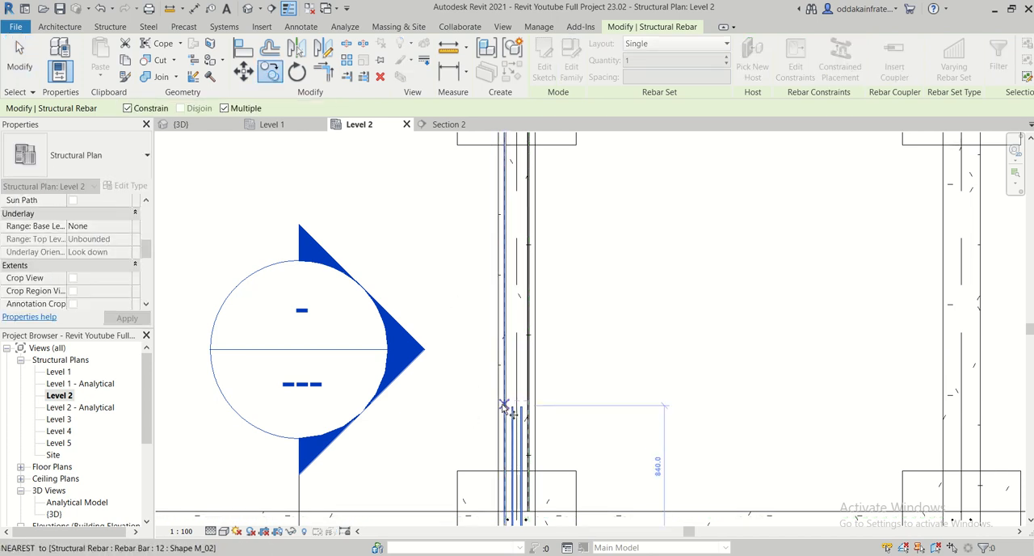
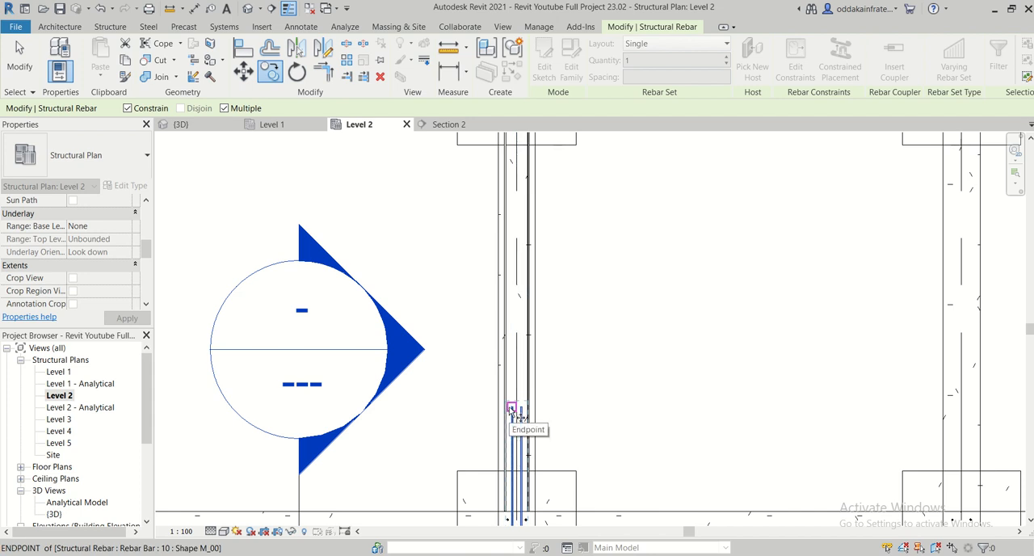
- Place a copy of the paired 10 mm bars along the beam at the grid 5 column and end the copy
middle_click_drag(523, 220, 518, 386)
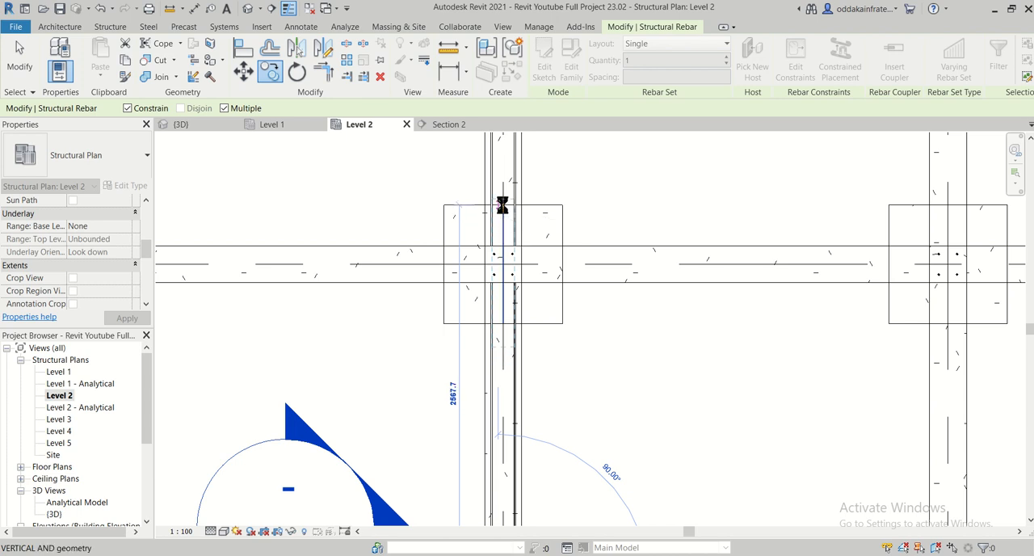
scroll(505, 356, "up", 2)
left_click(557, 331)
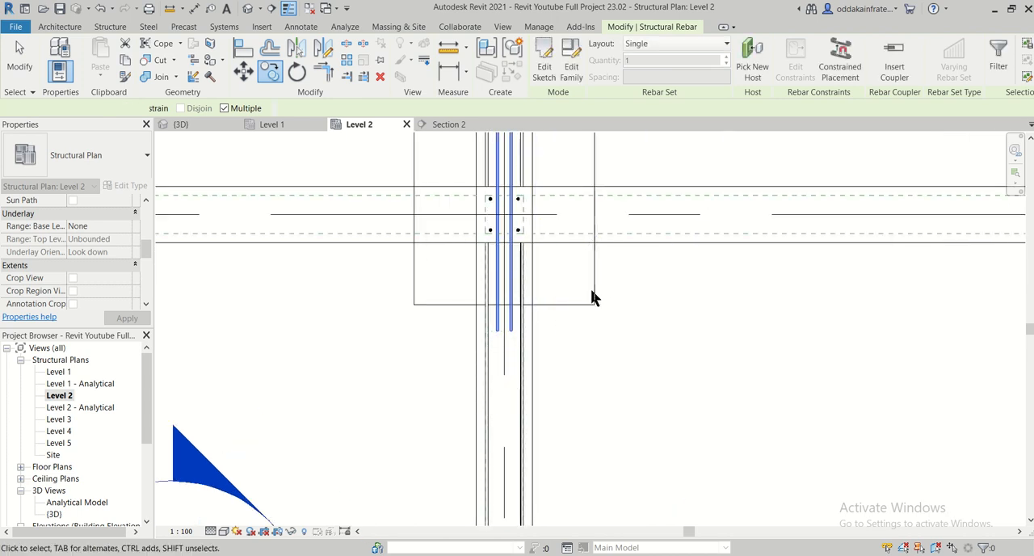
middle_click_drag(595, 341, 584, 420)
scroll(479, 200, "up", 2)
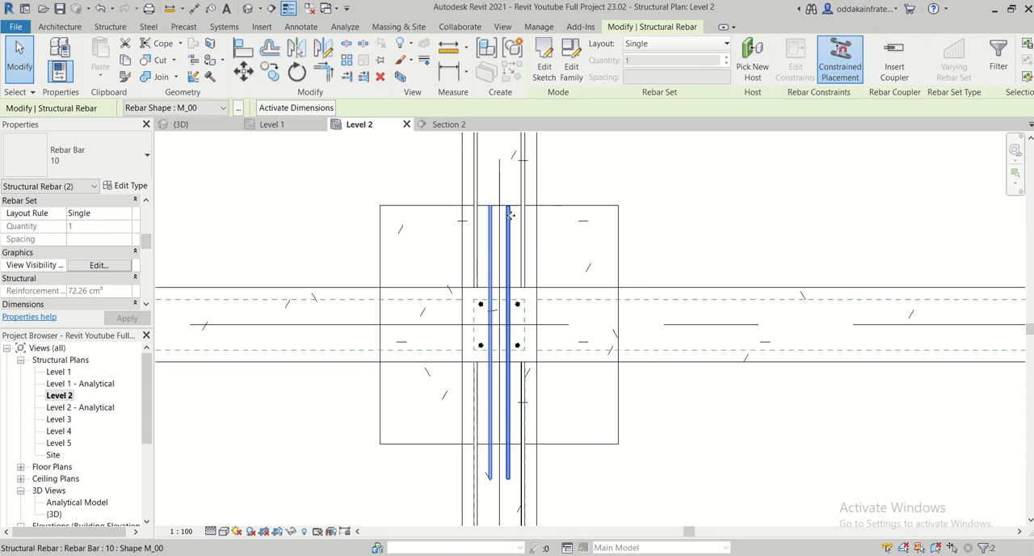
left_click(510, 214)
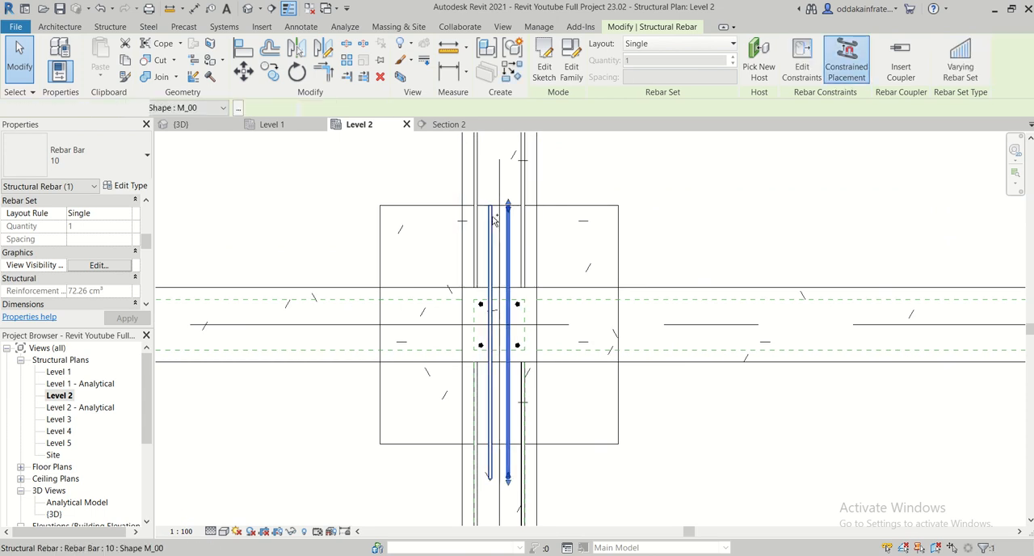
left_click(494, 220, "ctrl")
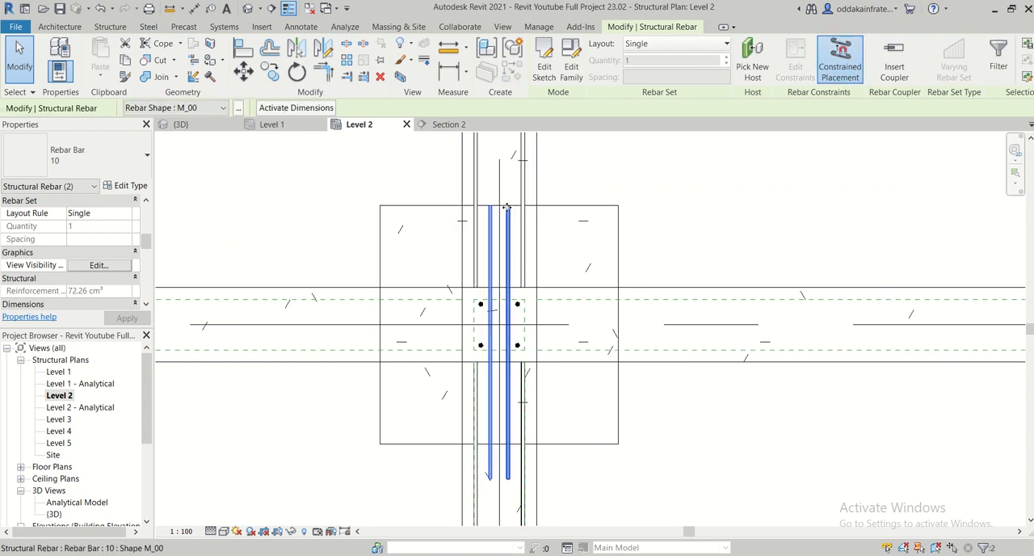
key("Escape")
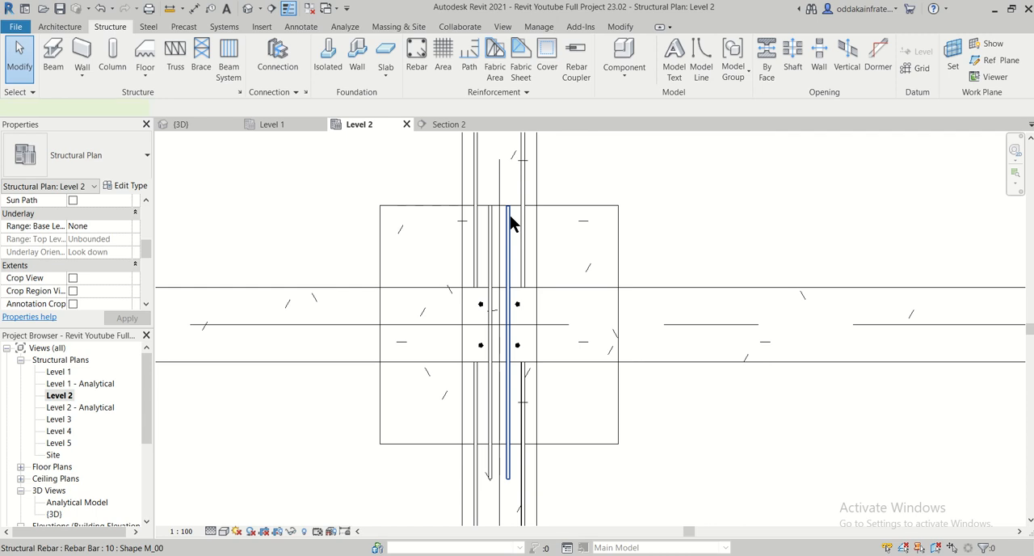
- Extend the upper ends of both copied 10 mm bars at the grid 5 column beyond the footing outline, roughly level with each other
left_click(509, 218)
left_click_drag(510, 210, 509, 194)
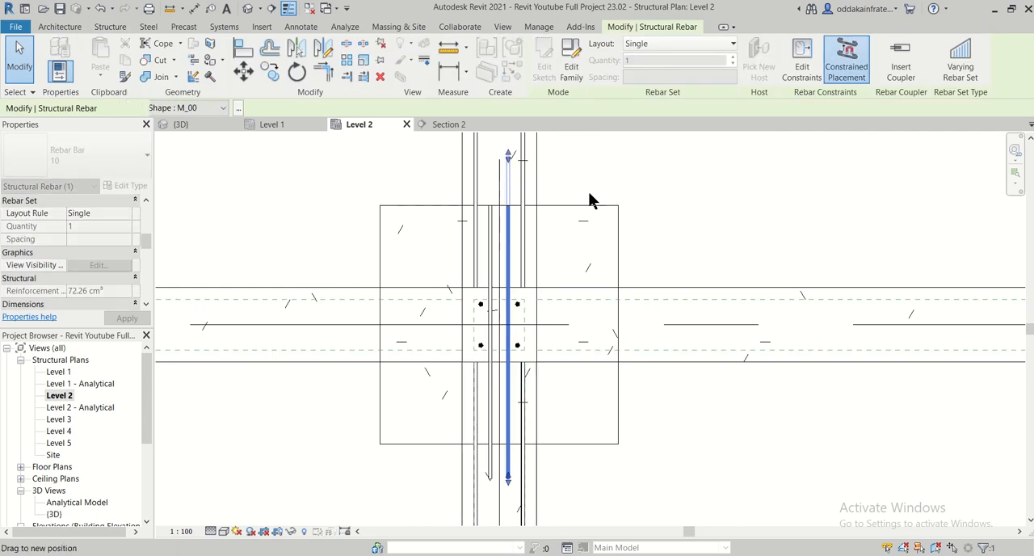
middle_click_drag(632, 233, 607, 387)
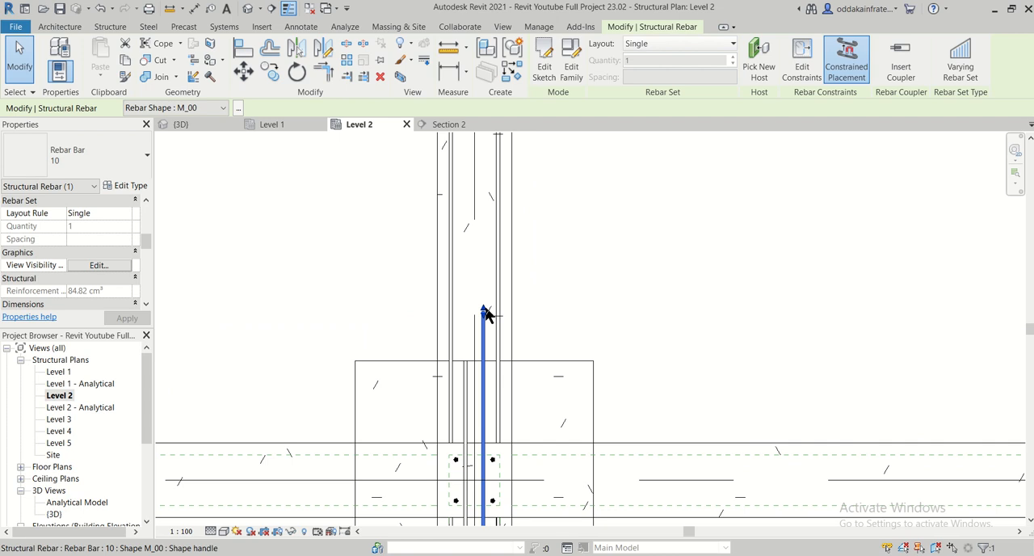
left_click_drag(485, 314, 483, 296)
left_click(466, 365)
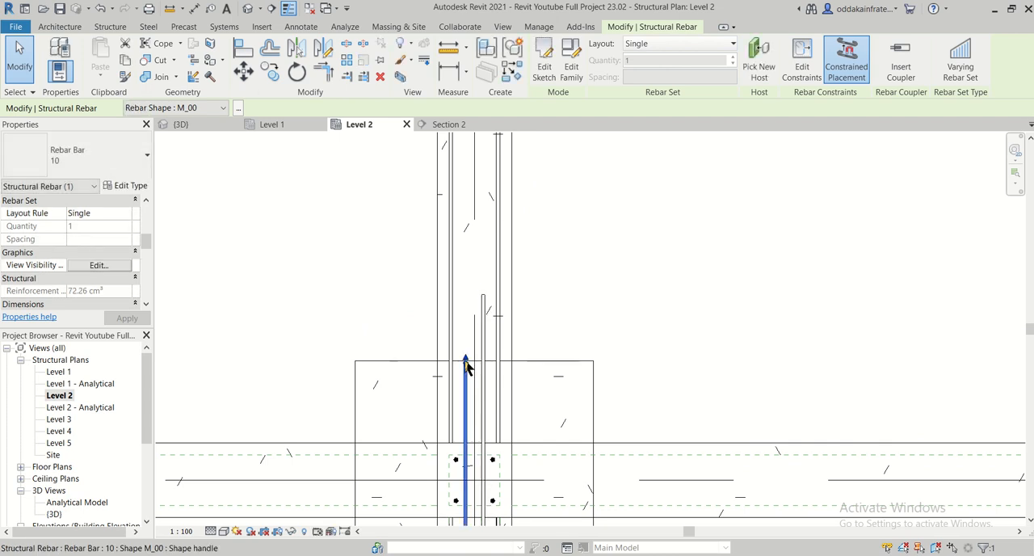
left_click_drag(466, 361, 471, 292)
scroll(535, 329, "down", 4)
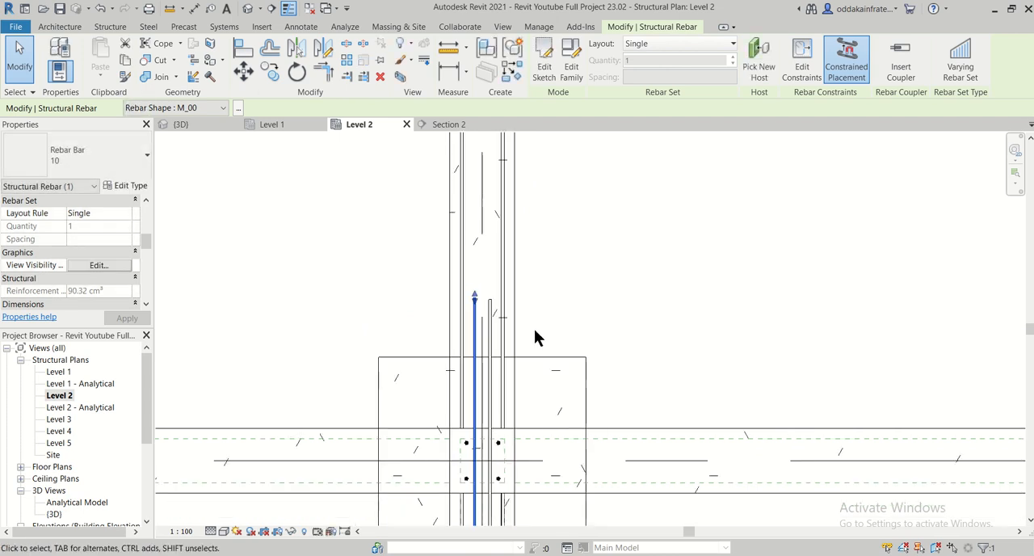
- Extend the lower ends of the two 10 mm bars at the grid 5 column slightly further below the footing outline
middle_click_drag(577, 348, 548, 218)
scroll(458, 396, "up", 2)
left_click(489, 353)
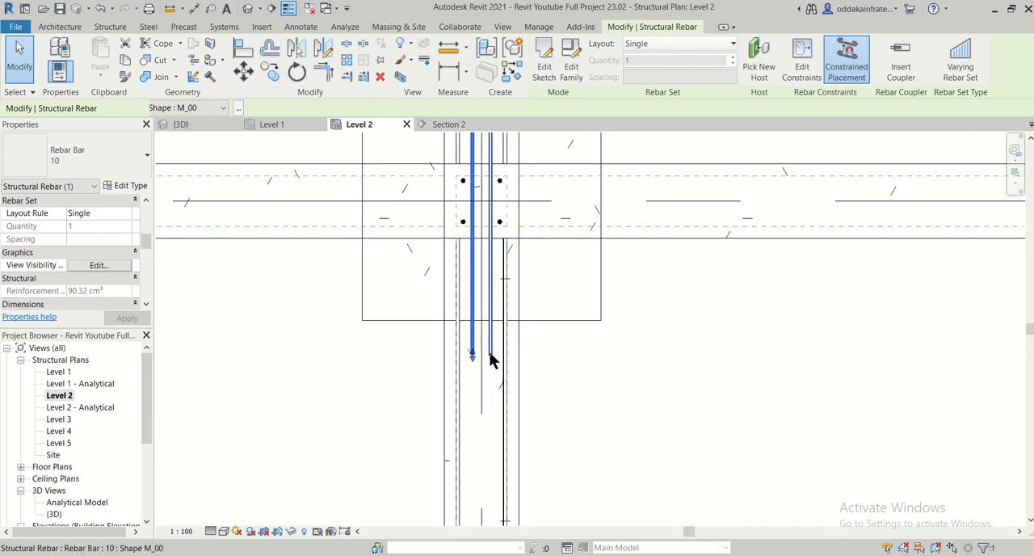
scroll(621, 365, "down", 1)
middle_click_drag(626, 354, 599, 468)
middle_click_drag(545, 488, 531, 394)
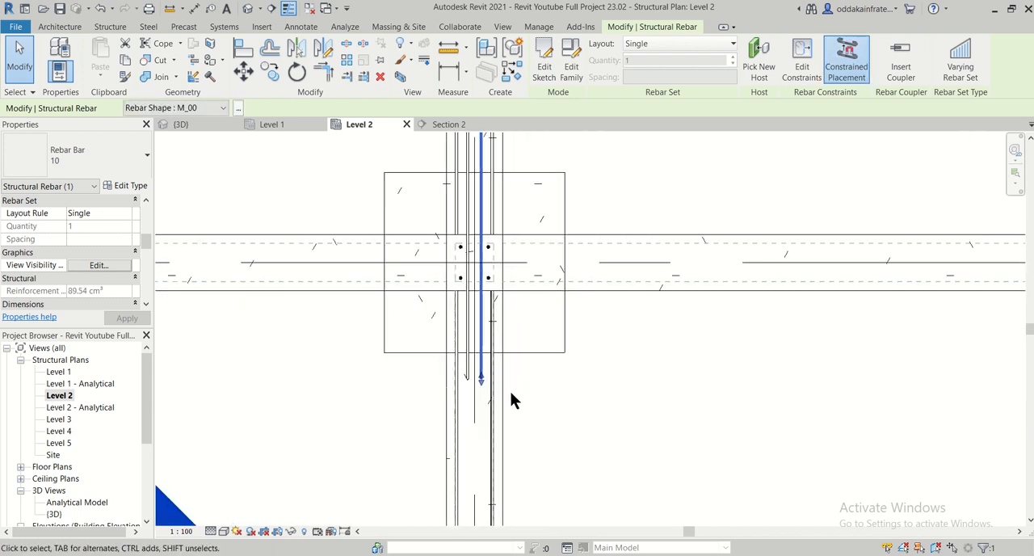
left_click_drag(480, 384, 470, 378)
left_click(469, 376)
left_click(466, 386)
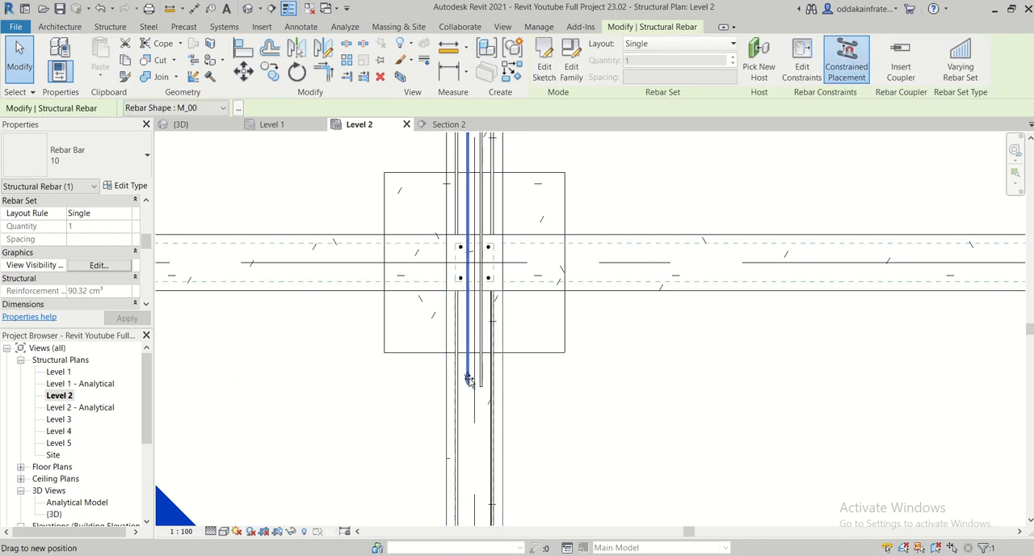
- Fine-tune the left 10 mm bar's lower end at the grid 5 column so it lines up with the right bar's lower end
scroll(556, 401, "down", 2)
middle_click_drag(569, 400, 573, 424)
left_click(571, 422)
scroll(493, 407, "up", 3)
scroll(498, 409, "up", 5)
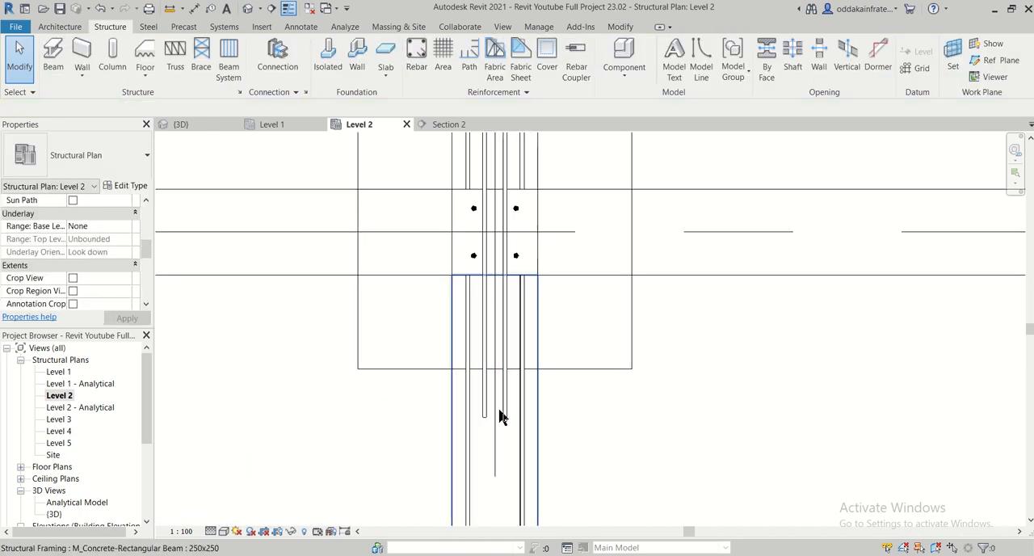
left_click(473, 422)
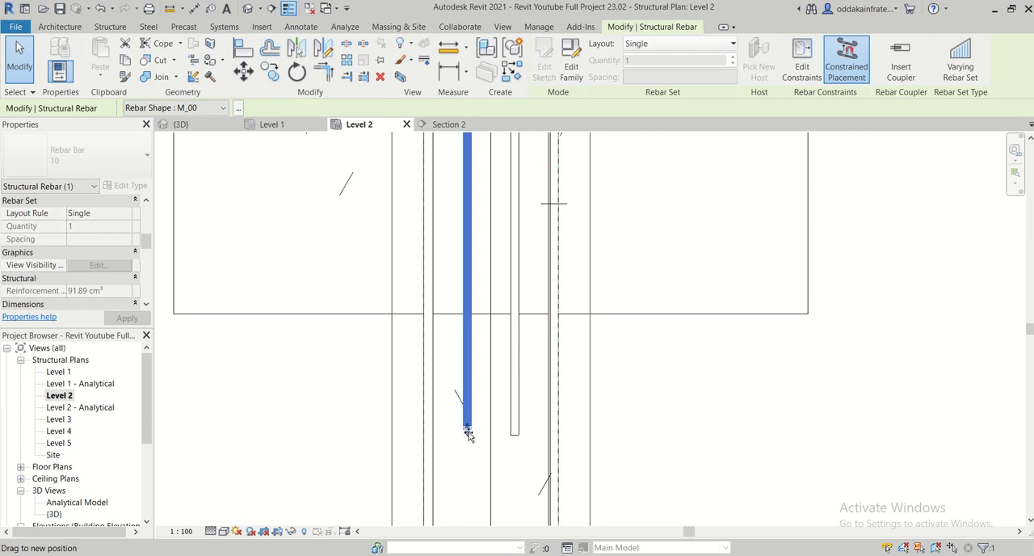
scroll(557, 432, "down", 5)
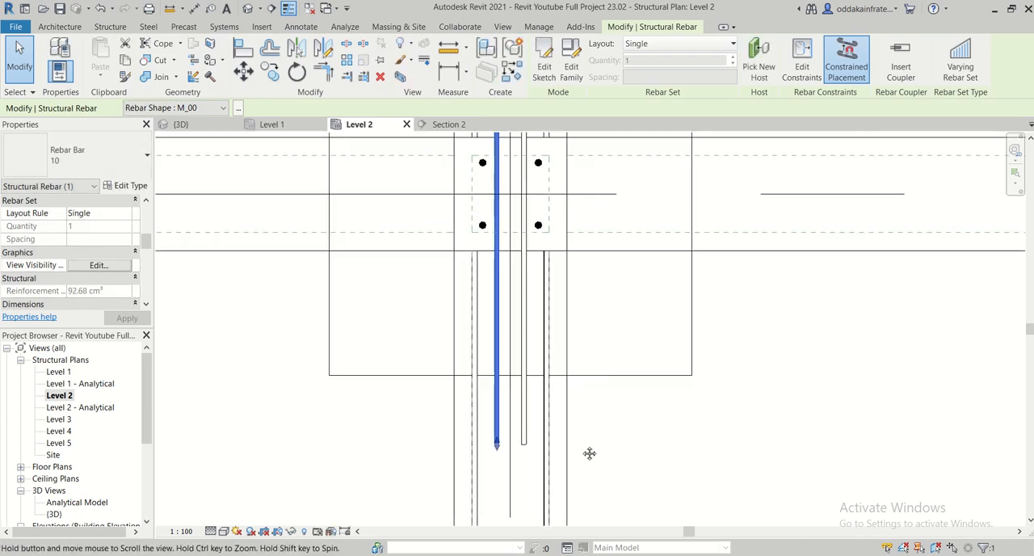
- Adjust the right 10 mm bar's upper end at the grid 5 column to line up with the left bar's upper end
middle_click_drag(578, 317, 612, 555)
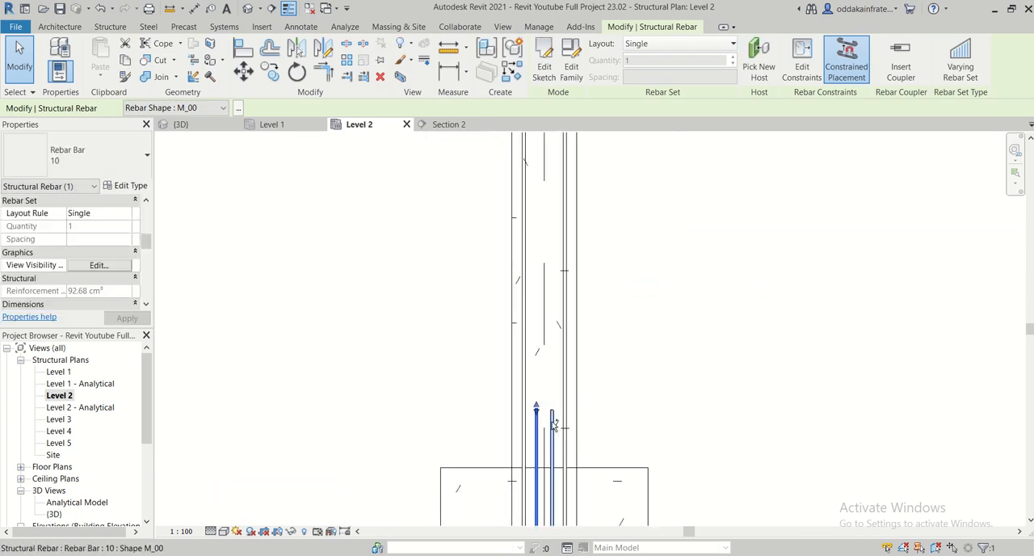
scroll(575, 414, "up", 4)
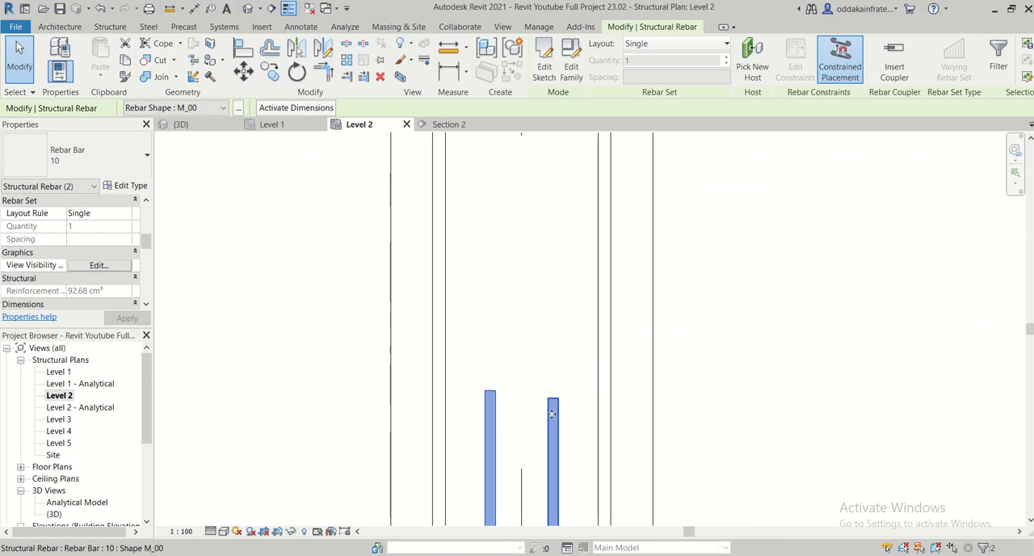
key("Escape")
left_click(553, 402)
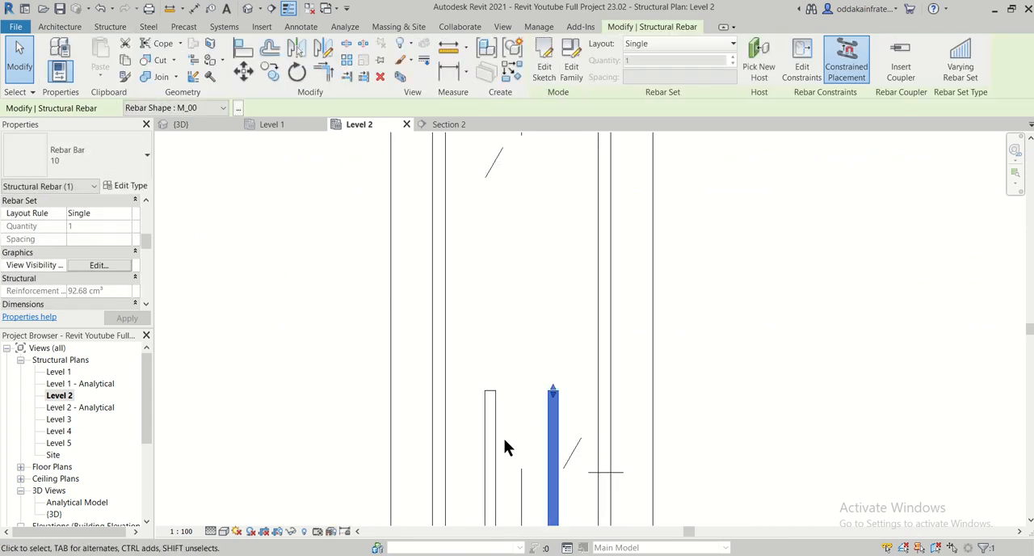
- Copy both extended 10 mm bars from the beam corner at the grid 5 column to the matching corner at the grid 4 column
scroll(509, 445, "down", 2)
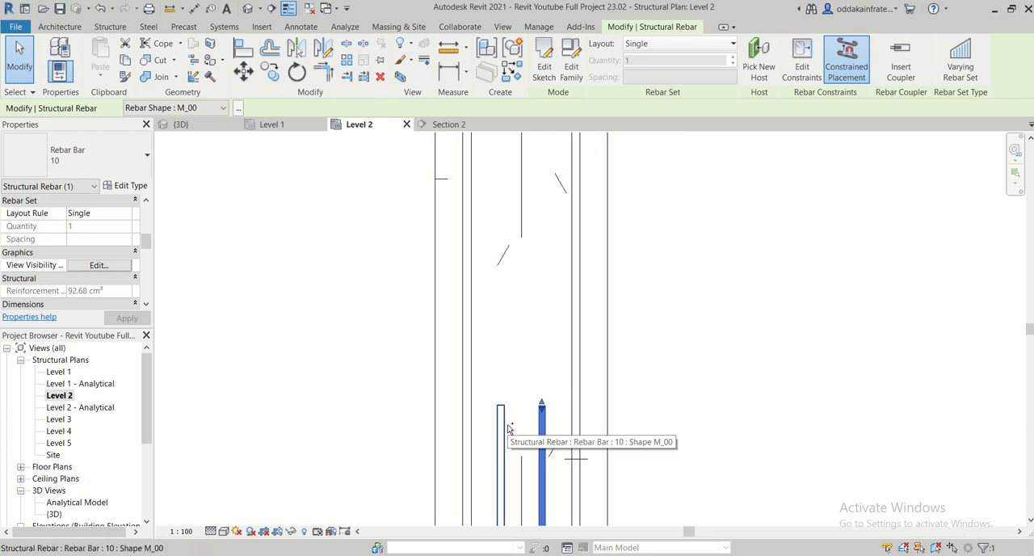
left_click(506, 429, "ctrl")
scroll(554, 407, "down", 5)
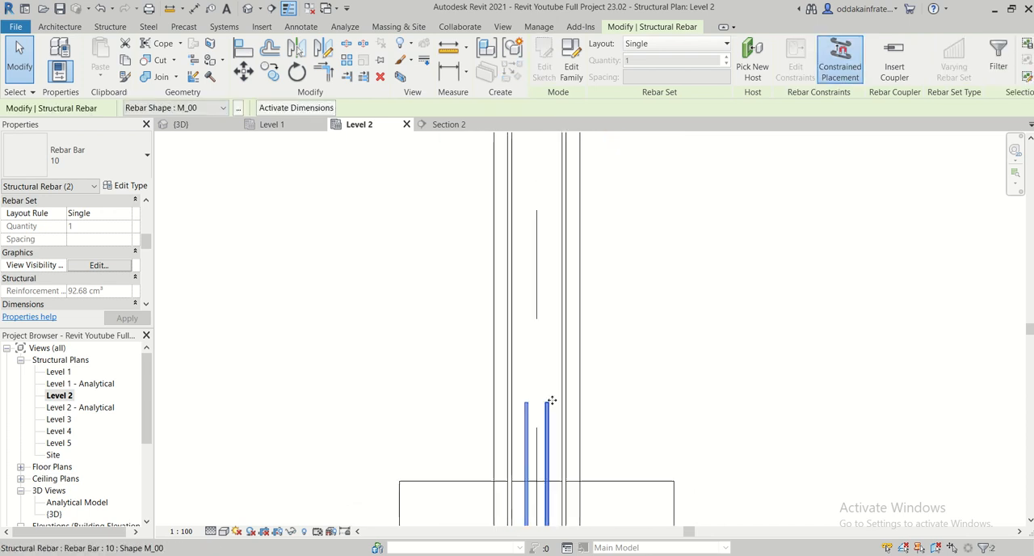
scroll(599, 335, "down", 1)
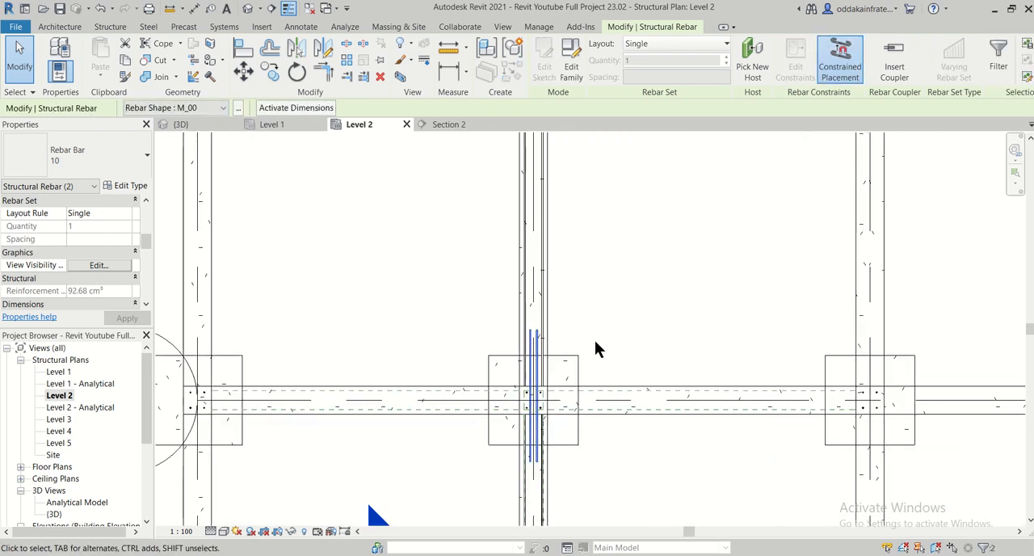
scroll(595, 340, "down", 2)
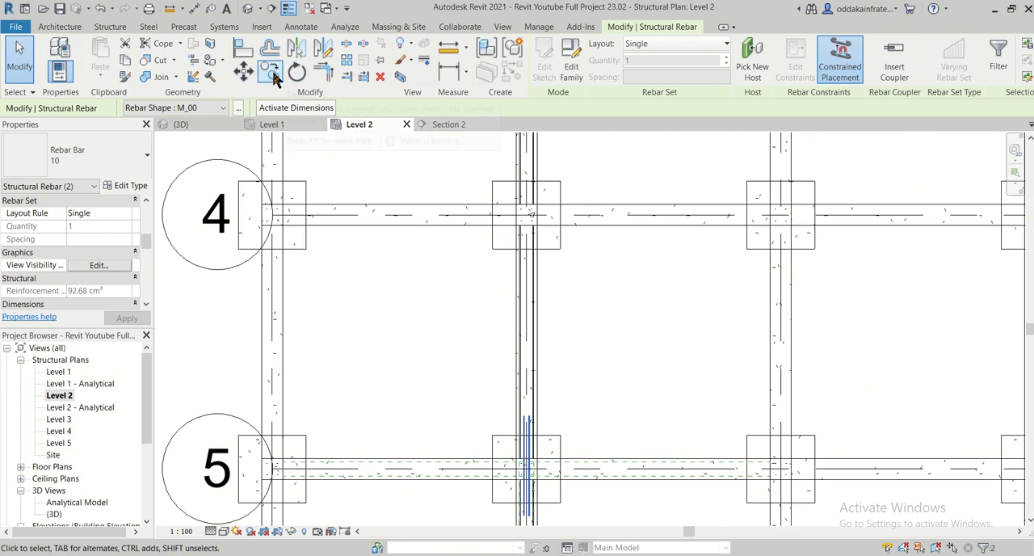
left_click(272, 74)
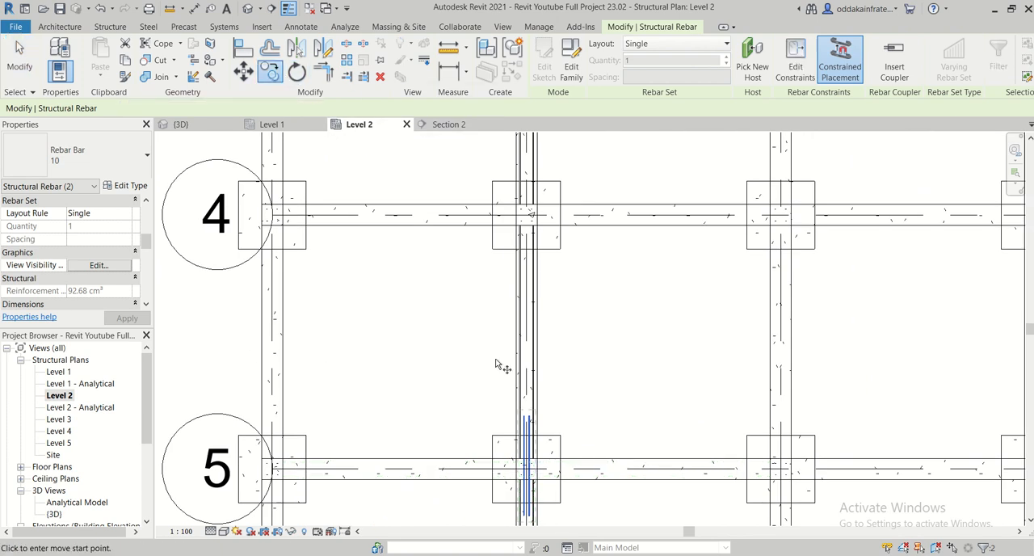
left_click(542, 460)
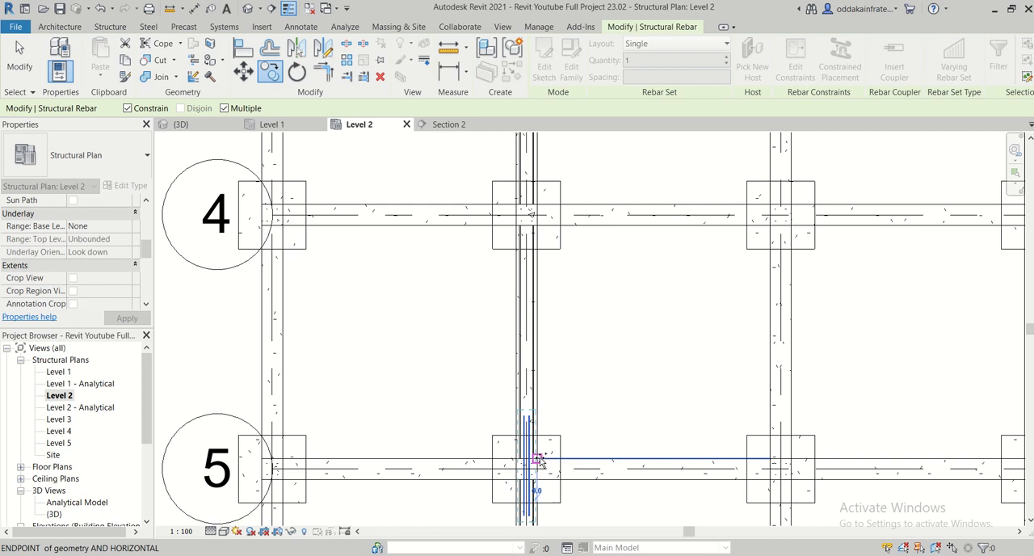
left_click(542, 208)
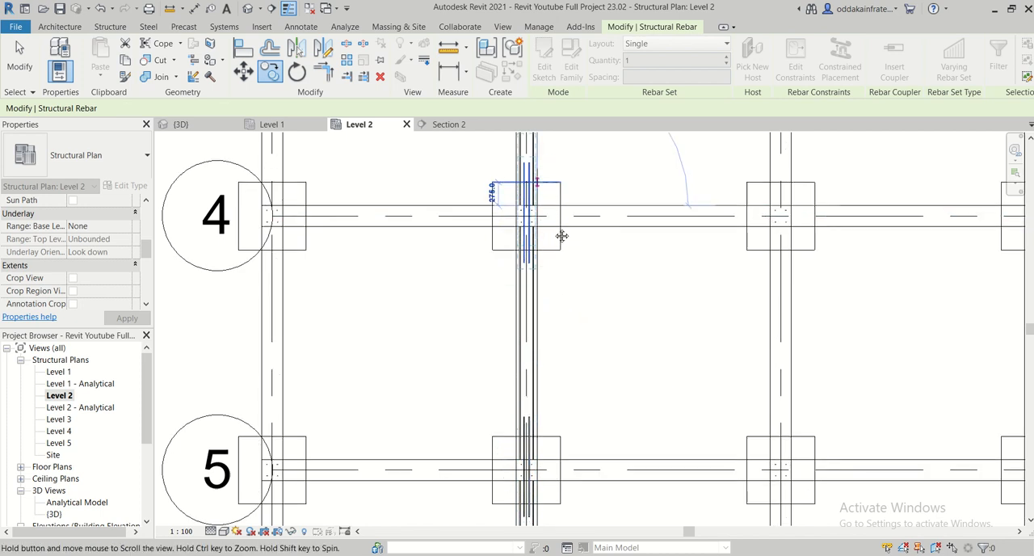
- Place another copy of the extended 10 mm bar pair at the matching beam corner of the grid 3 column and finish copying
middle_click_drag(549, 117, 561, 411)
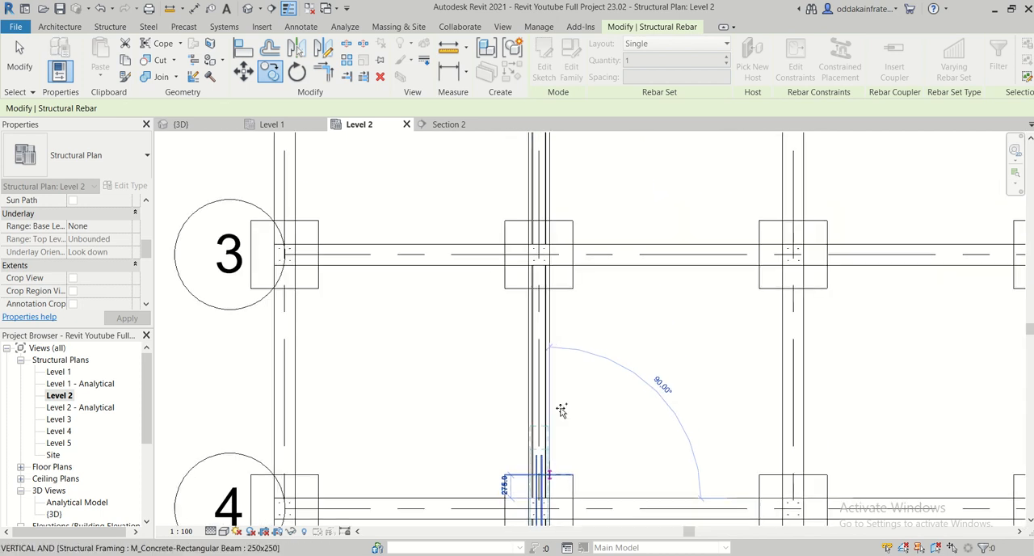
left_click(552, 243)
middle_click_drag(584, 232, 582, 416)
scroll(550, 336, "down", 2)
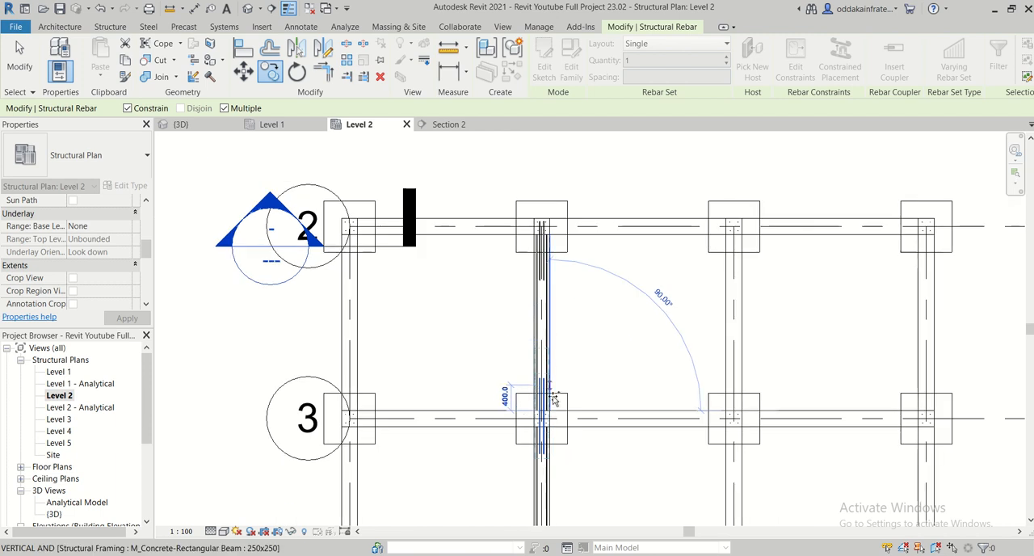
key("Escape")
key("Escape")
scroll(533, 266, "up", 2)
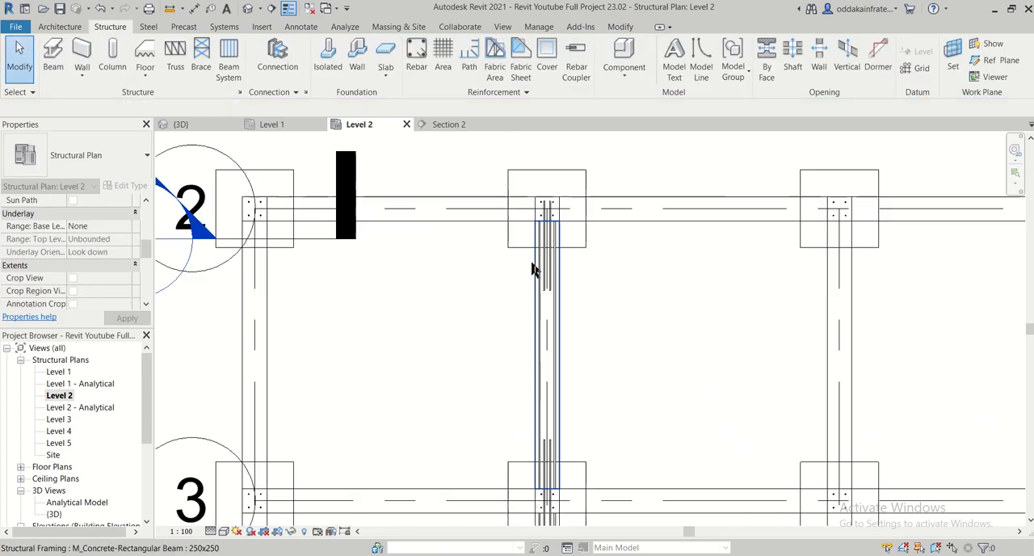
scroll(542, 279, "up", 2)
left_click(549, 300)
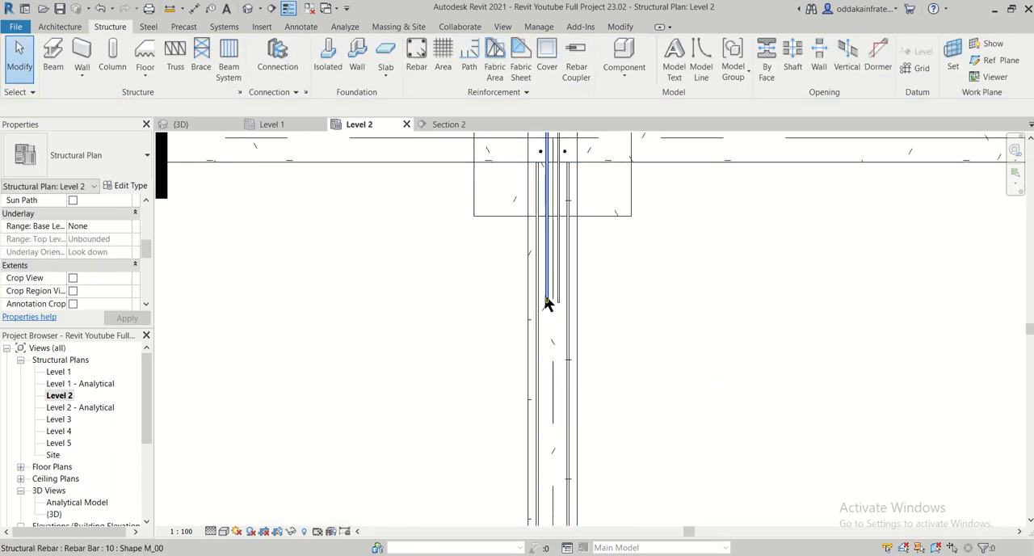
scroll(559, 300, "down", 4)
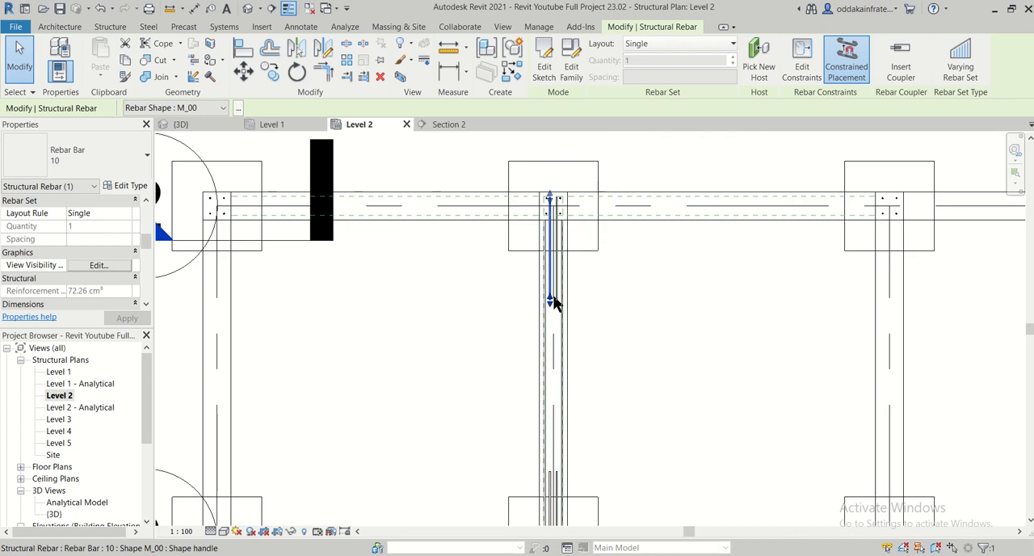
- Select the whole reinforced beam line from grid 2 to grid 6 on the Level 2 plan and filter the selection to Structural Rebar only
middle_click_drag(611, 358, 595, 258)
scroll(595, 257, "down", 2)
left_click_drag(527, 141, 594, 476)
scroll(601, 340, "down", 3)
left_click(597, 59)
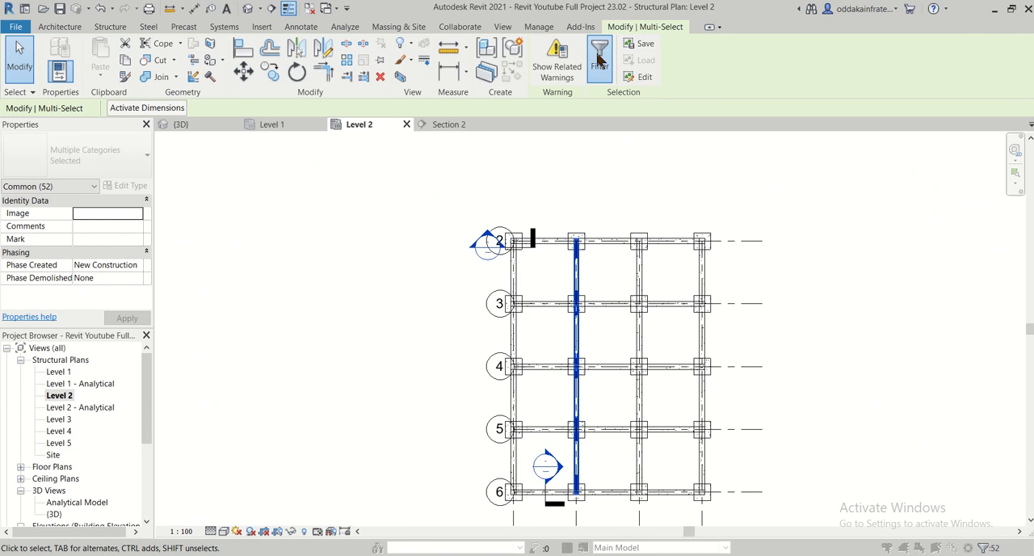
left_click(405, 208)
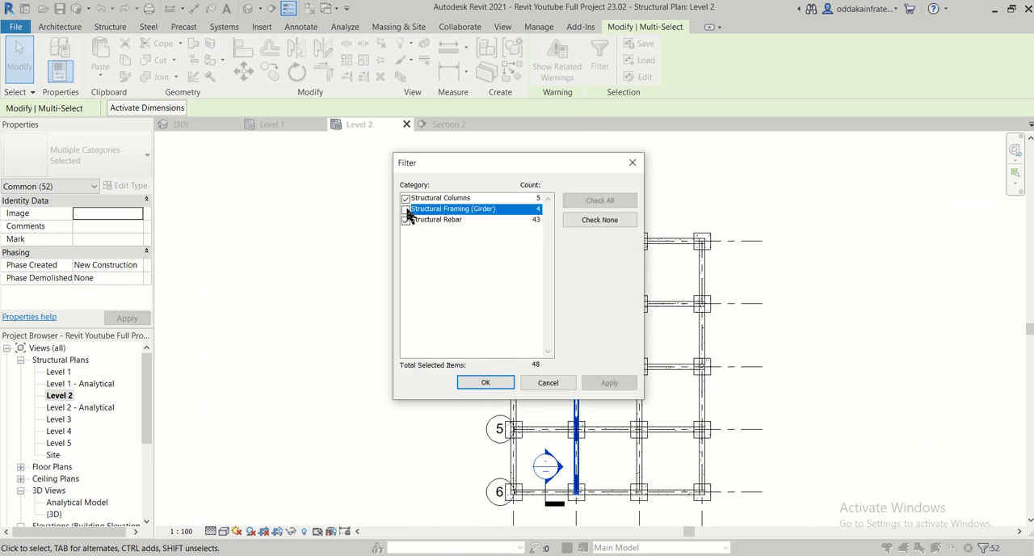
left_click(405, 198)
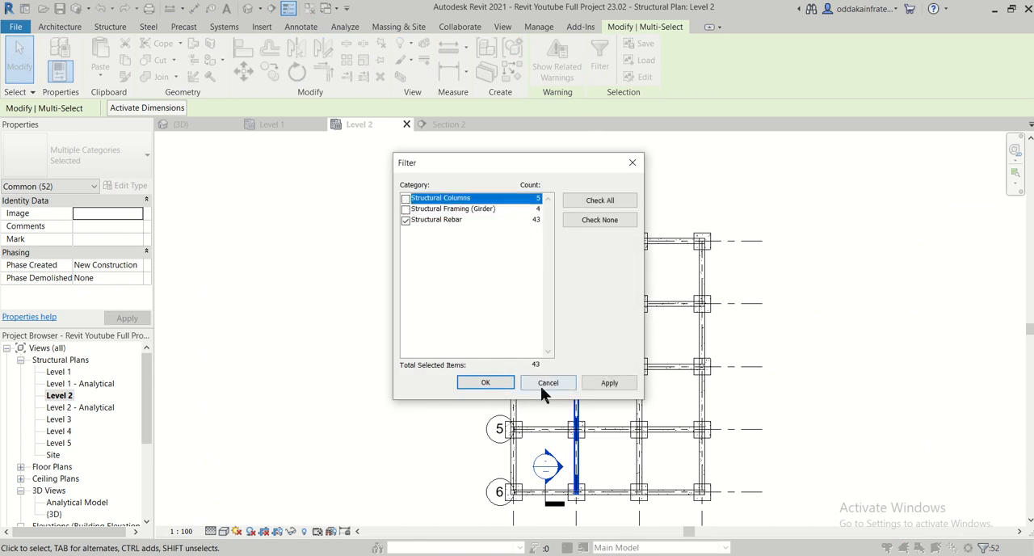
left_click(621, 382)
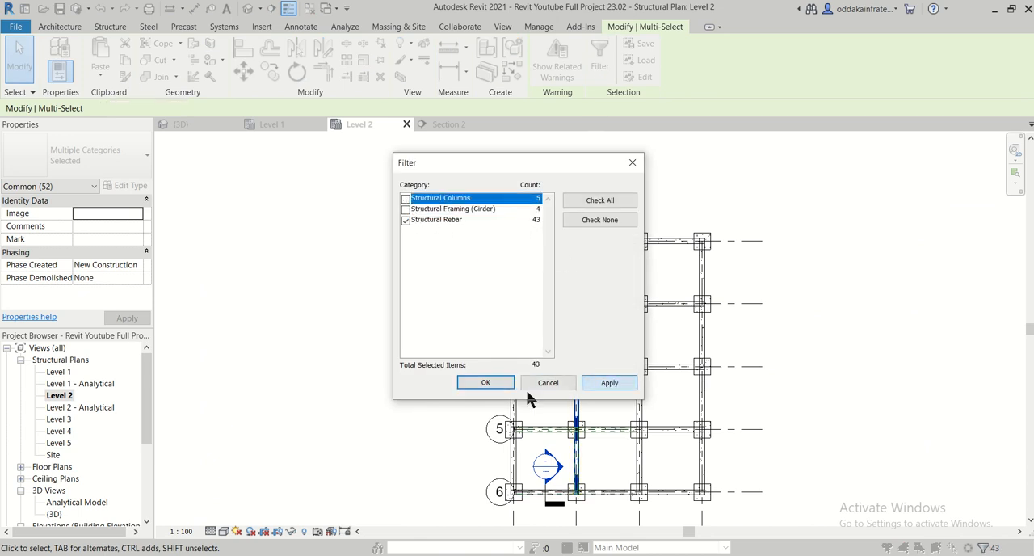
left_click(487, 383)
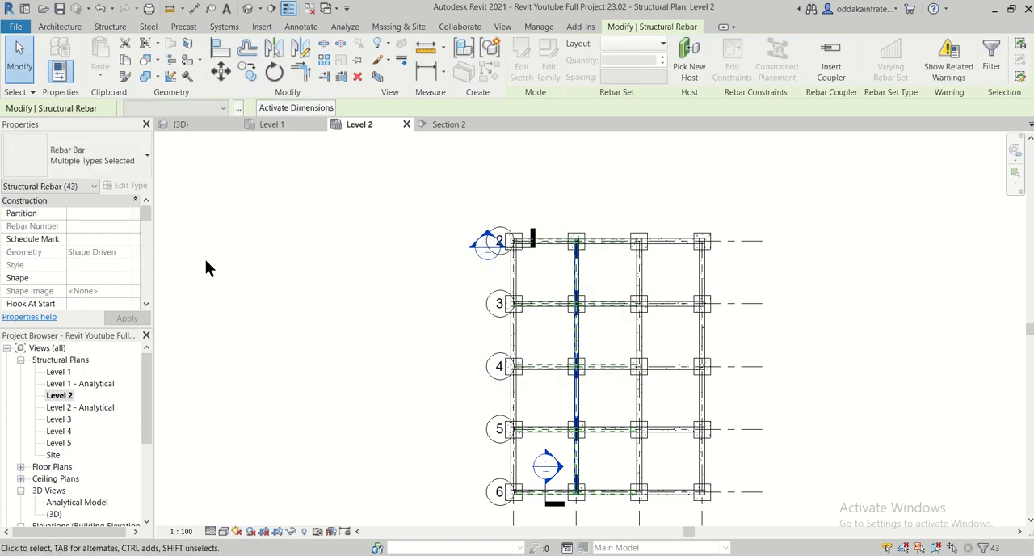
- Set the selected rebar to view unobscured and view as solid in the {3D} view
left_click_drag(143, 212, 149, 240)
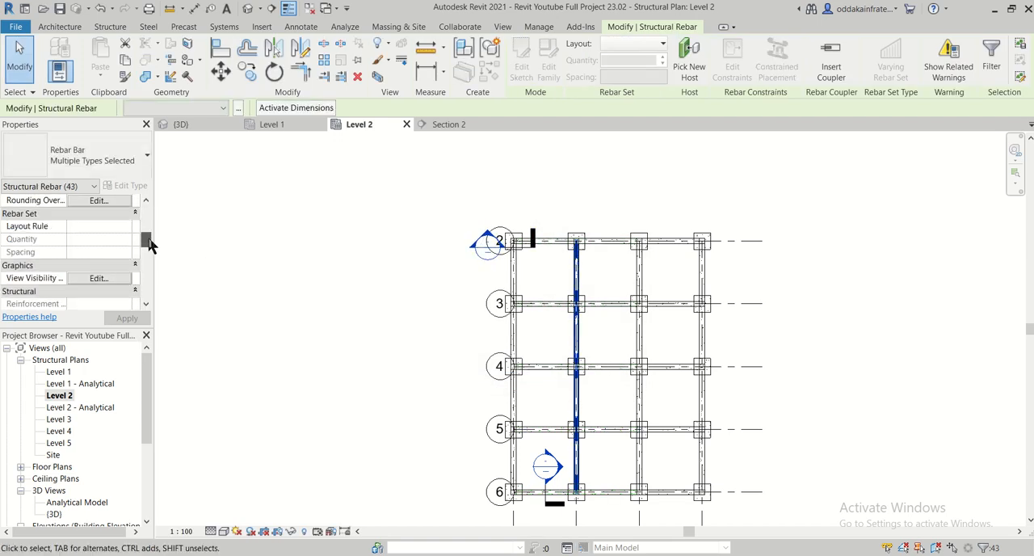
left_click(98, 278)
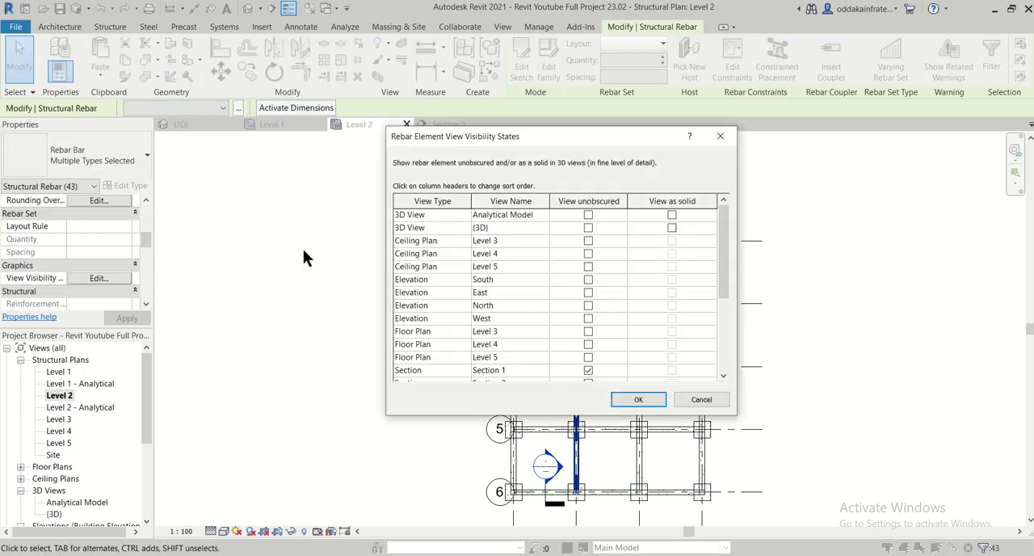
left_click(588, 229)
left_click(672, 229)
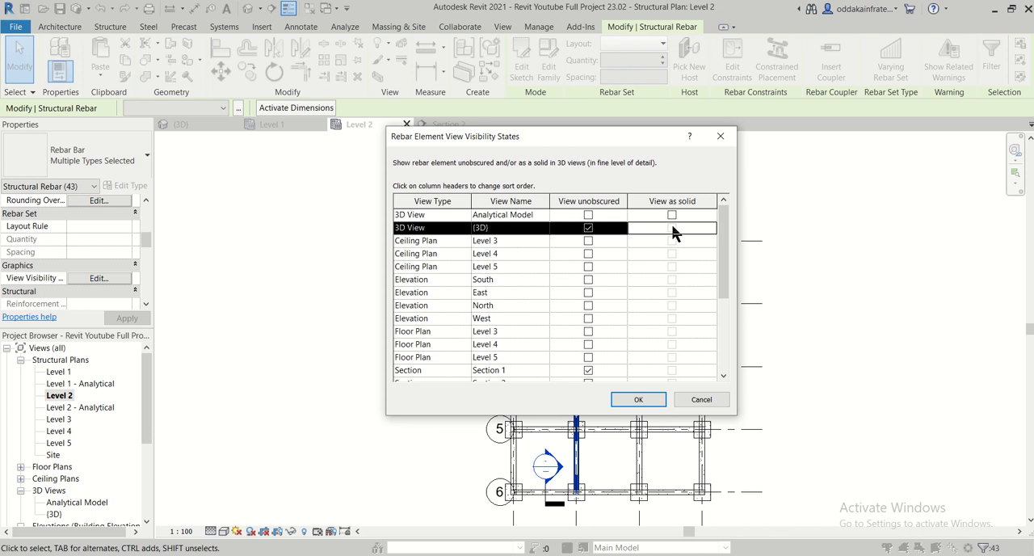
left_click(638, 399)
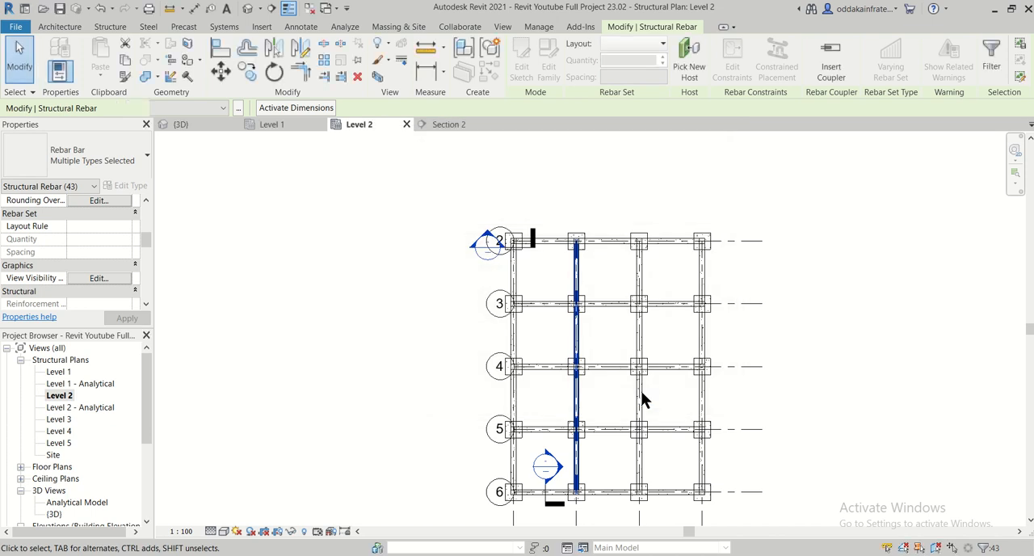
- Examine the beam line's continuous bars and extra top bars around the columns in the 3D view
left_click(181, 125)
scroll(454, 244, "down", 3)
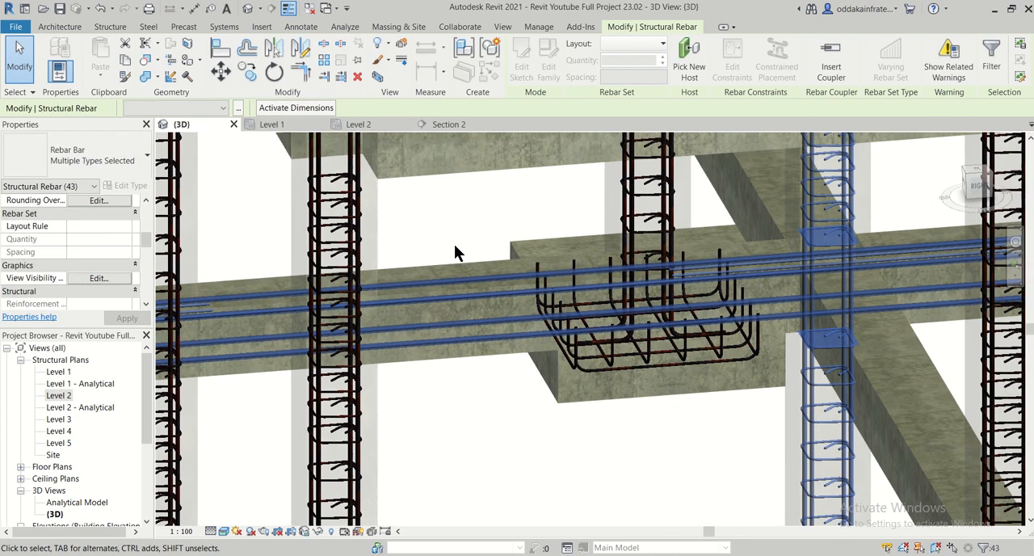
middle_click_drag(454, 250, 312, 353, "shift")
scroll(380, 344, "up", 3)
key("Escape")
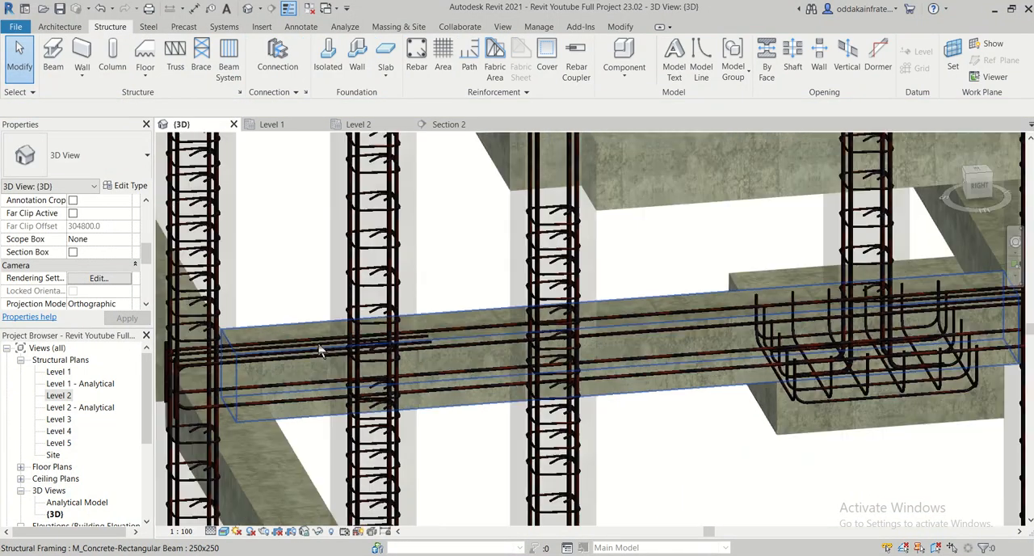
middle_click_drag(334, 350, 548, 390, "shift")
scroll(707, 406, "up", 4)
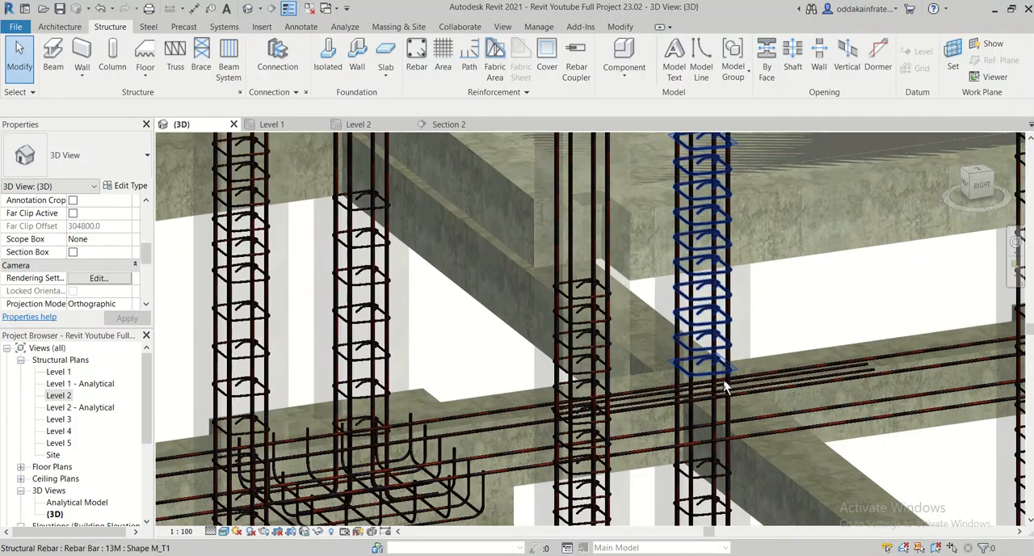
middle_click_drag(725, 386, 165, 346)
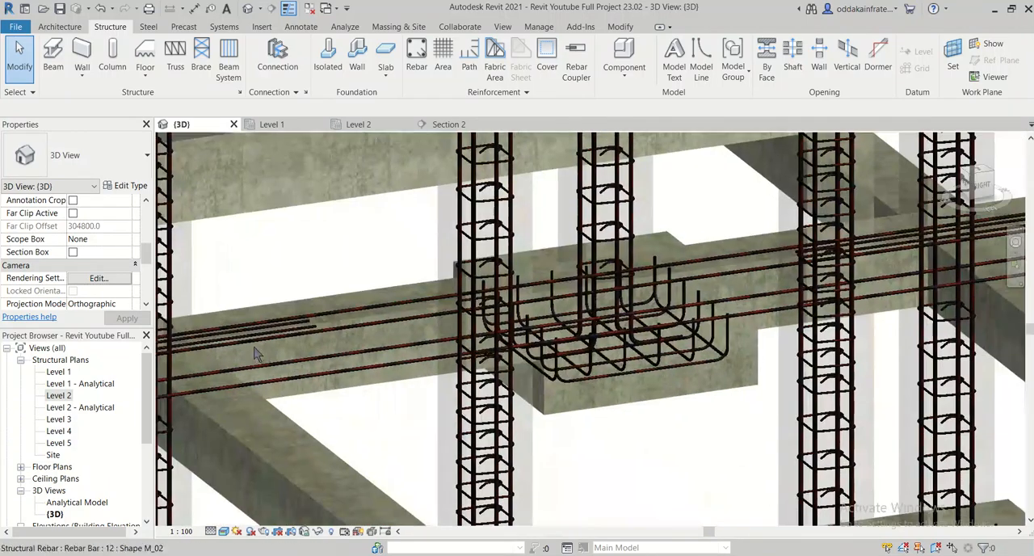
scroll(259, 311, "down", 2)
middle_click_drag(473, 336, 269, 395)
scroll(528, 310, "up", 1)
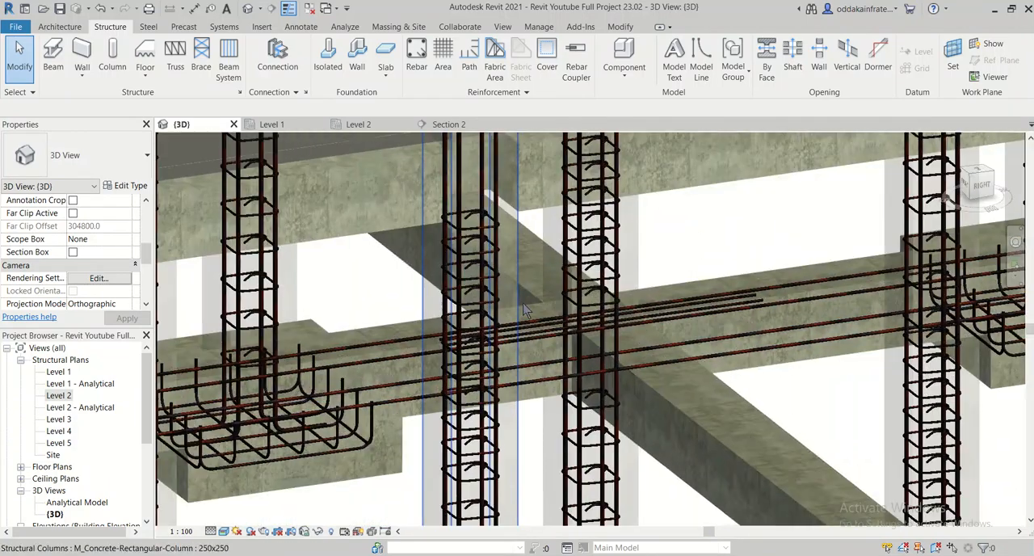
scroll(543, 310, "down", 2)
mouse_move(551, 311)
middle_mouse_down("shift")
mouse_move(616, 349)
mouse_move(482, 341)
mouse_move(607, 316)
mouse_move(547, 318)
middle_mouse_up("shift")
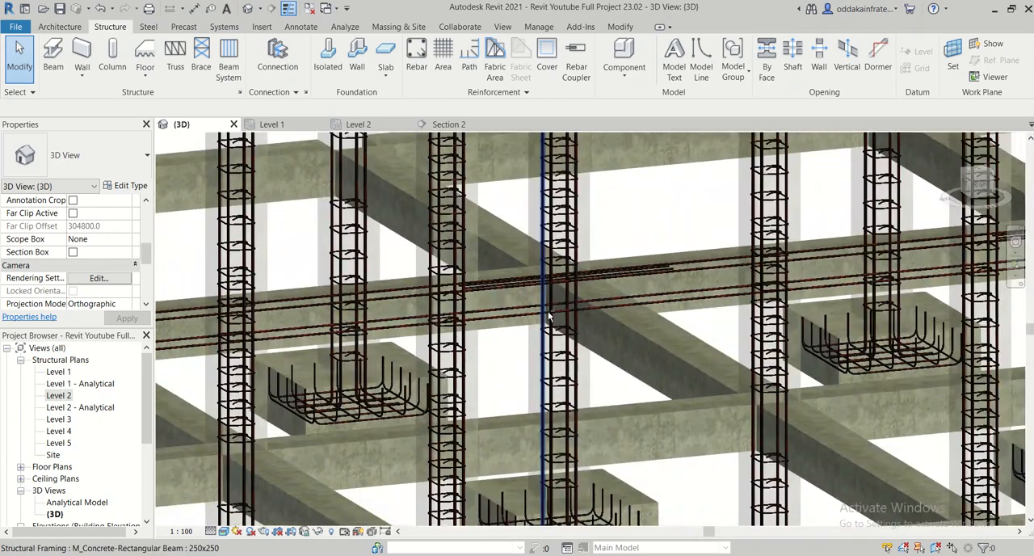
- Inspect the beam line's end anchorage and its overall reinforcement layout across the frame in the 3D view
scroll(548, 319, "down", 1)
middle_click_drag(459, 384, 688, 367)
scroll(672, 365, "up", 5)
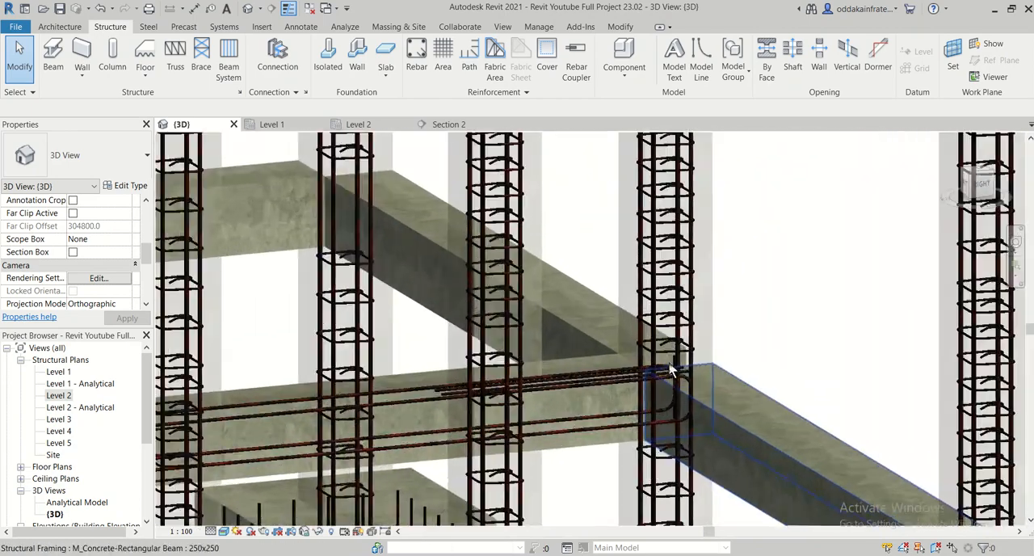
scroll(672, 365, "down", 6)
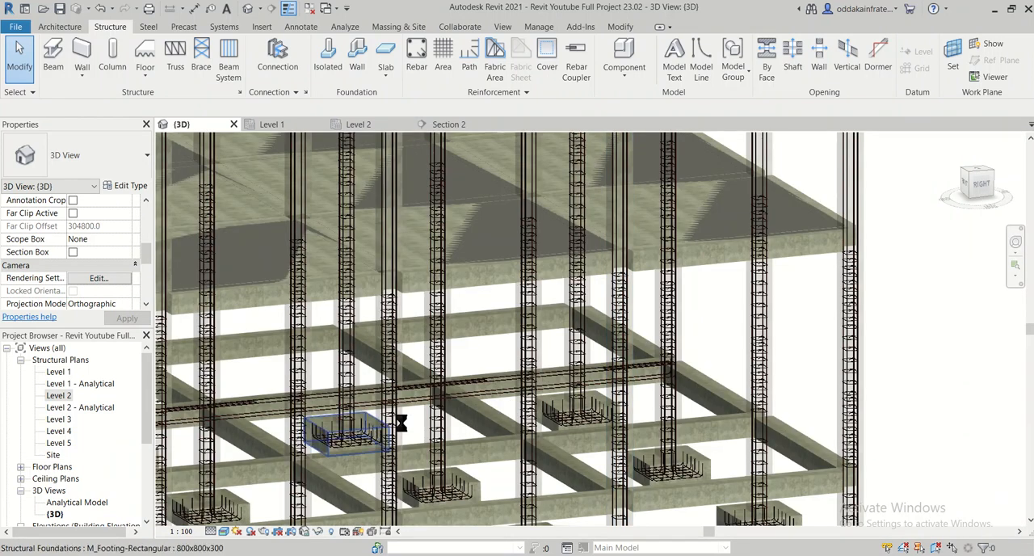
middle_click_drag(328, 428, 414, 420)
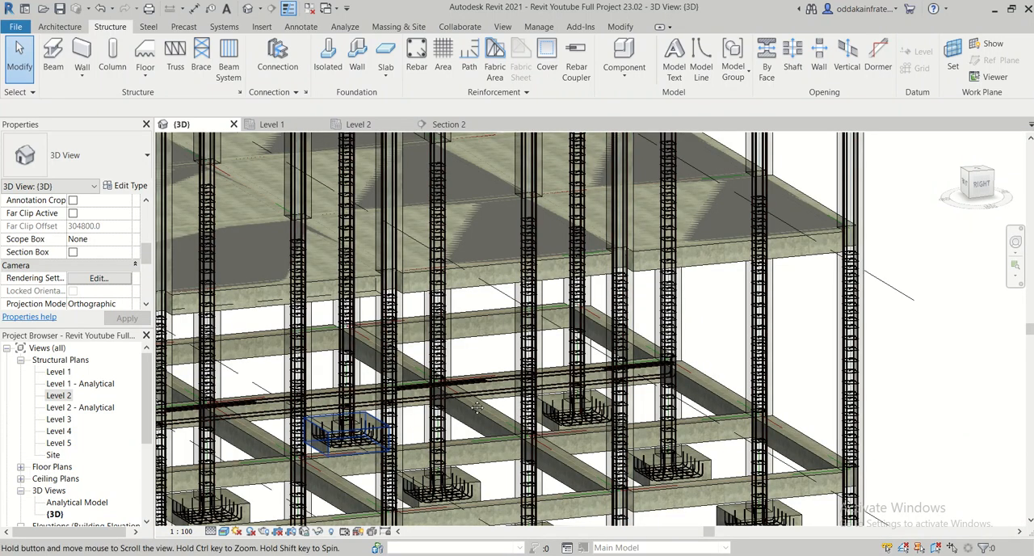
scroll(477, 408, "down", 3)
scroll(372, 390, "up", 4)
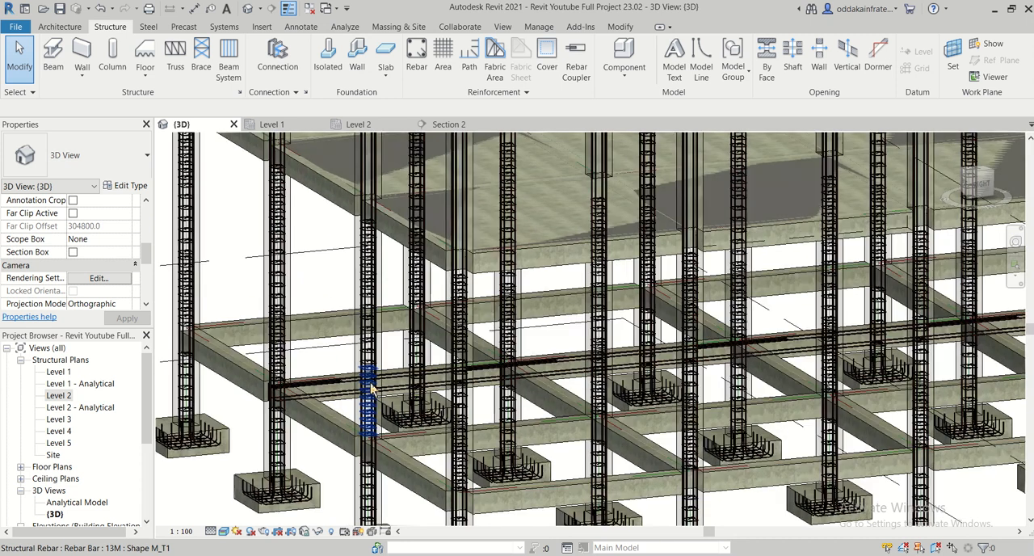
scroll(388, 392, "up", 2)
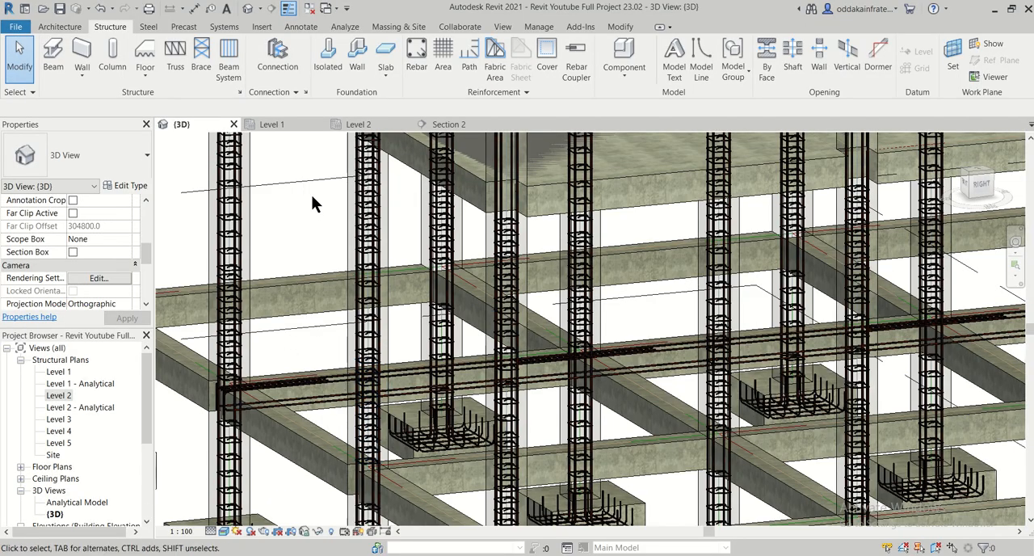
- Examine the beam's top and bottom bars between the columns in the Section 2 view
left_click(378, 126)
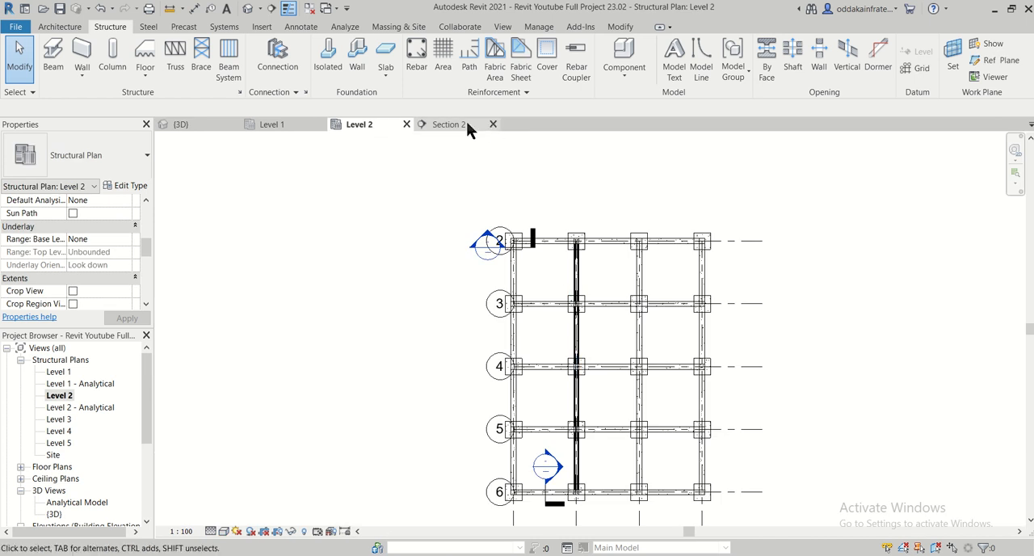
scroll(591, 281, "up", 2)
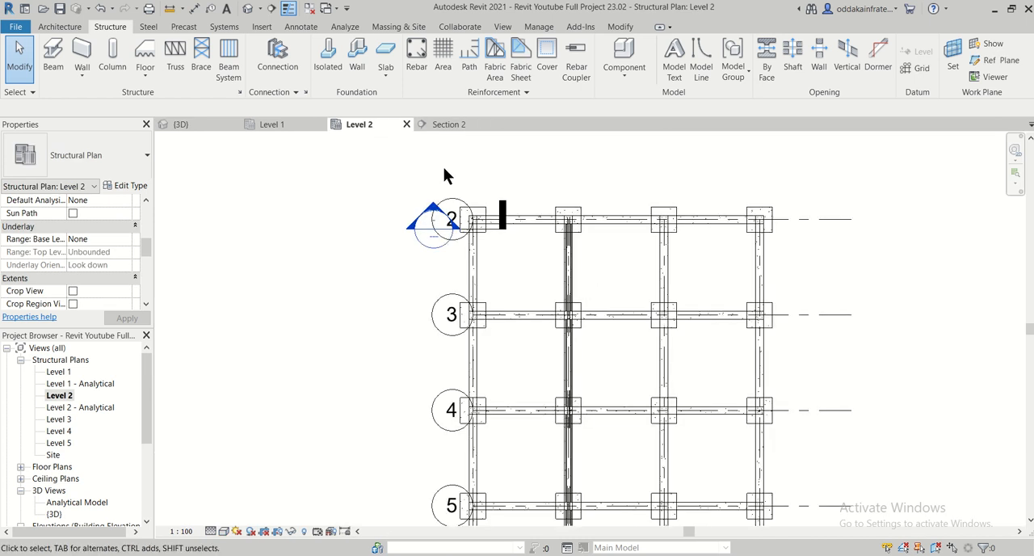
left_click(444, 125)
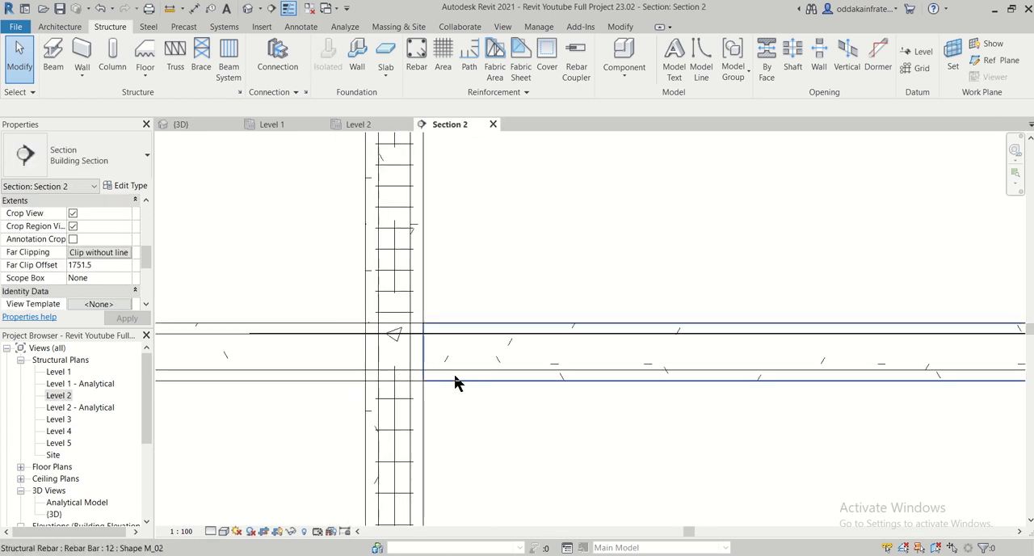
scroll(440, 385, "down", 2)
middle_click_drag(304, 404, 586, 412)
middle_click_drag(359, 408, 705, 412)
scroll(369, 417, "down", 1)
middle_click_drag(370, 417, 446, 425)
scroll(340, 407, "up", 2)
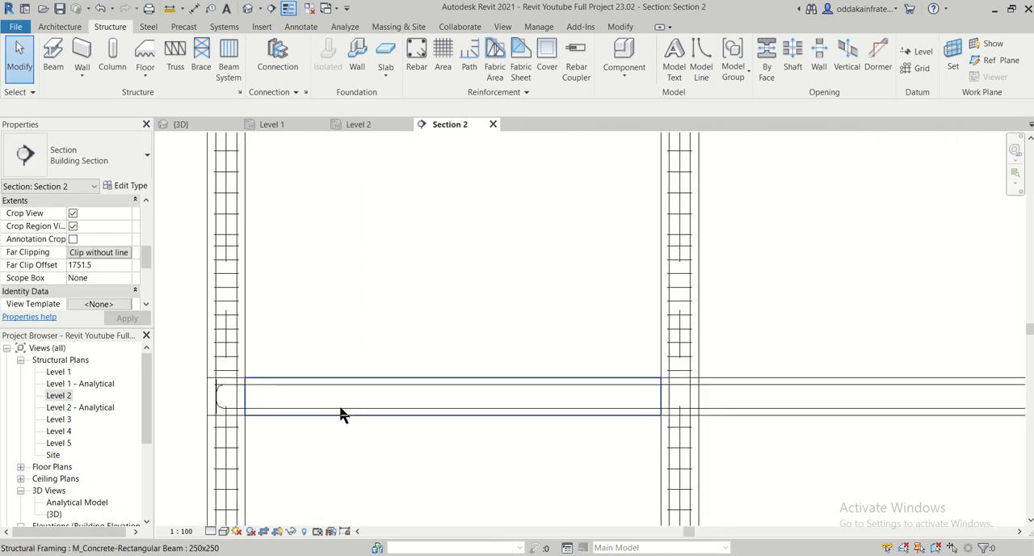
scroll(268, 386, "up", 2)
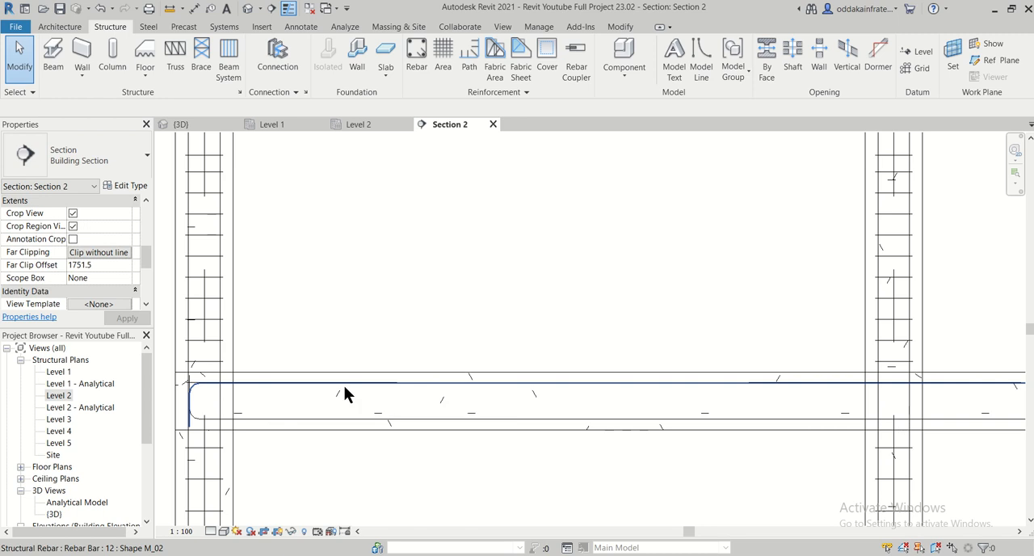
- Select the right 10 mm extra bar at the grid 6 column in the Level 2 plan
left_click(361, 126)
middle_click_drag(583, 394, 508, 187)
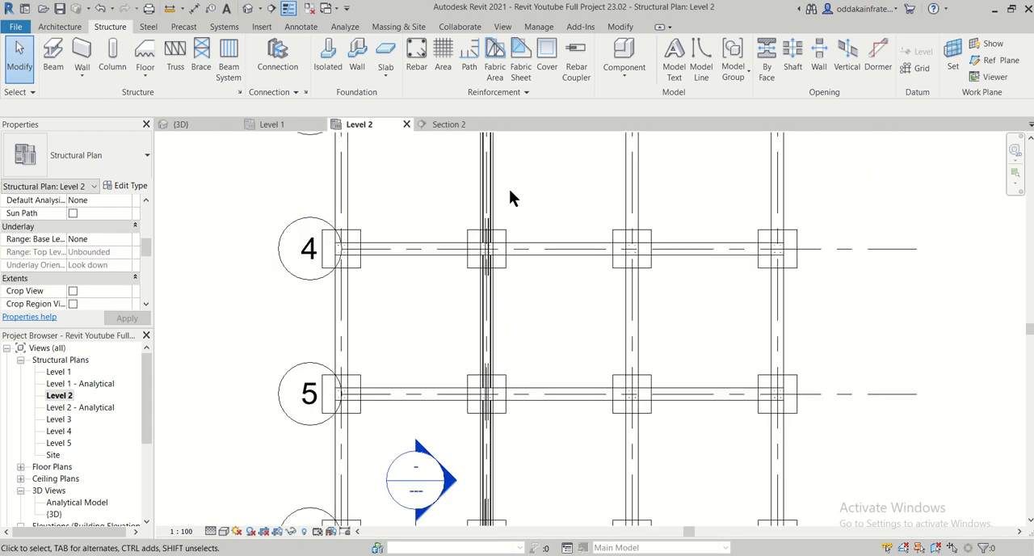
middle_click_drag(519, 450, 501, 302)
scroll(476, 356, "up", 3)
scroll(465, 376, "up", 3)
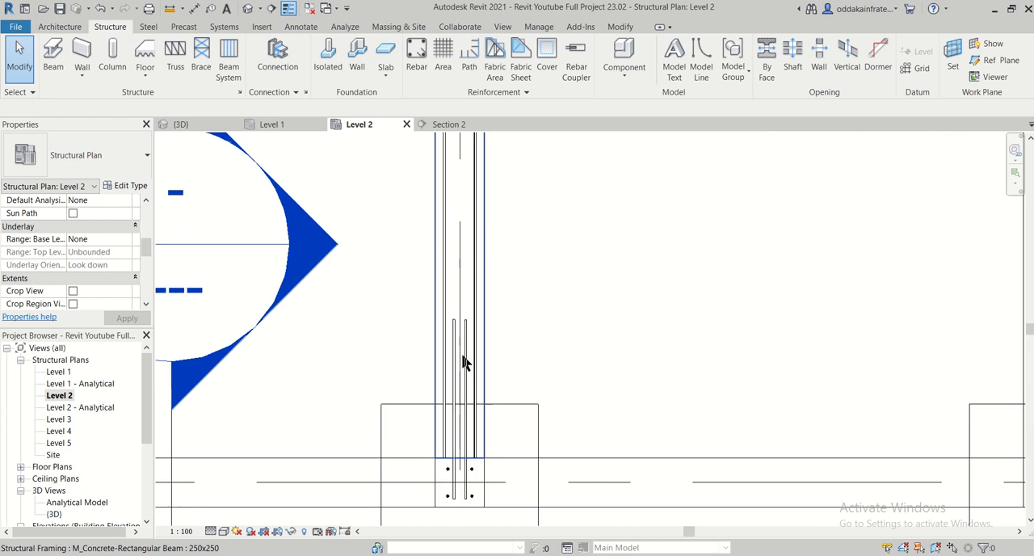
left_click(467, 355)
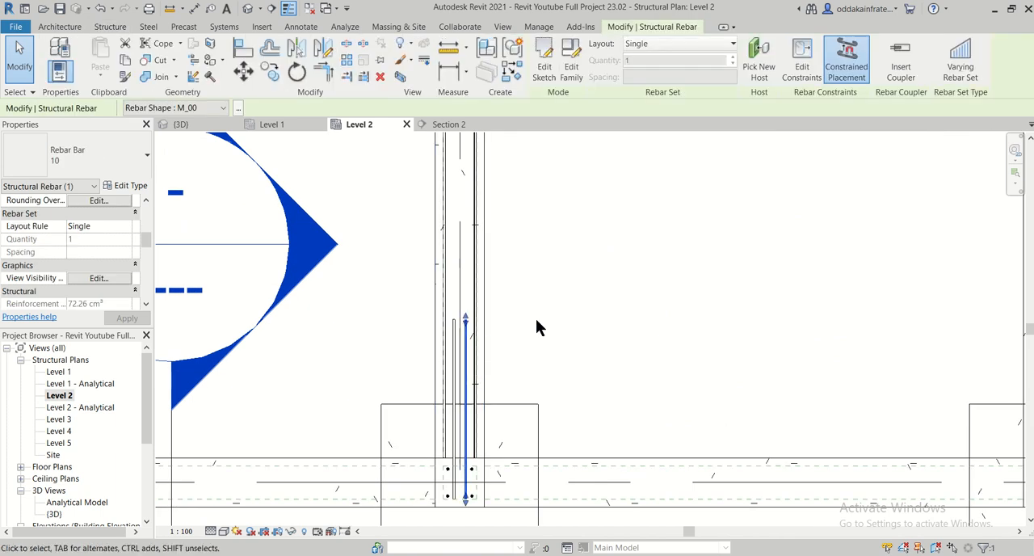
- Copy the selected 10 mm bar straight down to the beam's bottom bar level in the Section 2 view
left_click(449, 126)
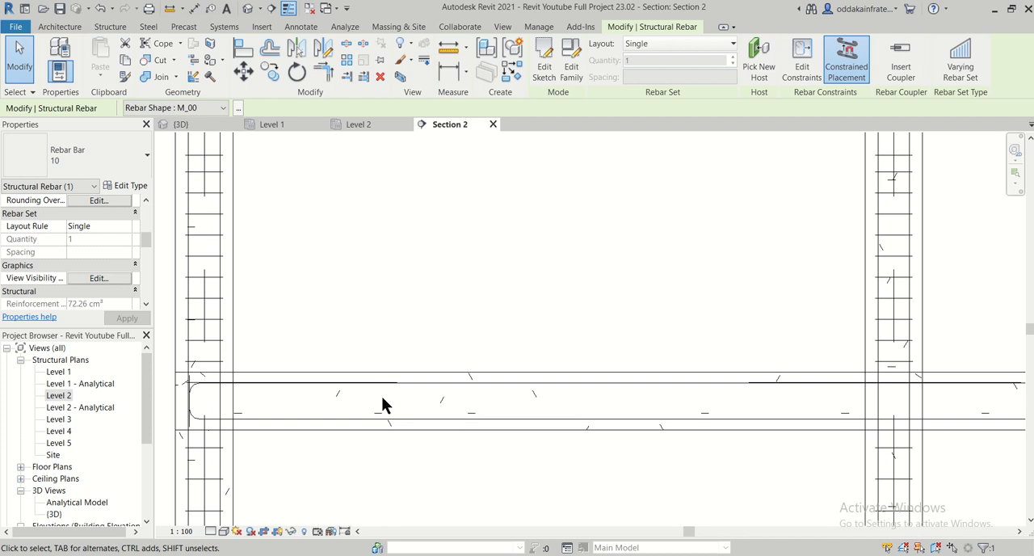
scroll(317, 390, "down", 3)
scroll(818, 411, "up", 4)
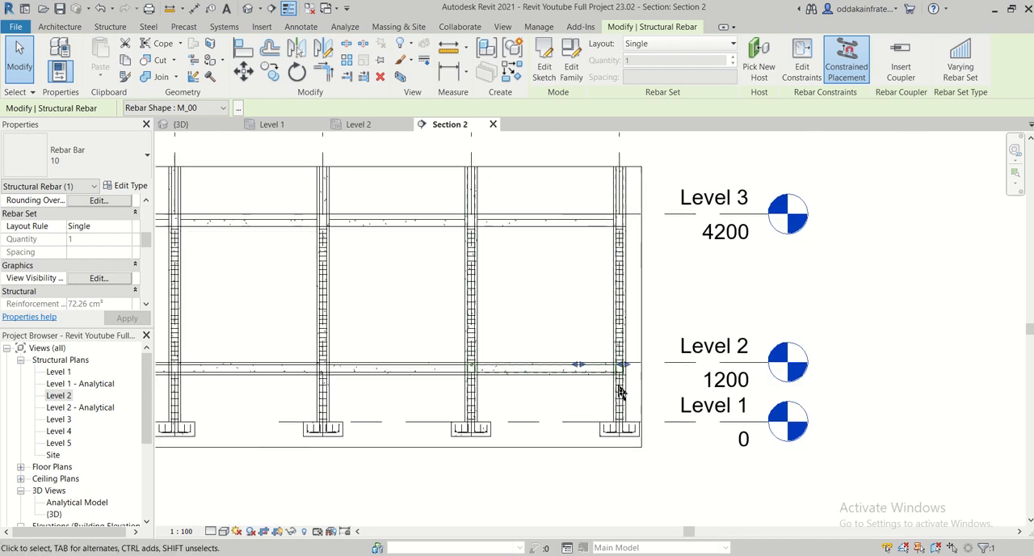
scroll(580, 384, "up", 5)
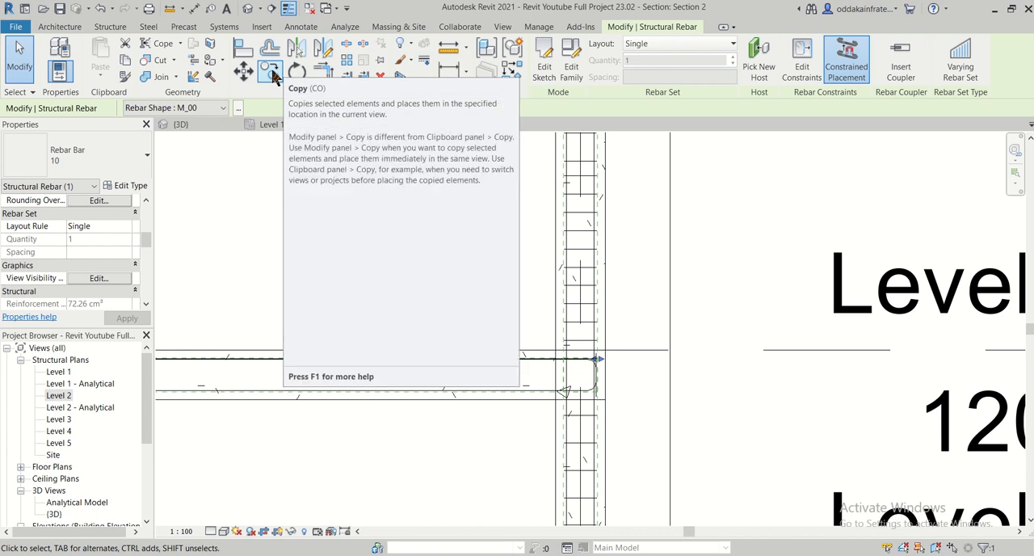
left_click(271, 73)
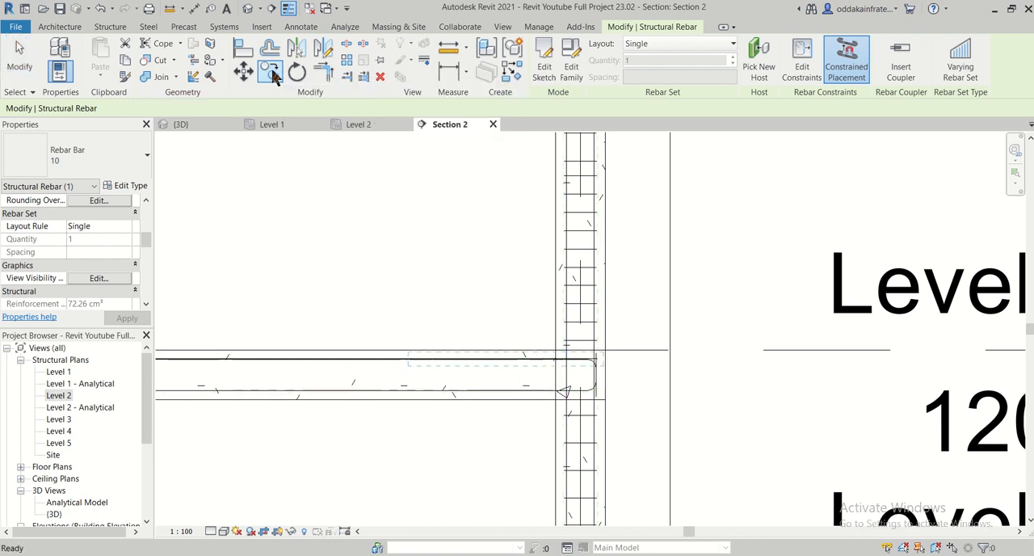
left_click(408, 360)
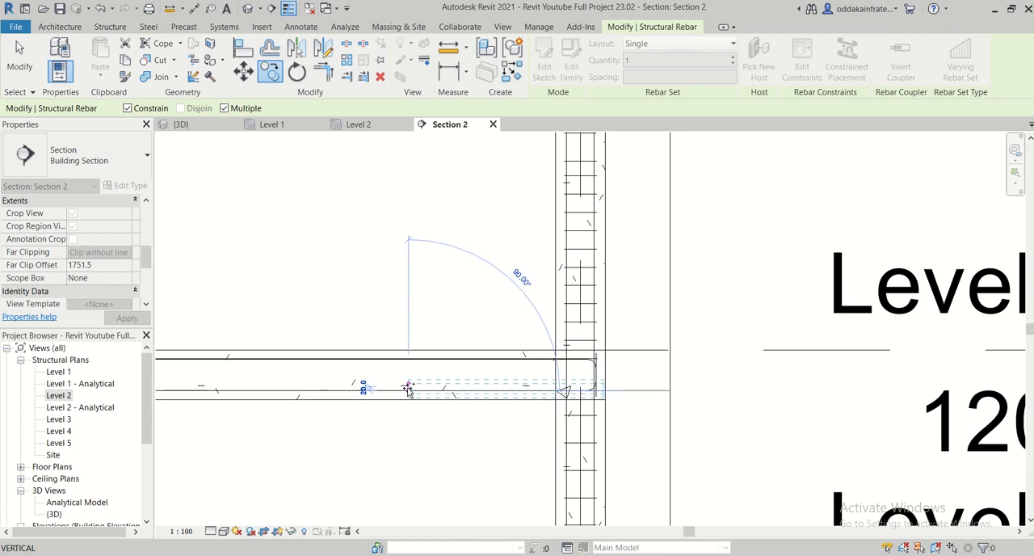
key("Escape")
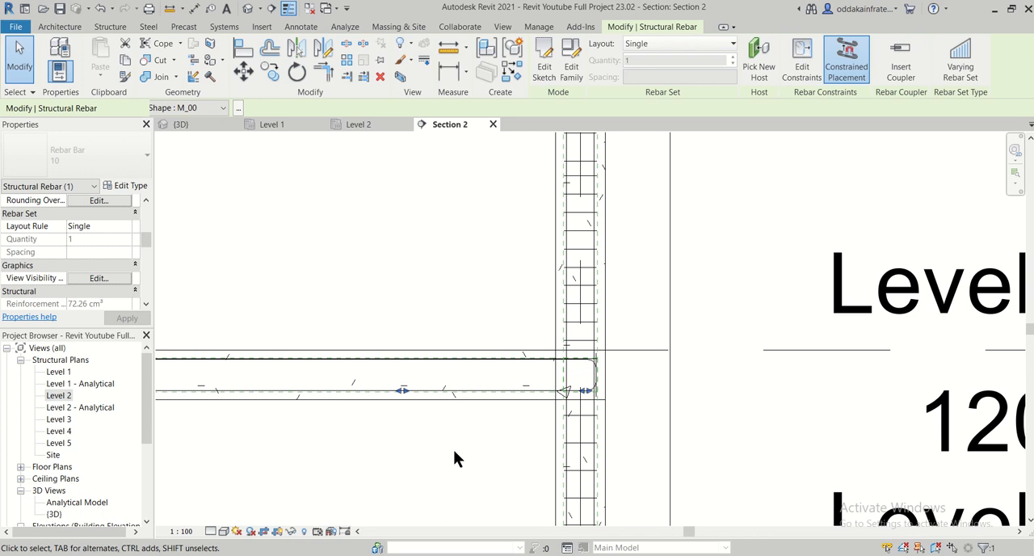
- Nudge the copied 10 mm bottom bar left in the Section 2 view to the middle of the span between grids 5 and 6
key("Left")
key("Left")
key("Left")
key("Left")
key("Left")
key("Left")
key("Left")
key("Left")
key("Left")
key("Left")
key("Left")
key("Left")
key("Left")
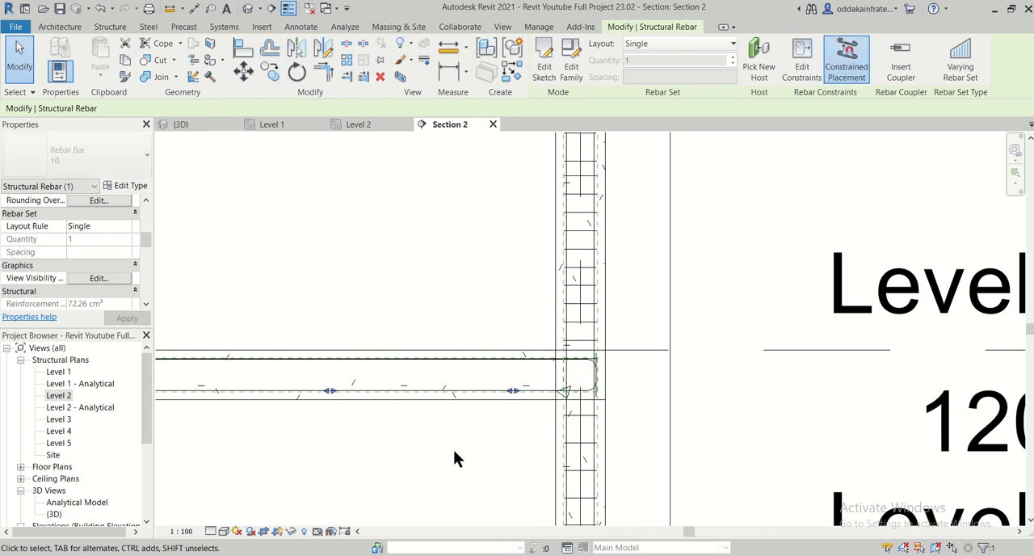
key("Left")
key("Left")
key("Left")
key("Left")
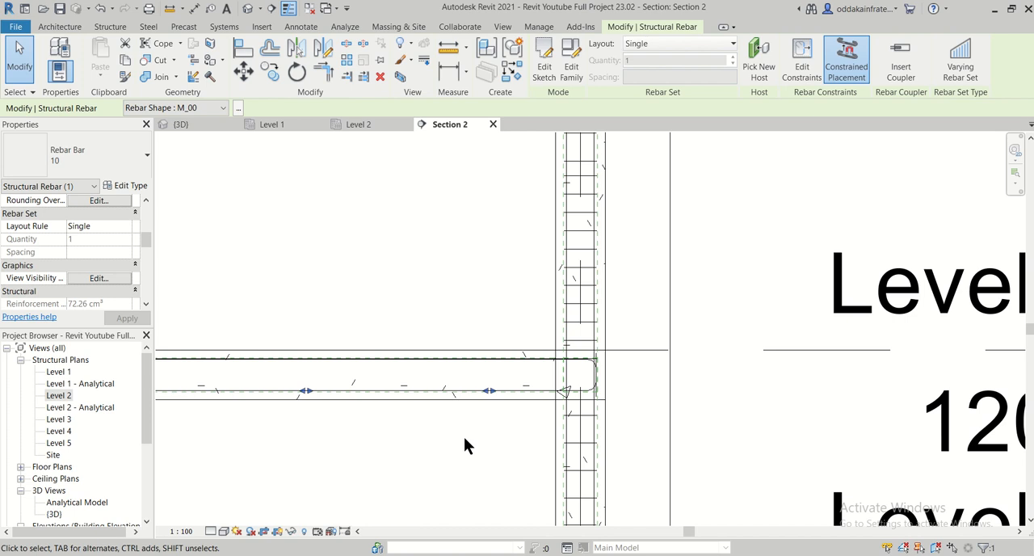
scroll(453, 449, "down", 2)
middle_click_drag(435, 454, 723, 482)
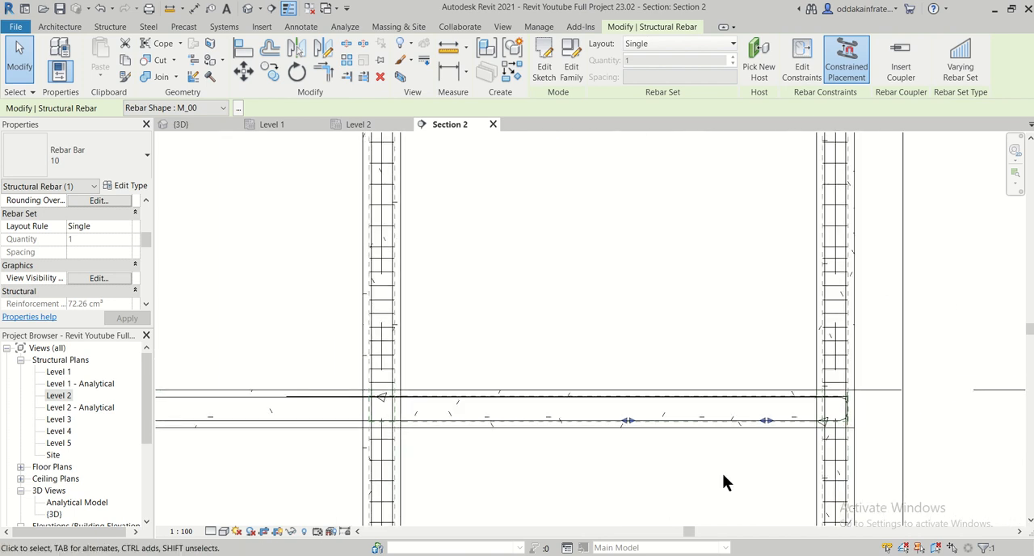
key("Left")
key("Left")
key("Left")
key("Left")
key("Left")
key("Left")
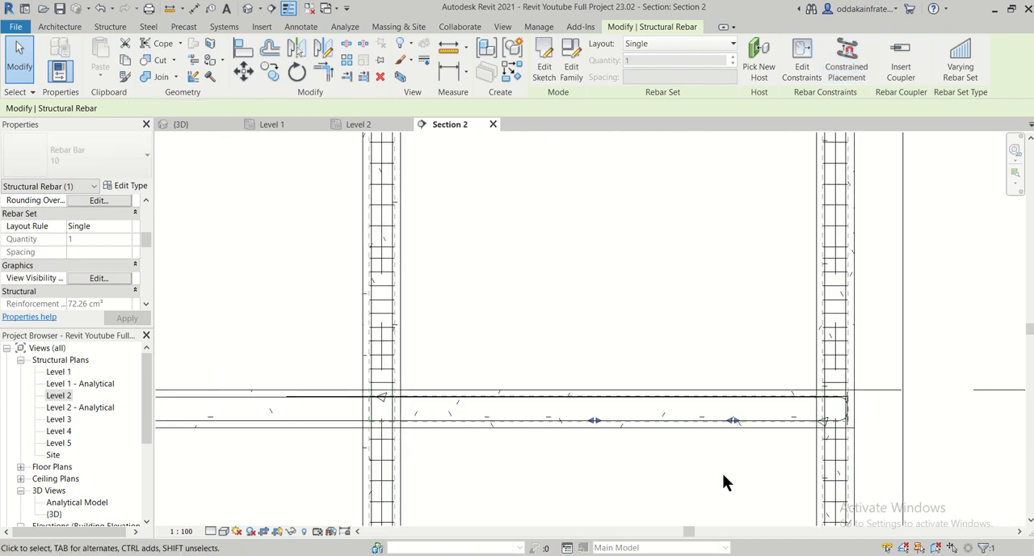
key("Left")
key("Left")
key("Left")
key("Left")
key("Left")
key("Left")
key("Left")
key("Left")
key("Left")
key("Left")
key("Left")
key("Left")
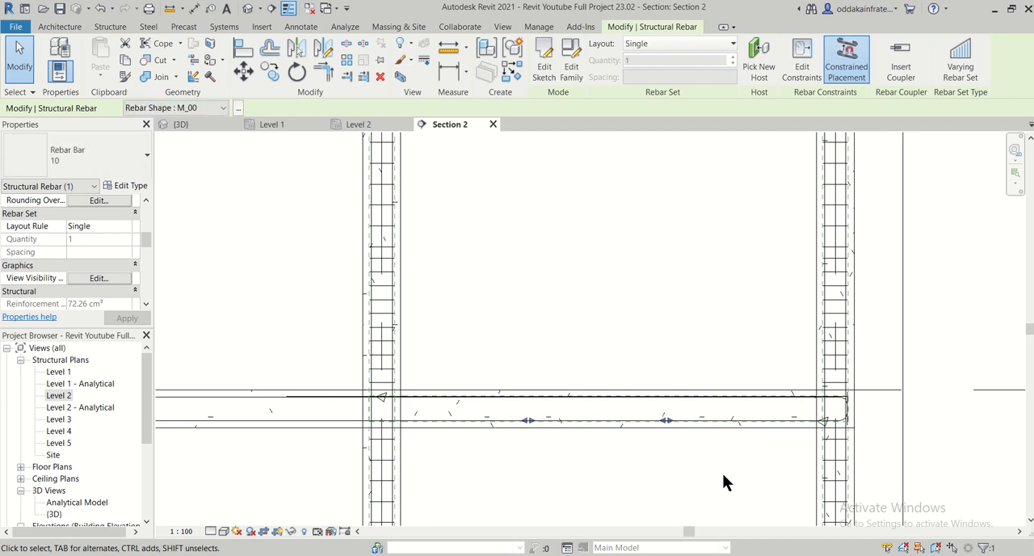
- Set the bottom bar's view visibility to unobscured and solid in the {3D} view
left_click(107, 276)
left_click(671, 228)
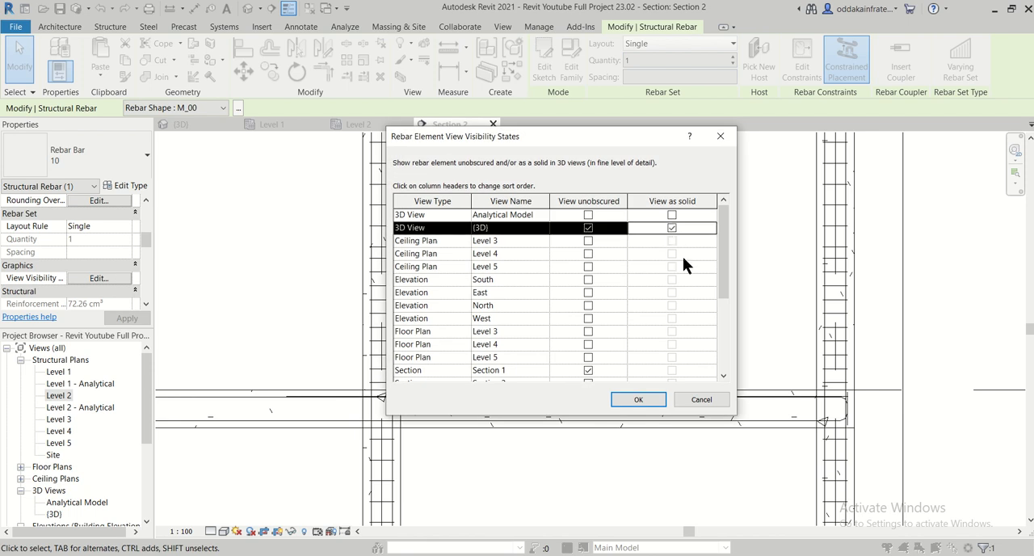
left_click(638, 399)
- Lengthen the 10 mm bottom bar at both ends in the Section 2 view, keeping it centred in the span
scroll(641, 435, "up", 3)
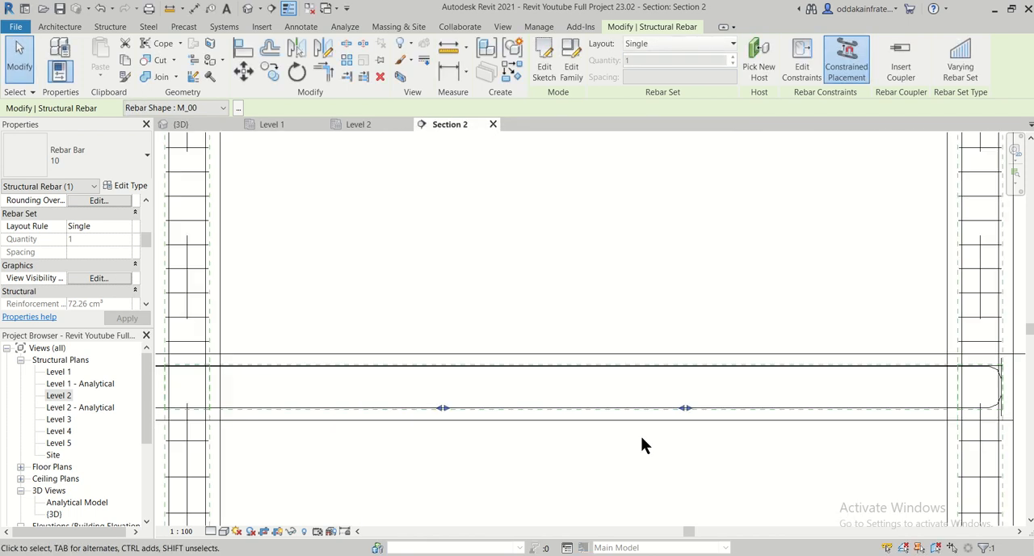
left_click_drag(685, 407, 729, 410)
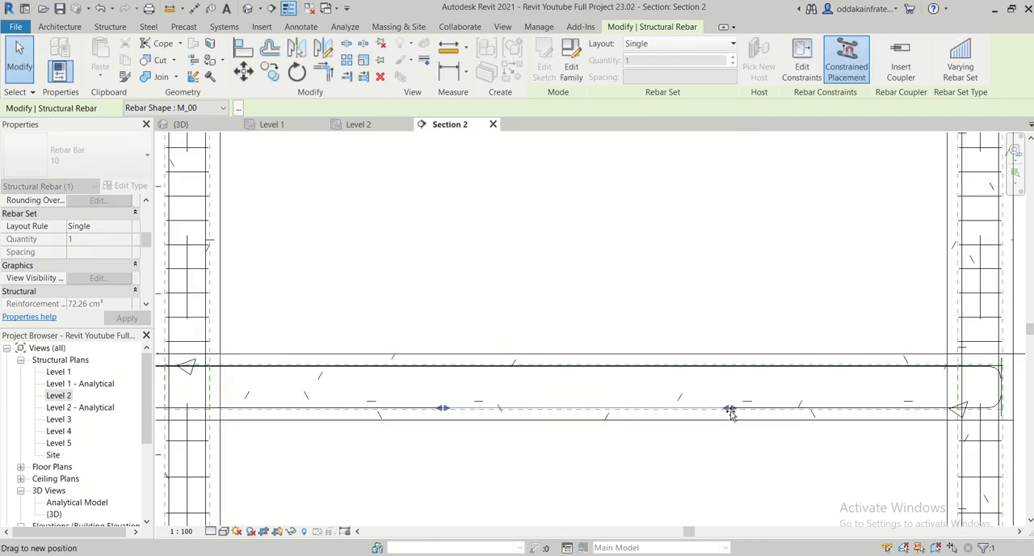
left_click_drag(443, 408, 393, 409)
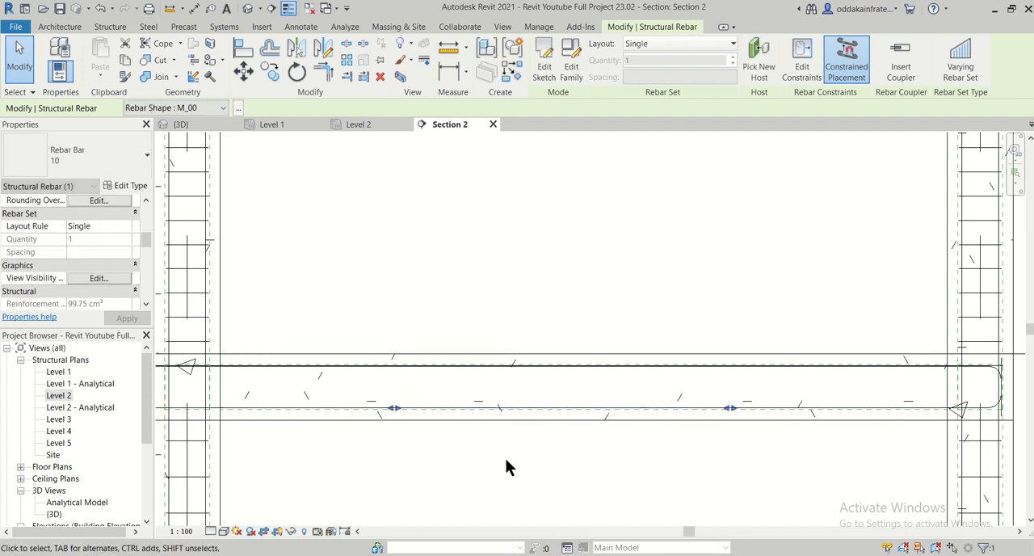
- Nudge the 10 mm bottom bar sideways in the Level 2 plan onto the beam's centreline
left_click(369, 127)
scroll(551, 279, "down", 3)
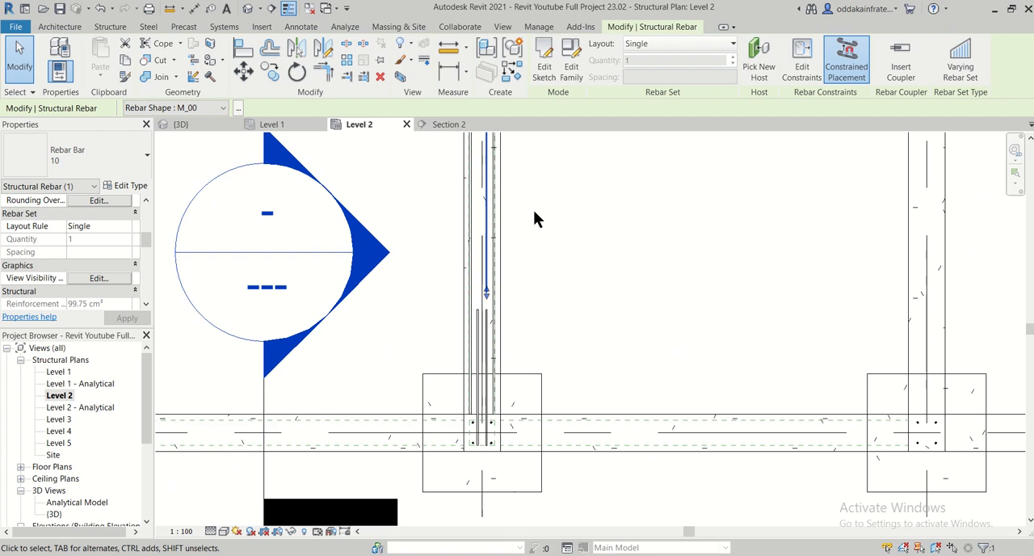
middle_click_drag(533, 219, 531, 341)
scroll(522, 276, "up", 2)
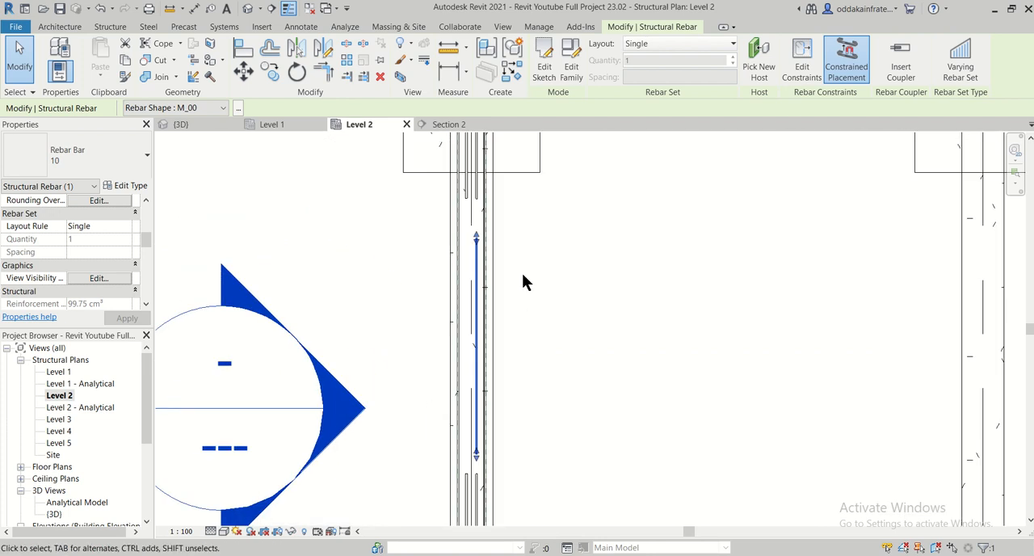
key("Left")
key("Left")
key("Right")
key("Left")
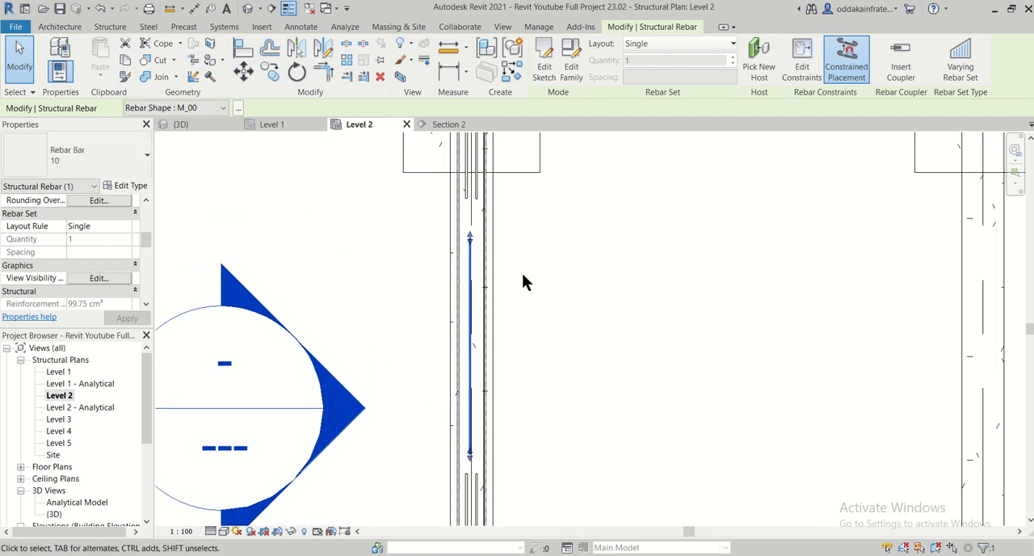
- Extend both ends of the bottom bar in the Level 2 plan to about where the extra top bars end
middle_click_drag(530, 236, 556, 322)
scroll(515, 307, "up", 1)
left_click_drag(495, 327, 494, 293)
scroll(525, 342, "down", 1)
middle_click_drag(570, 370, 540, 235)
mouse_move(463, 377)
left_mouse_down()
mouse_move(462, 399)
mouse_move(465, 391)
left_mouse_up()
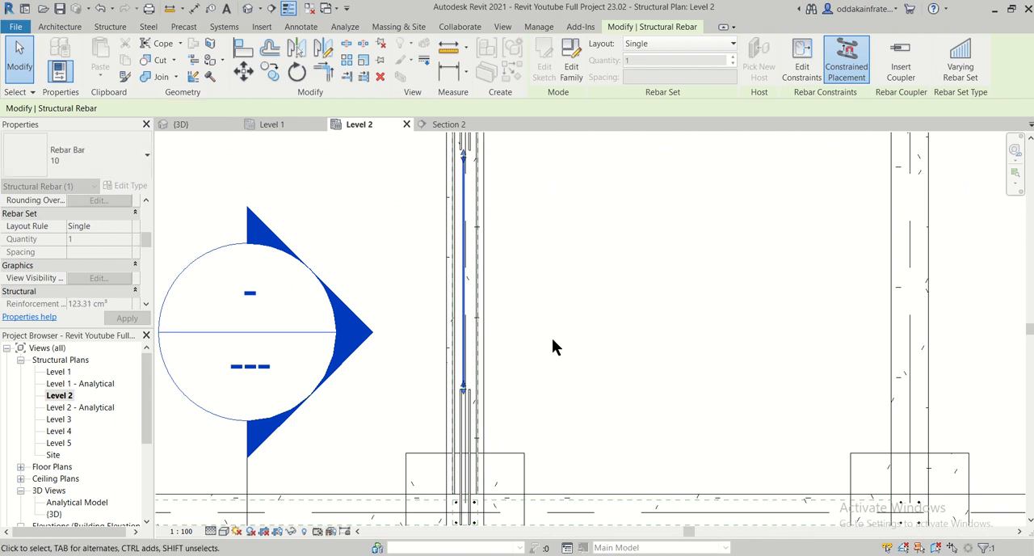
- Inspect the extended bottom bar in the Level 2 plan, the 3D view and the Section 2 view
scroll(551, 323, "down", 2)
middle_click_drag(552, 291, 564, 355)
scroll(513, 259, "up", 3)
scroll(517, 272, "down", 1)
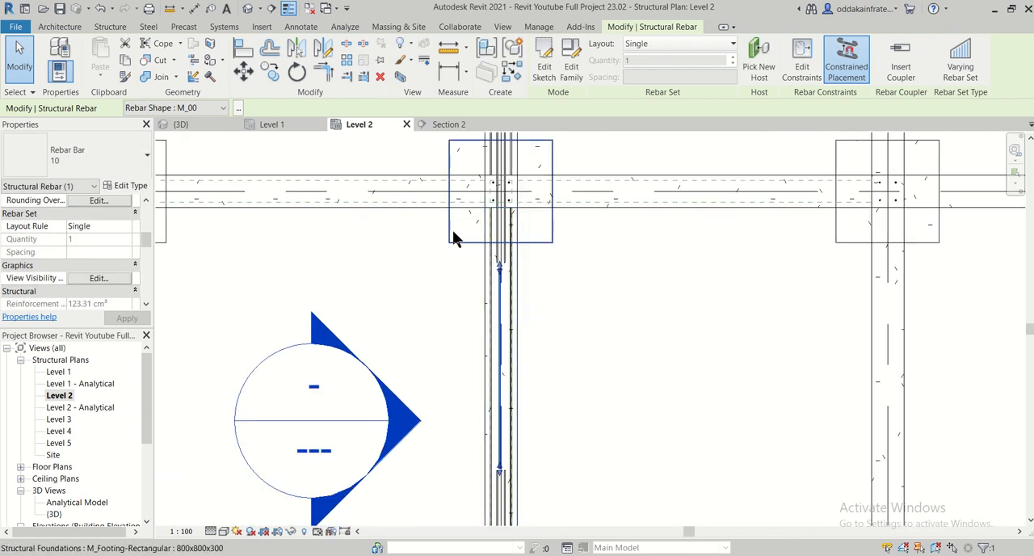
left_click(185, 126)
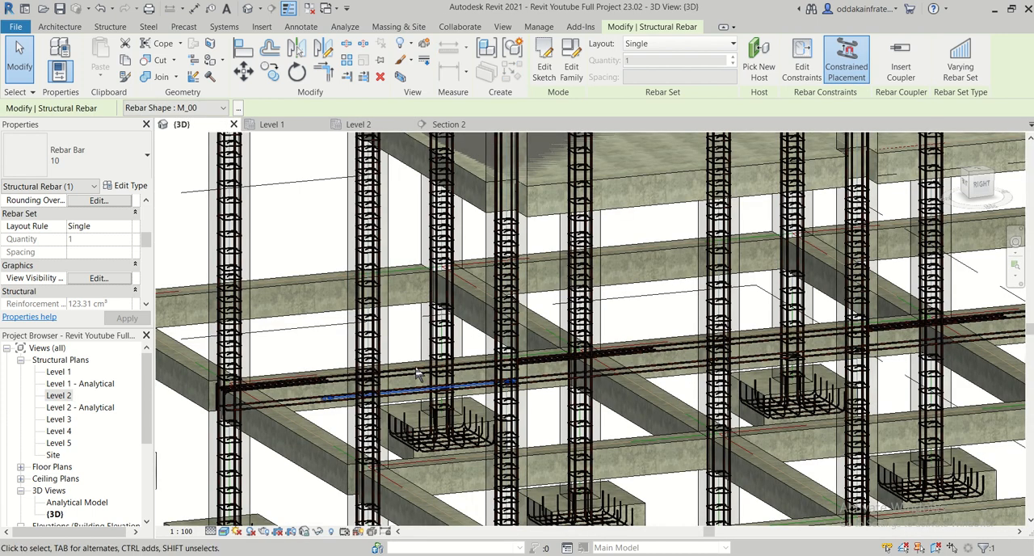
key("Escape")
scroll(395, 406, "up", 3)
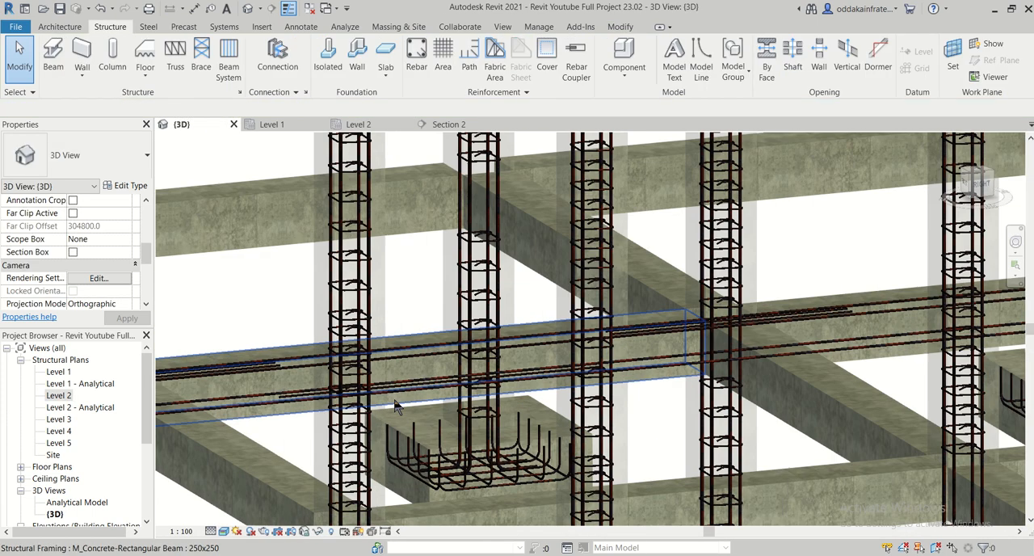
scroll(396, 406, "up", 3)
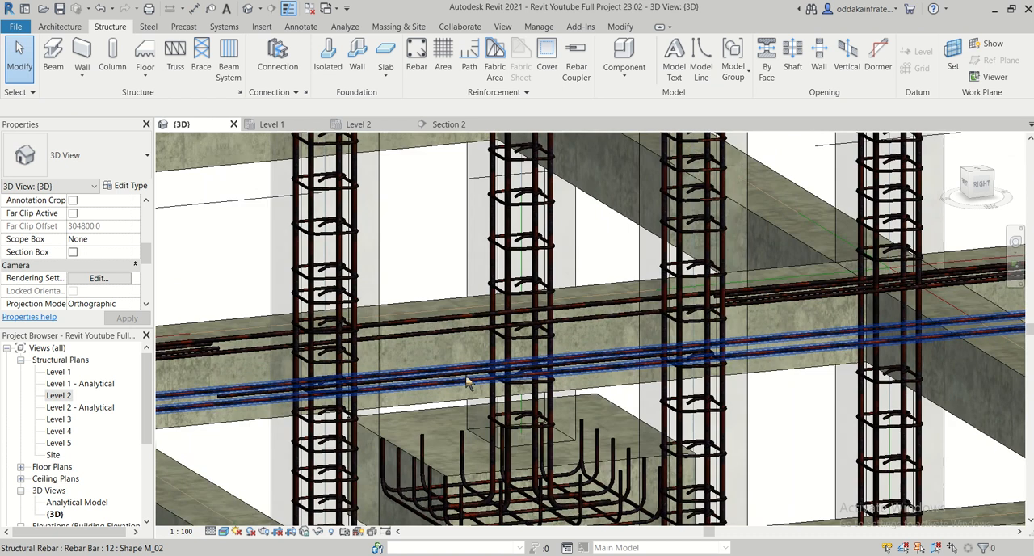
left_click(455, 127)
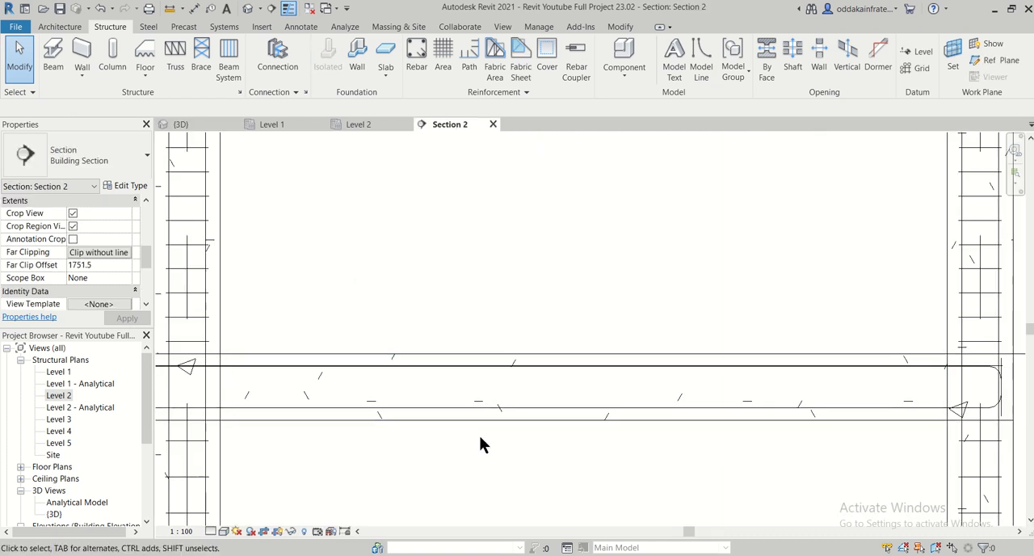
scroll(481, 432, "down", 5)
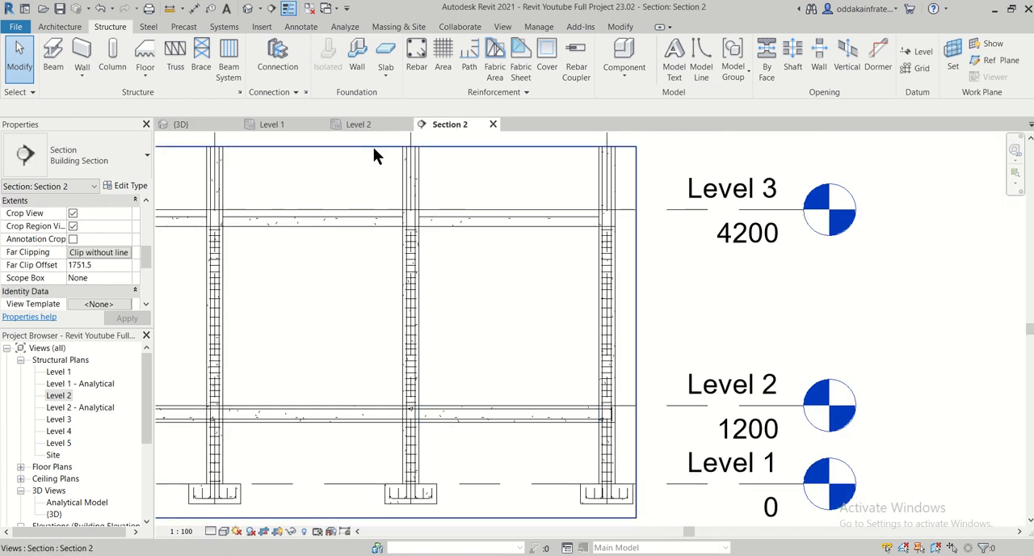
- Copy the 10 mm bottom bar in the Level 2 plan from the grid 5–6 span into the spans up to grid 2, using multiple copies
left_click(378, 125)
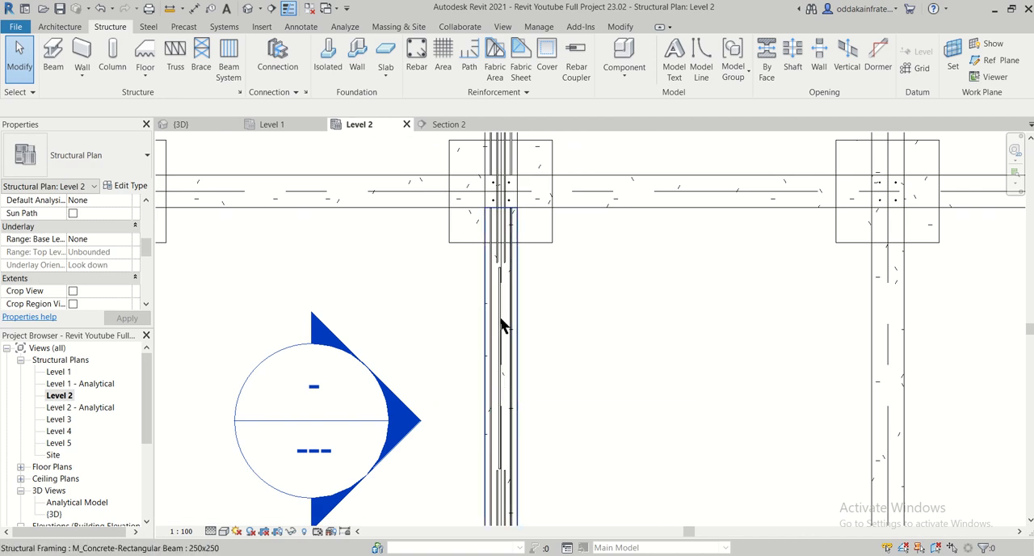
scroll(499, 316, "up", 3)
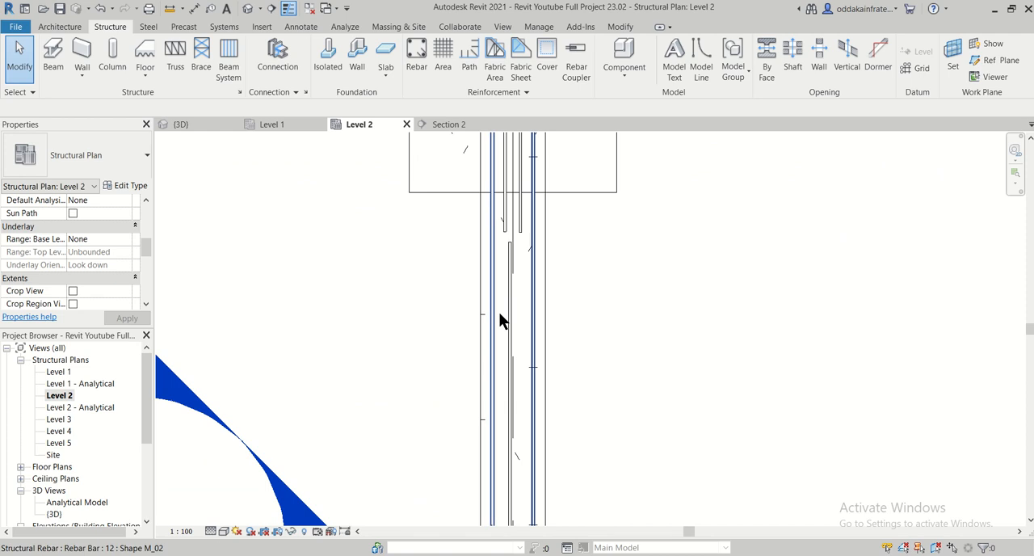
left_click(509, 323)
scroll(590, 329, "down", 5)
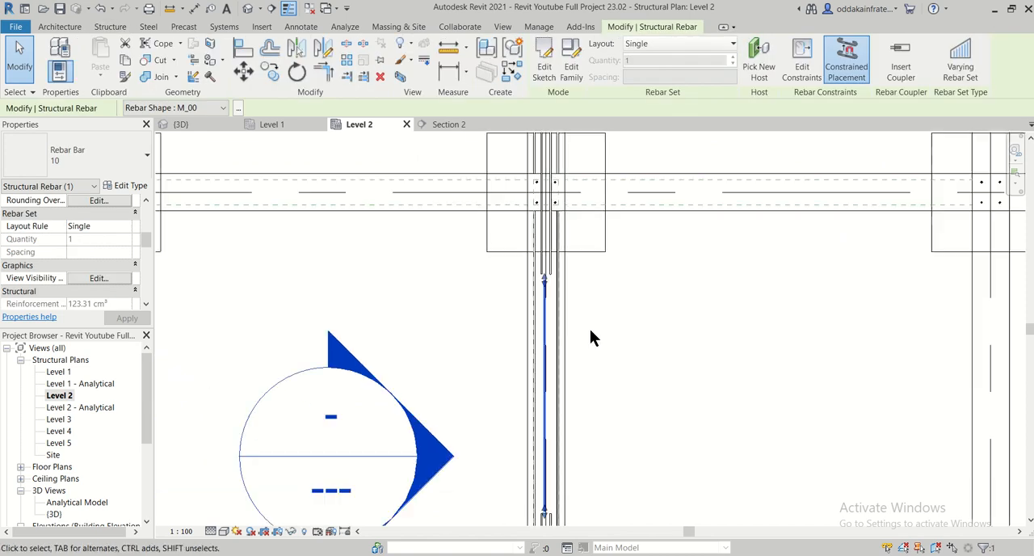
middle_click_drag(657, 429, 601, 374)
scroll(607, 352, "down", 2)
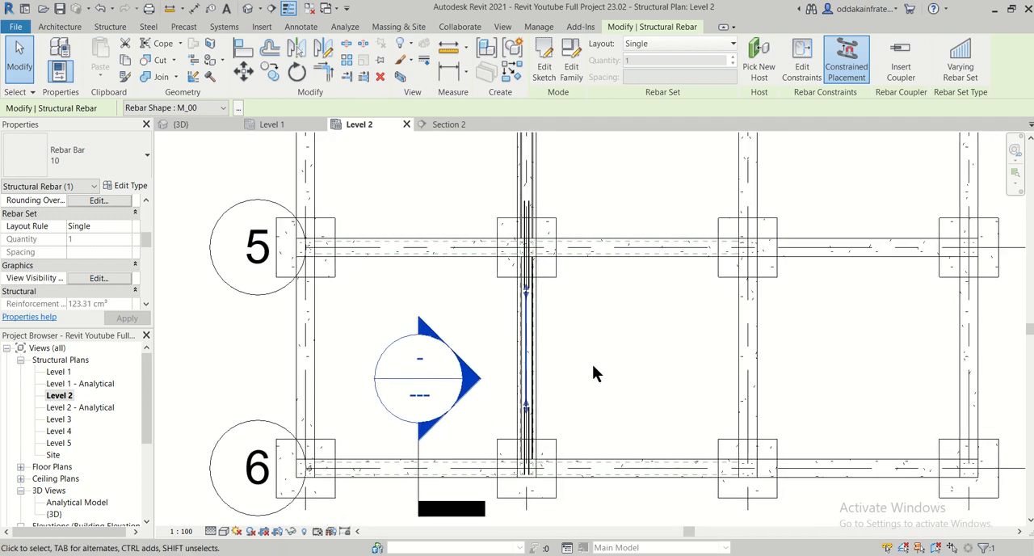
left_click(272, 73)
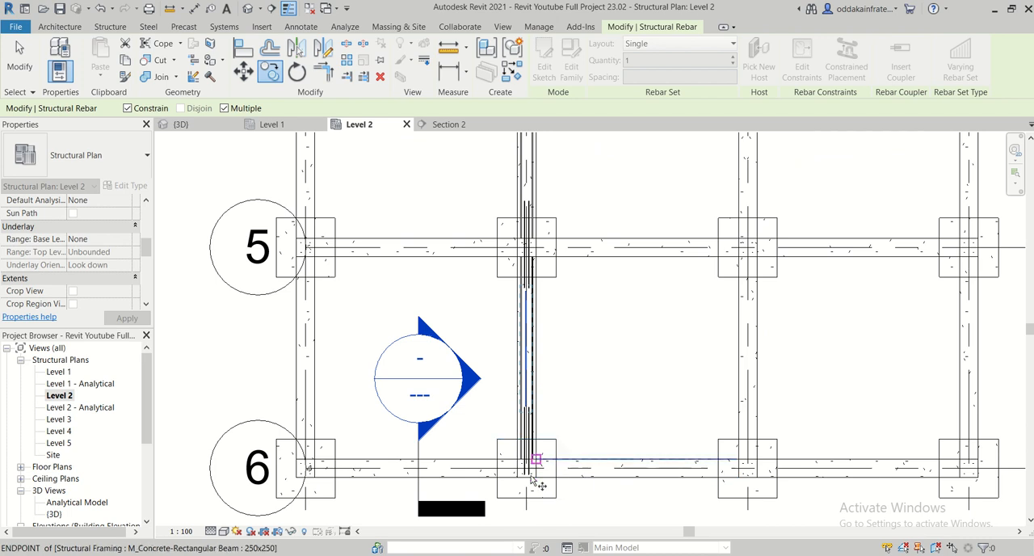
scroll(531, 480, "up", 2)
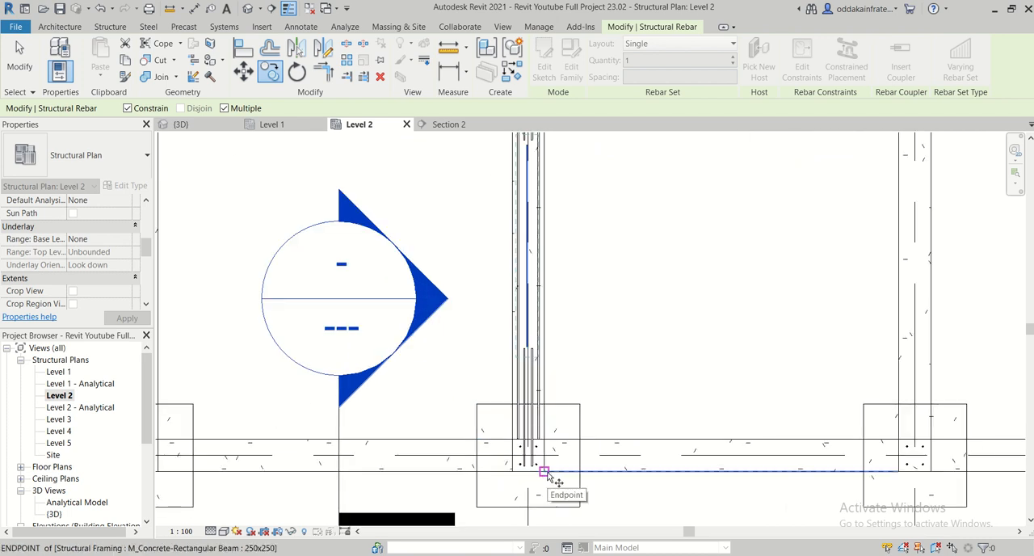
middle_click_drag(556, 242, 588, 500)
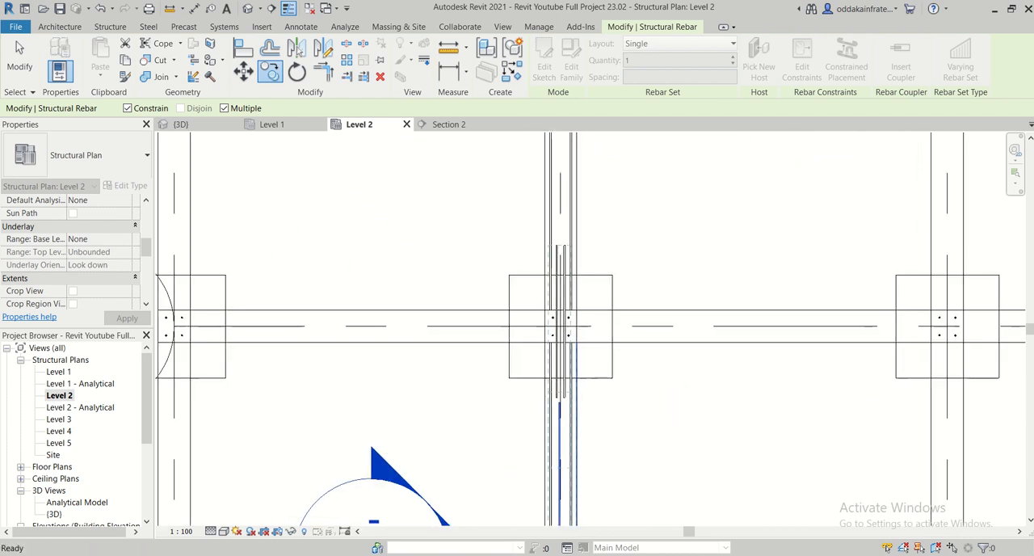
left_click(580, 311)
middle_click_drag(596, 178, 591, 502)
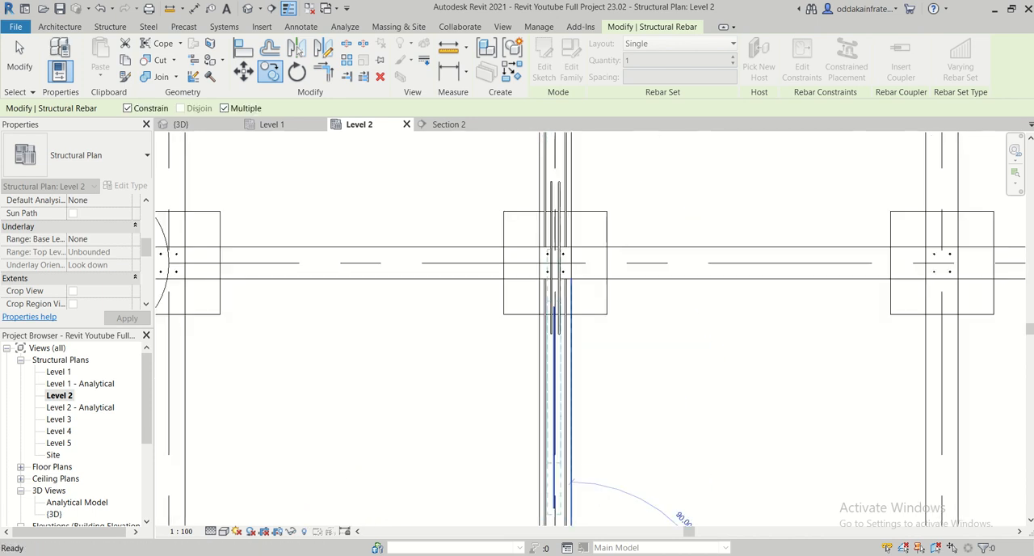
left_click(573, 248)
middle_click_drag(591, 232, 591, 450)
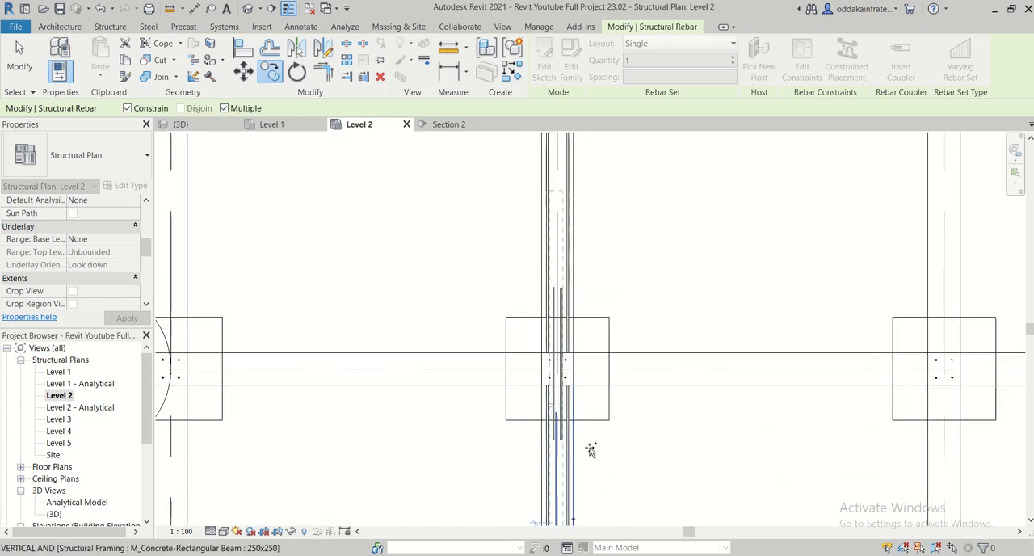
left_click(577, 354)
middle_click_drag(600, 263, 606, 523)
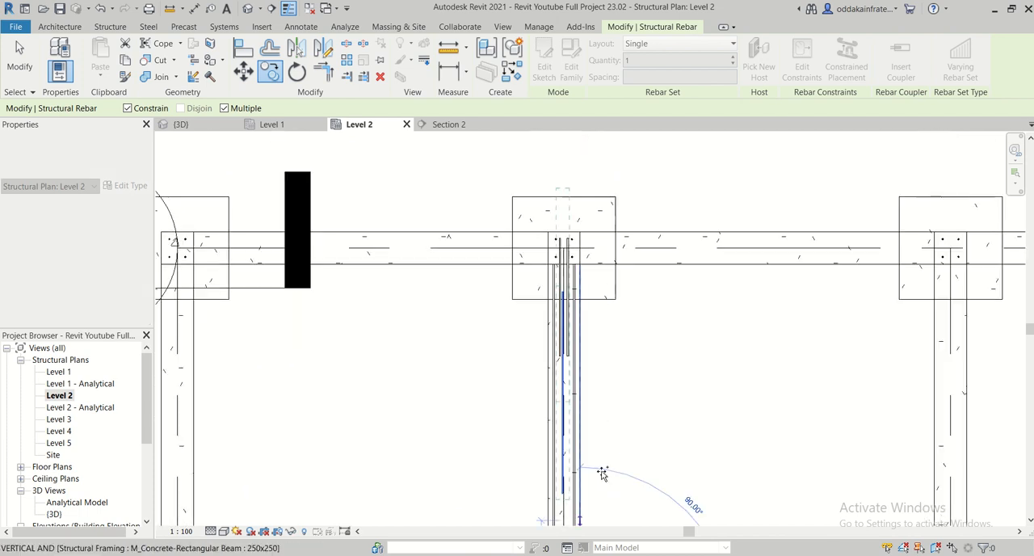
left_click(590, 426)
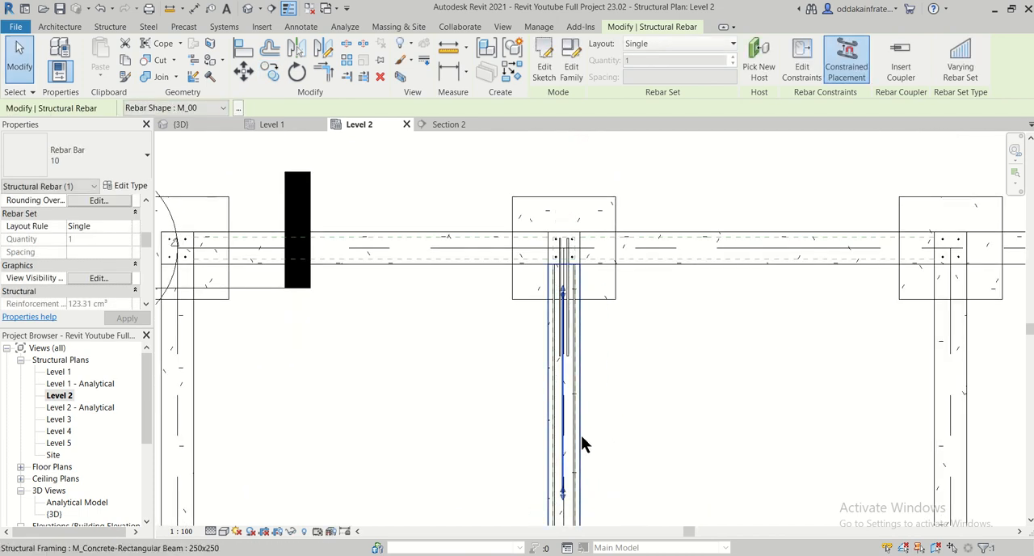
key("Escape")
- Examine the copied bottom bars' positions relative to the columns and extra top bars along the beam line in the Level 2 plan
scroll(564, 440, "down", 2)
scroll(564, 441, "down", 3)
middle_click_drag(582, 453, 579, 351)
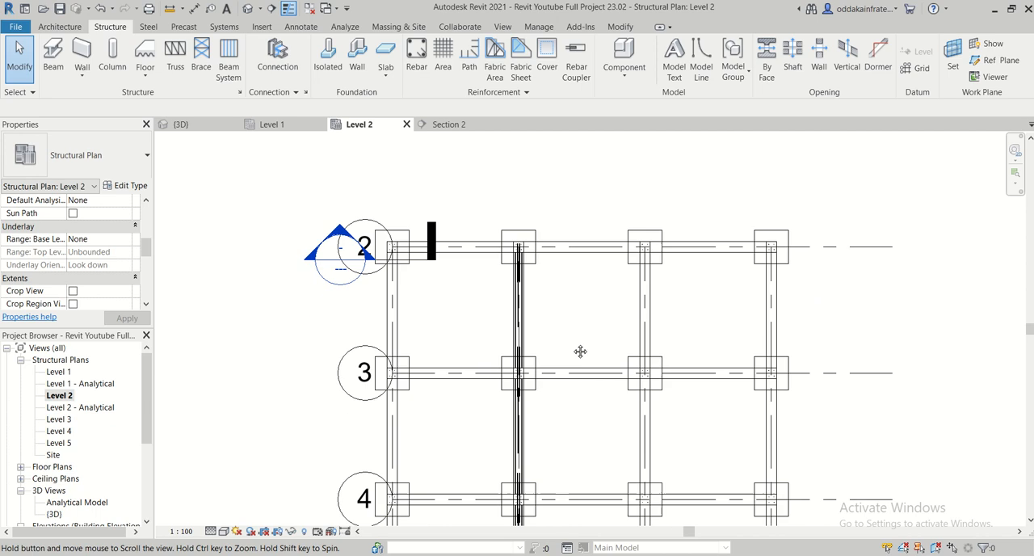
scroll(571, 341, "down", 2)
scroll(570, 348, "down", 1)
scroll(561, 382, "down", 1)
middle_click_drag(579, 447, 524, 392)
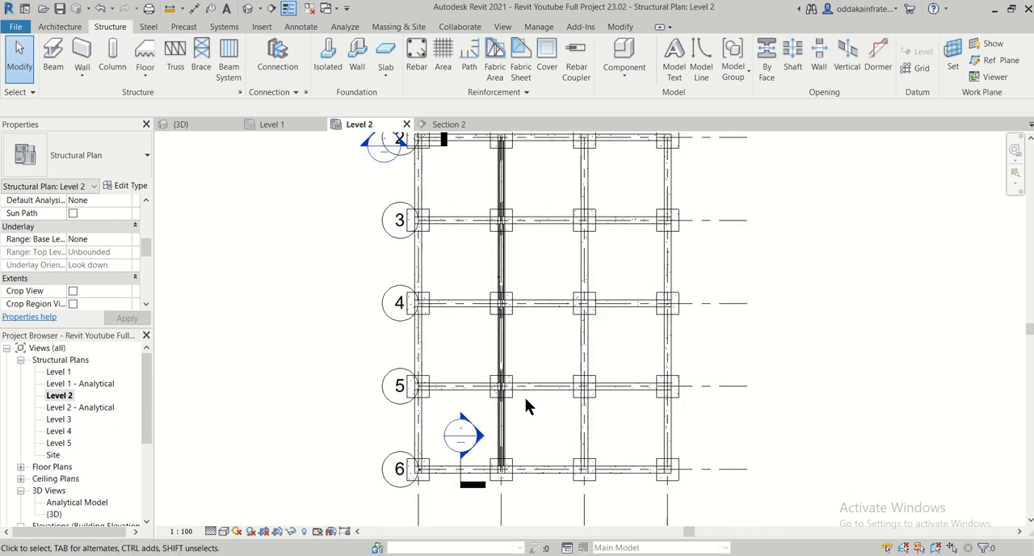
scroll(429, 394, "up", 2)
scroll(579, 421, "down", 2)
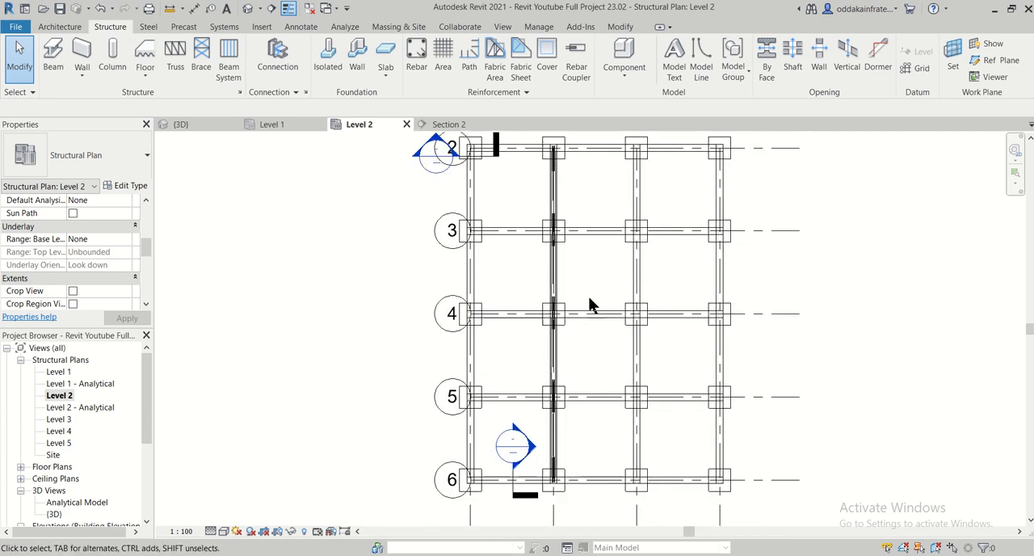
middle_click_drag(589, 300, 535, 307)
scroll(537, 310, "up", 2)
scroll(537, 315, "down", 2)
scroll(531, 223, "up", 4)
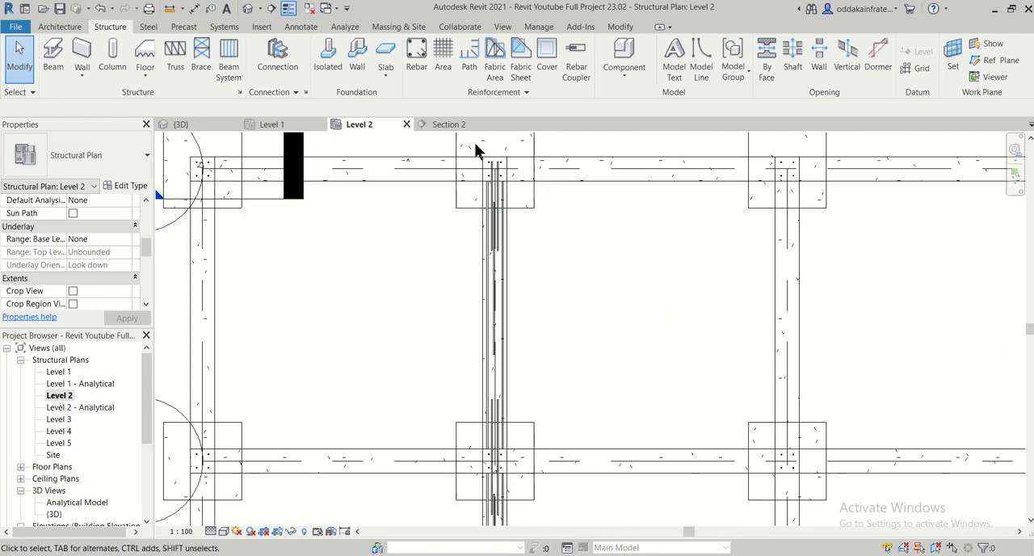
scroll(473, 175, "up", 2)
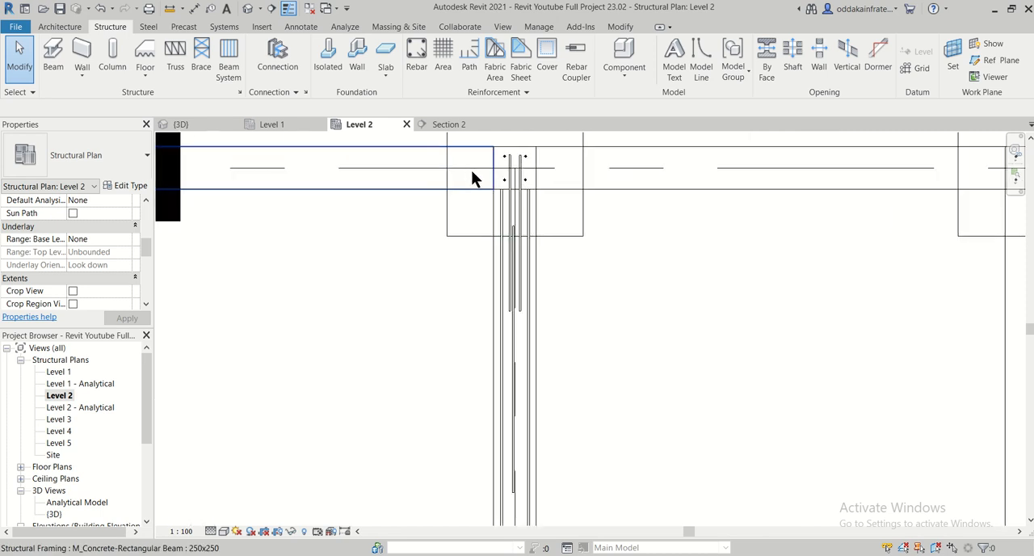
- Select all the reinforcement in the Level 2 plan between grids 2 and 6, filtering the selection to Structural Rebar only
scroll(472, 177, "up", 1)
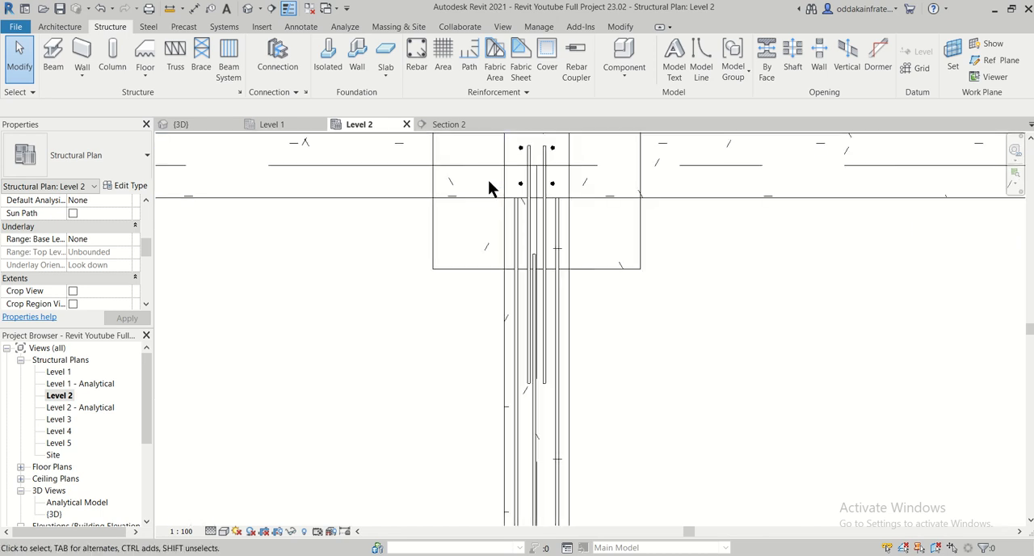
left_click_drag(593, 296, 469, 227)
key("Escape")
scroll(504, 277, "down", 5)
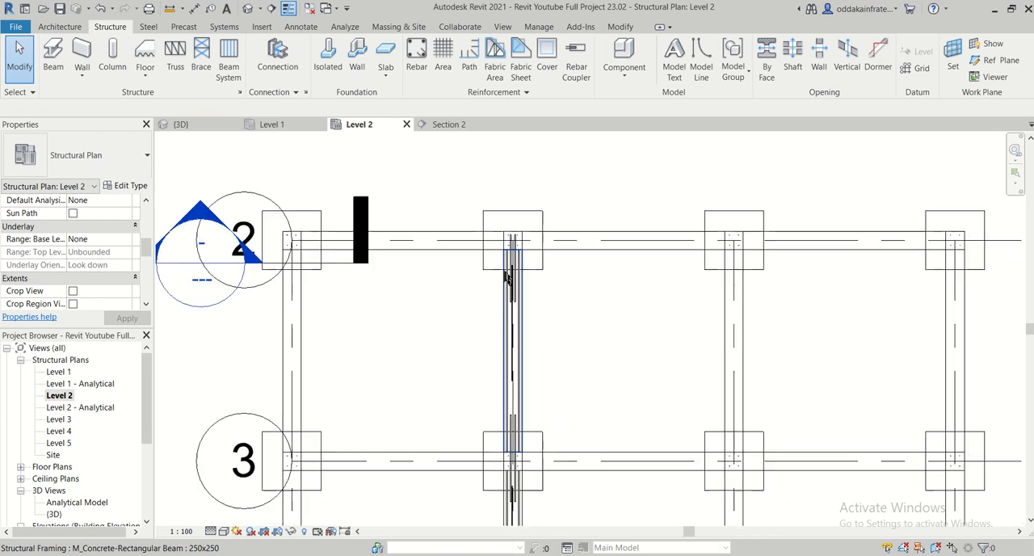
middle_click_drag(522, 311, 527, 216)
scroll(530, 235, "down", 4)
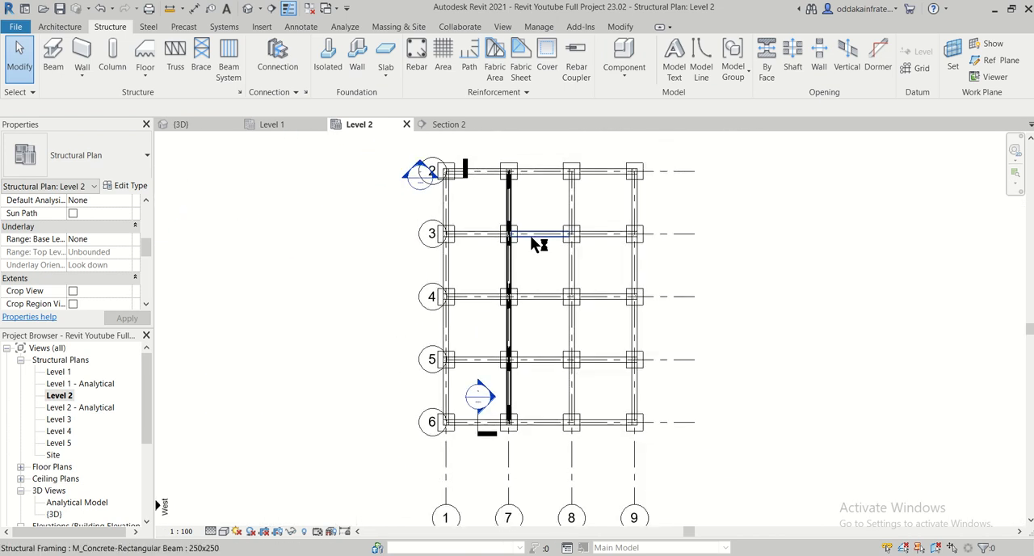
left_click_drag(386, 138, 759, 506)
left_click(600, 56)
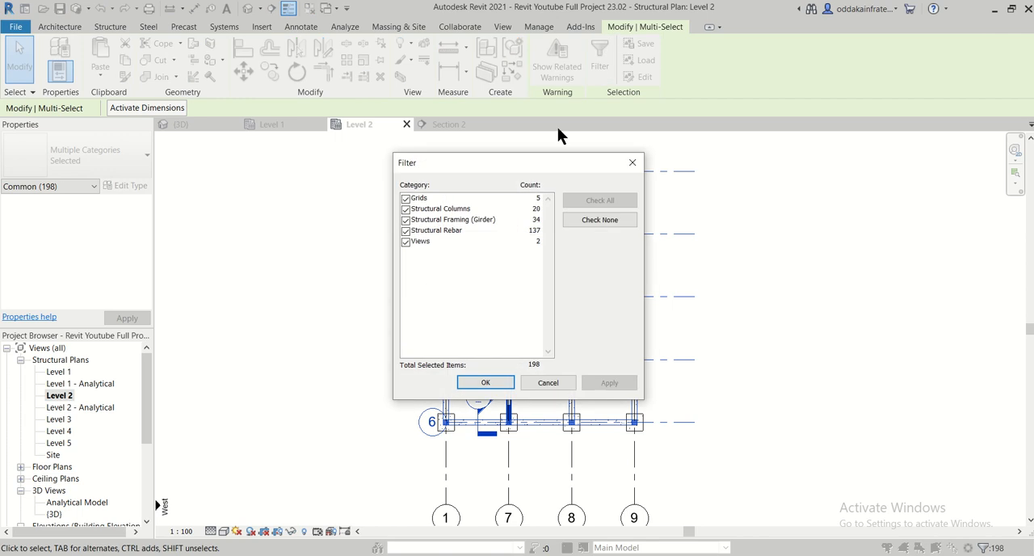
left_click(405, 219)
left_click(405, 208)
left_click(406, 198)
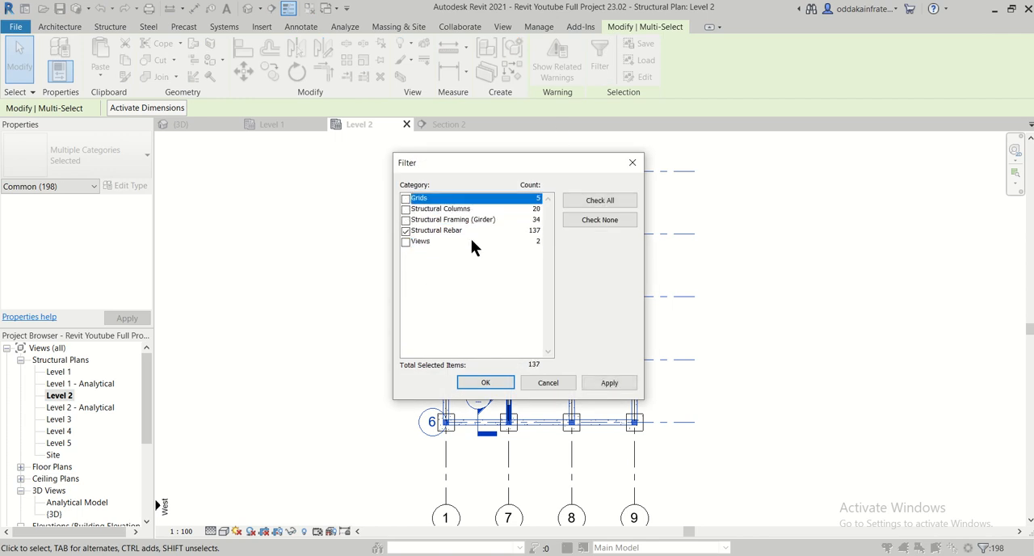
left_click(604, 389)
left_click(487, 385)
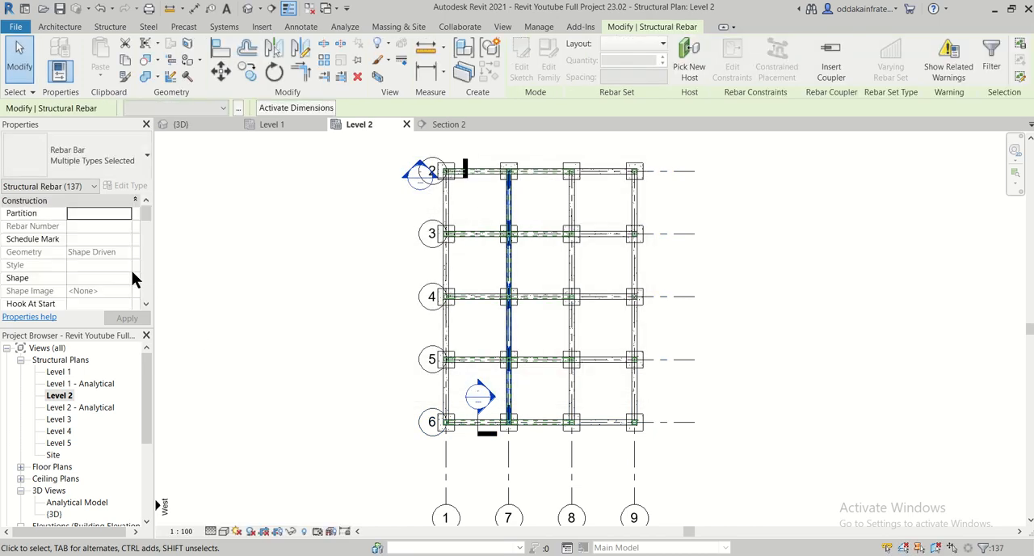
- Set the selected rebar's view visibility to display as solid in the {3D} view
left_click_drag(142, 213, 146, 254)
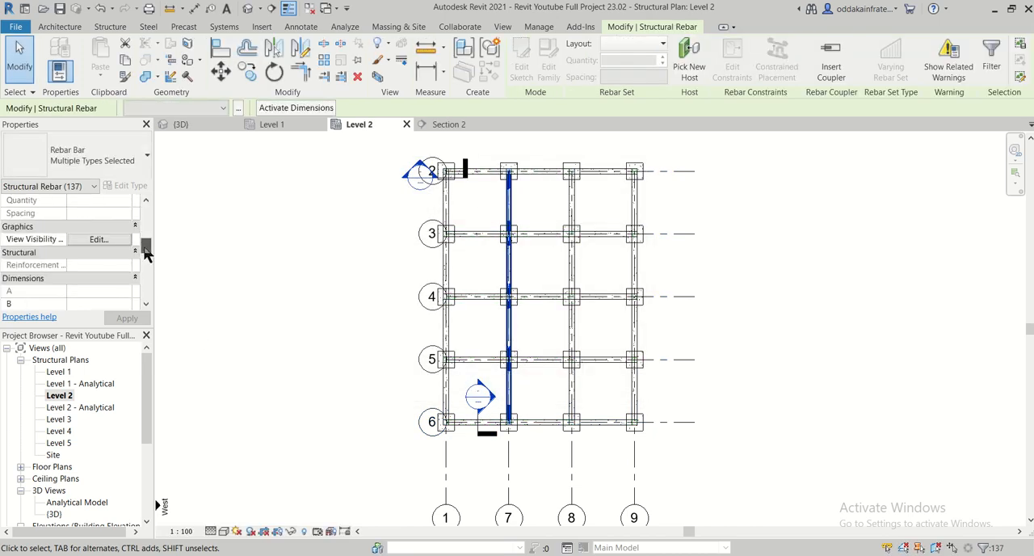
left_click(98, 240)
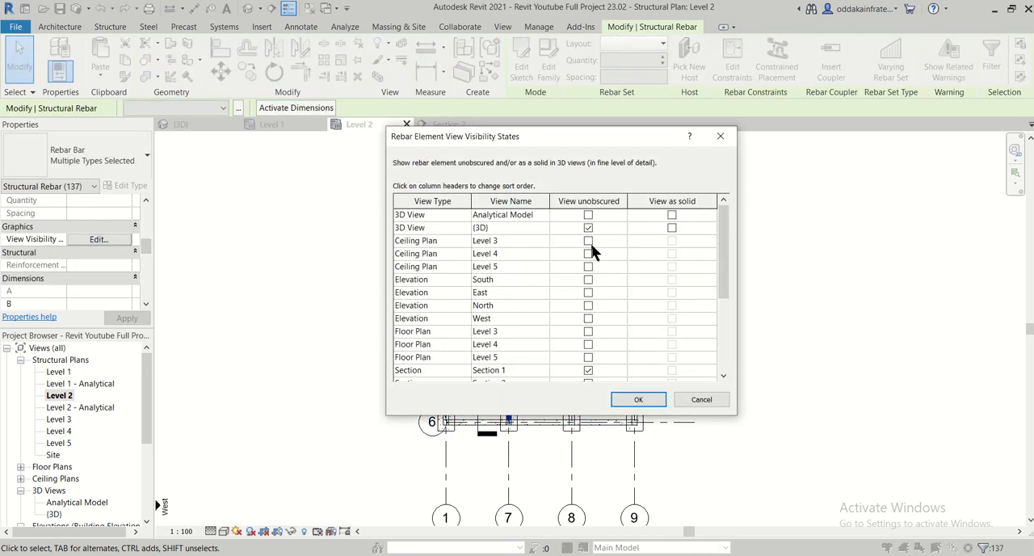
left_click(671, 227)
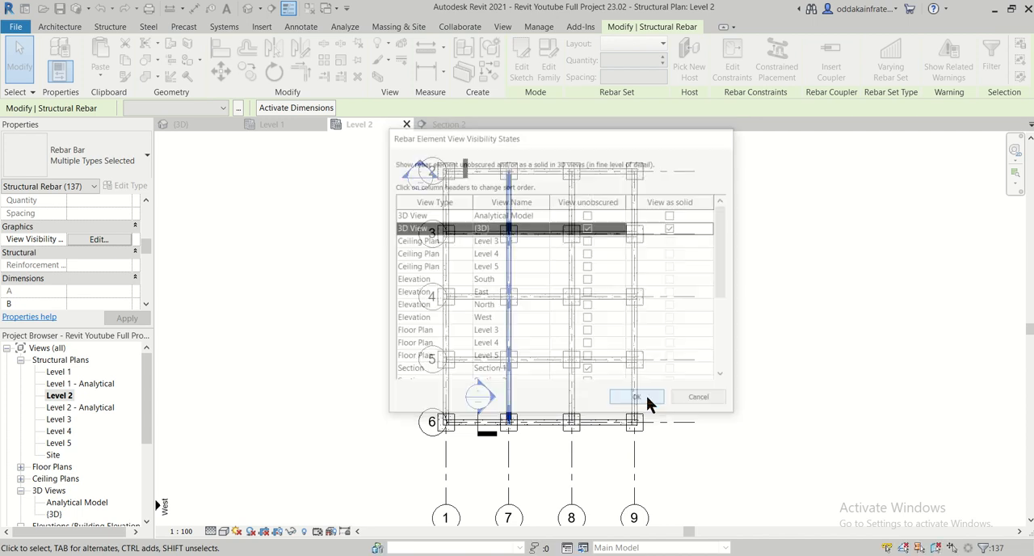
left_click(638, 400)
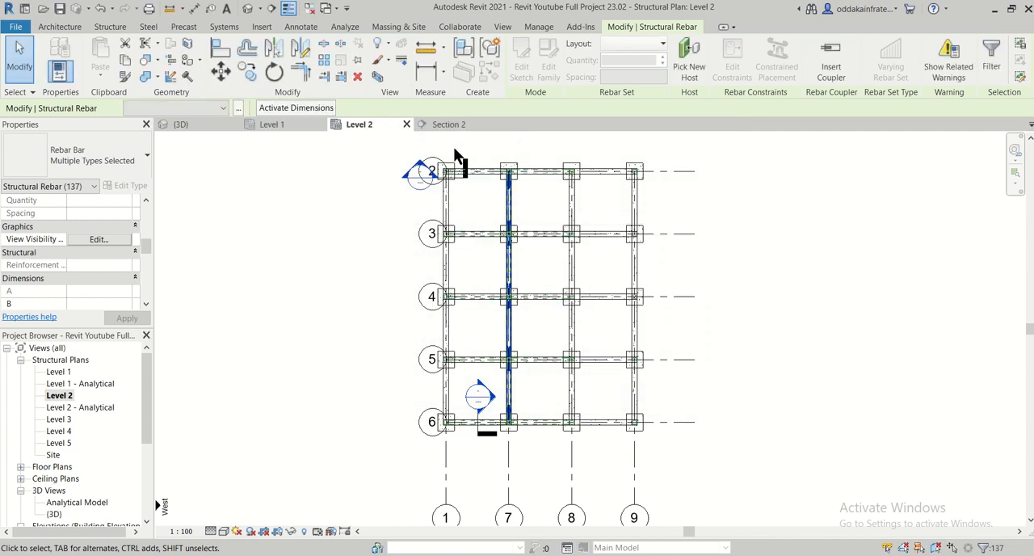
- Deselect the rebar in the 3D view and examine the beam's extra top and bottom bars along its spans
left_click(196, 125)
scroll(436, 335, "down", 4)
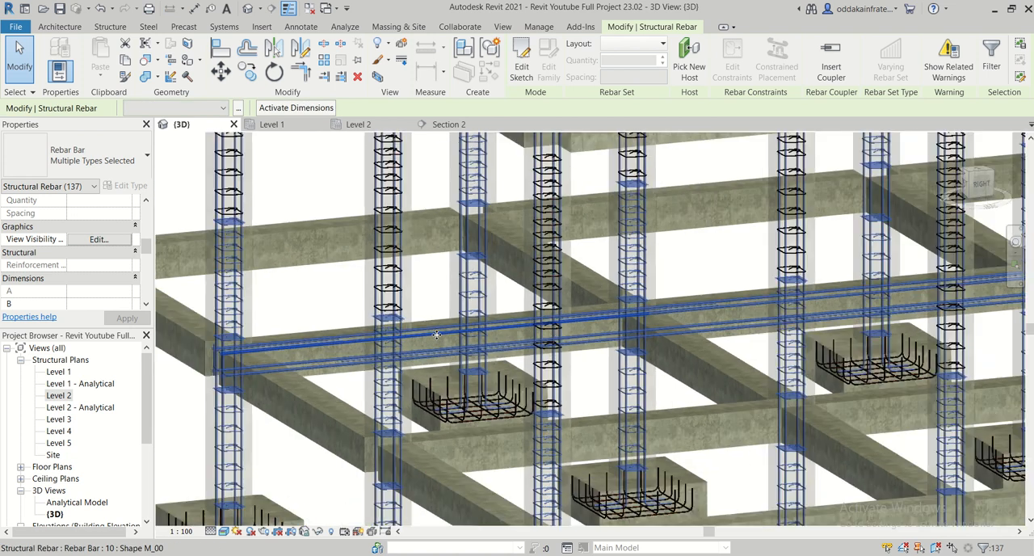
key("Escape")
scroll(314, 343, "up", 6)
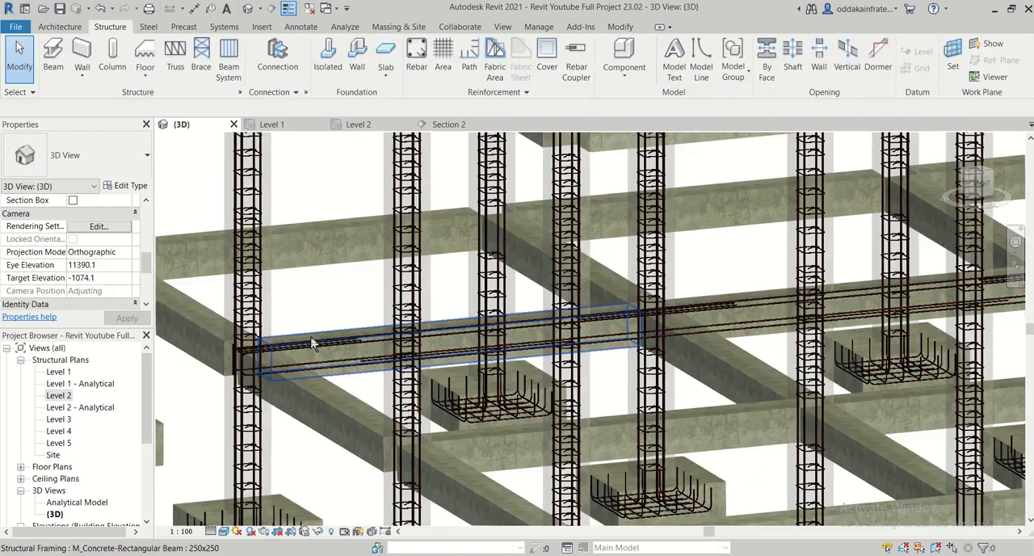
scroll(312, 338, "down", 1)
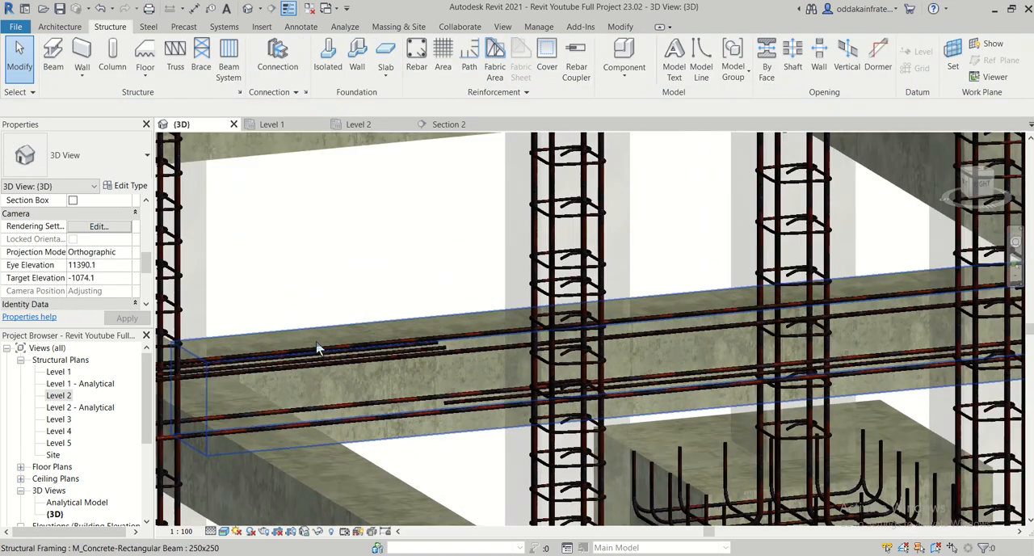
middle_click_drag(313, 338, 336, 360, "shift")
scroll(336, 360, "down", 2)
scroll(336, 360, "down", 2)
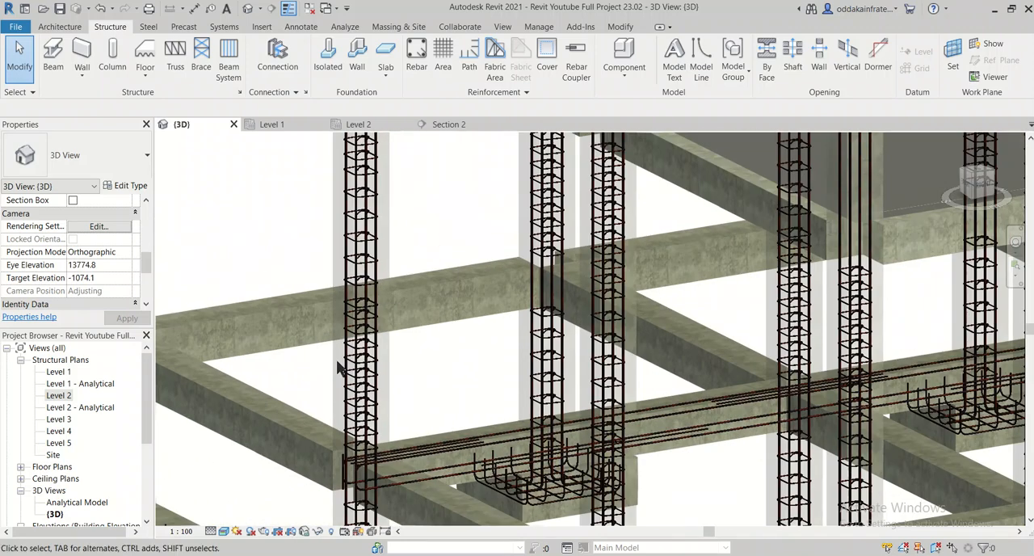
middle_click_drag(445, 414, 396, 316)
middle_click_drag(585, 381, 373, 422)
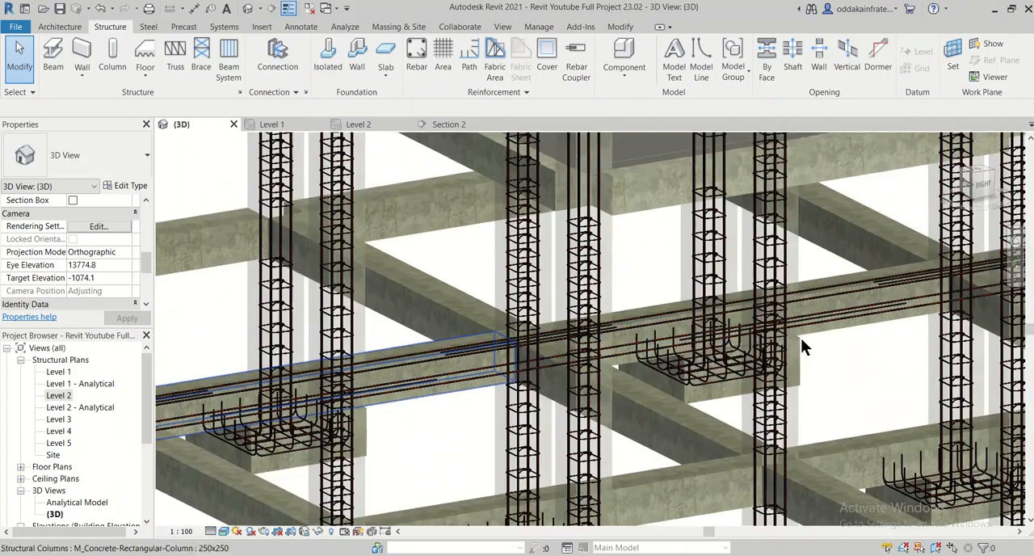
middle_click_drag(799, 338, 543, 377)
middle_click_drag(685, 364, 587, 383)
middle_click_drag(775, 375, 592, 409)
middle_click_drag(710, 371, 508, 409)
middle_click_drag(741, 363, 593, 390)
scroll(862, 303, "up", 4)
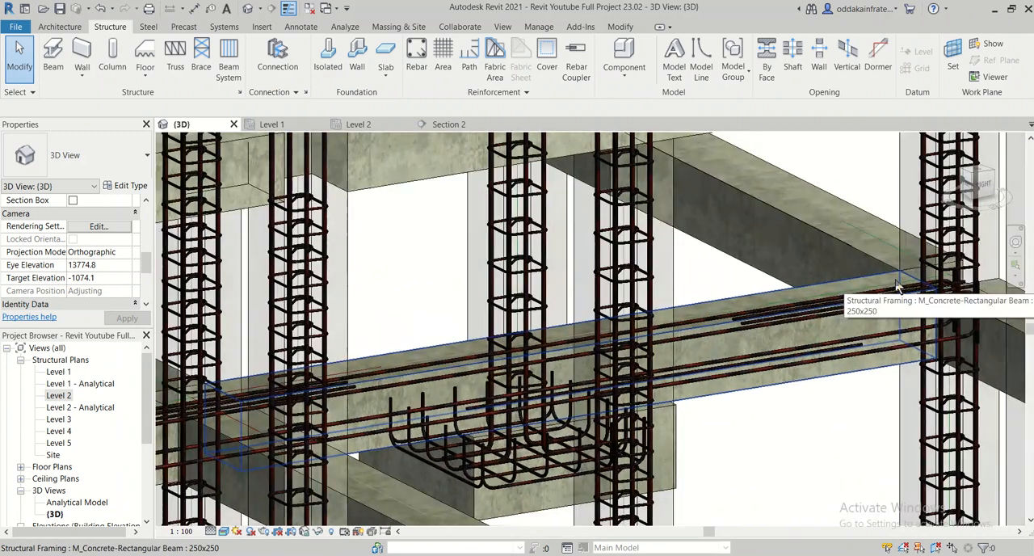
scroll(929, 416, "up", 2)
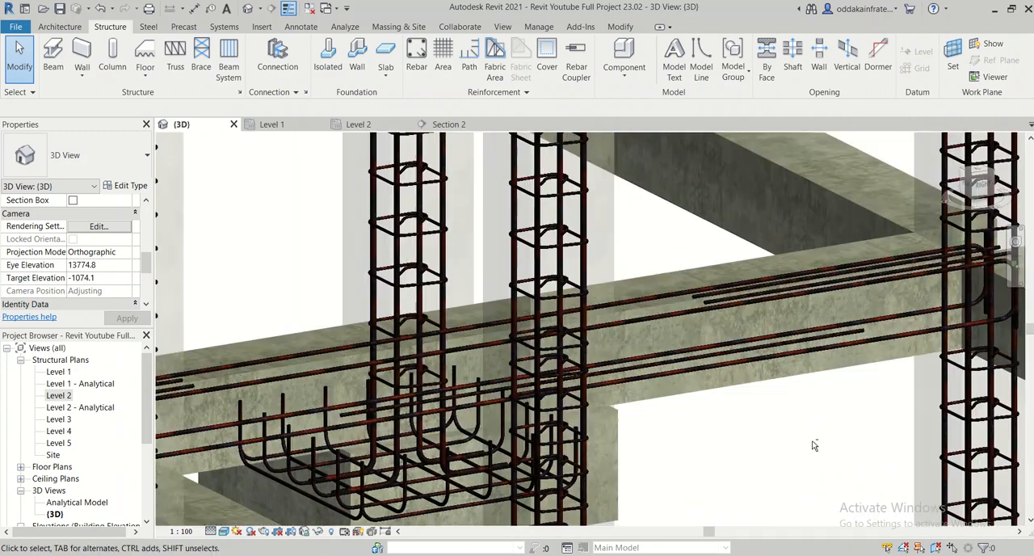
middle_click_drag(812, 441, 729, 461, "shift")
scroll(728, 452, "down", 3)
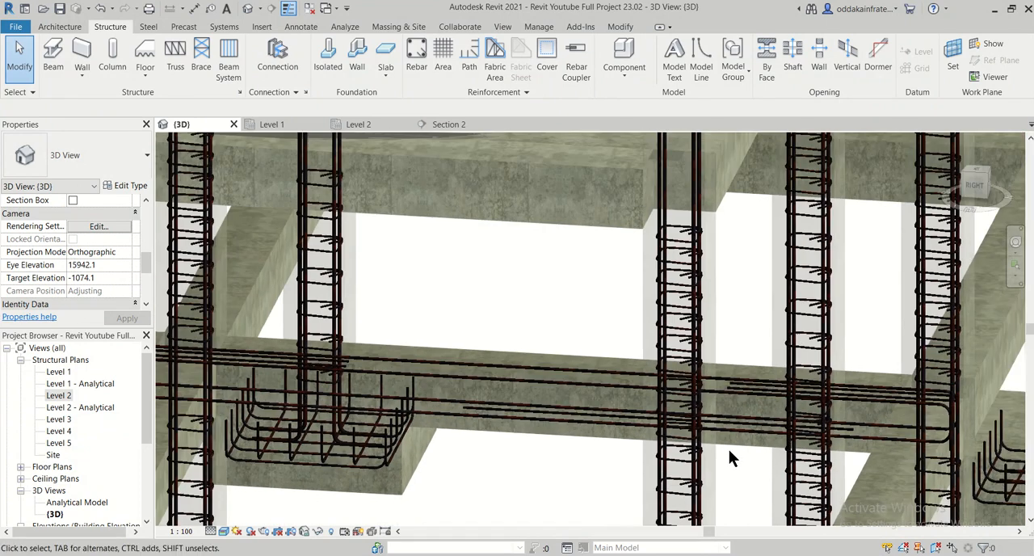
- Follow the reinforced beam back to its opposite end in 3D, checking the extra bars in each span
middle_click_drag(557, 454, 876, 436)
middle_click_drag(439, 443, 695, 451)
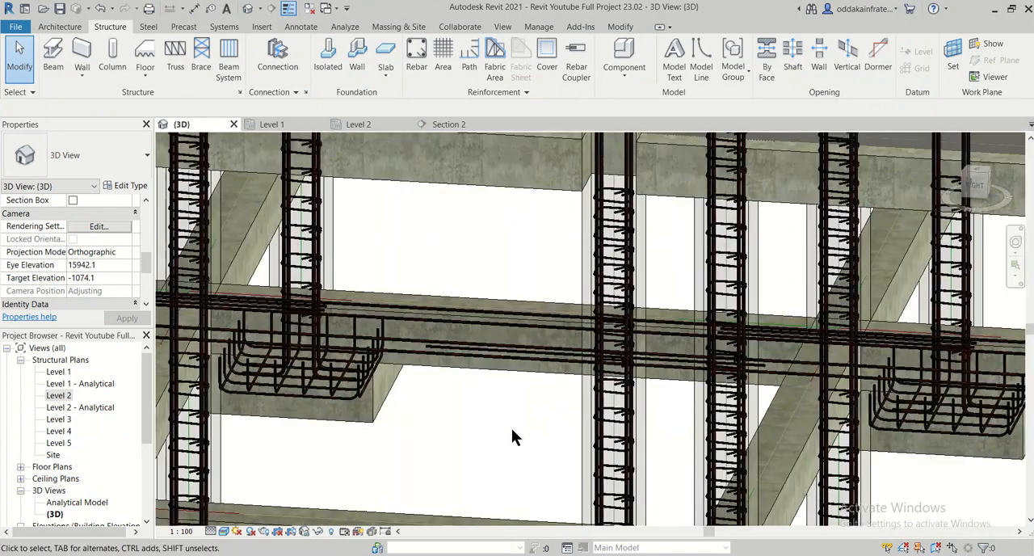
scroll(512, 428, "down", 1)
middle_click_drag(422, 411, 715, 434)
middle_click_drag(523, 430, 873, 439)
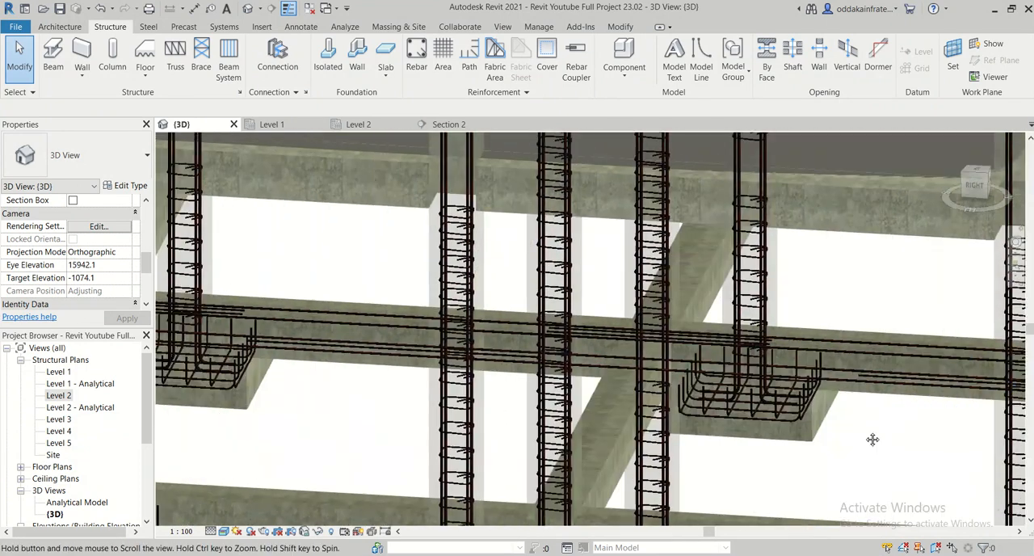
middle_click_drag(399, 383, 770, 424)
scroll(770, 424, "up", 1)
scroll(770, 428, "down", 1)
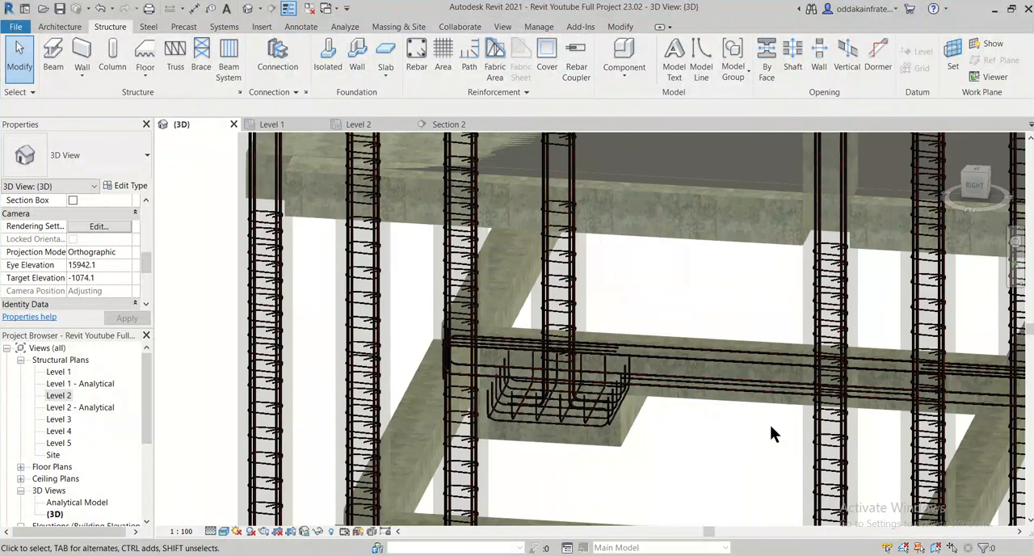
- Compare the ends of the bottom bars with the extra top bars in each span down to grid 6 in the Level 2 plan
left_click(372, 123)
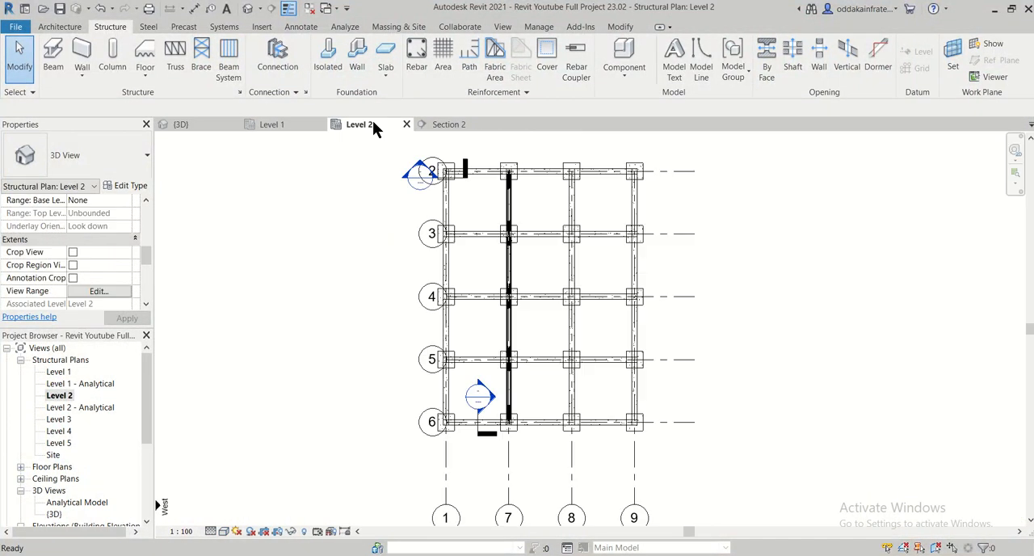
scroll(515, 244, "up", 4)
scroll(513, 243, "up", 2)
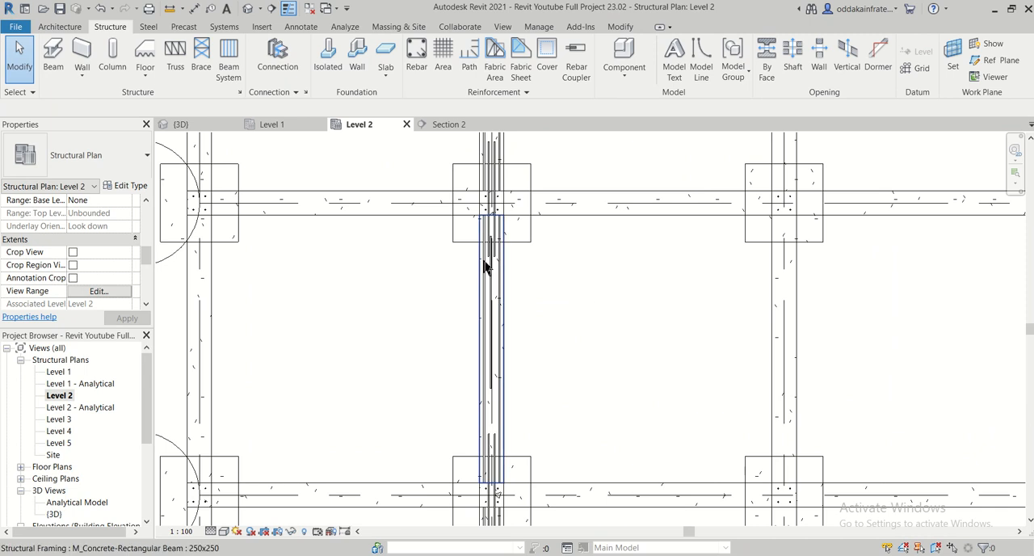
scroll(489, 299, "up", 2)
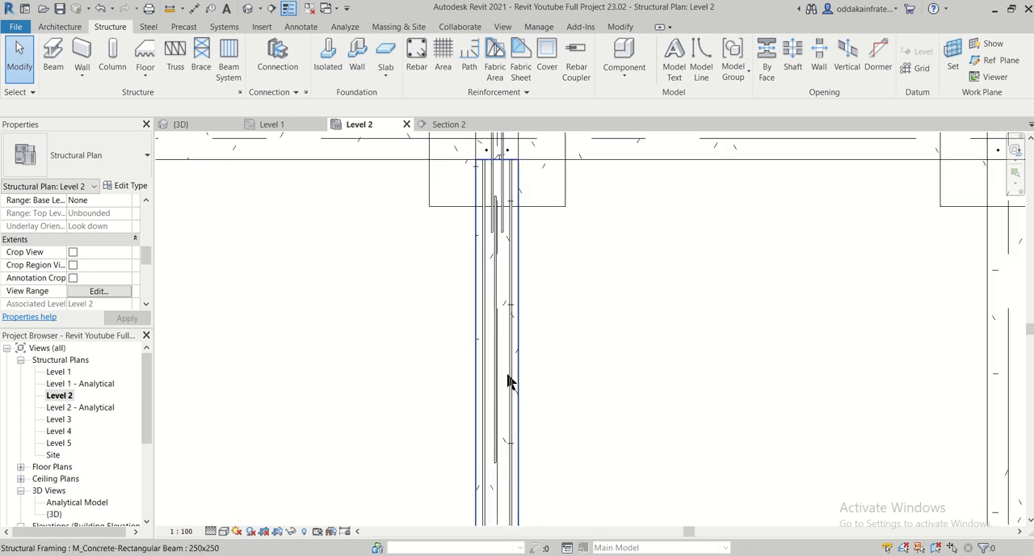
scroll(507, 376, "down", 7)
middle_click_drag(580, 449, 523, 248)
middle_click_drag(478, 475, 502, 217)
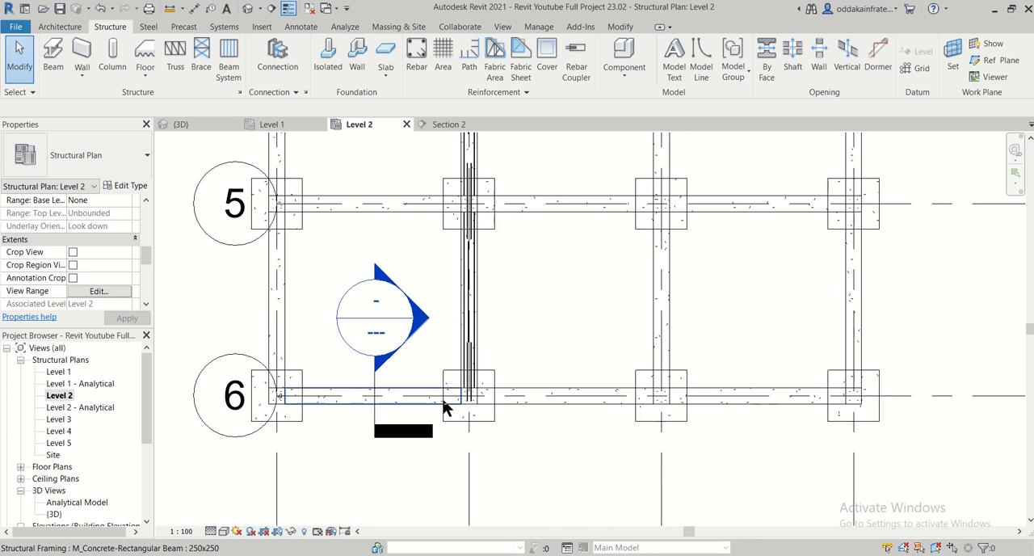
scroll(480, 277, "up", 6)
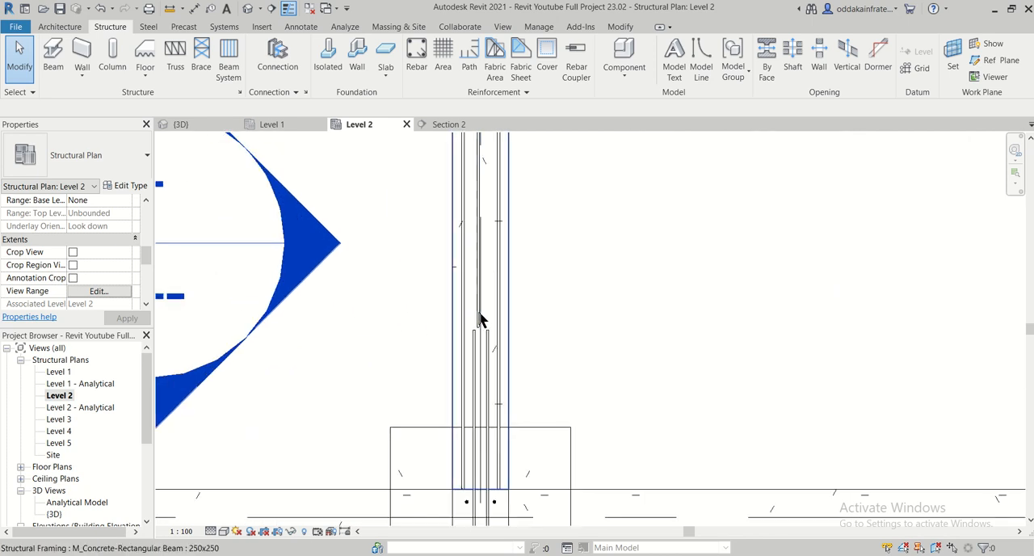
scroll(510, 270, "down", 3)
middle_click_drag(528, 147, 563, 420)
middle_click_drag(546, 263, 550, 467)
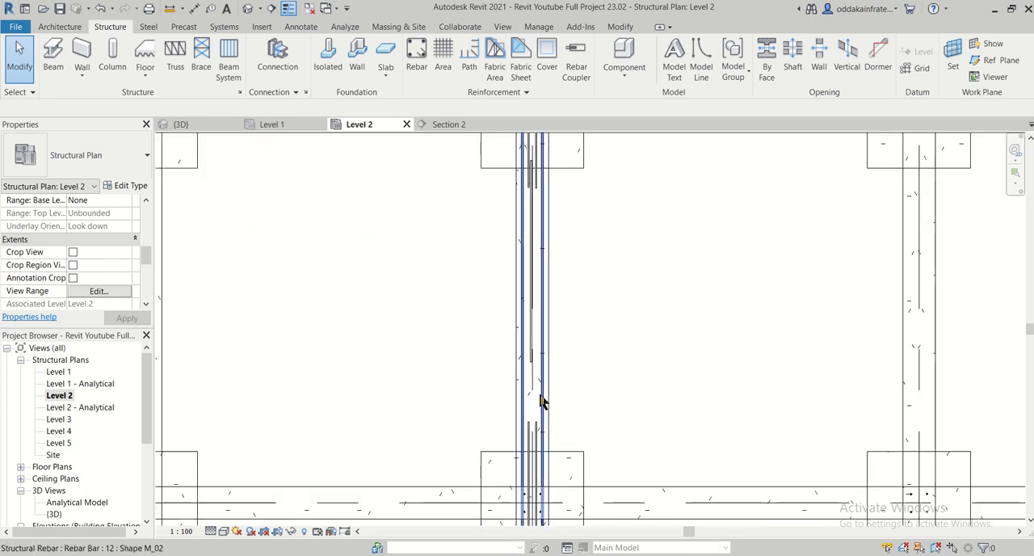
scroll(541, 401, "up", 2)
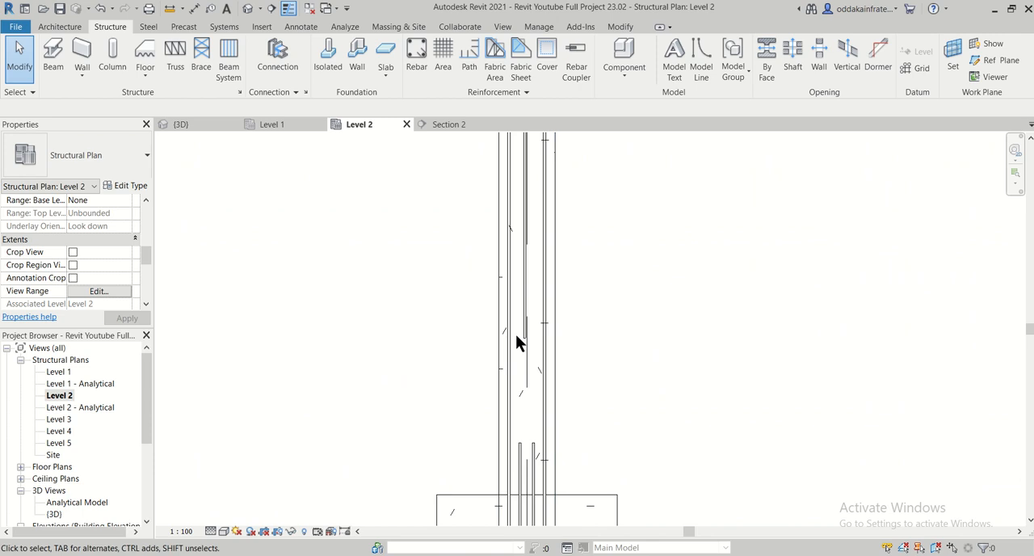
- Select a span's 10 mm bottom bar in the Level 2 plan and compare both its ends with the extra top bars
left_click(521, 341)
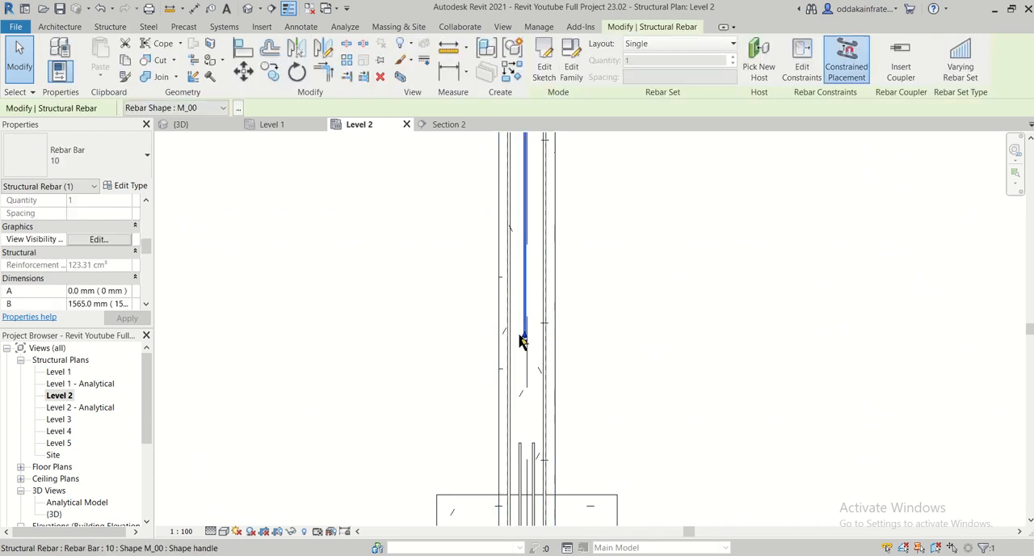
scroll(625, 382, "down", 2)
middle_click_drag(632, 242, 667, 520)
middle_click_drag(663, 277, 664, 427)
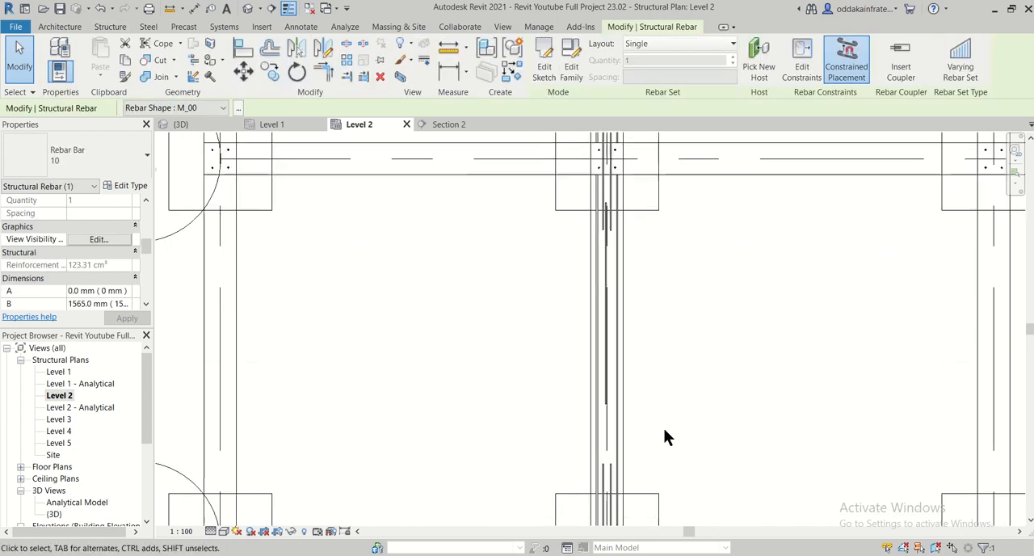
scroll(598, 354, "up", 2)
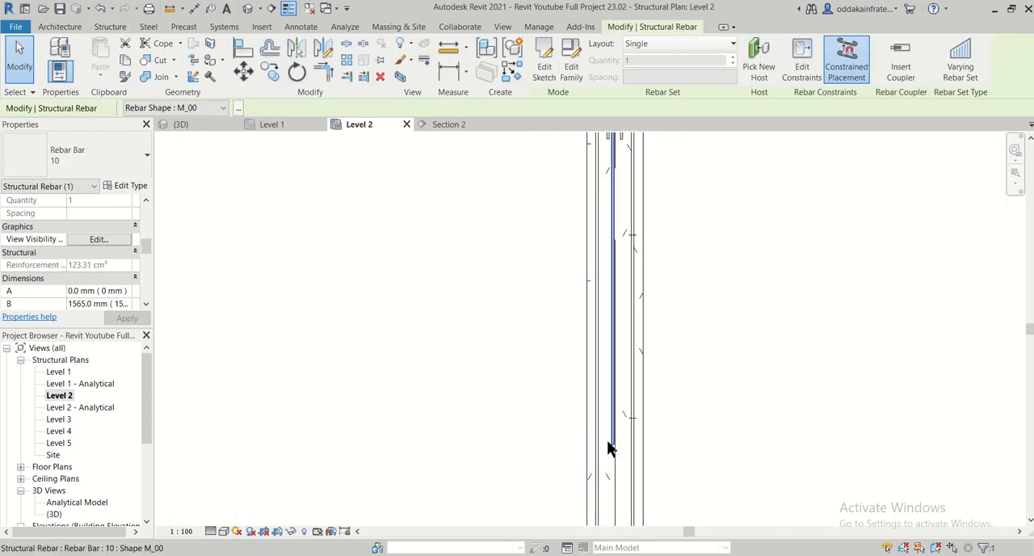
scroll(604, 373, "down", 2)
middle_click_drag(702, 451, 640, 234)
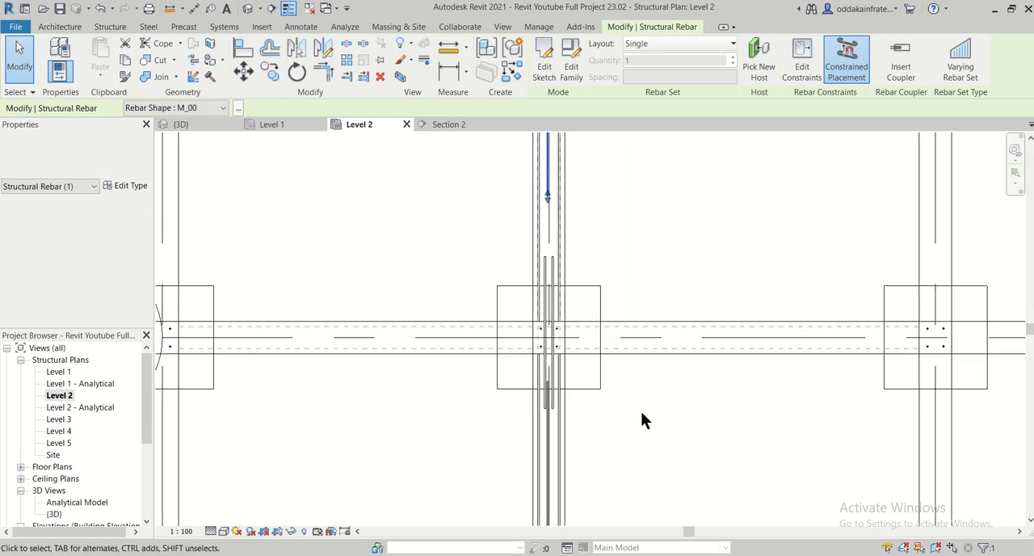
middle_click_drag(600, 454, 583, 286)
scroll(532, 365, "up", 2)
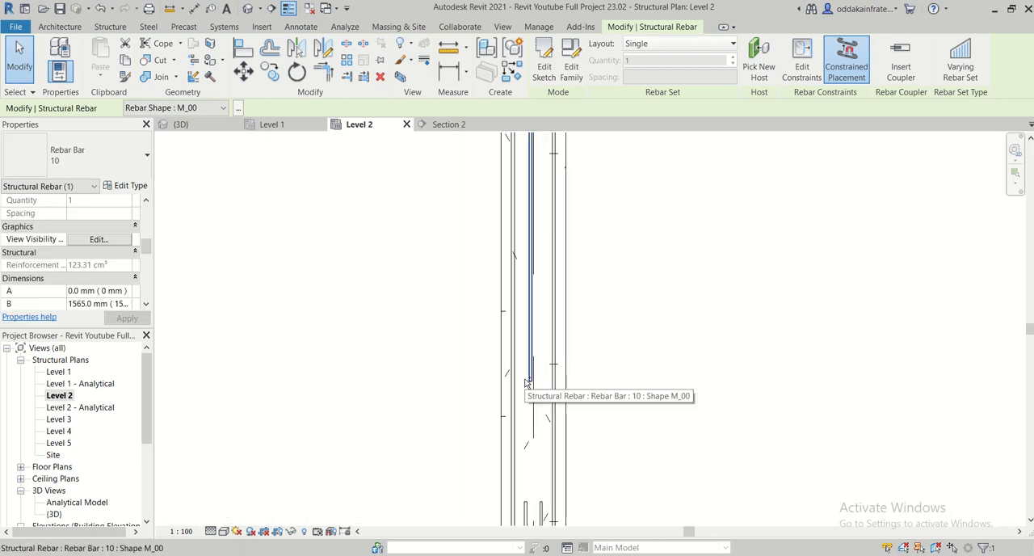
- Add the 10 mm bottom bars of two other spans to the selection in the Level 2 plan
left_click(523, 378, "ctrl")
scroll(594, 377, "down", 2)
middle_click_drag(594, 378, 610, 377)
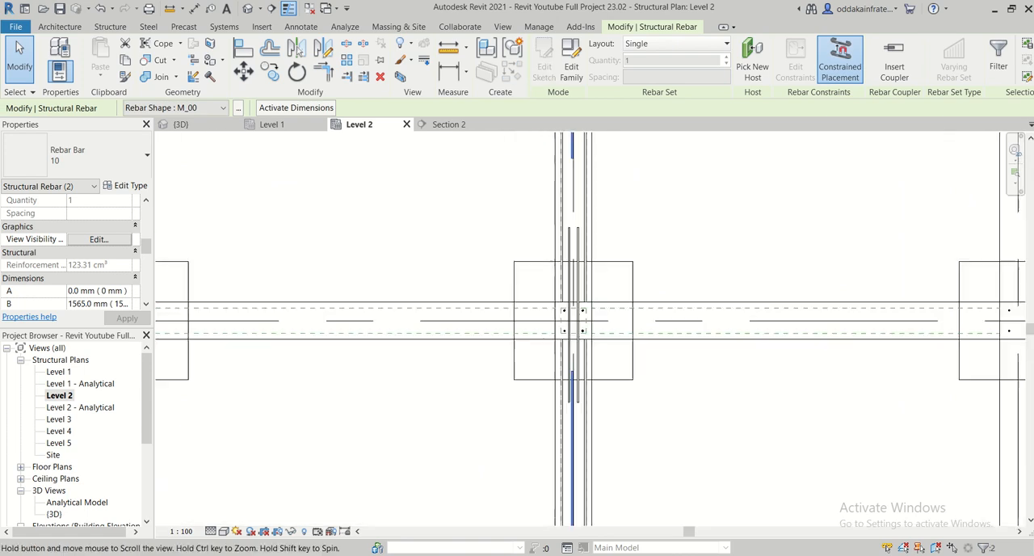
middle_click_drag(612, 242, 594, 482)
middle_click_drag(628, 220, 634, 470)
middle_click_drag(589, 269, 613, 495)
scroll(604, 476, "up", 2)
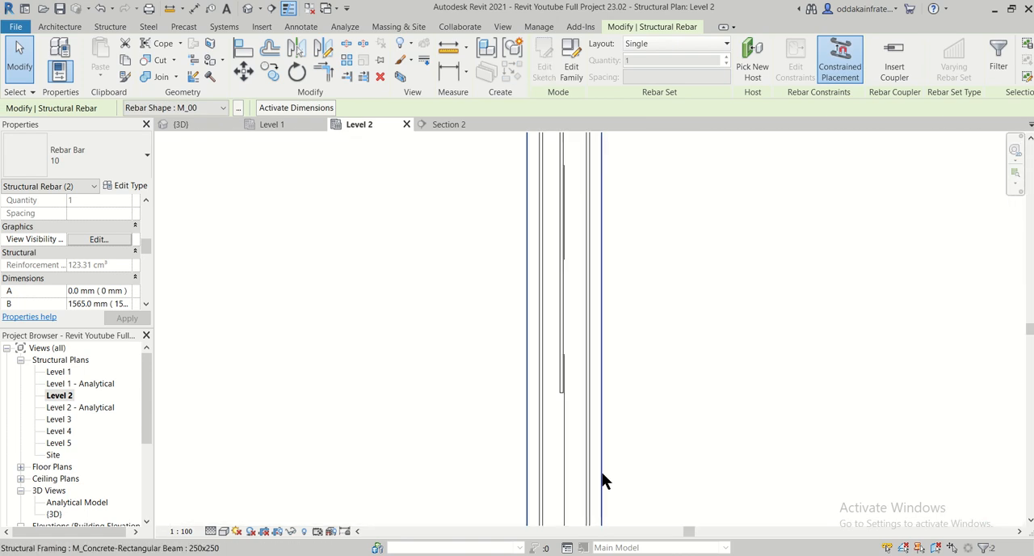
scroll(603, 479, "up", 1)
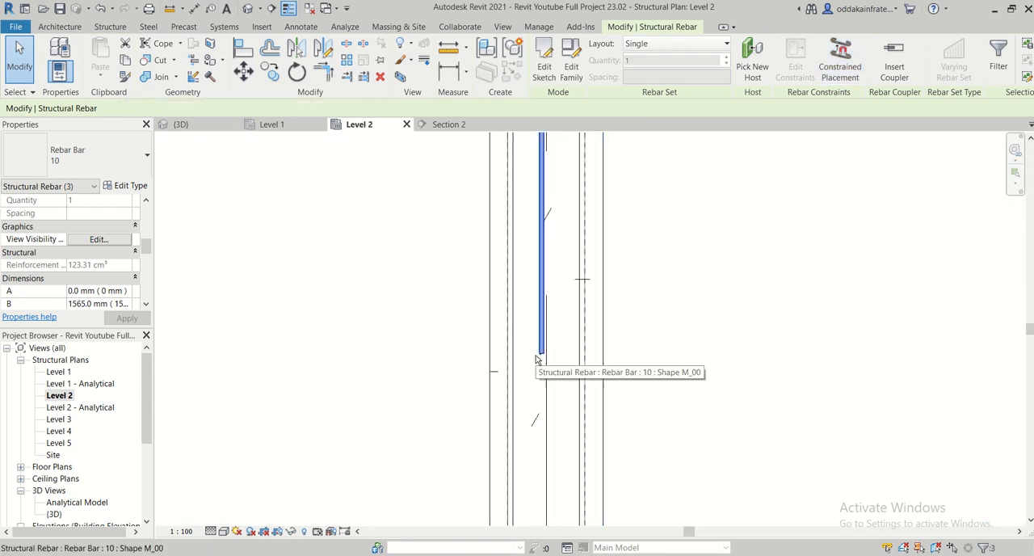
left_click(538, 356, "ctrl")
- Examine the selected bottom bars' ends relative to the column footings and extra top bars along the beam in plan
scroll(622, 377, "down", 2)
middle_click_drag(634, 377, 656, 517)
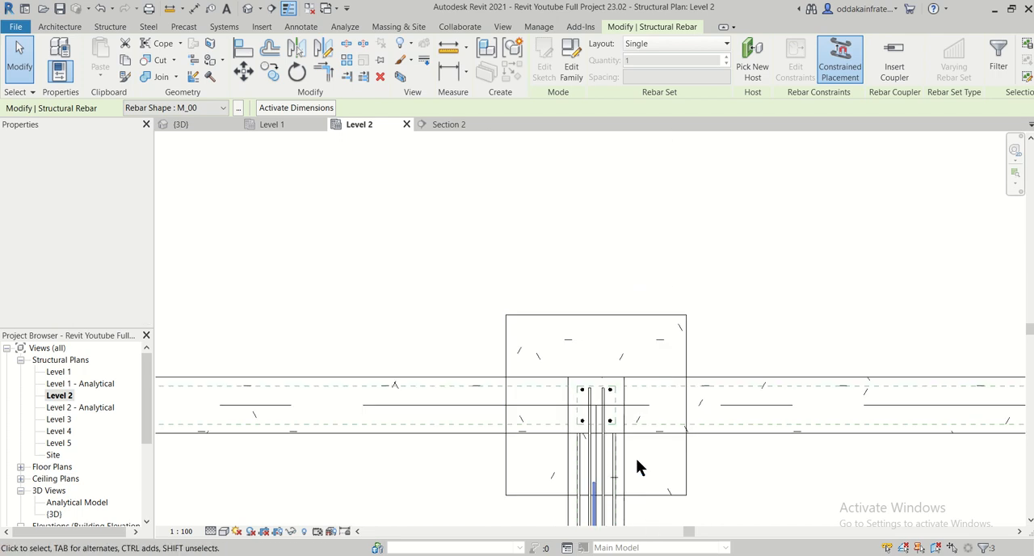
scroll(637, 466, "down", 1)
middle_click_drag(638, 456, 585, 202)
scroll(621, 346, "down", 1)
middle_click_drag(632, 399, 612, 335)
scroll(593, 256, "up", 4)
scroll(559, 280, "up", 1)
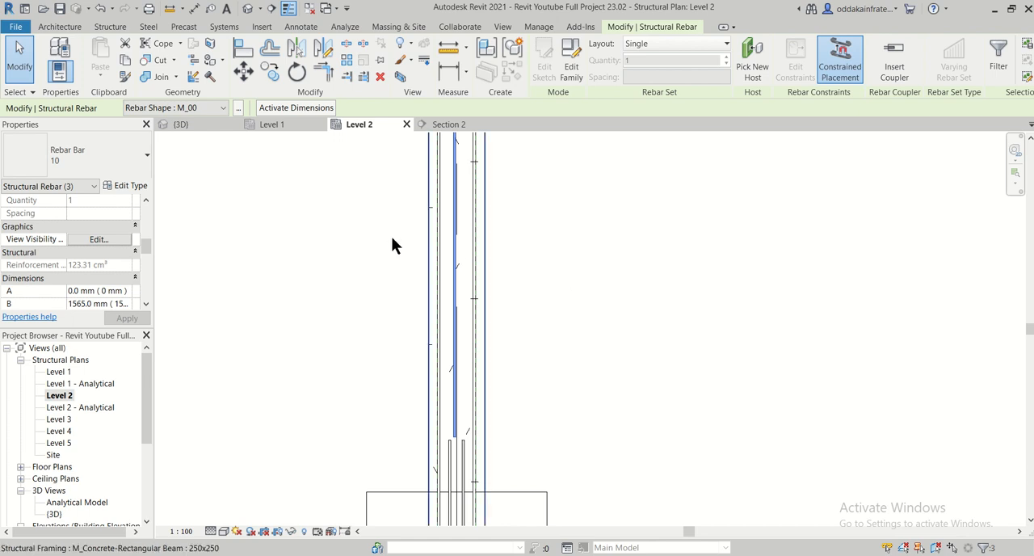
- Locate the selected bottom bars in the {3D} view, deselect them, and follow the beam to its far end
left_click(196, 129)
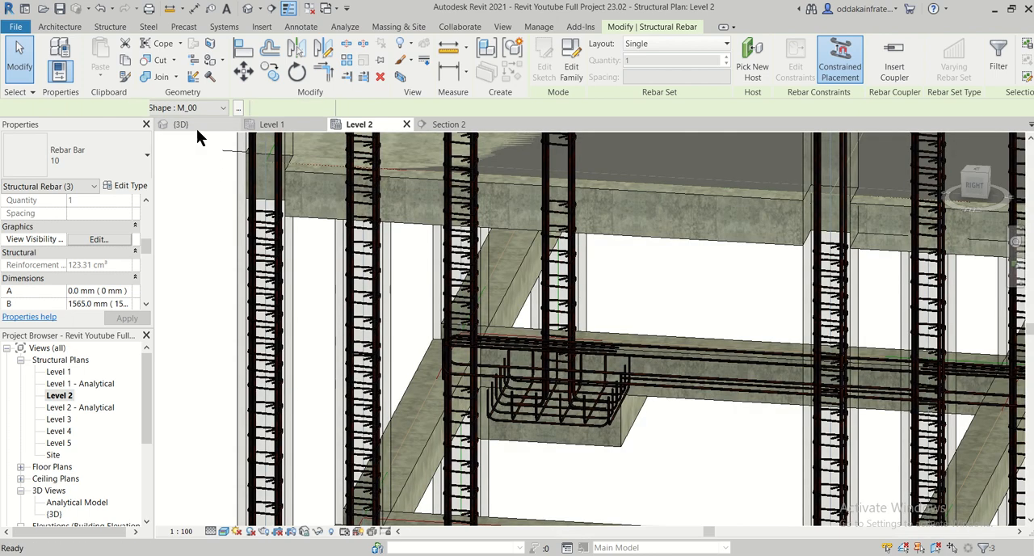
scroll(561, 395, "down", 1)
middle_click_drag(813, 467, 605, 403)
middle_click_drag(966, 443, 628, 388)
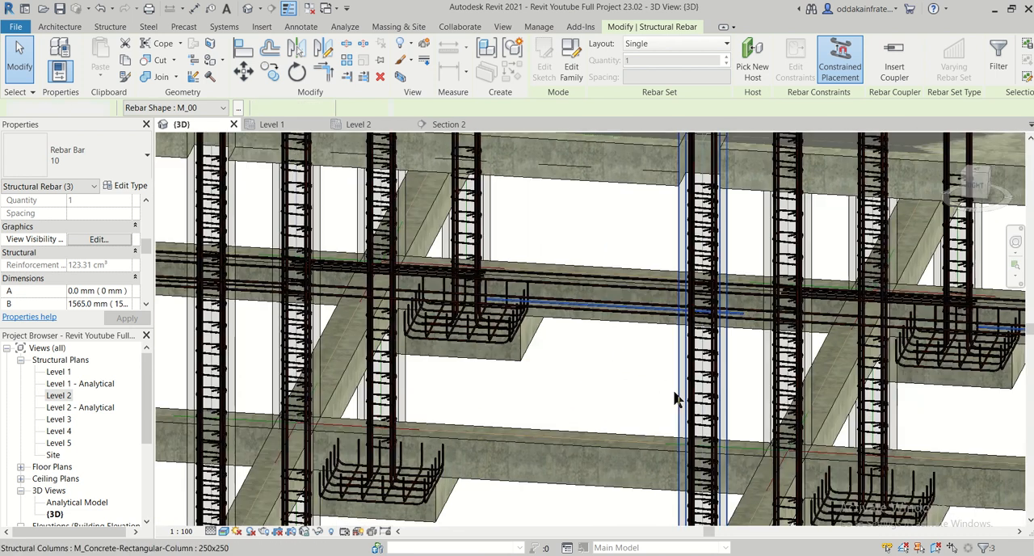
left_click(674, 392)
middle_click_drag(879, 393, 632, 399)
middle_click_drag(807, 406, 752, 409)
middle_click_drag(962, 410, 718, 412)
scroll(870, 402, "up", 2)
scroll(851, 389, "down", 1)
scroll(705, 400, "down", 3)
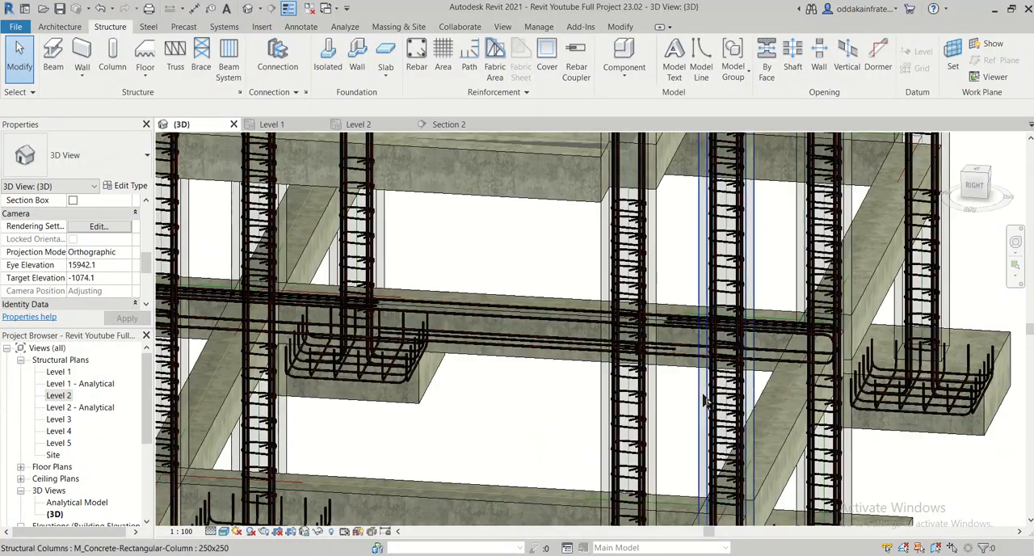
- Follow the reinforced beam back to its starting end in 3D, examining the top and bottom bars in each span
middle_click_drag(609, 413, 762, 404)
middle_click_drag(458, 400, 596, 419)
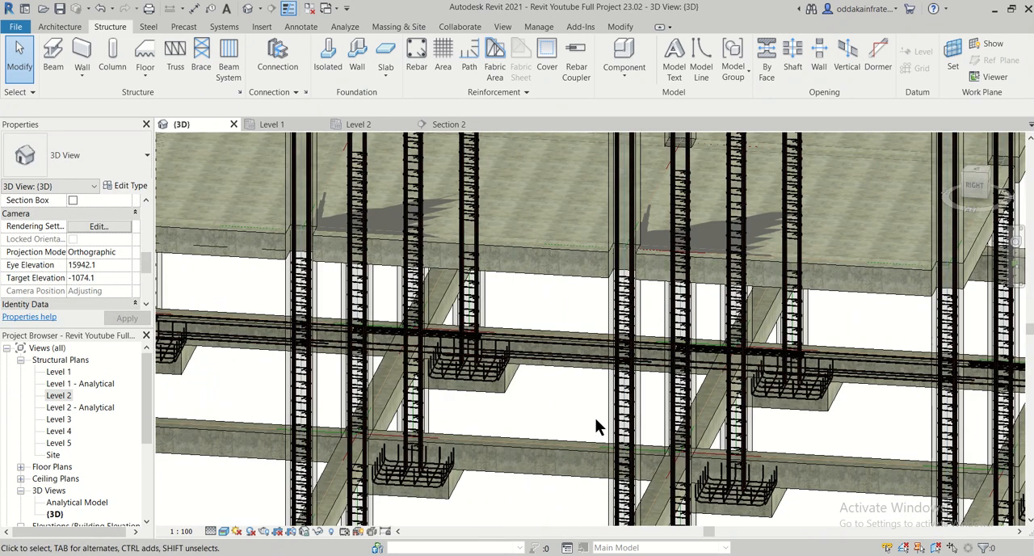
middle_click_drag(528, 409, 574, 408)
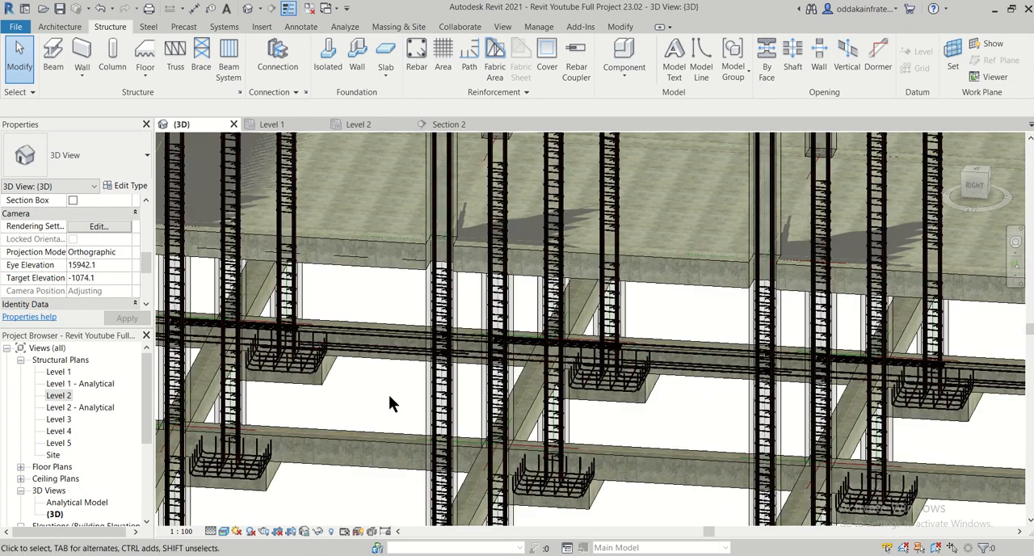
mouse_move(390, 404)
middle_mouse_down()
mouse_move(600, 433)
mouse_move(388, 423)
middle_mouse_up()
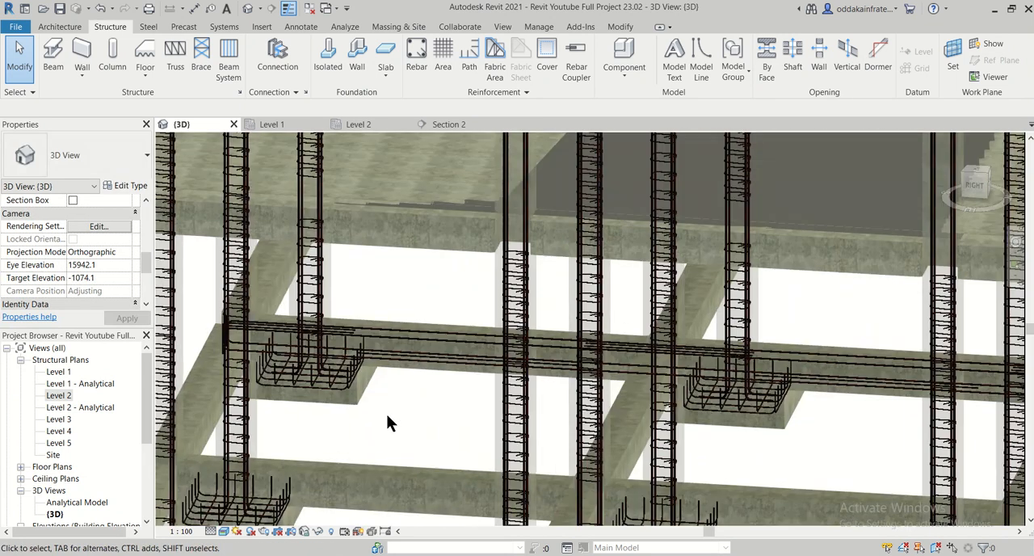
scroll(388, 418, "up", 2)
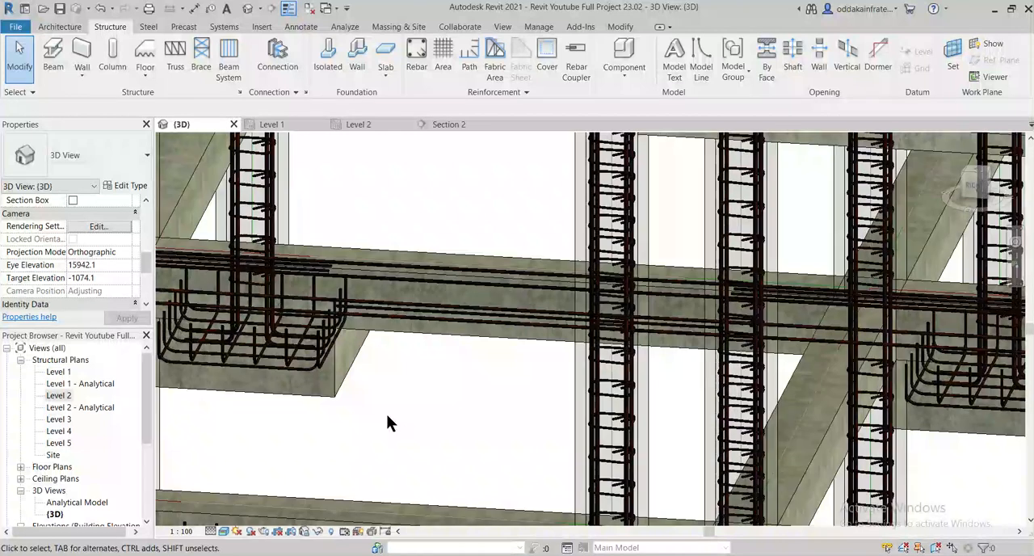
scroll(394, 415, "down", 2)
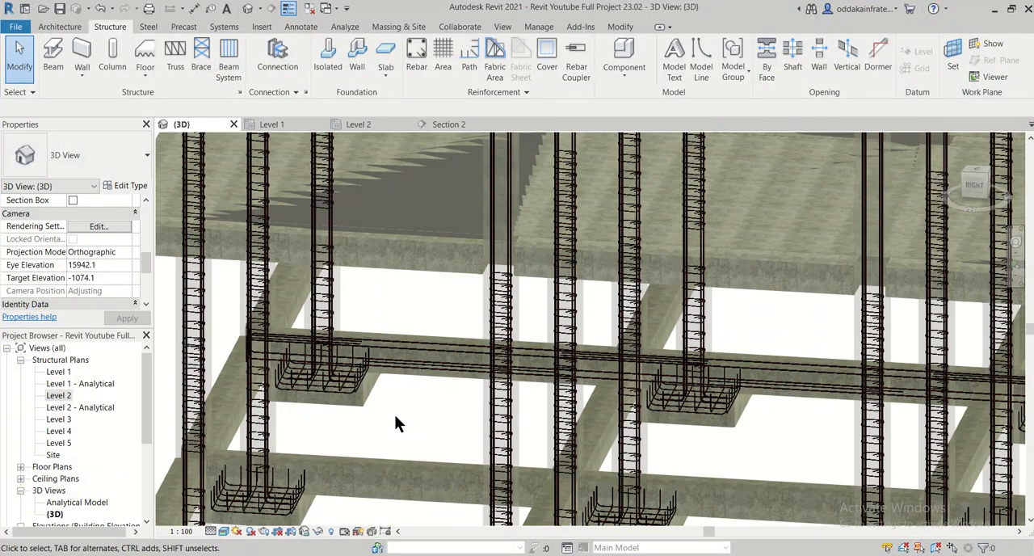
middle_click_drag(701, 404, 436, 372)
middle_click_drag(750, 390, 512, 417)
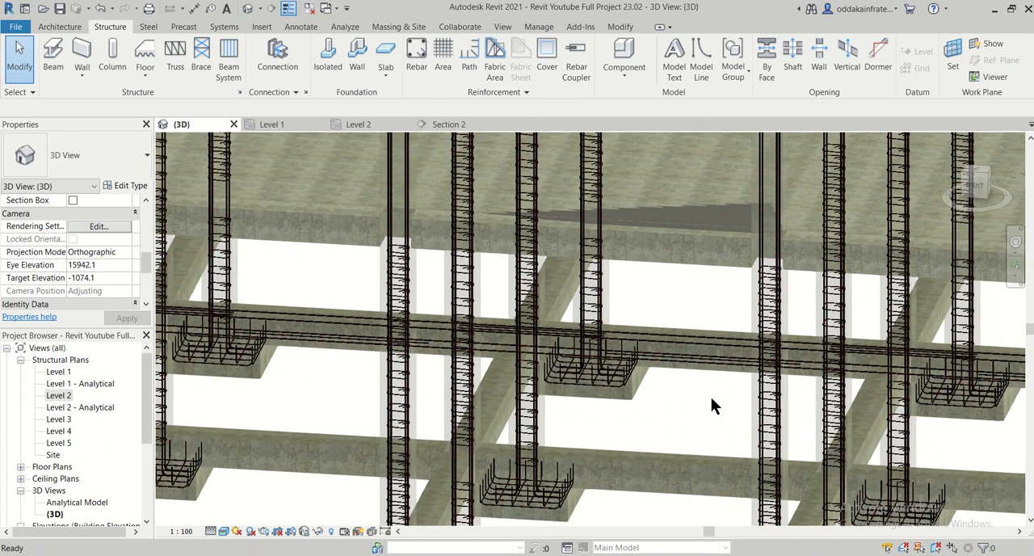
middle_click_drag(711, 406, 751, 409)
middle_click_drag(479, 396, 760, 413)
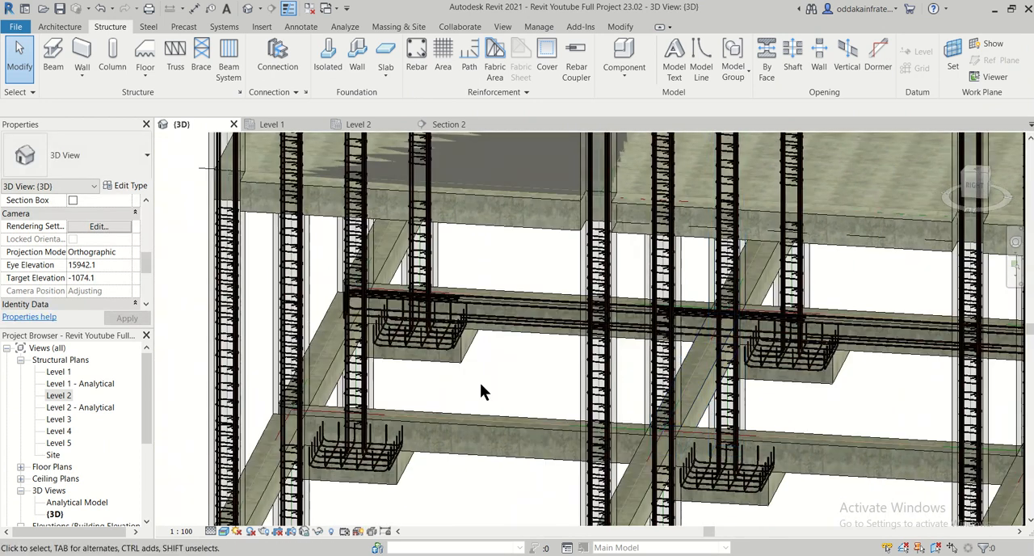
middle_click_drag(480, 382, 493, 501)
scroll(487, 484, "up", 3)
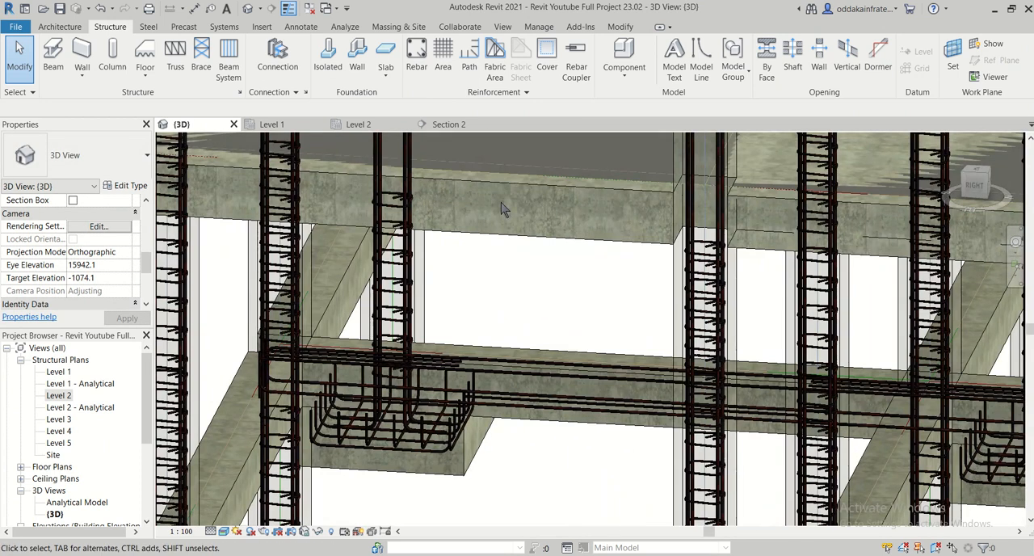
- Open the Section 2 view and check the stirrup spacing in the PDF's longitudinal section of plinth beam PB1
left_click(441, 124)
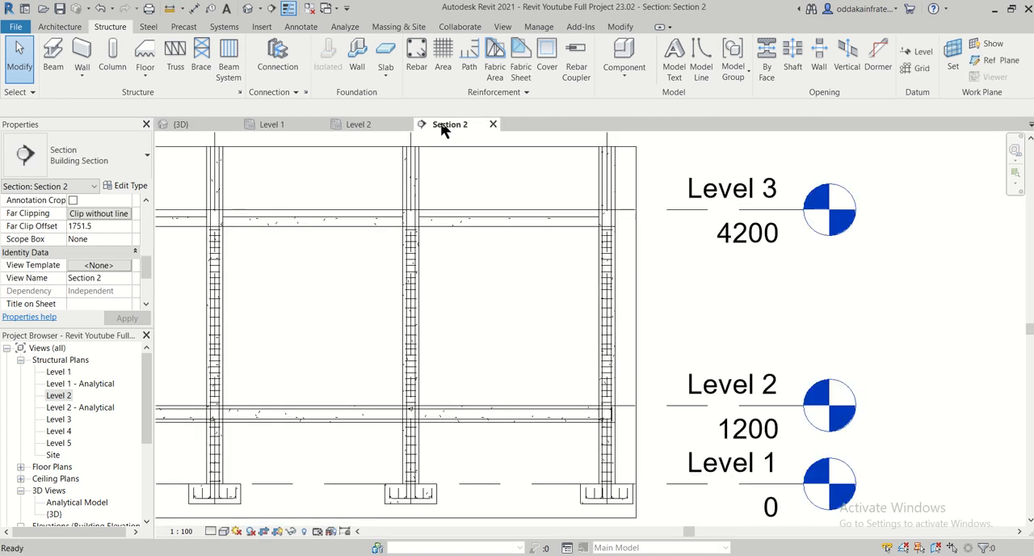
middle_click_drag(515, 412, 647, 340)
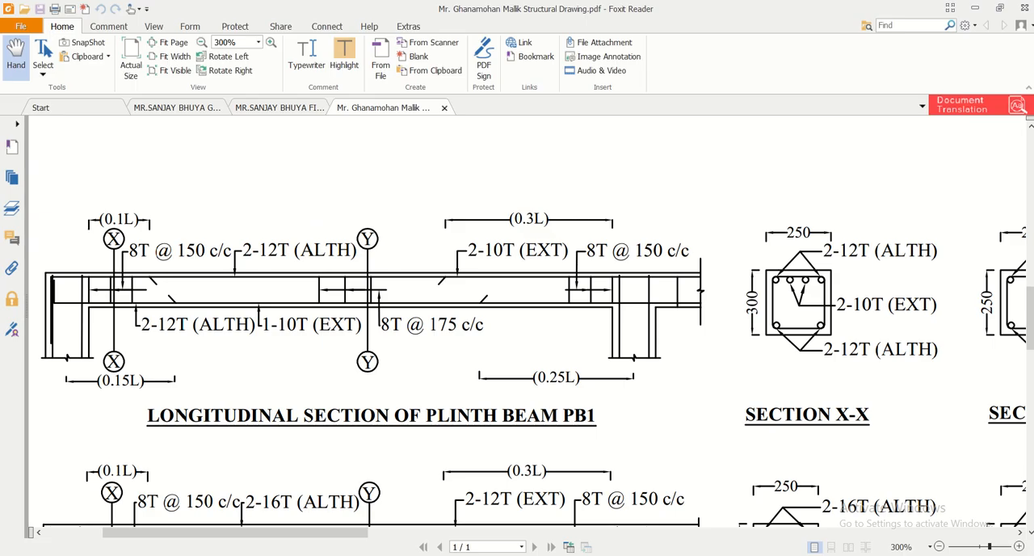
scroll(502, 432, "down", 2)
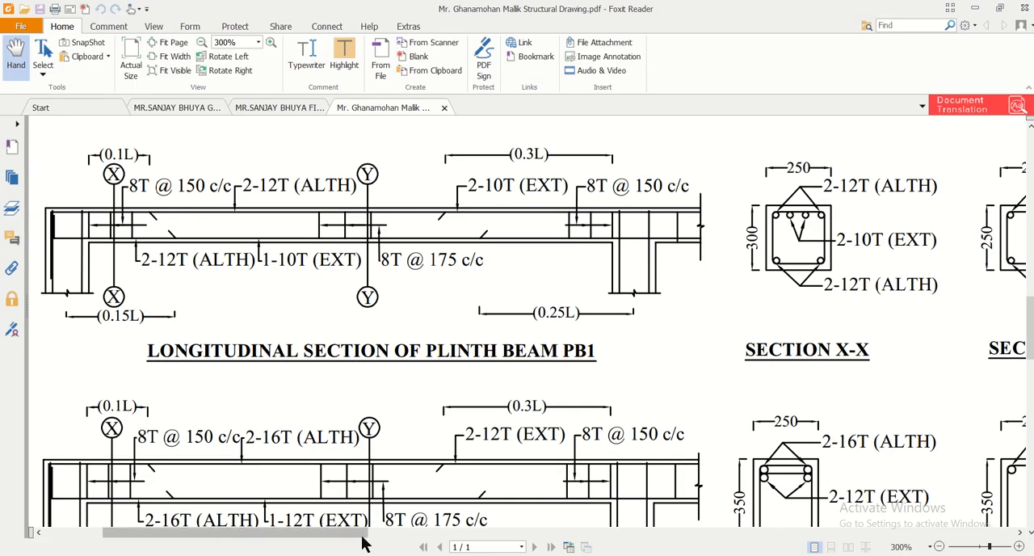
mouse_move(363, 533)
left_mouse_down()
mouse_move(627, 529)
mouse_move(668, 511)
mouse_move(364, 530)
left_mouse_up()
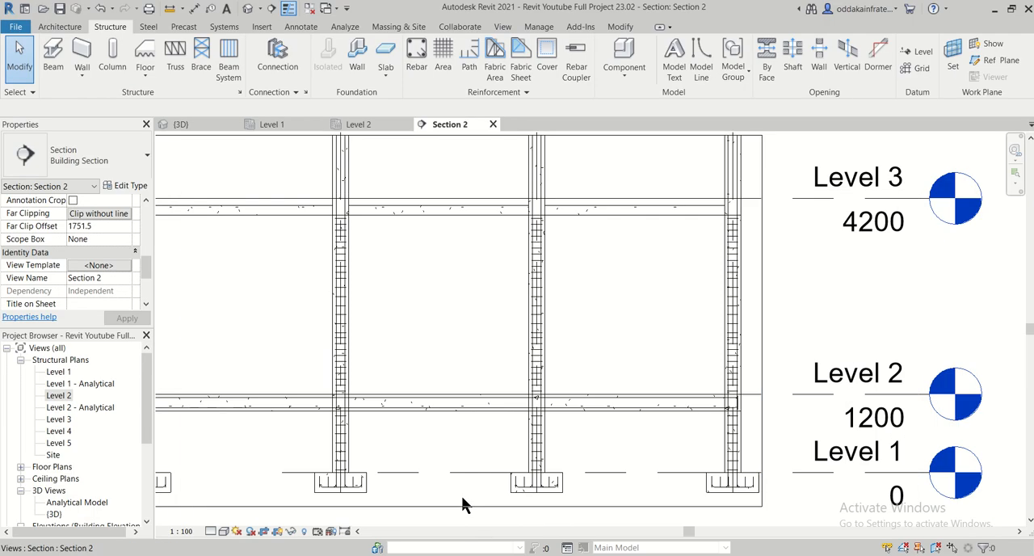
- Place an 8 mm rebar stirrup of shape M_T1, perpendicular to cover, in the plinth beam beside its end column in Section 2
scroll(461, 495, "up", 4)
scroll(468, 488, "up", 5)
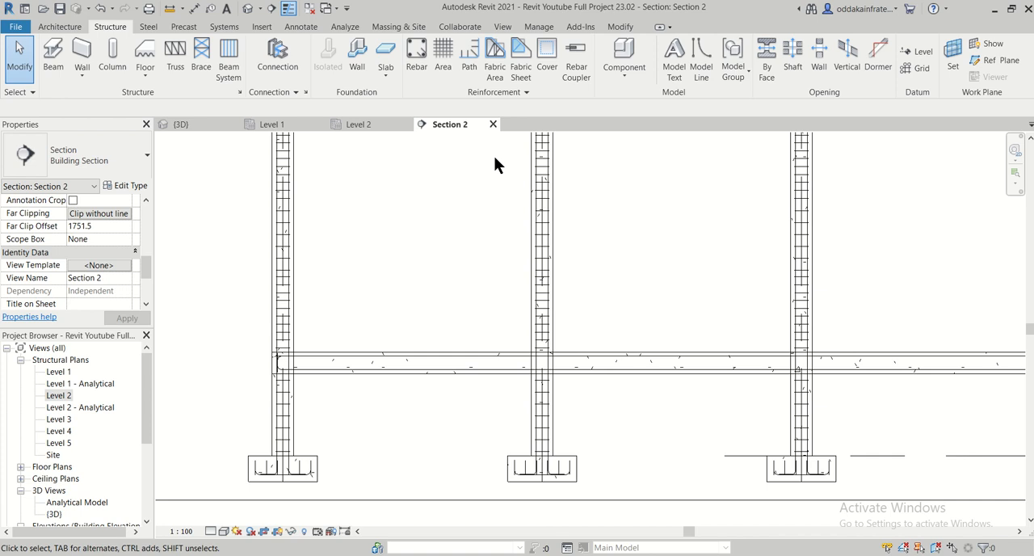
left_click(419, 62)
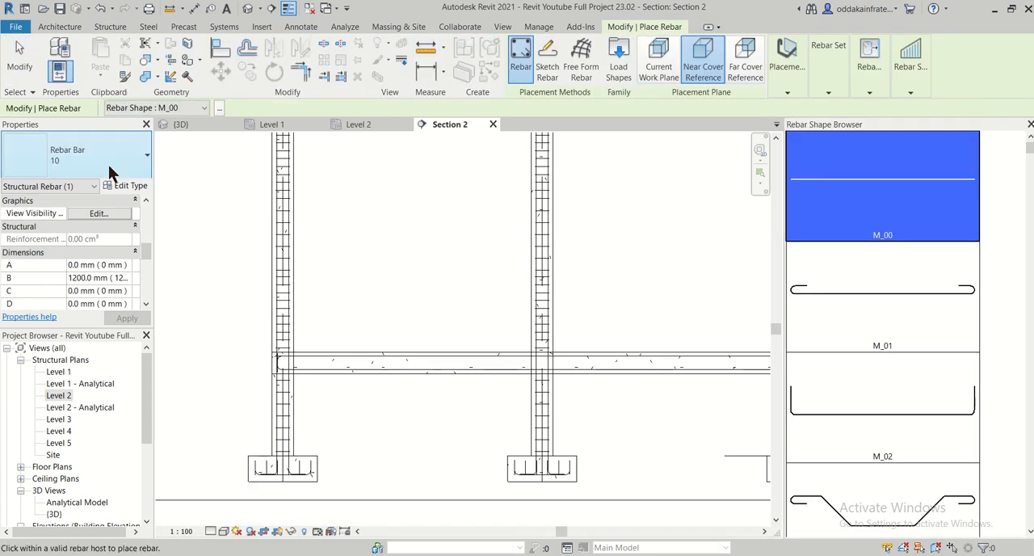
left_click(97, 165)
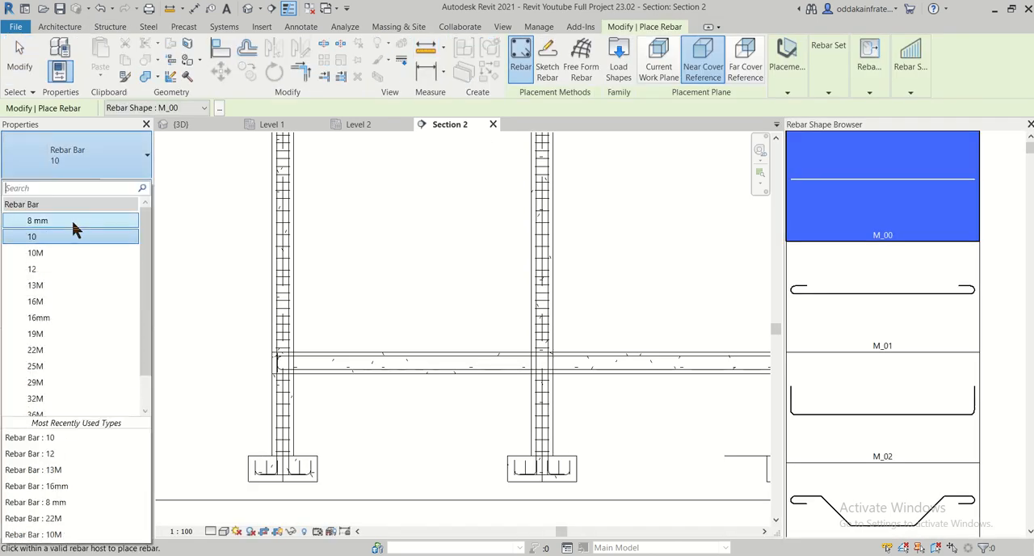
left_click(72, 223)
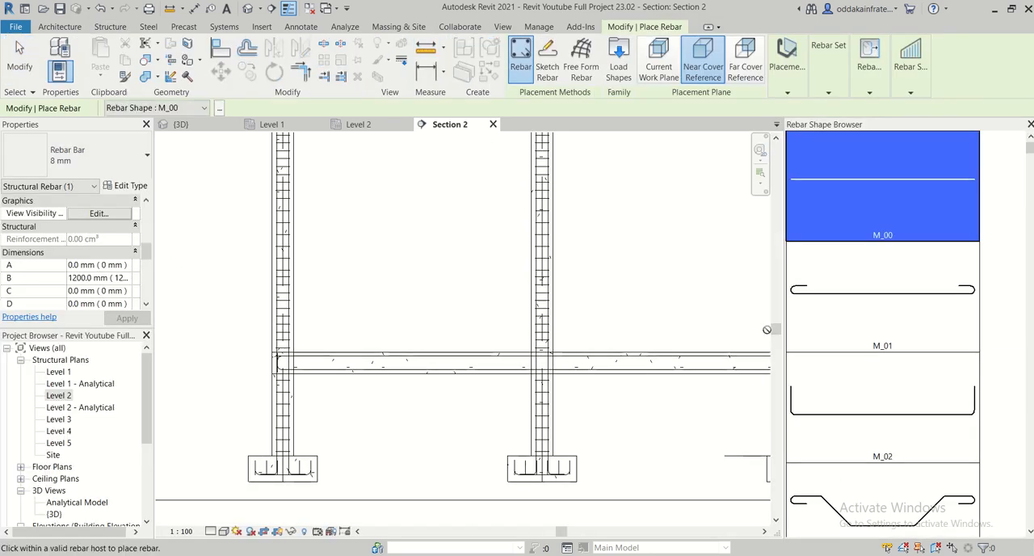
scroll(875, 244, "down", 10)
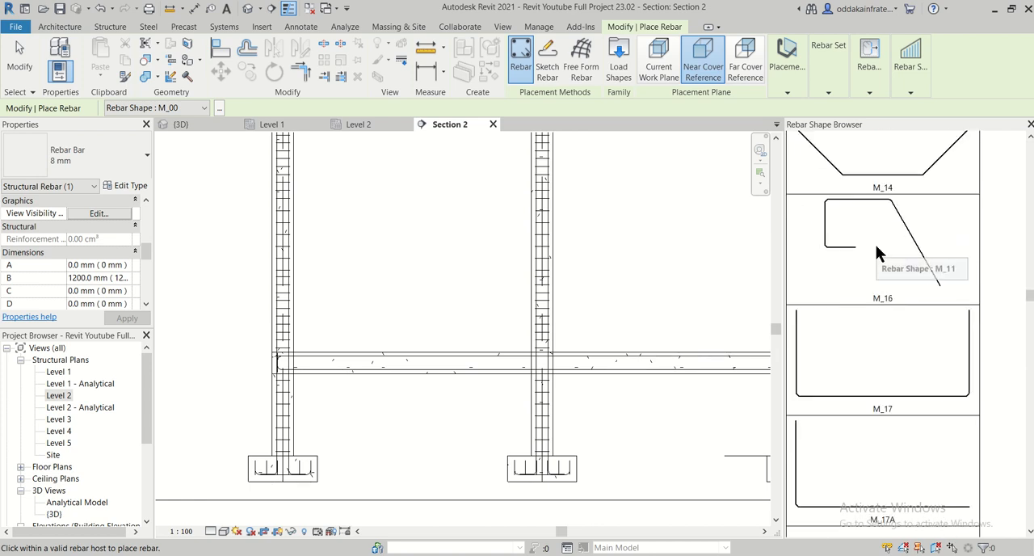
scroll(877, 251, "down", 15)
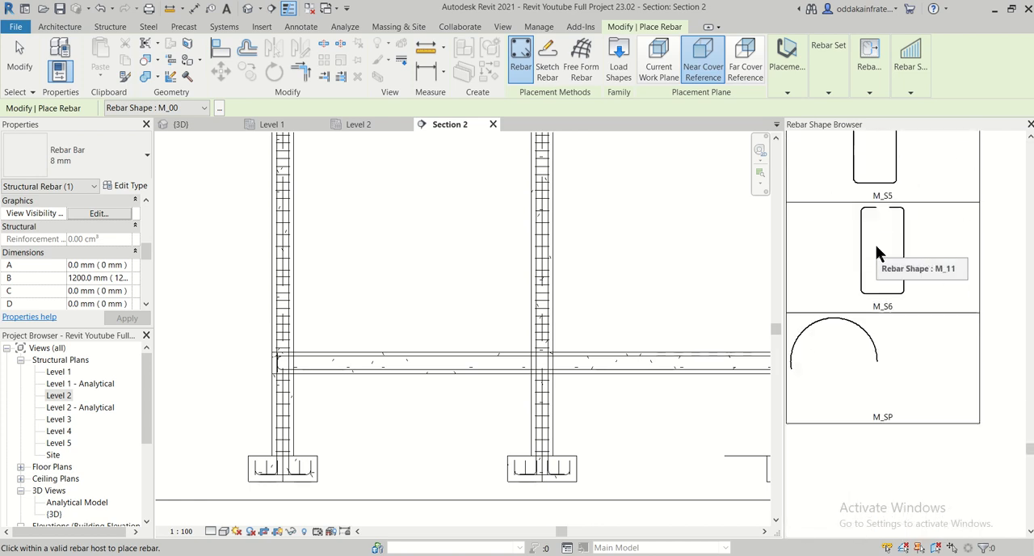
left_click(899, 456)
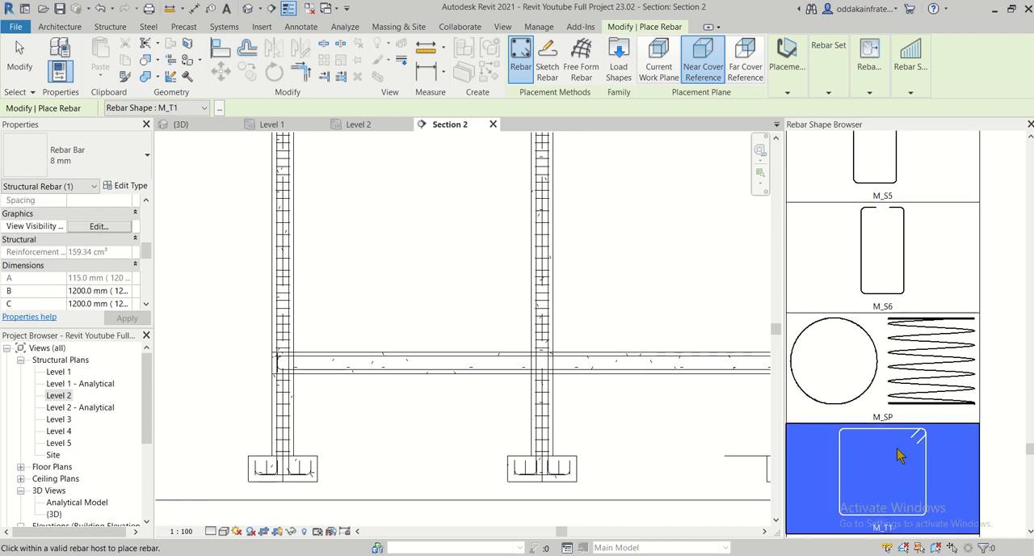
left_click(788, 91)
left_click(872, 121)
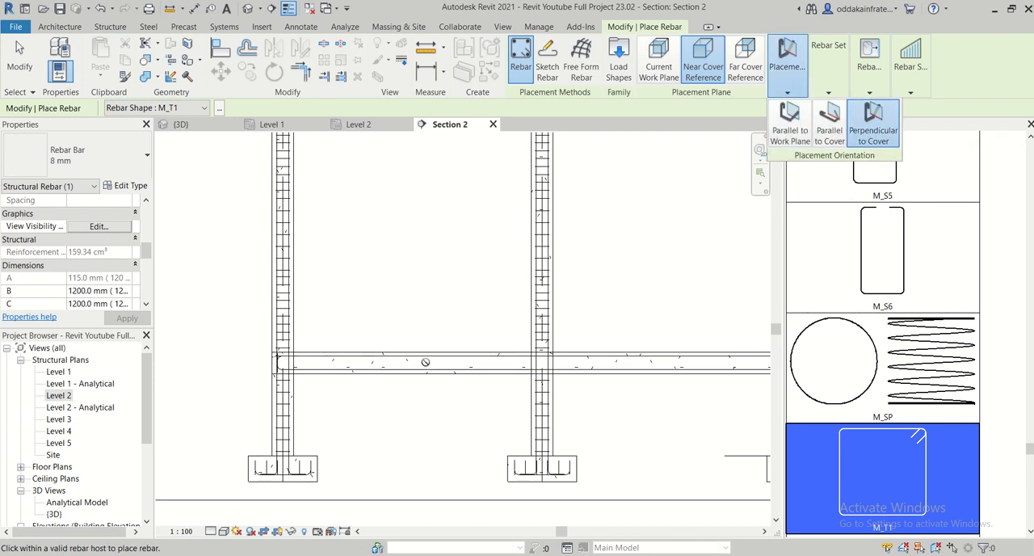
scroll(349, 374, "up", 4)
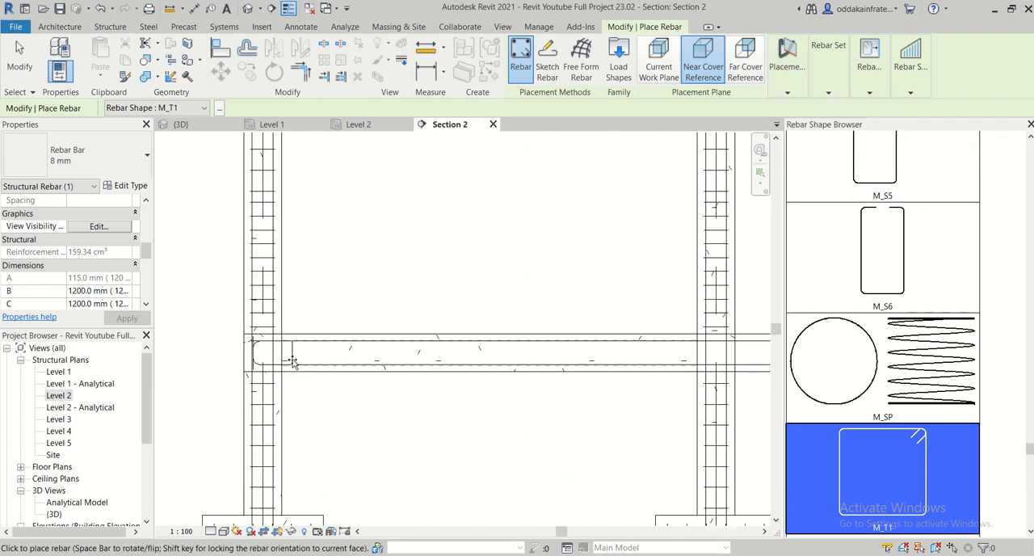
scroll(293, 363, "up", 2)
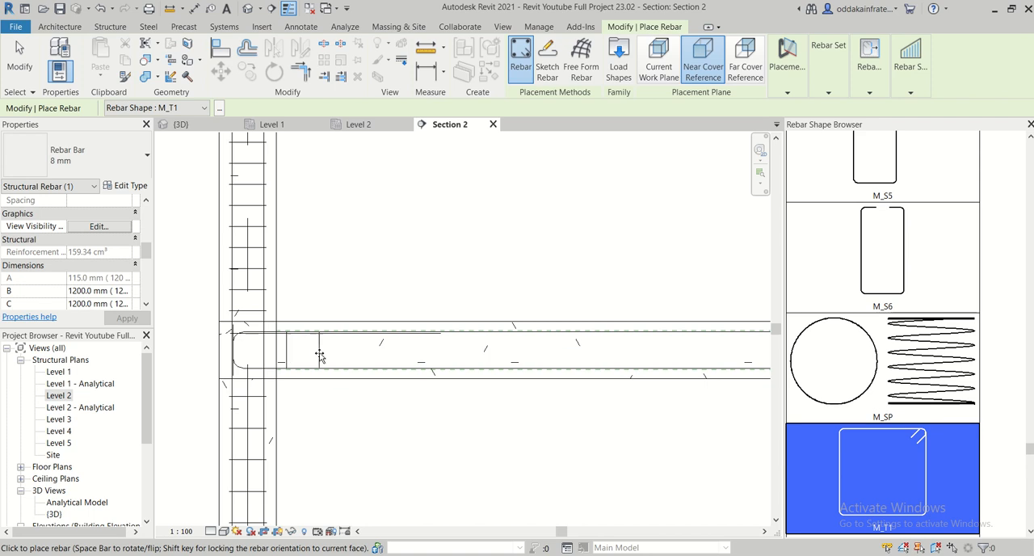
- Set the placed 8 mm stirrup's layout to Maximum Spacing at 150 mm along the first span
key("Escape")
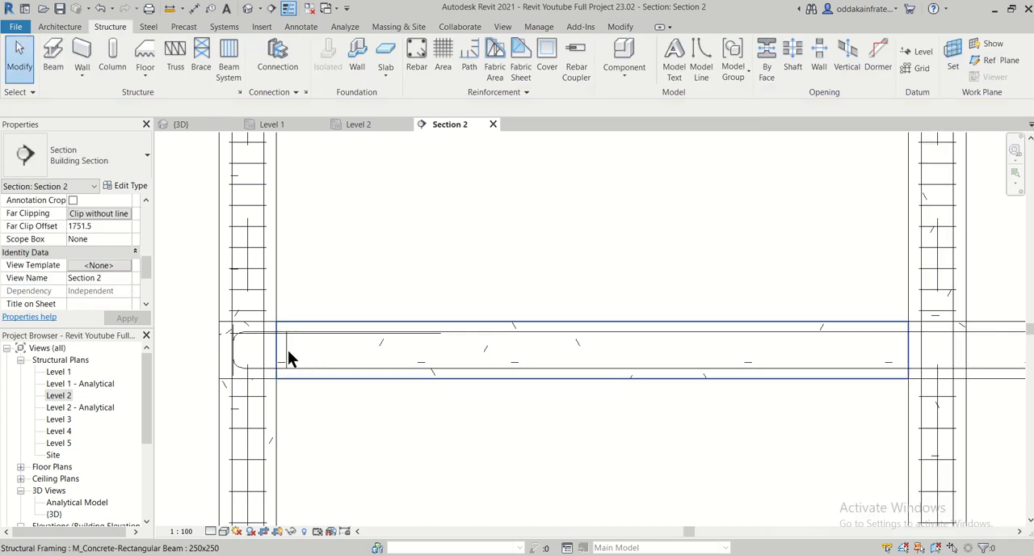
left_click(286, 342)
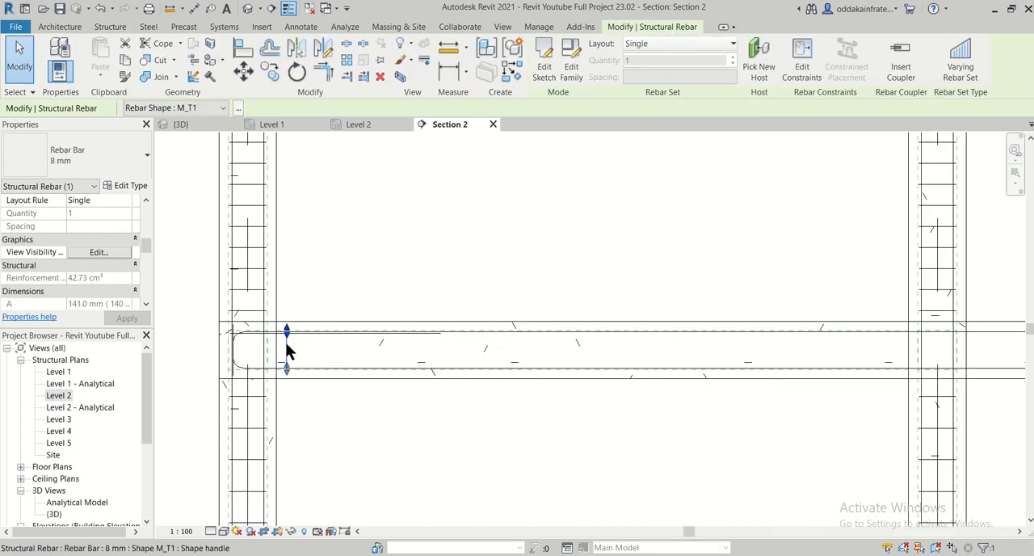
left_click(661, 46)
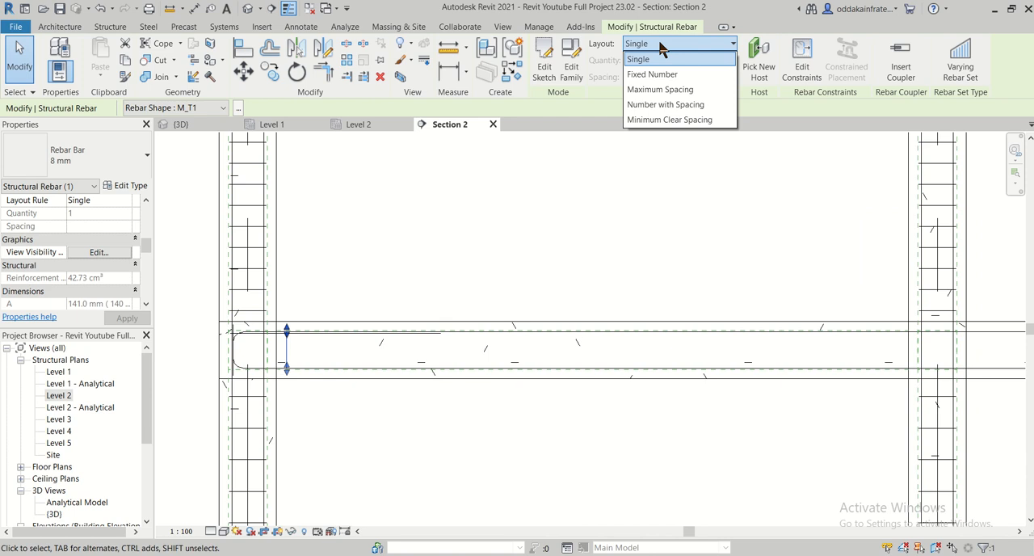
left_click(661, 89)
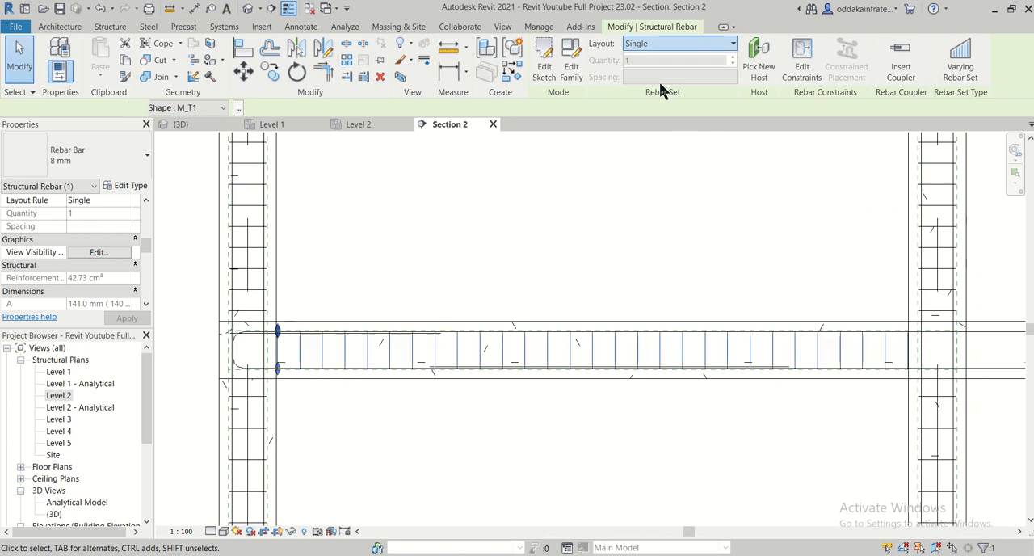
left_click(640, 76)
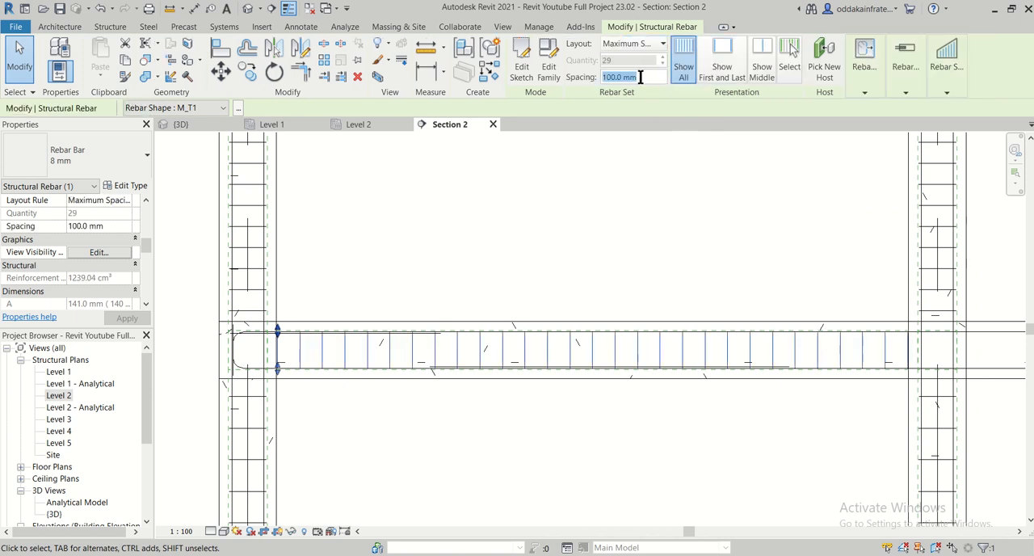
left_click(730, 220)
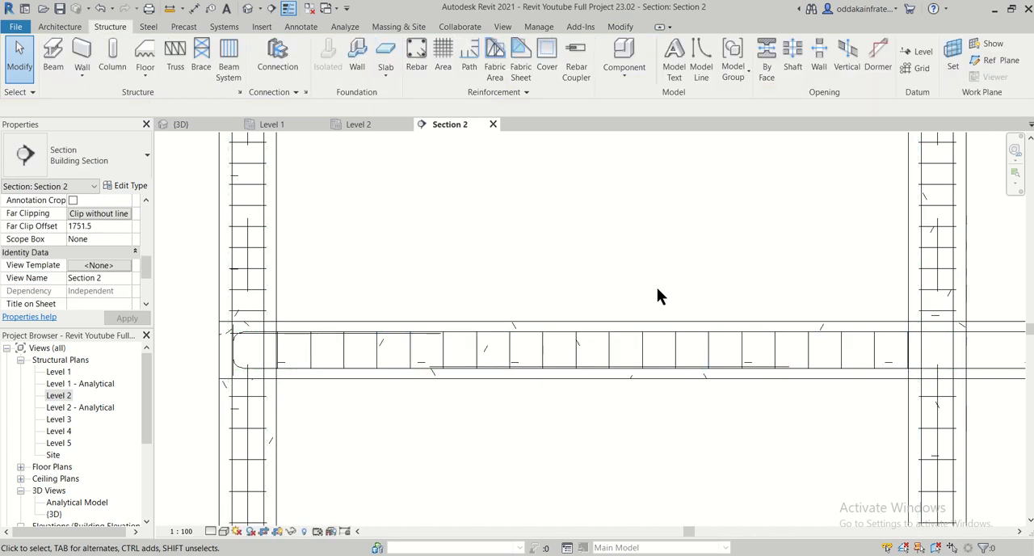
left_click(380, 348)
left_click(451, 408)
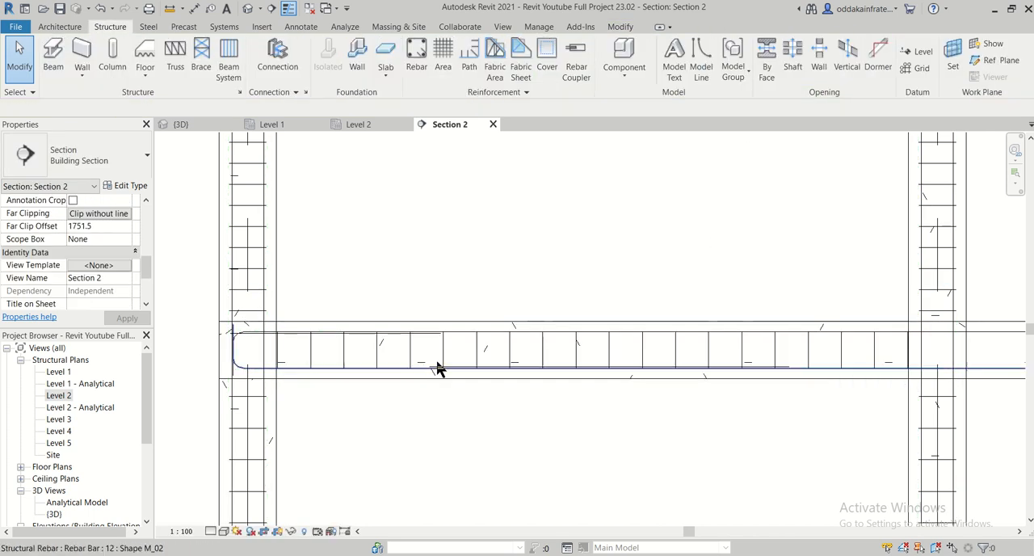
- Shorten the 150 mm stirrup set to about the first third of the span, checking the PDF's longitudinal section of PB1
left_click(477, 349)
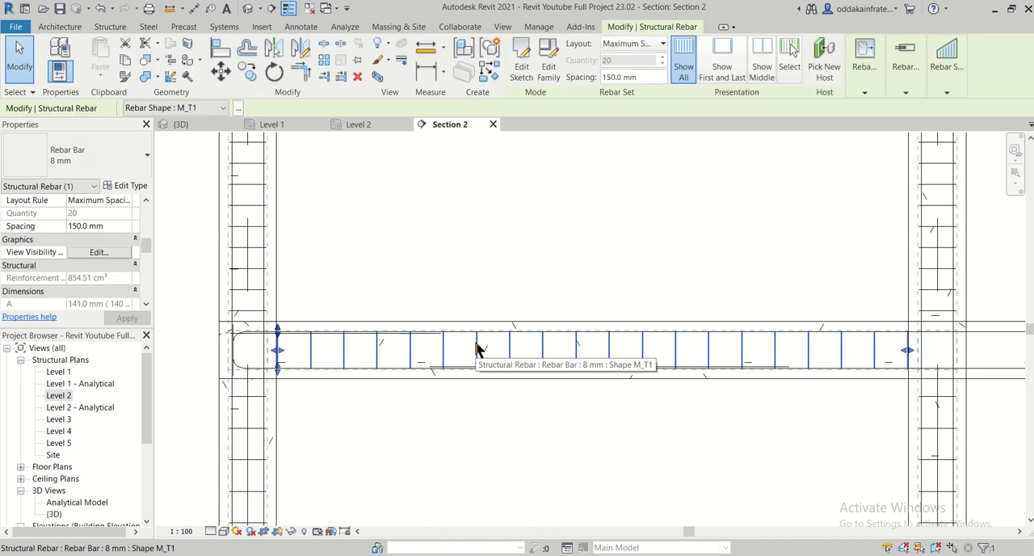
mouse_move(908, 355)
left_mouse_down()
mouse_move(431, 358)
mouse_move(402, 369)
left_mouse_up()
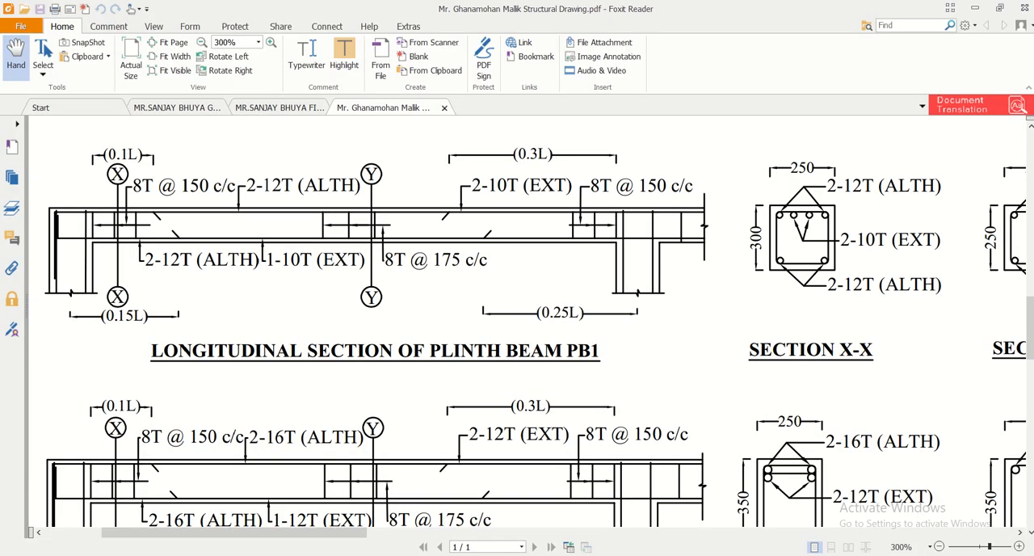
key("alt+Tab")
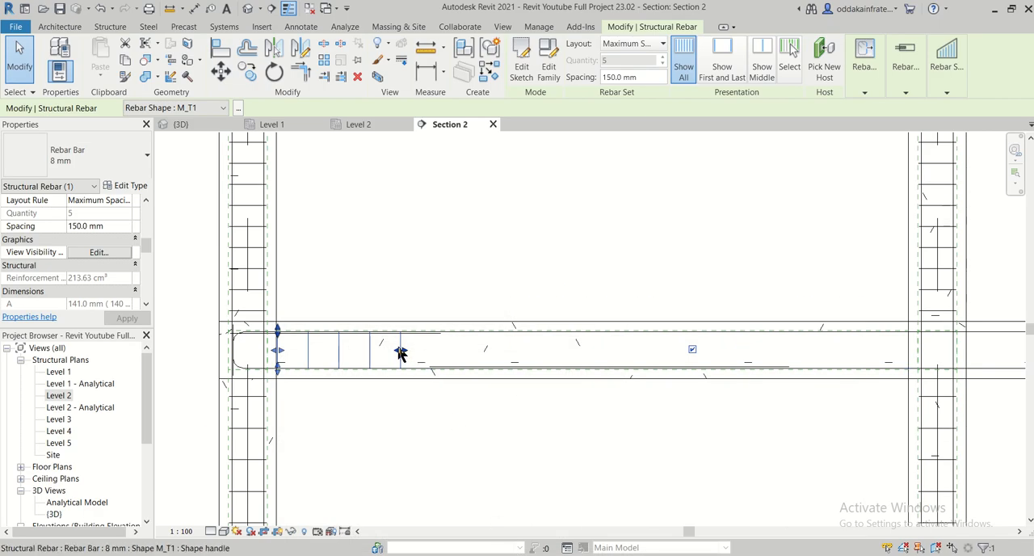
left_click_drag(402, 350, 466, 350)
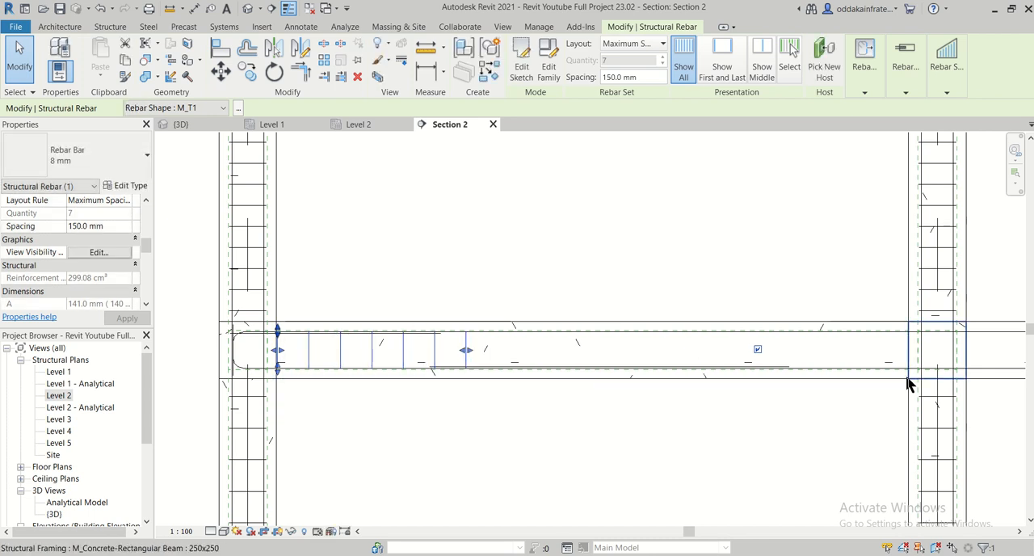
- Copy the 150 mm stirrup set to the far end and to the middle of the first span
left_click(256, 73)
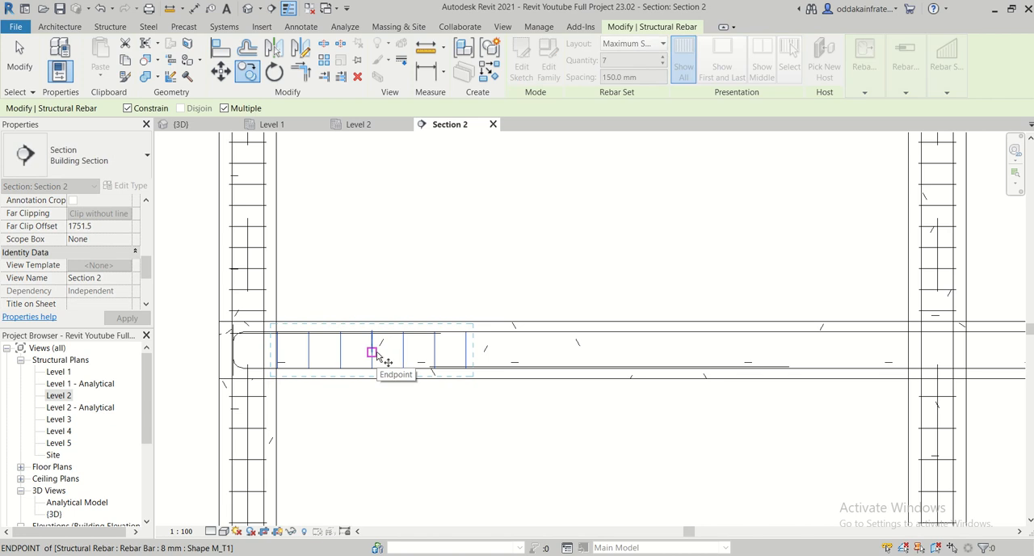
left_click(474, 322)
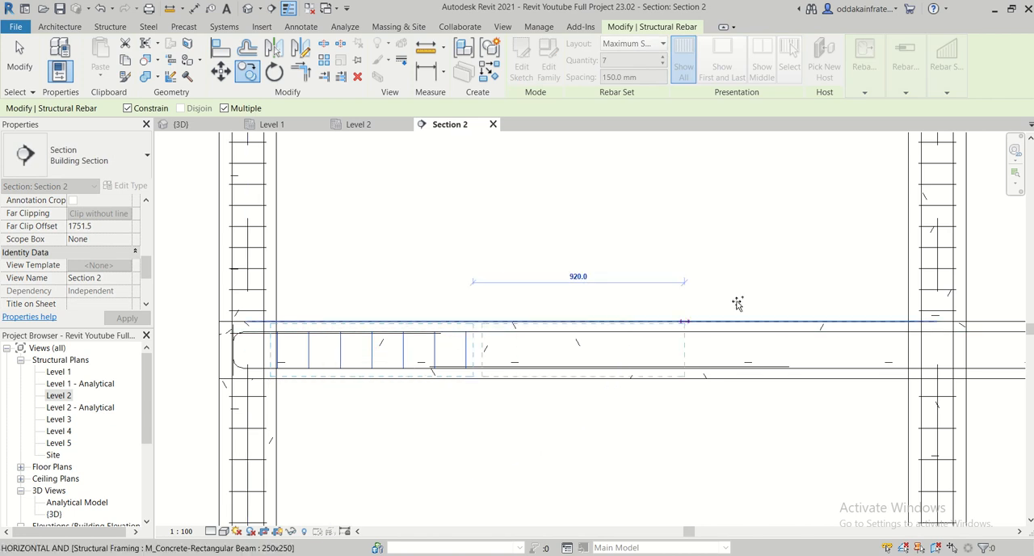
left_click(905, 318)
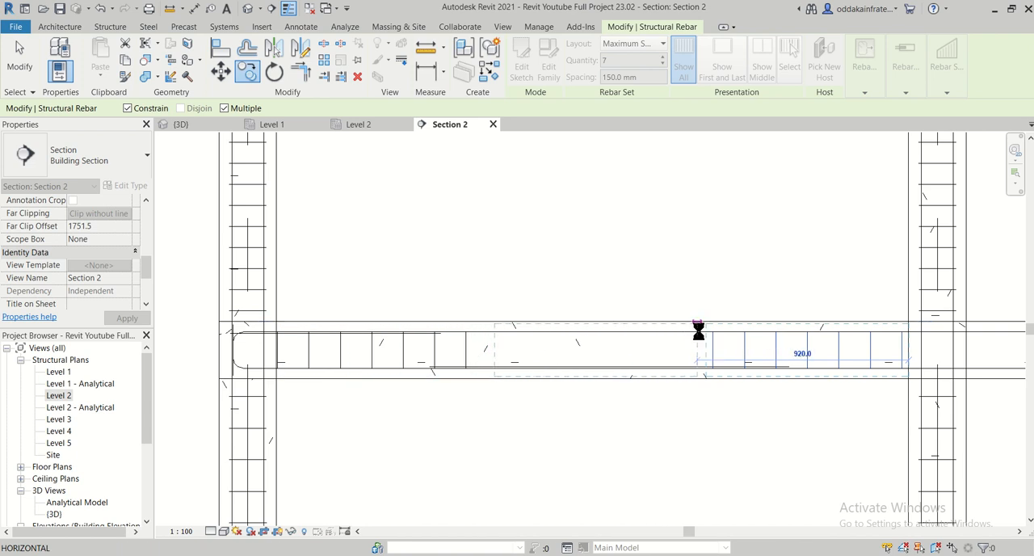
left_click(698, 331)
key("Escape")
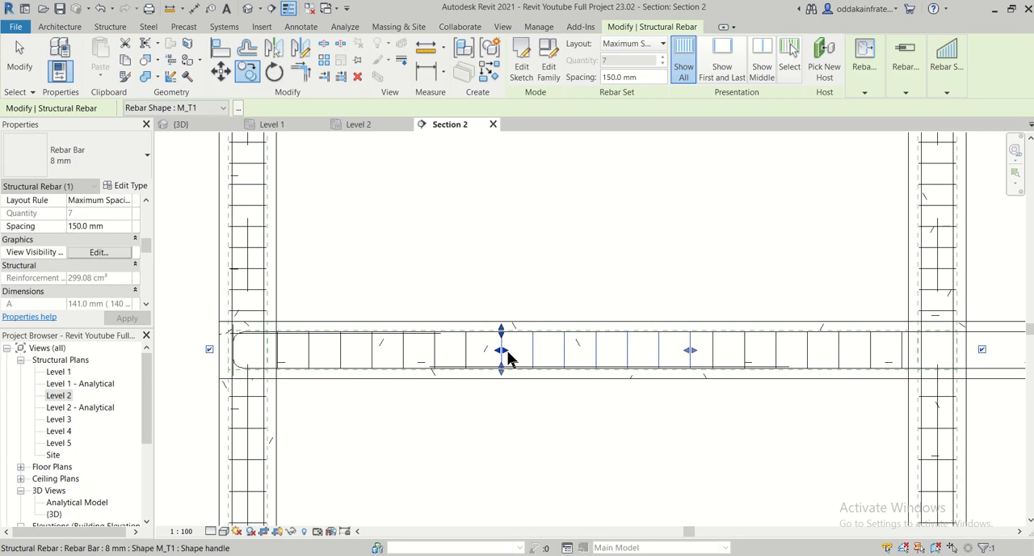
- Extend the middle stirrup set toward the starting-end set and set its spacing to 175 mm
left_click_drag(503, 355, 495, 353)
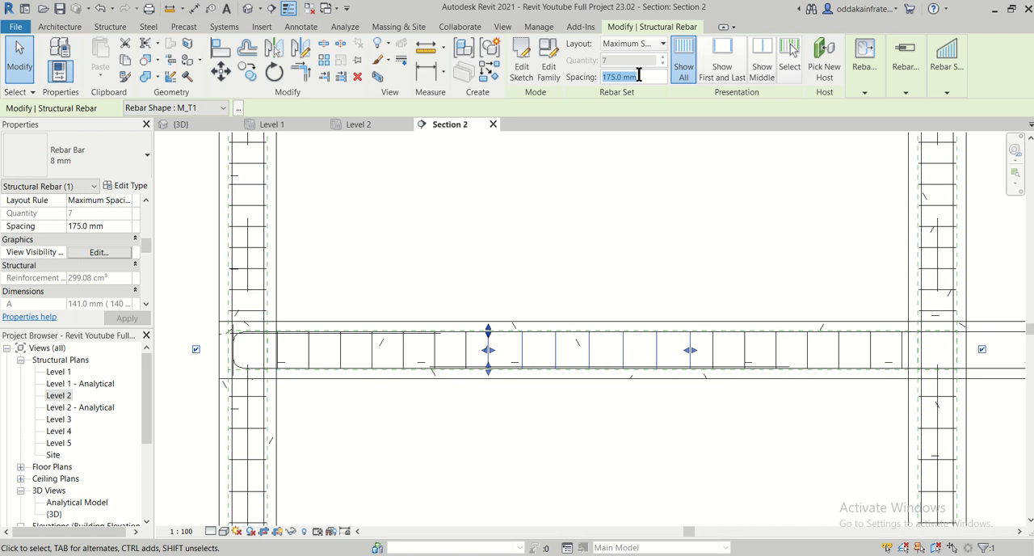
scroll(735, 341, "up", 2)
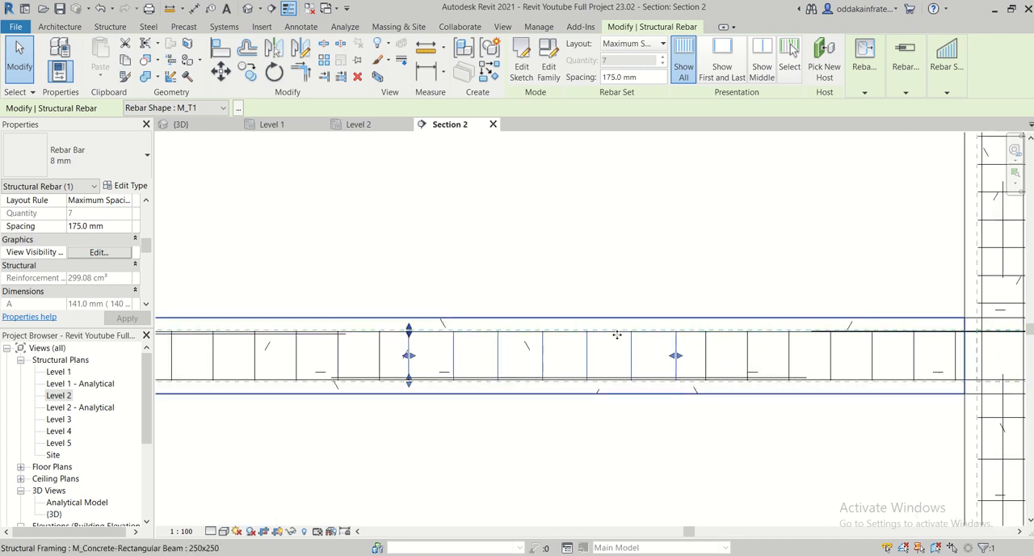
scroll(449, 347, "down", 3)
scroll(436, 360, "up", 3)
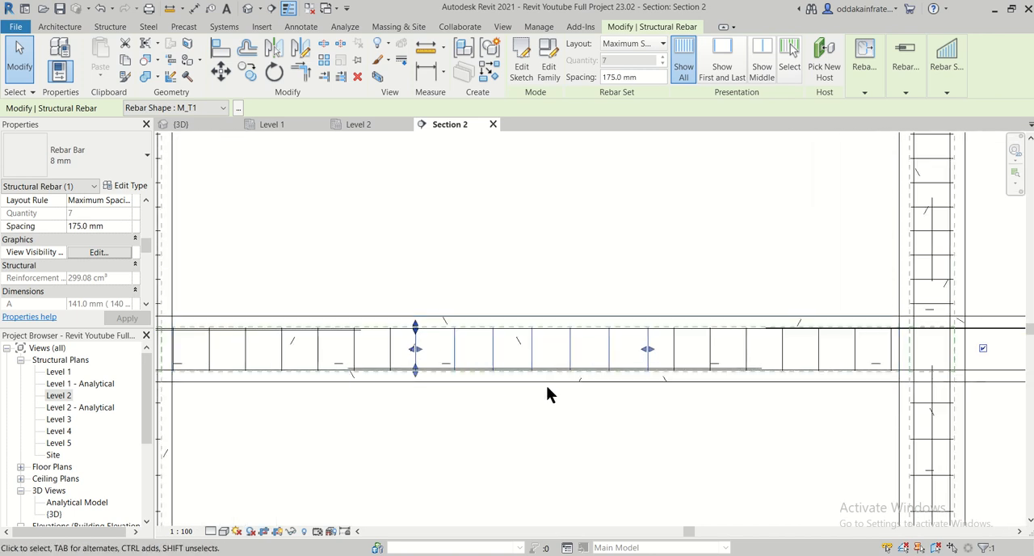
scroll(360, 395, "down", 1)
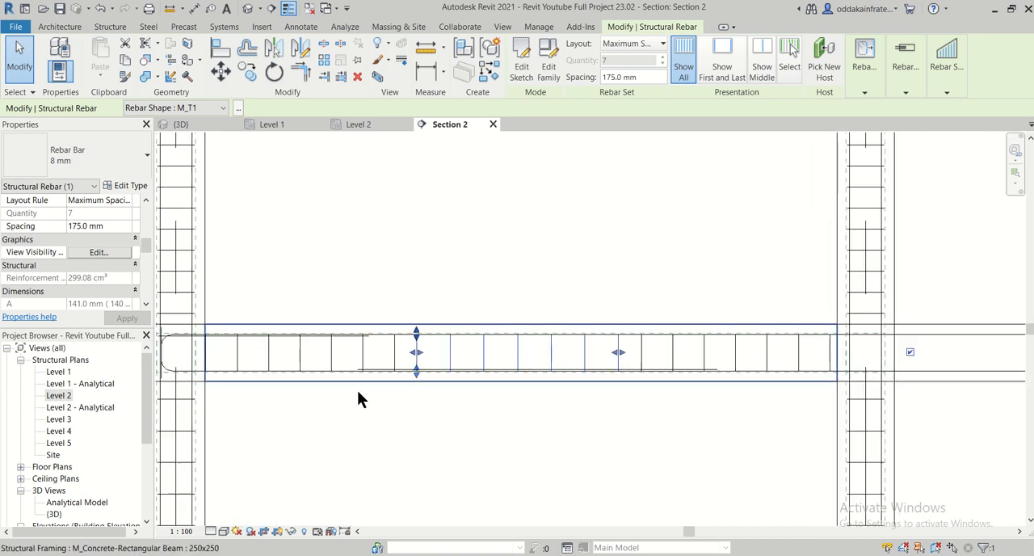
left_click(547, 449)
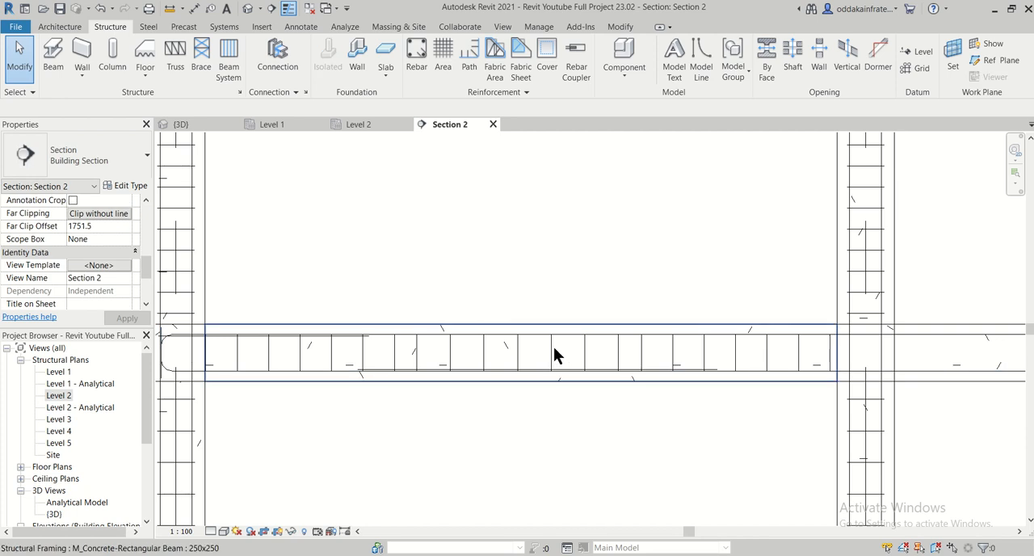
scroll(582, 356, "down", 1)
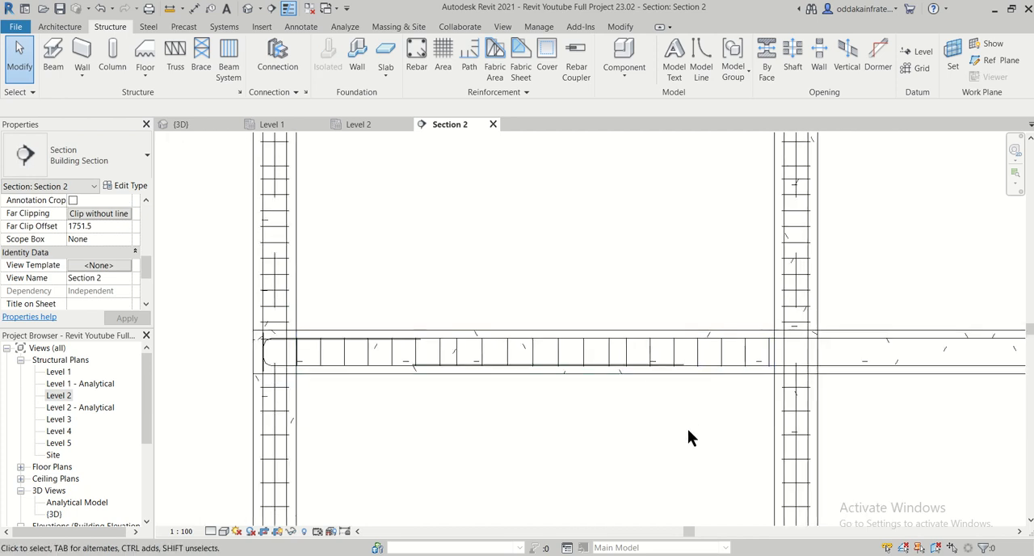
scroll(707, 396, "up", 1)
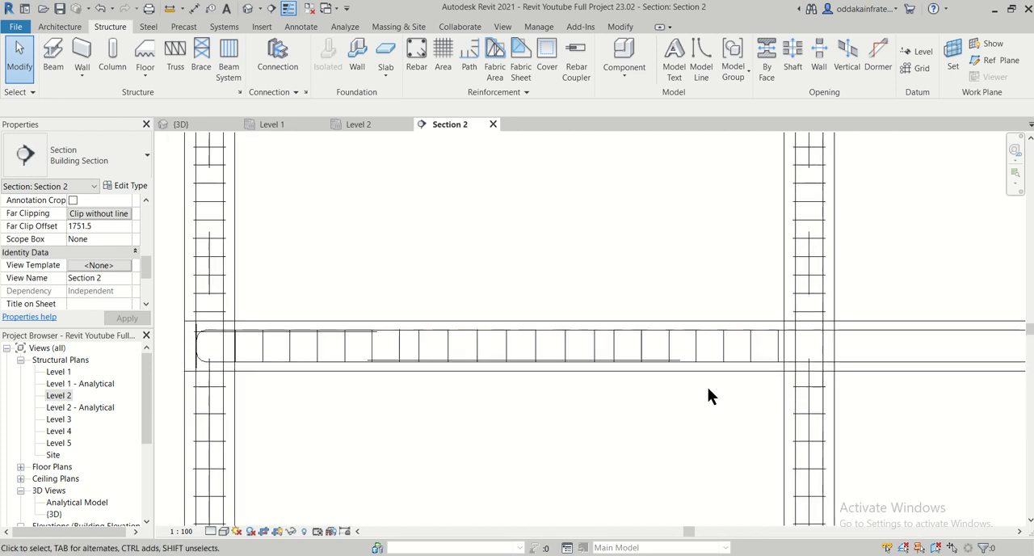
left_click(264, 351)
left_click(364, 464)
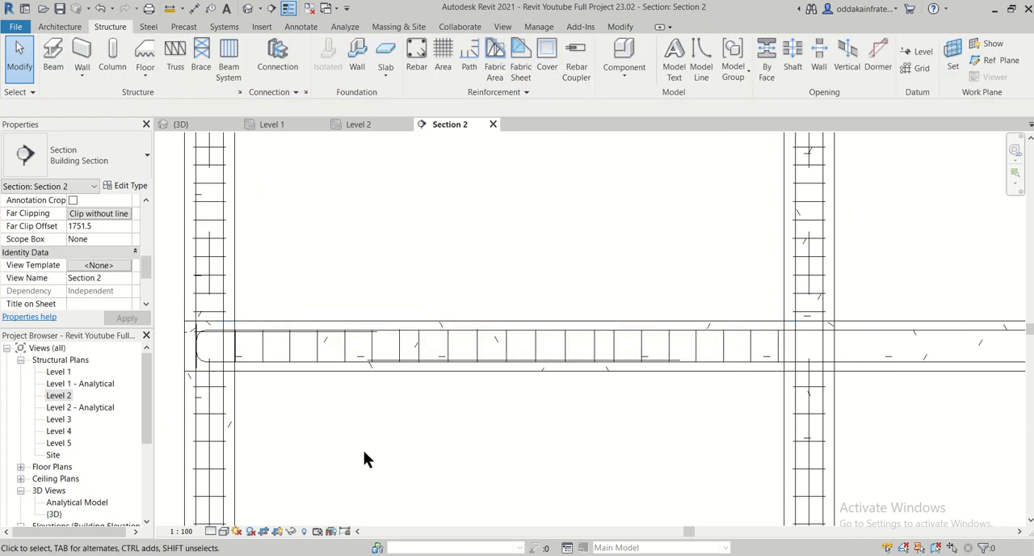
- Copy the first span's three stirrup sets together into the second span, from the beam's top corner at the end column to the next column
scroll(332, 432, "up", 4)
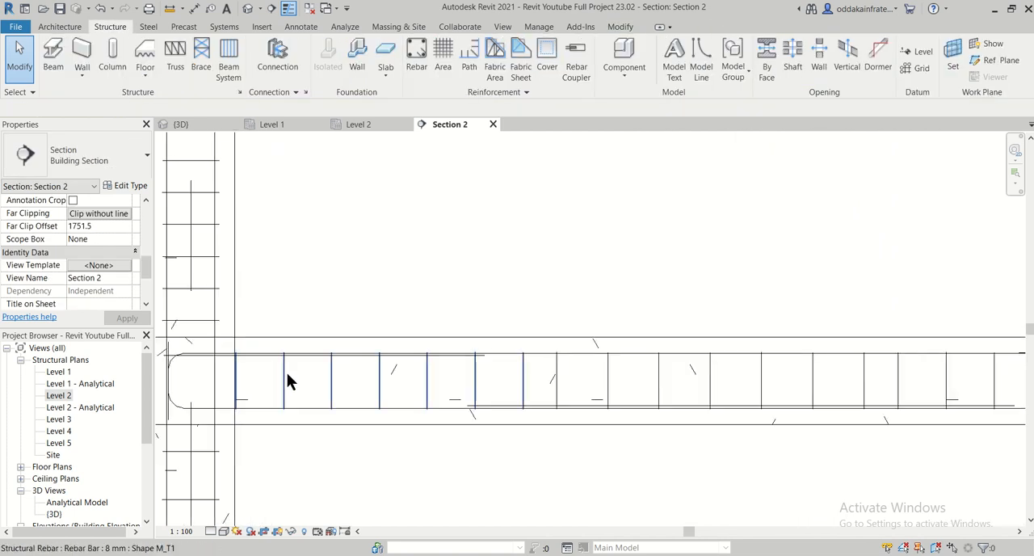
left_click(288, 377)
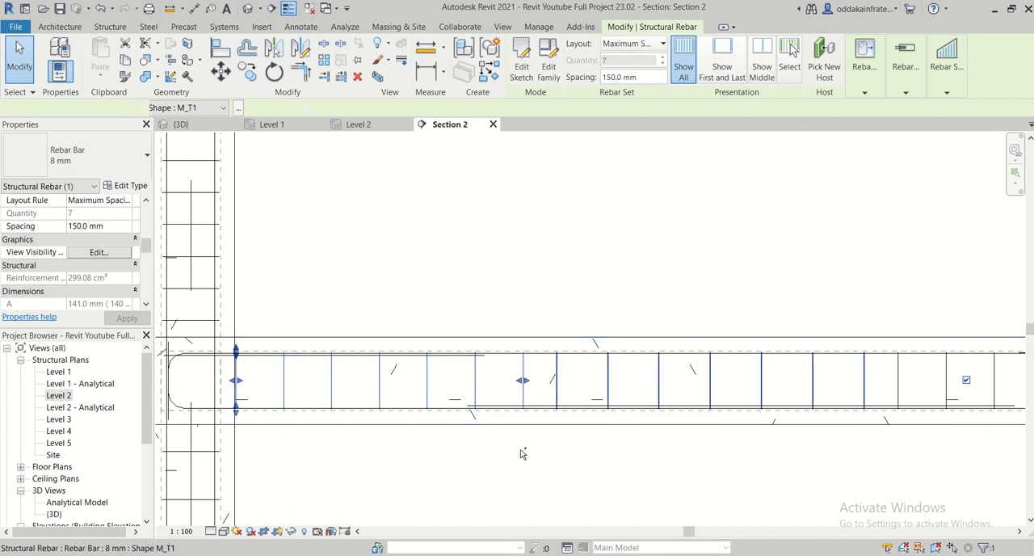
scroll(516, 456, "down", 1)
middle_click_drag(617, 461, 396, 432)
left_click(583, 372, "ctrl")
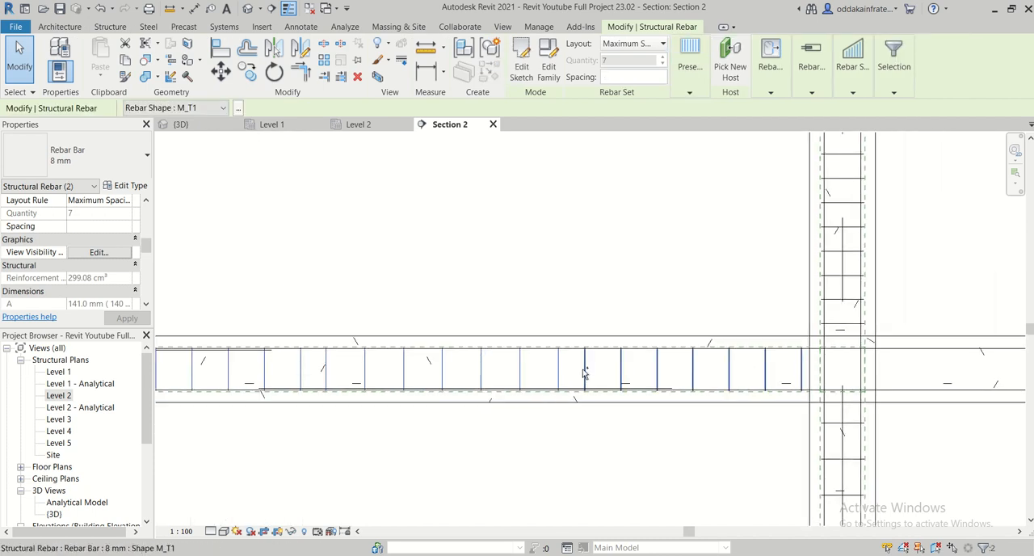
left_click(584, 371, "ctrl")
scroll(533, 446, "down", 1)
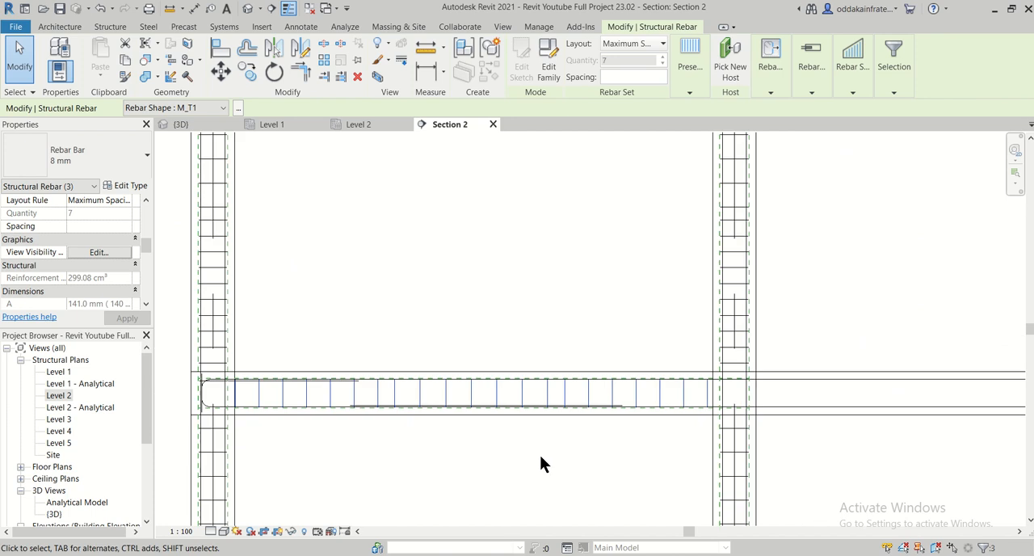
scroll(541, 456, "down", 1)
scroll(501, 424, "down", 1)
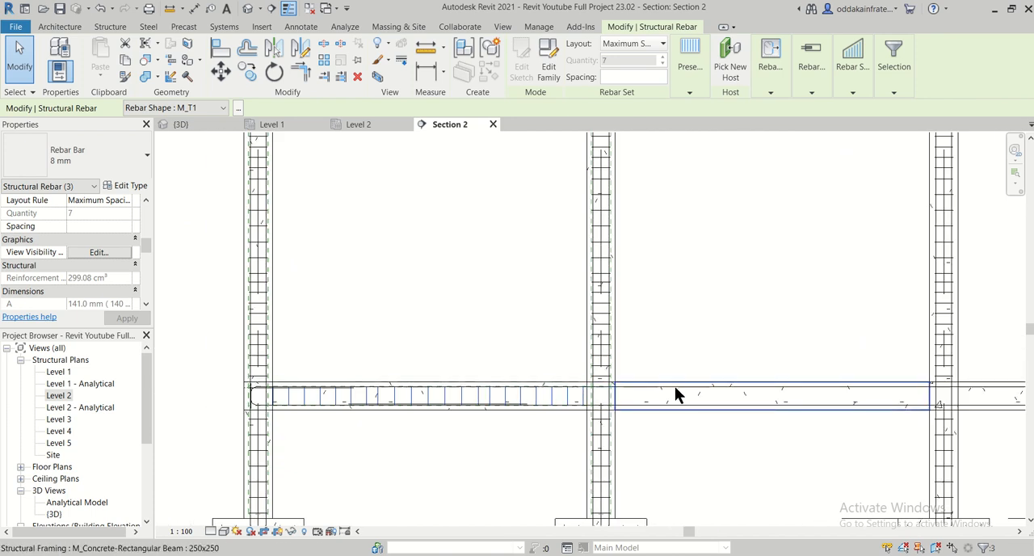
middle_click_drag(725, 442, 490, 419)
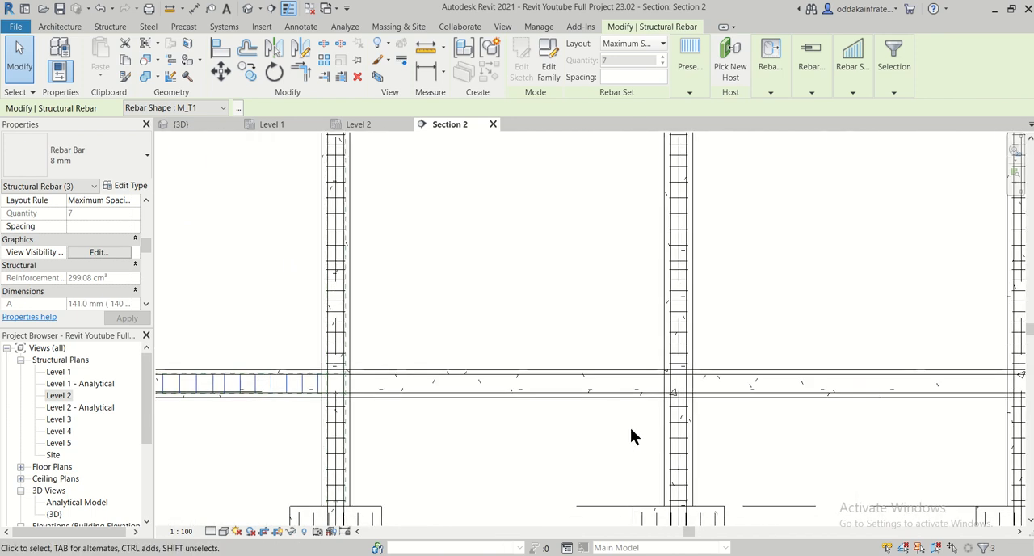
scroll(632, 436, "down", 1)
scroll(251, 454, "up", 1)
middle_click_drag(256, 447, 339, 466)
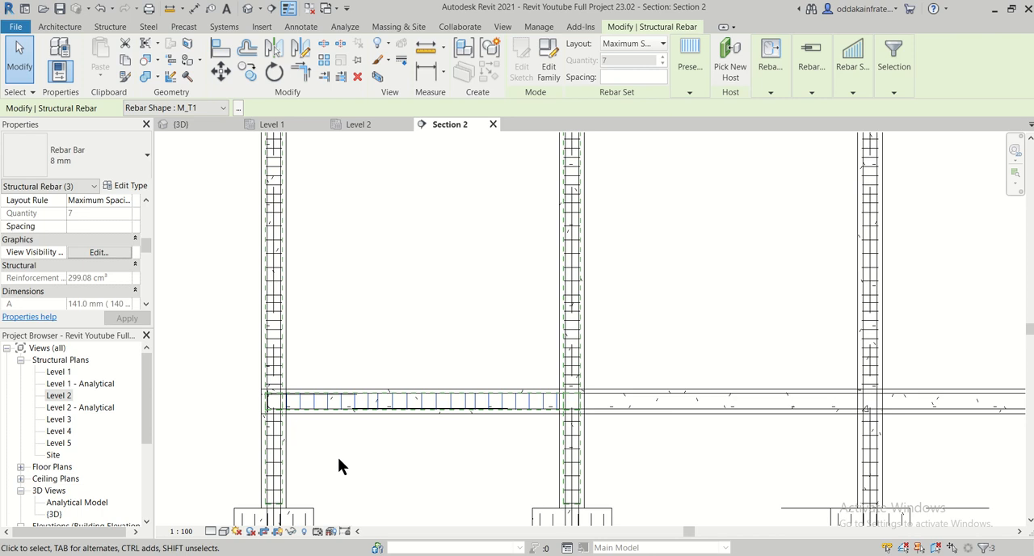
left_click(249, 75)
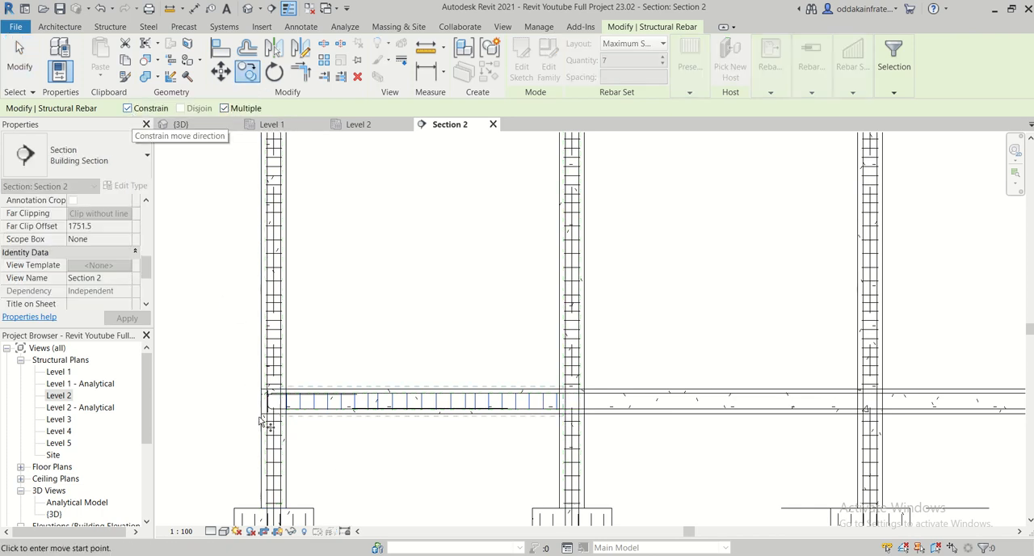
scroll(260, 420, "up", 5)
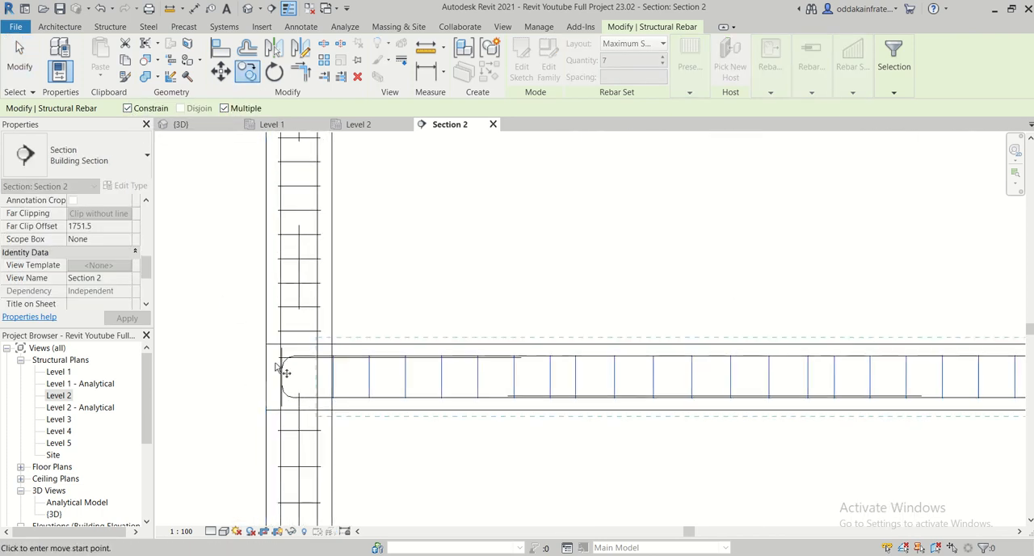
left_click(266, 344)
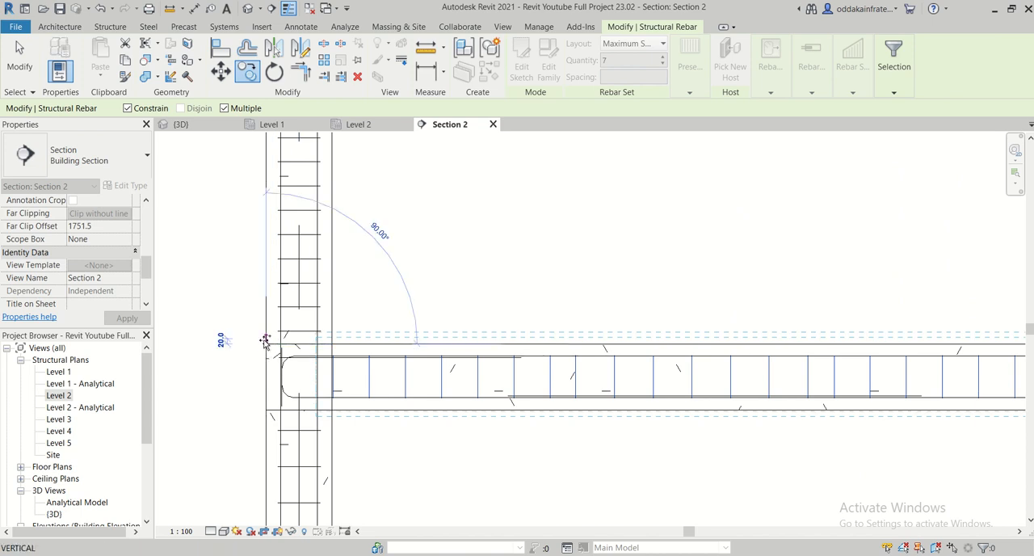
scroll(442, 348, "down", 2)
middle_click_drag(609, 365, 232, 376)
scroll(462, 356, "up", 4)
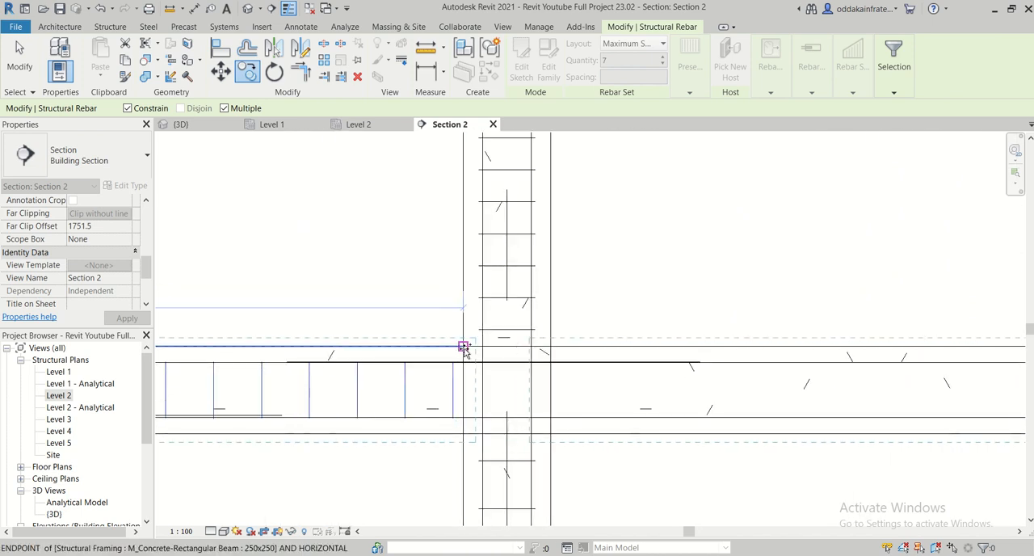
left_click(462, 348)
scroll(392, 394, "down", 2)
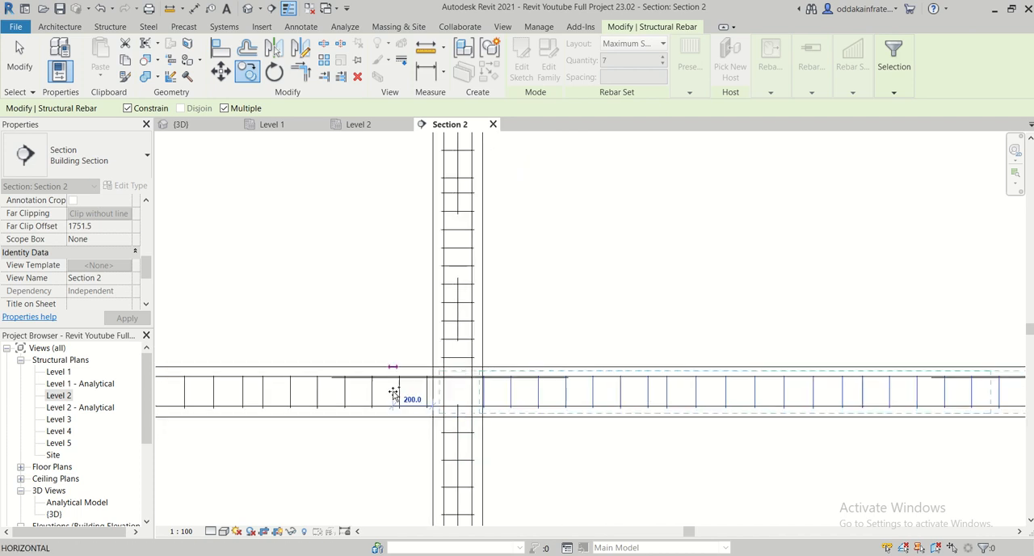
- Copy the three stirrup sets into the third and fourth spans, placing each copy at the beam's top corner at the column face
middle_click_drag(663, 388, 273, 331)
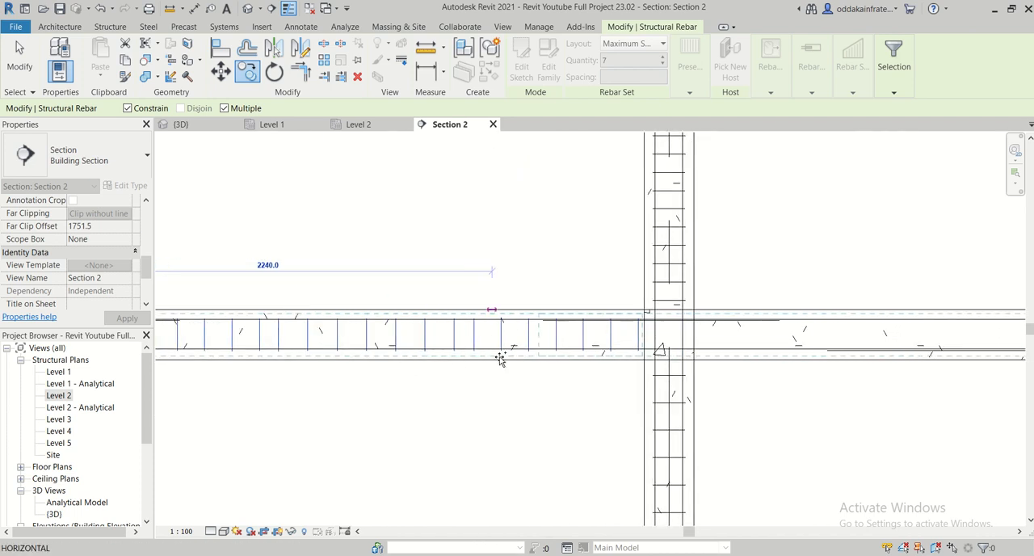
scroll(508, 362, "down", 2)
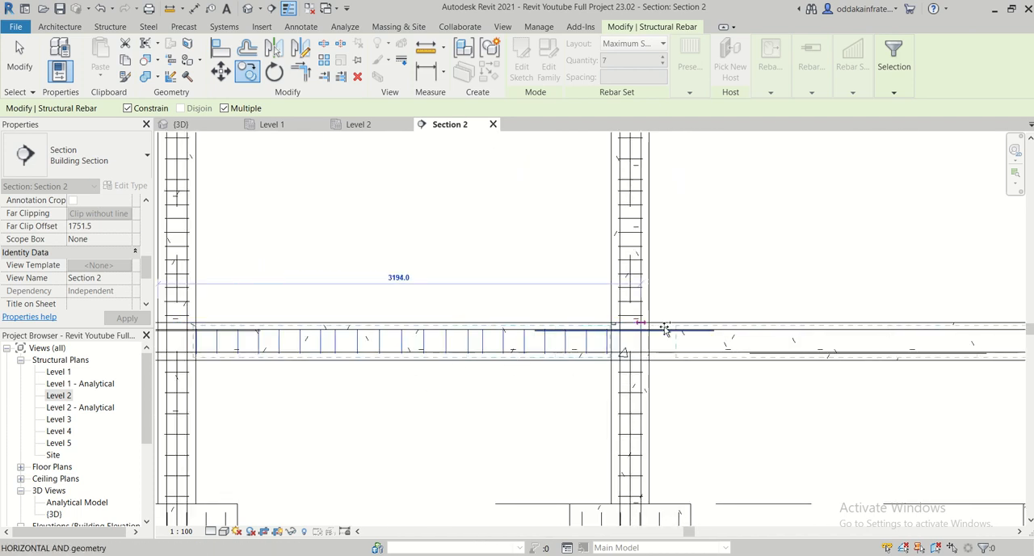
scroll(665, 328, "up", 3)
scroll(616, 324, "up", 2)
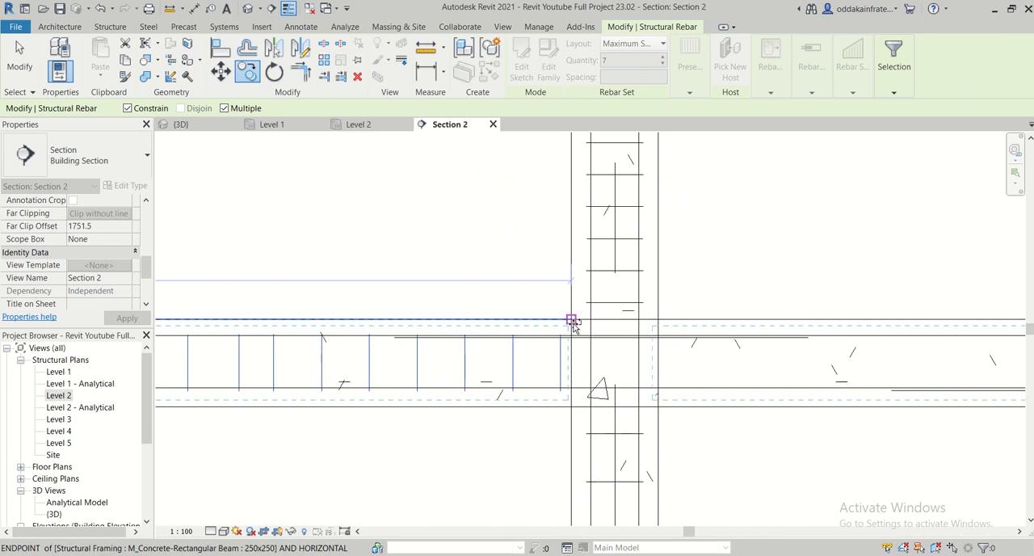
left_click(571, 321)
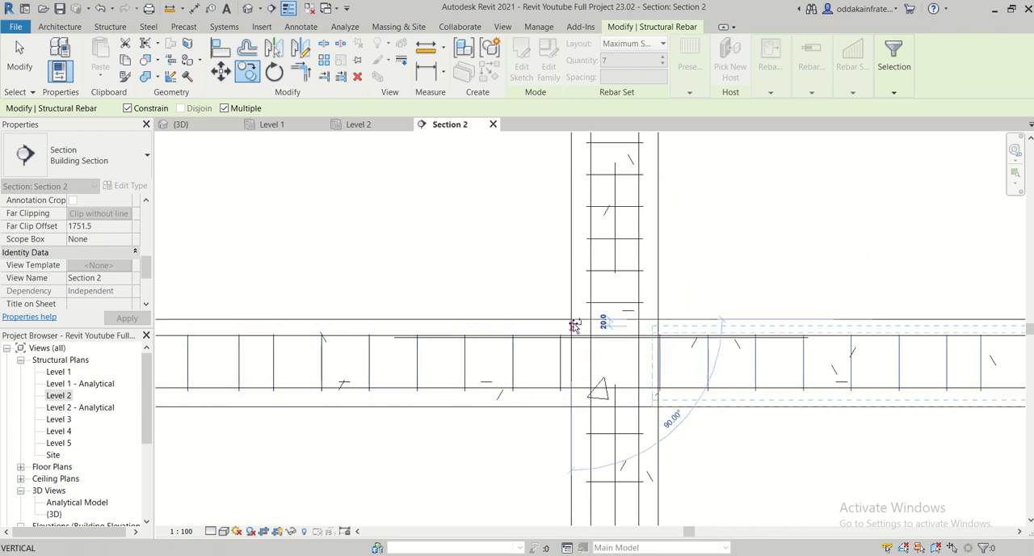
scroll(574, 325, "down", 3)
middle_click_drag(727, 332, 380, 325)
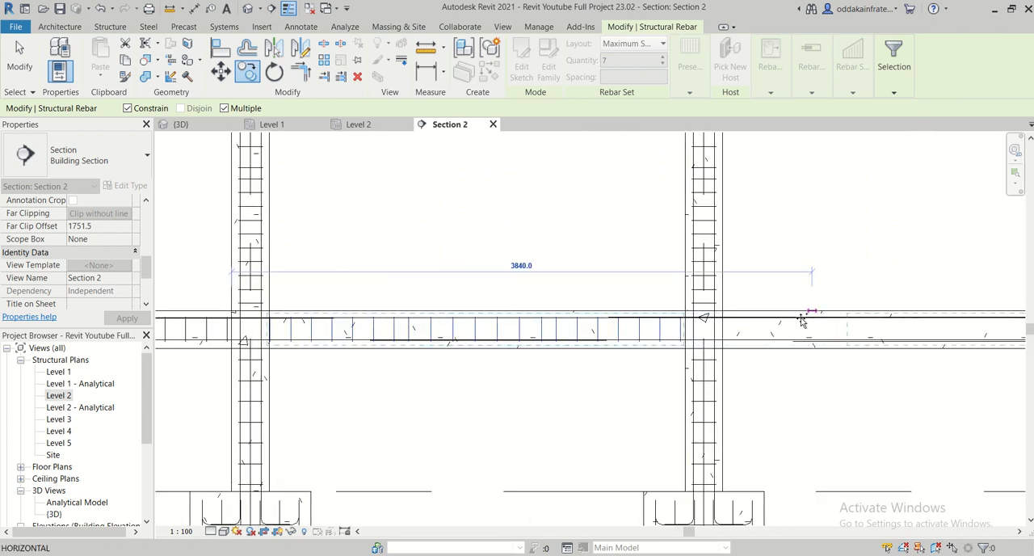
scroll(769, 307, "up", 2)
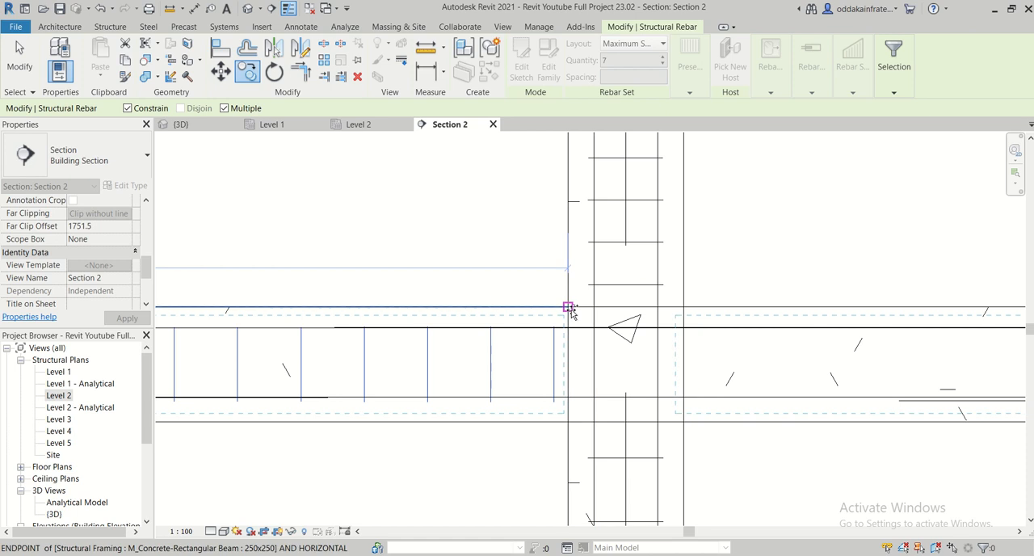
left_click(568, 306)
scroll(570, 311, "down", 5)
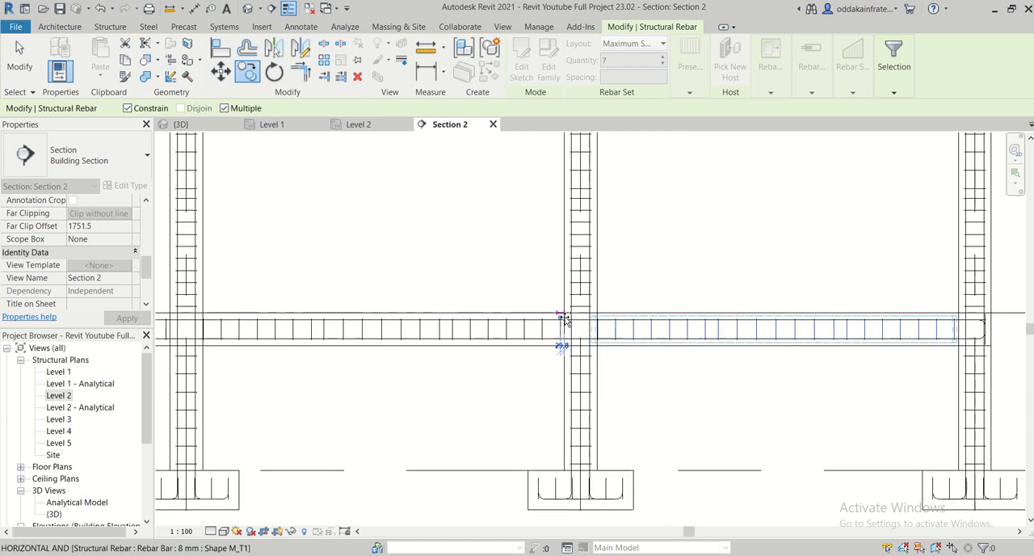
middle_click_drag(860, 320, 423, 326)
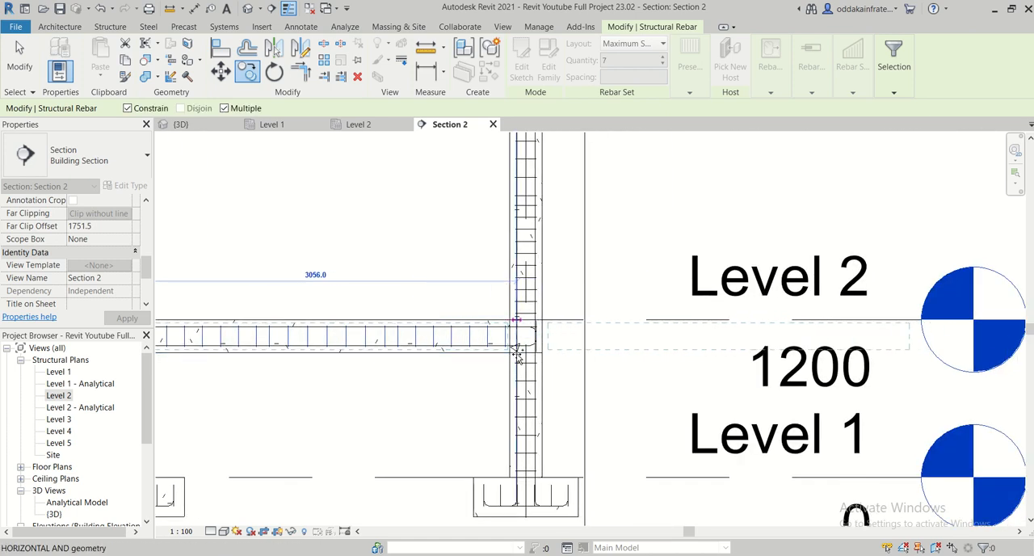
key("Escape")
- Select everything in the section and filter the selection down to Structural Rebar only
scroll(445, 408, "down", 2)
middle_click_drag(438, 409, 620, 410)
scroll(420, 411, "down", 3)
scroll(512, 394, "down", 1)
scroll(512, 394, "down", 1)
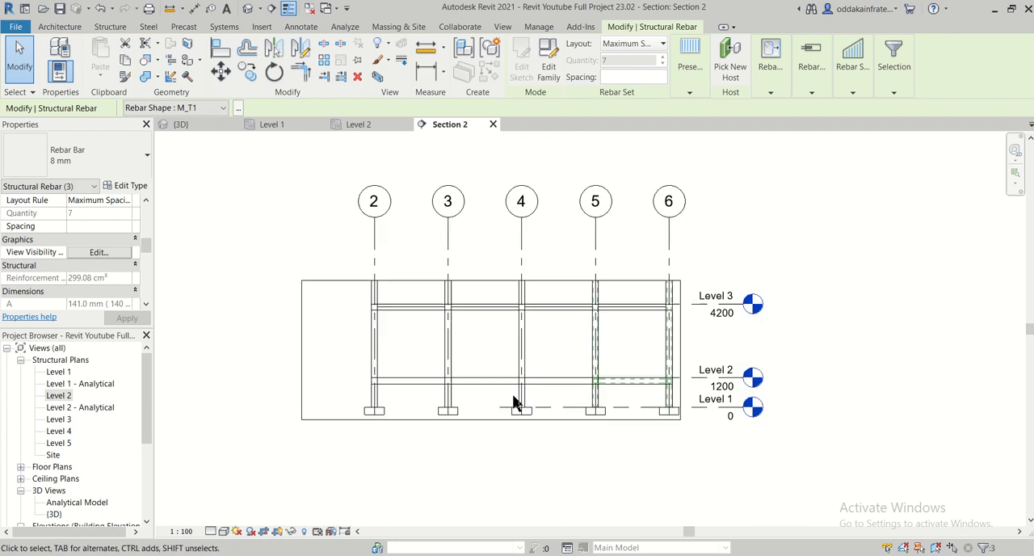
left_click_drag(279, 237, 848, 453)
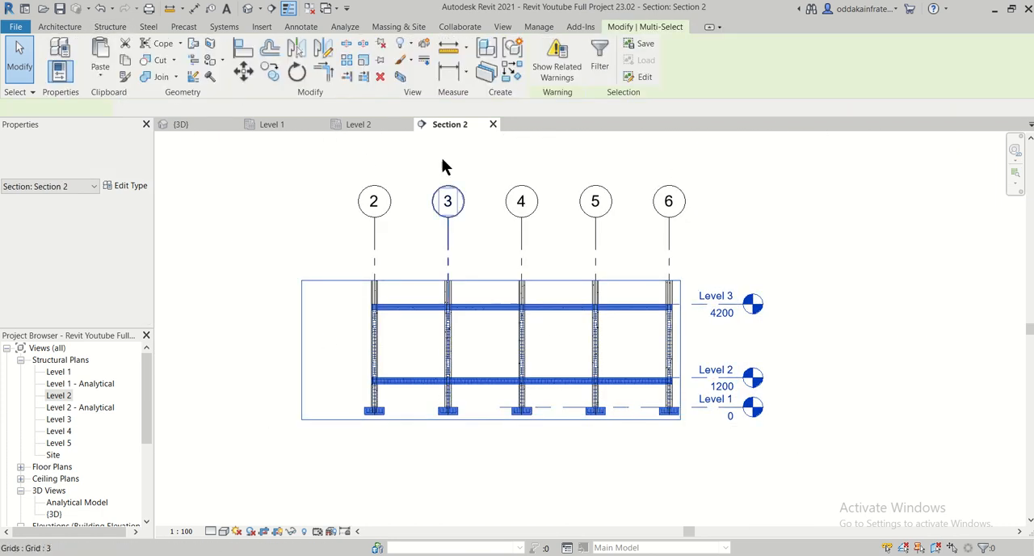
left_click(600, 58)
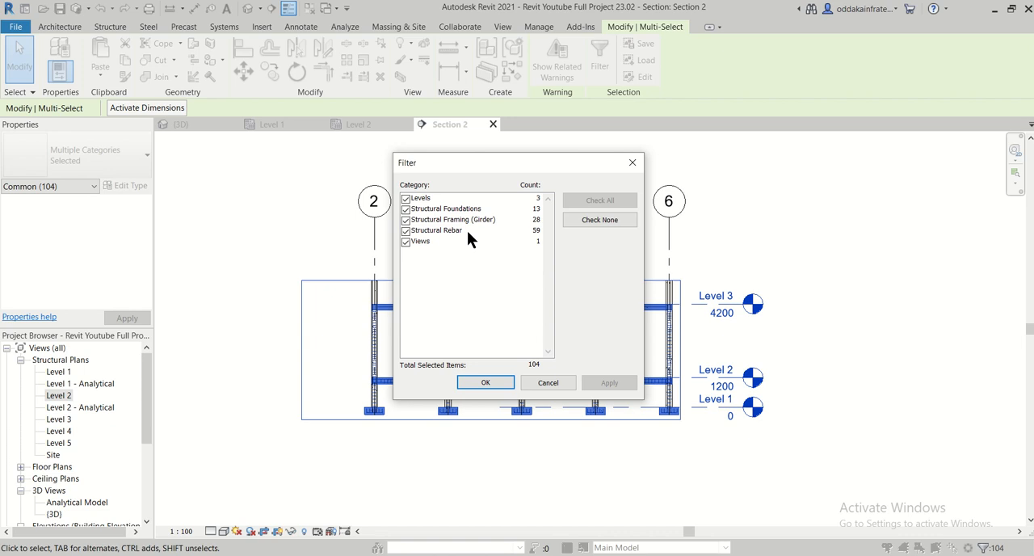
left_click(405, 220)
left_click(405, 209)
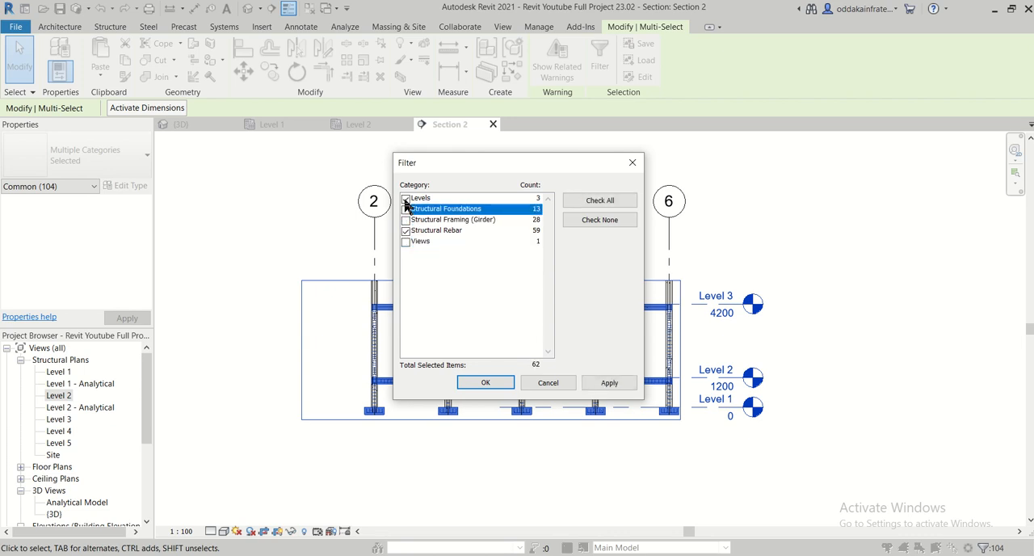
left_click(406, 198)
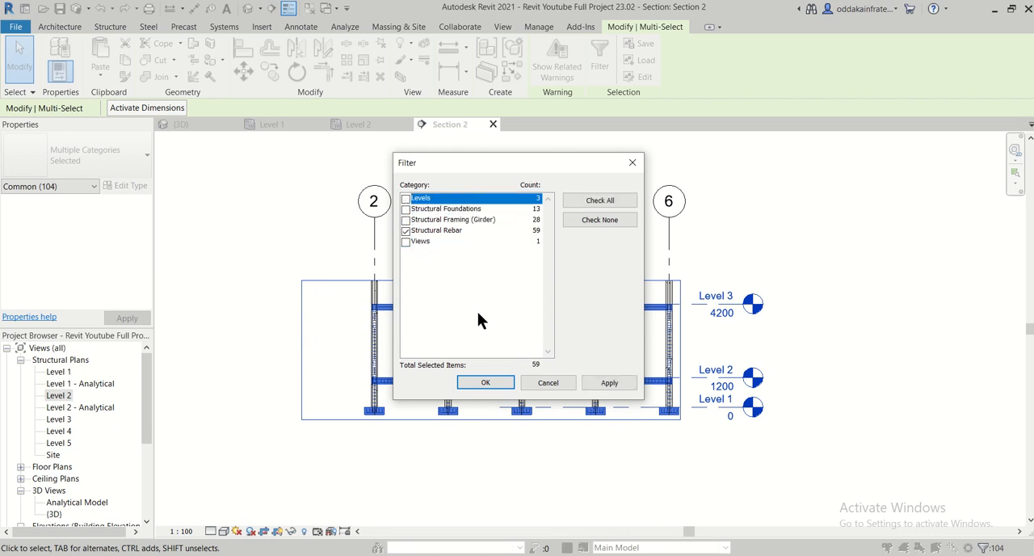
left_click(610, 382)
left_click(487, 383)
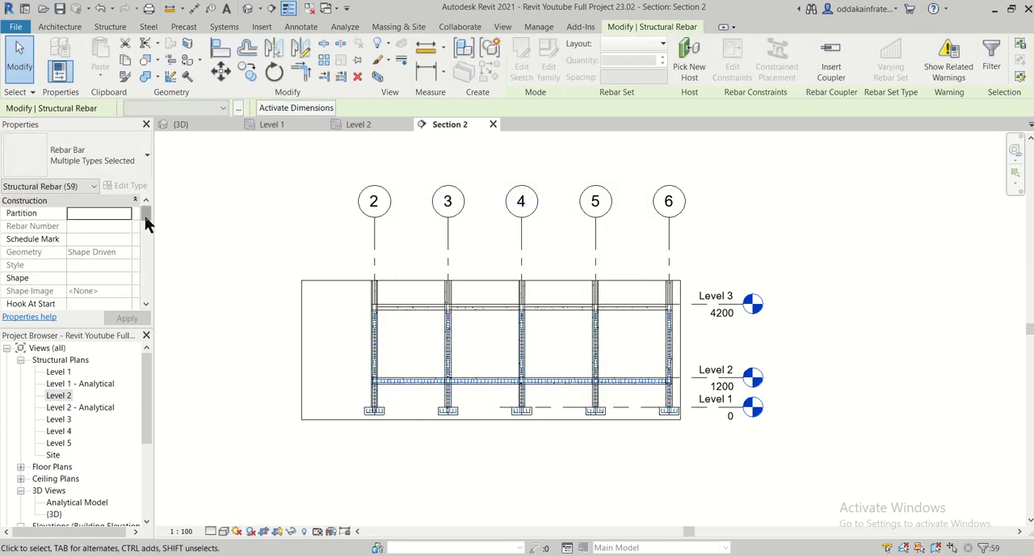
- Set the selected rebar to display unobscured and as solid in the {3D} view
left_click_drag(145, 215, 151, 251)
left_click(100, 265)
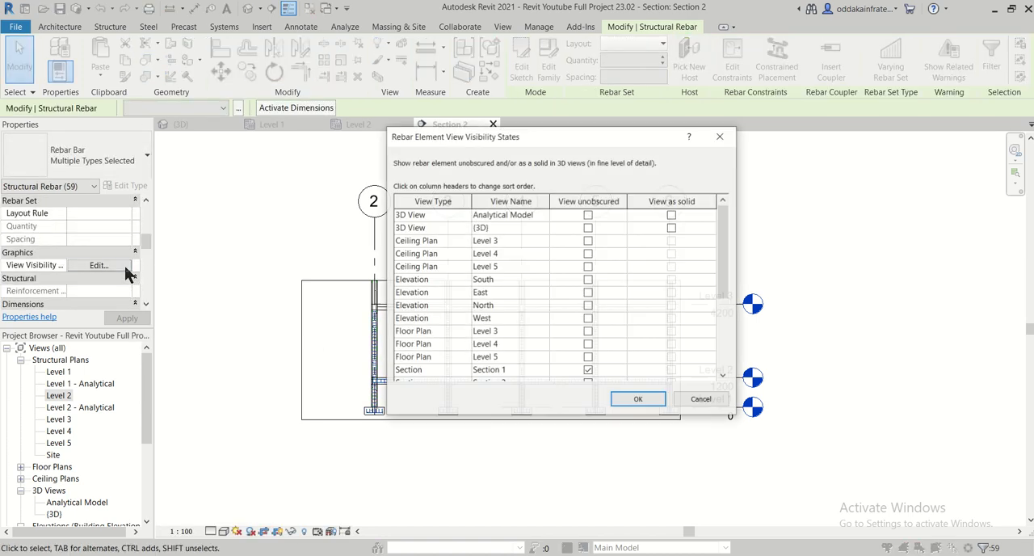
left_click(589, 228)
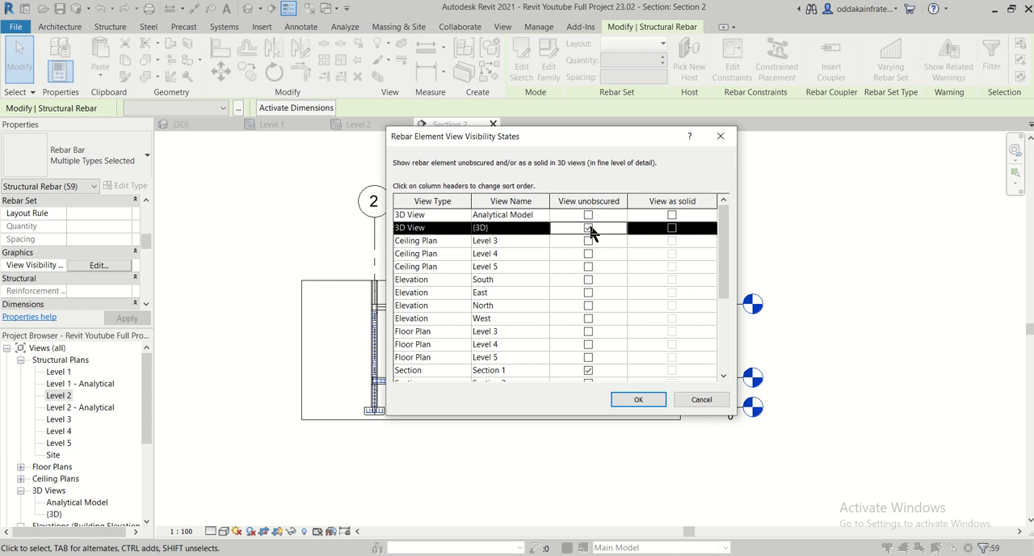
left_click(671, 227)
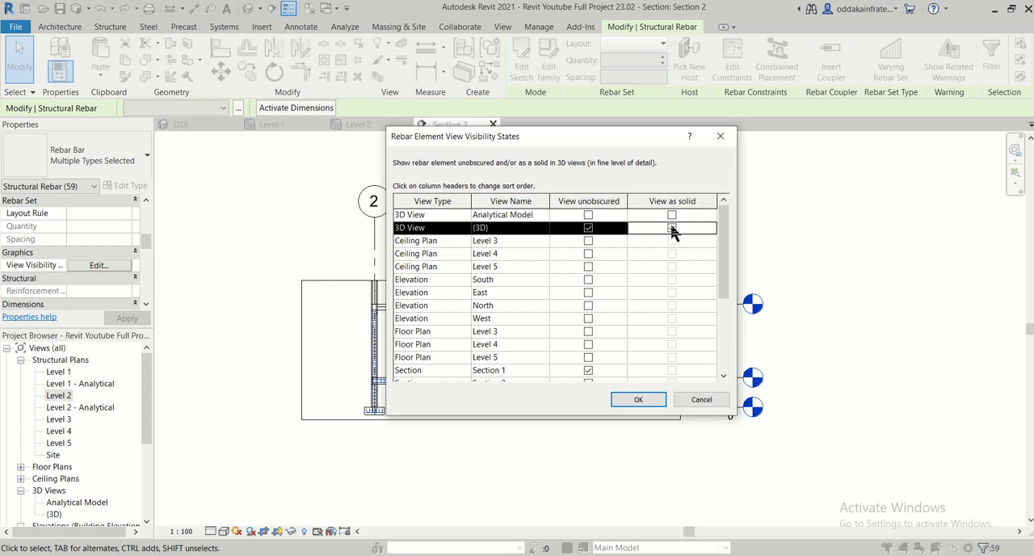
left_click(638, 397)
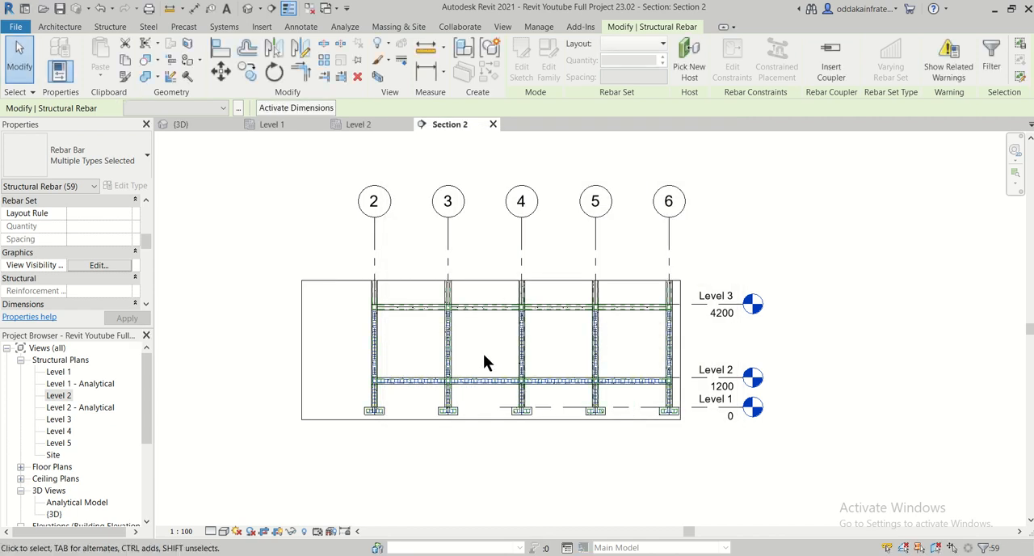
- Open the 3D view, clear the selection and examine the plinth beam's bars and stirrups around the columns
left_click(199, 126)
scroll(413, 431, "down", 4)
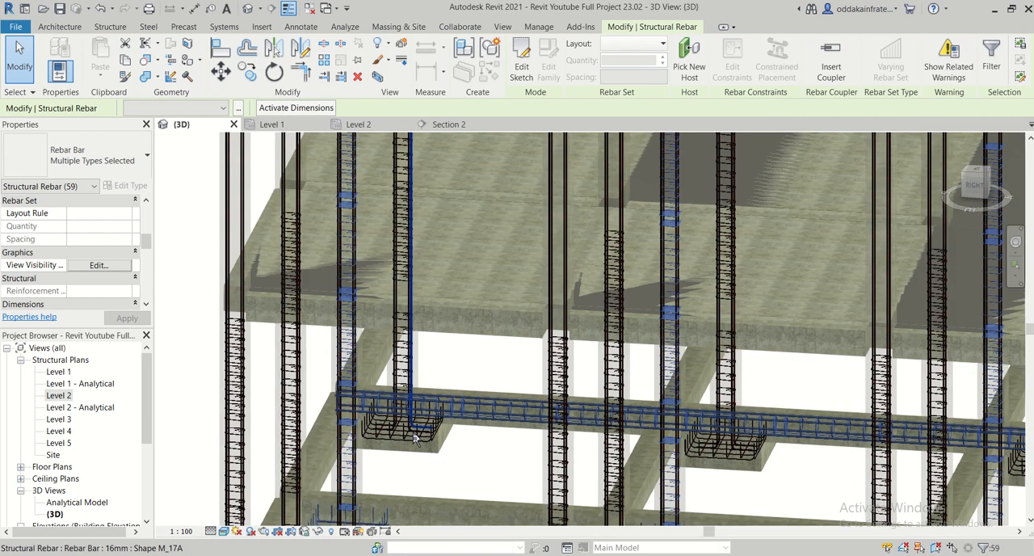
middle_click_drag(405, 346, 477, 397)
scroll(478, 396, "down", 1)
left_click(583, 433)
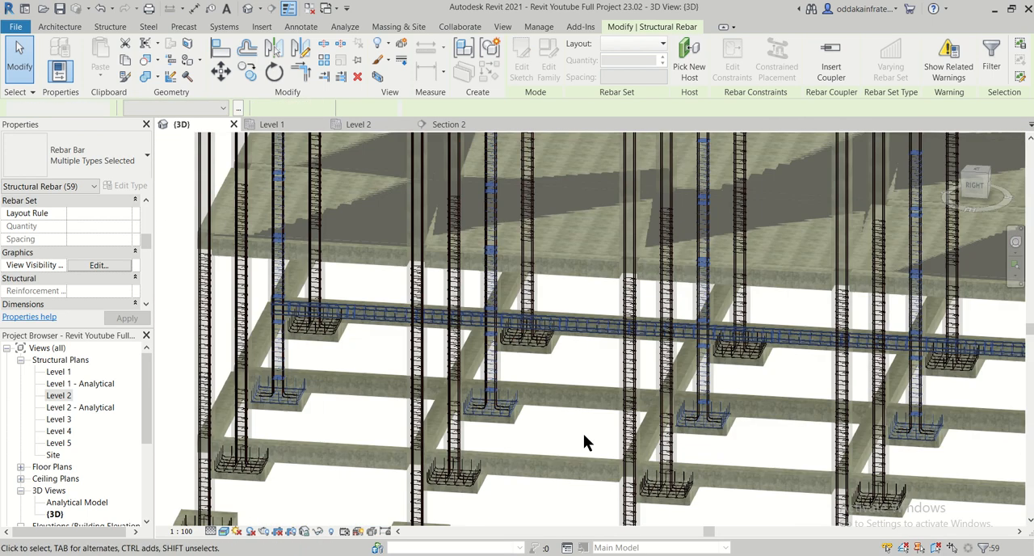
scroll(585, 336, "up", 1)
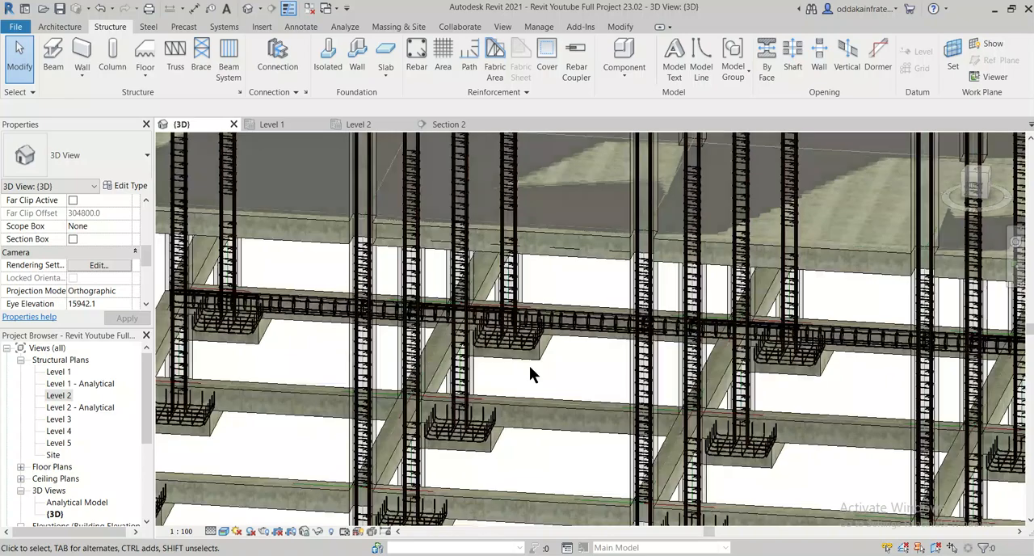
scroll(529, 367, "up", 1)
middle_click_drag(526, 378, 507, 343, "shift")
scroll(424, 281, "up", 5)
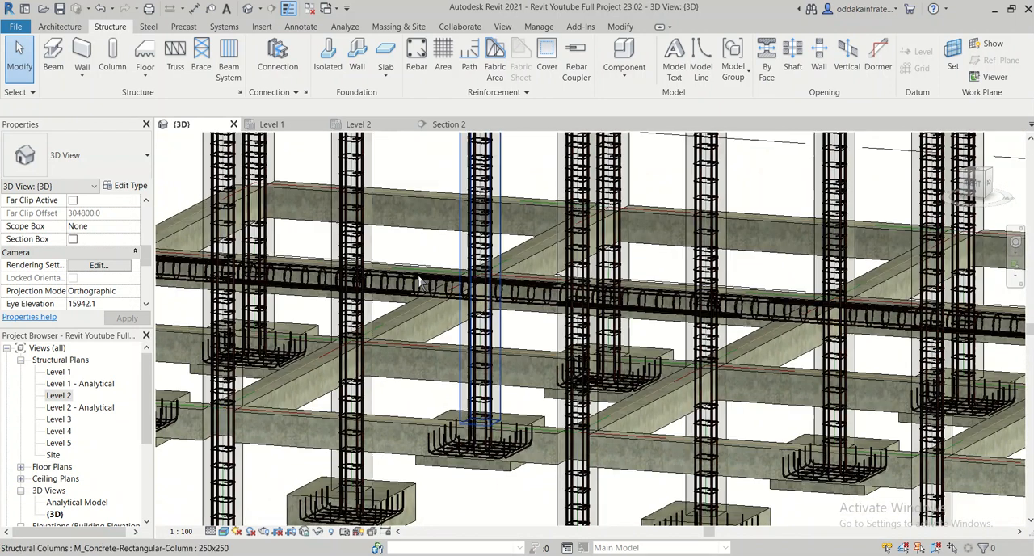
scroll(424, 281, "up", 1)
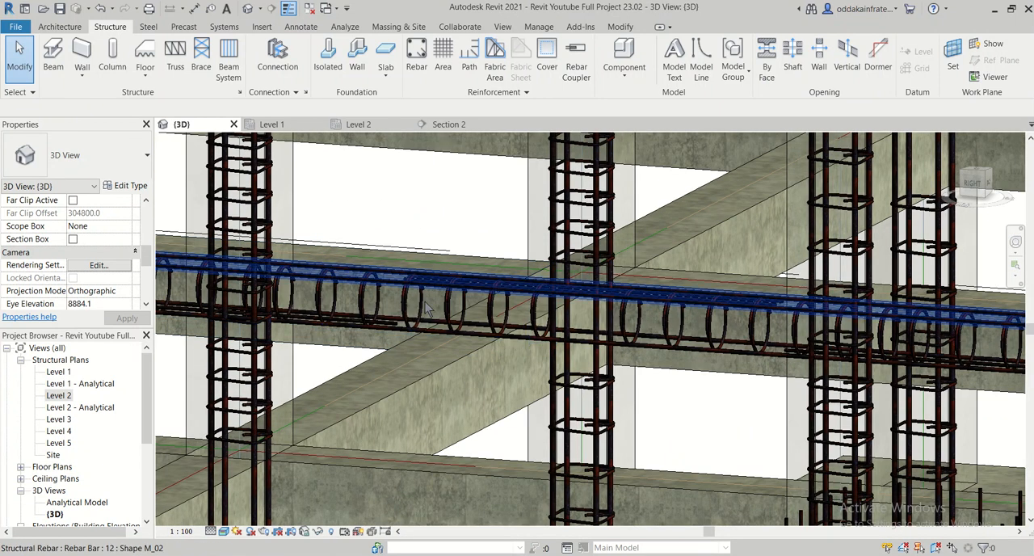
scroll(430, 322, "down", 2)
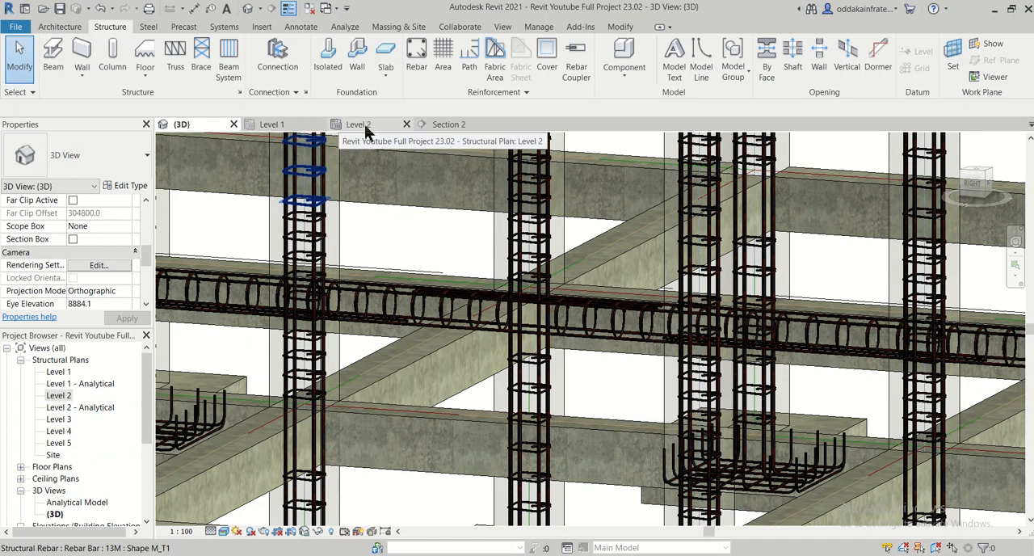
- Return to the Section 2 view at the reinforced Level 2 plinth beam
left_click(450, 124)
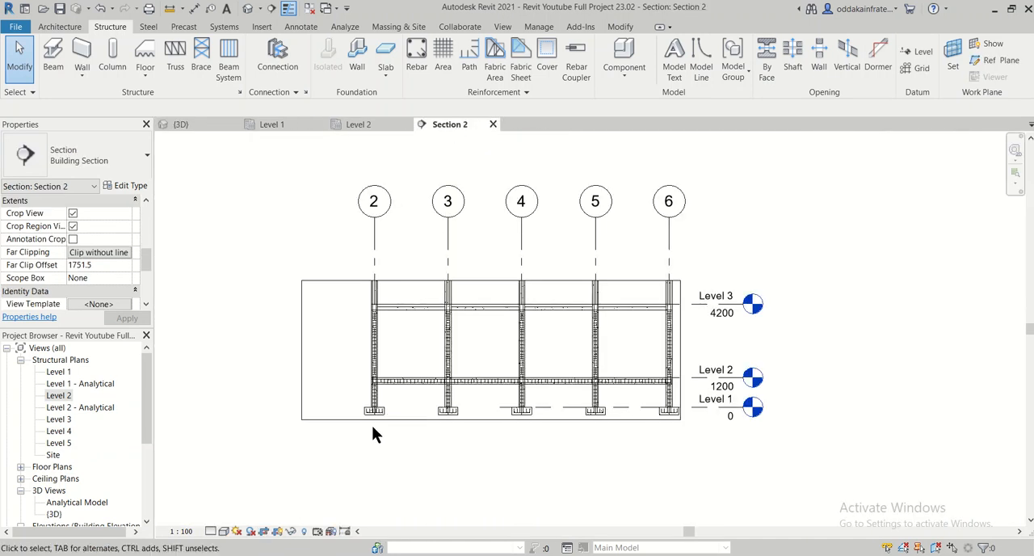
scroll(387, 391, "up", 2)
middle_click_drag(581, 395, 471, 380)
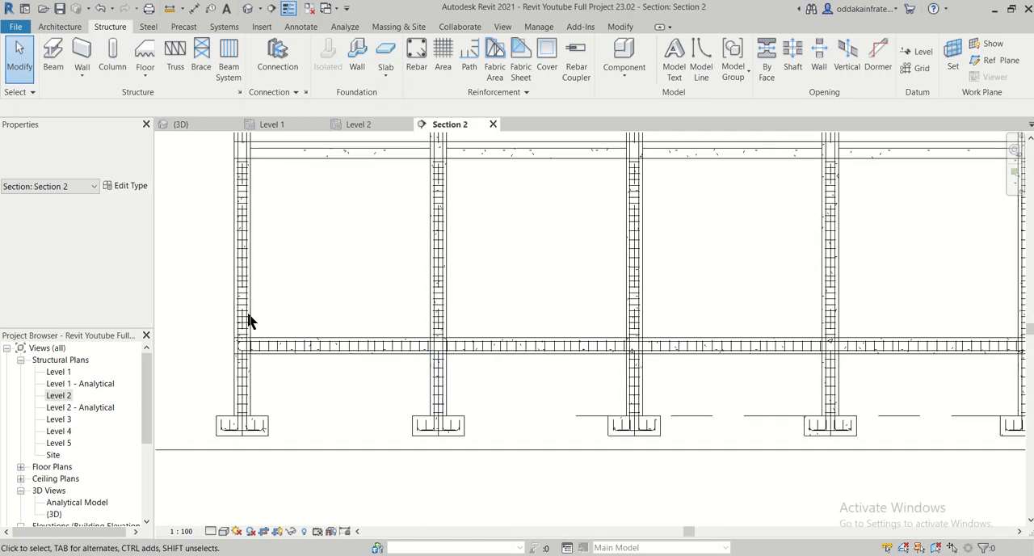
mouse_move(212, 320)
left_mouse_down()
mouse_move(642, 376)
mouse_move(773, 380)
left_mouse_up()
scroll(381, 391, "down", 2)
middle_click_drag(380, 391, 265, 364)
key("Escape")
left_click_drag(172, 335, 805, 363)
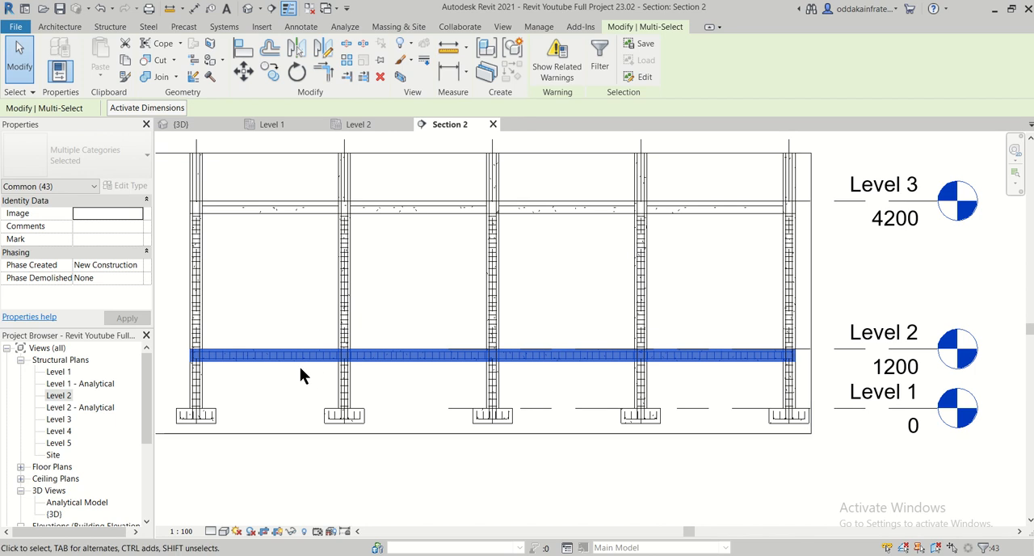
scroll(254, 400, "up", 3)
key("Escape")
- Select the three 8 mm stirrup sets in the first span of the Level 2 plinth beam
scroll(286, 360, "up", 2)
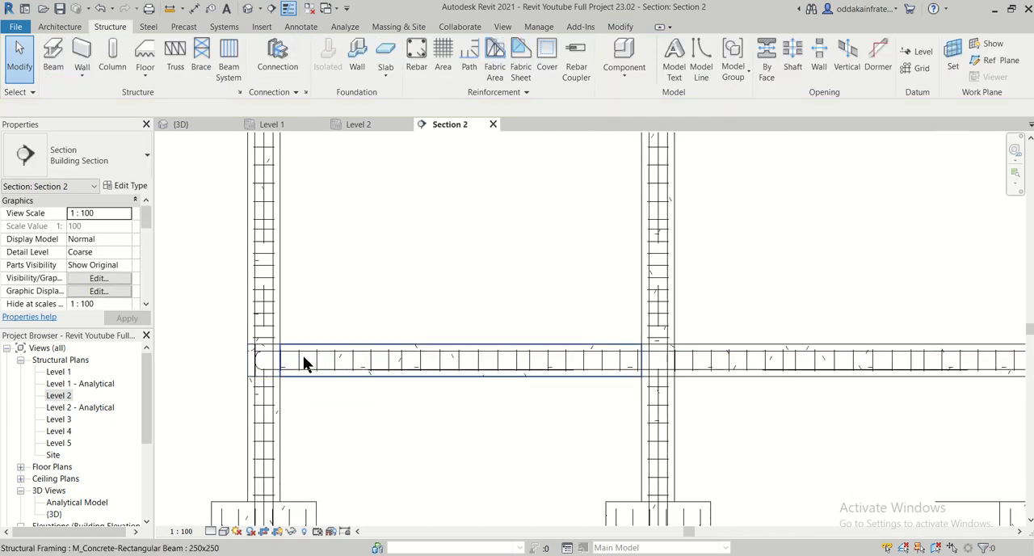
scroll(303, 357, "up", 2)
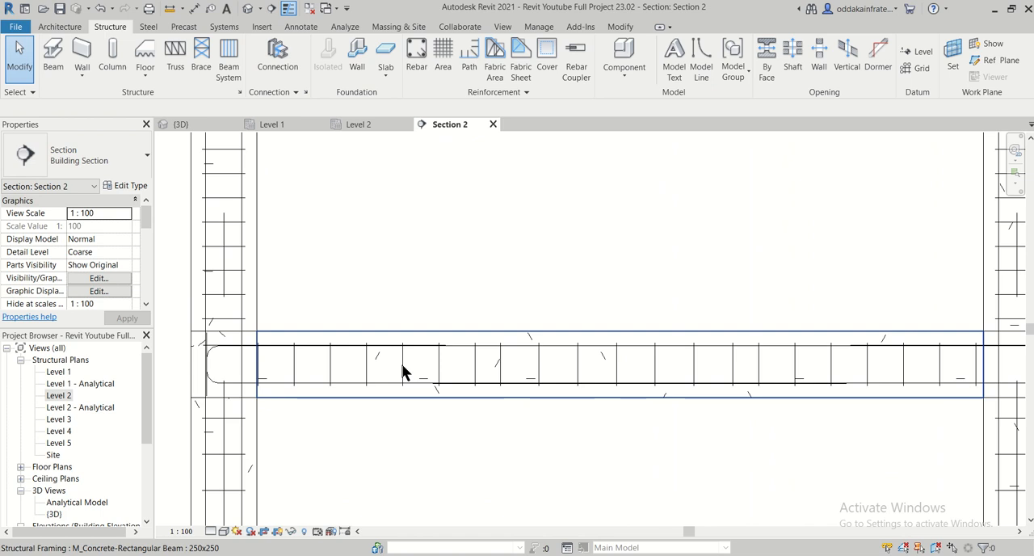
scroll(409, 351, "up", 2)
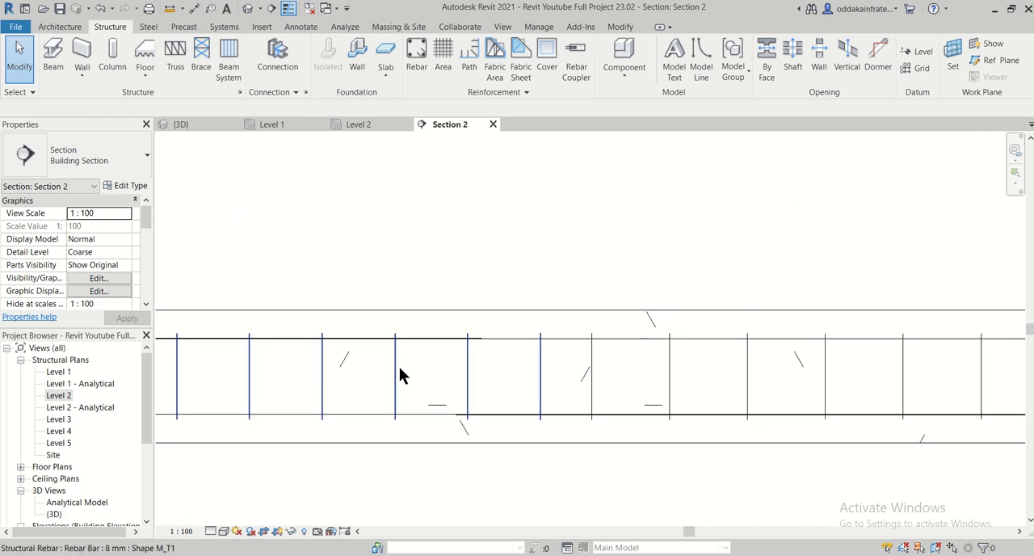
left_click(400, 368)
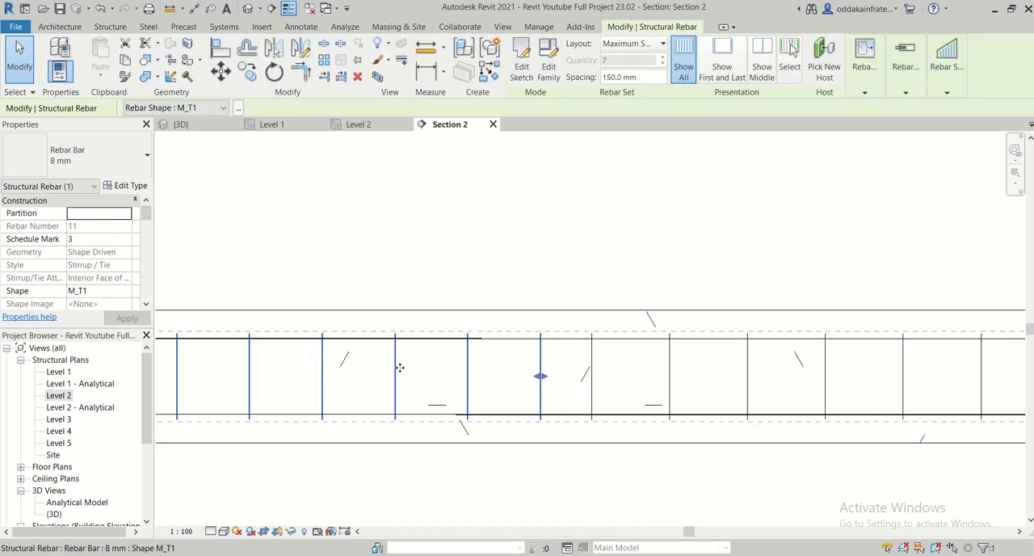
left_click(594, 372, "ctrl")
scroll(569, 371, "down", 2)
middle_click_drag(815, 437, 541, 378)
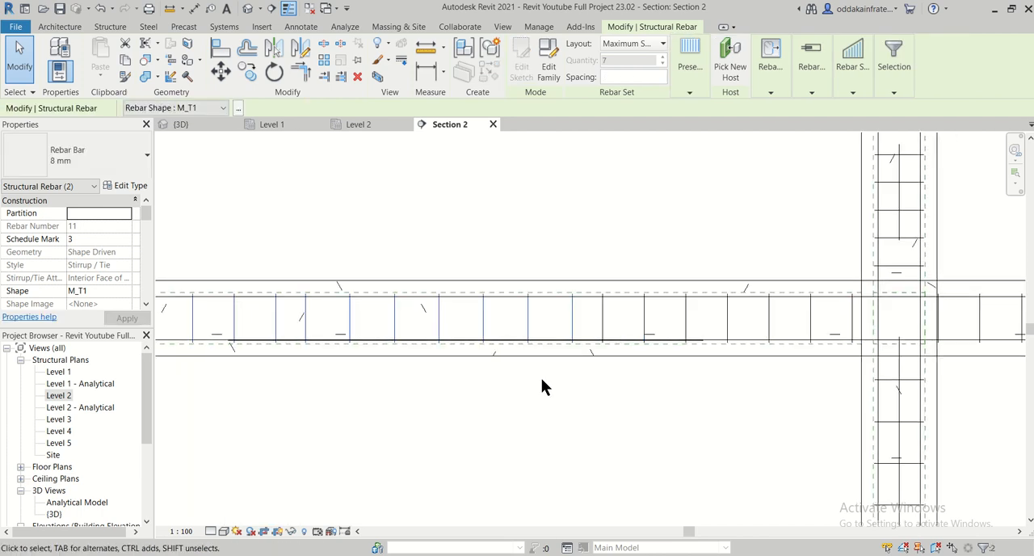
left_click(602, 333, "ctrl")
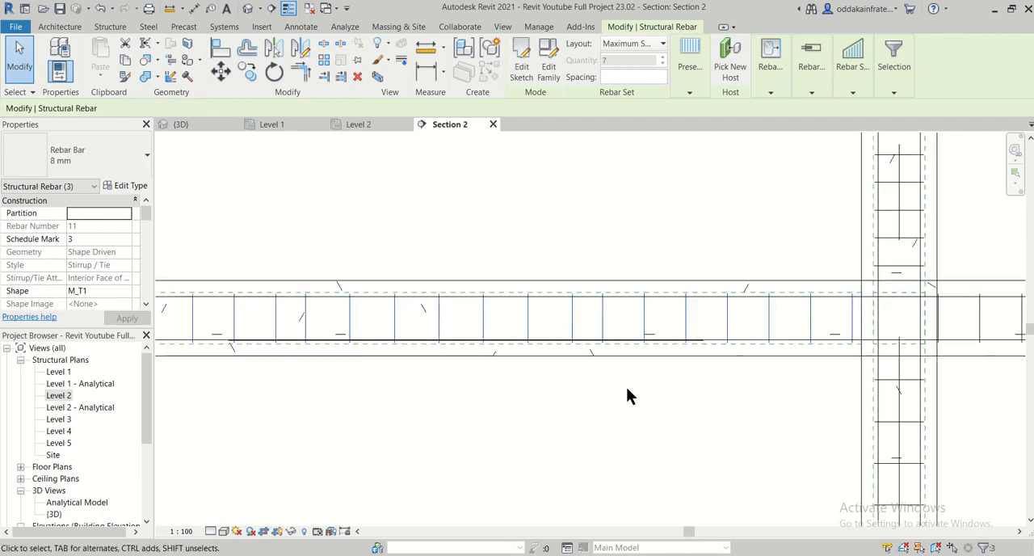
- Add the 8 mm stirrup sets of the second and third spans to the selection
middle_click_drag(896, 382, 605, 361)
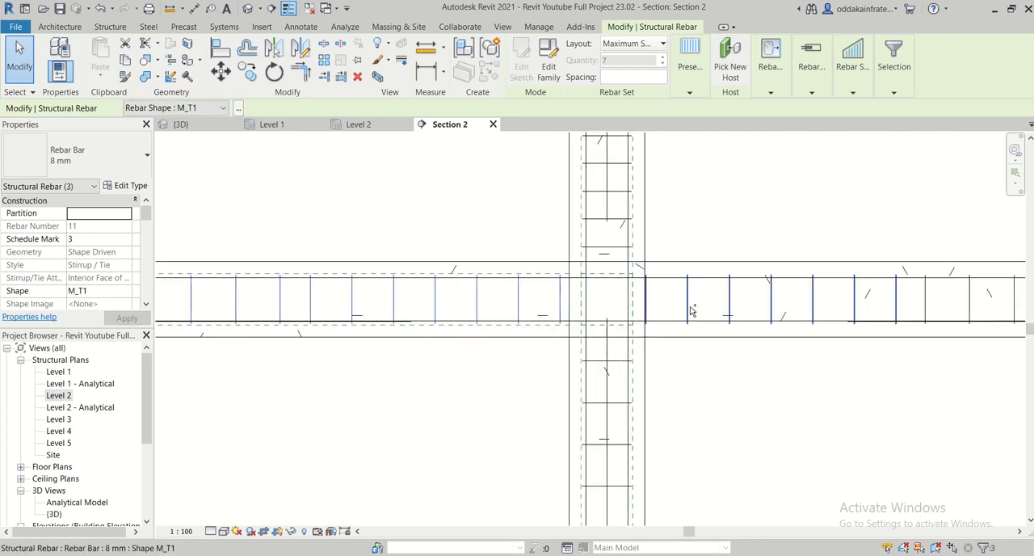
middle_click_drag(634, 400, 163, 423)
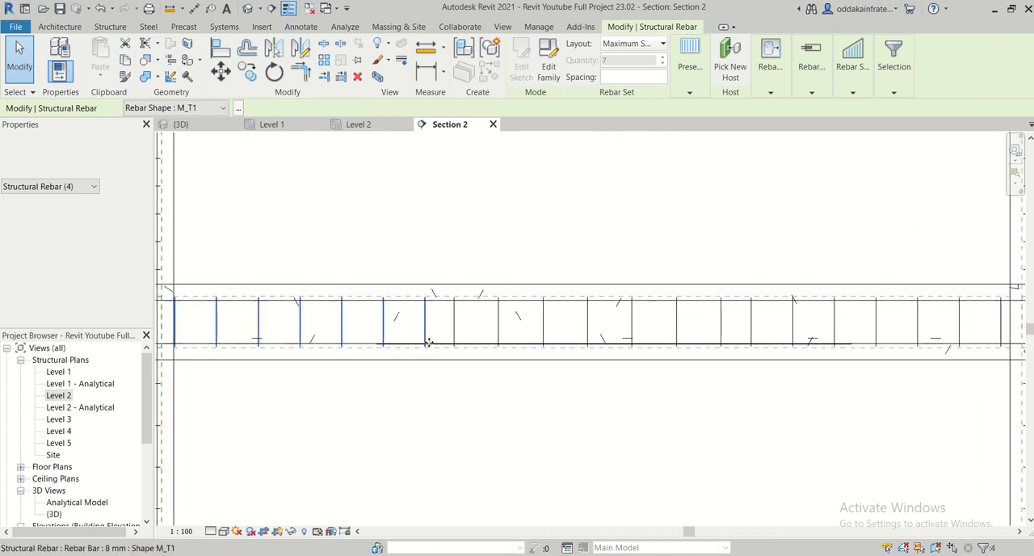
left_click(456, 330, "ctrl")
middle_click_drag(642, 415, 497, 385)
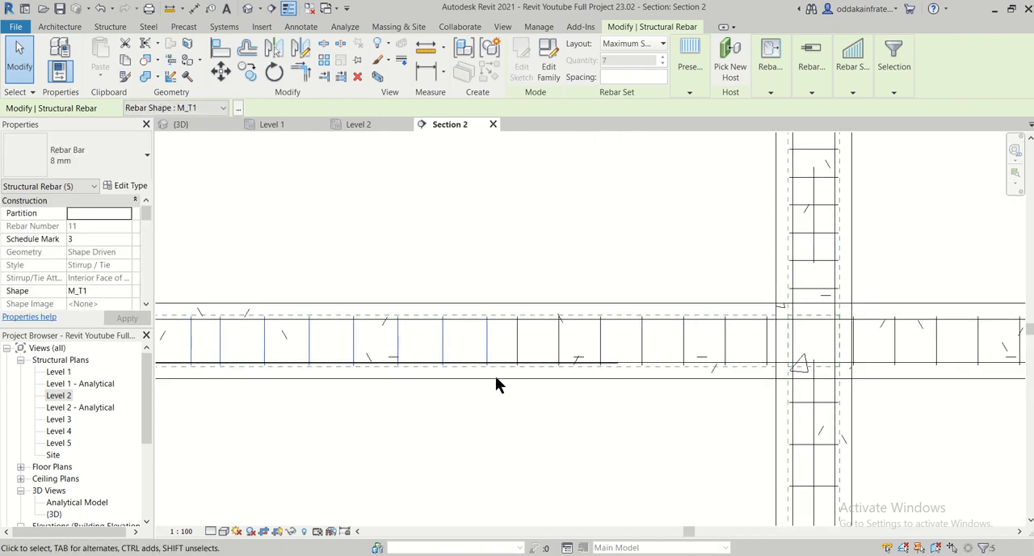
left_click(519, 355, "ctrl")
middle_click_drag(505, 420, 100, 398)
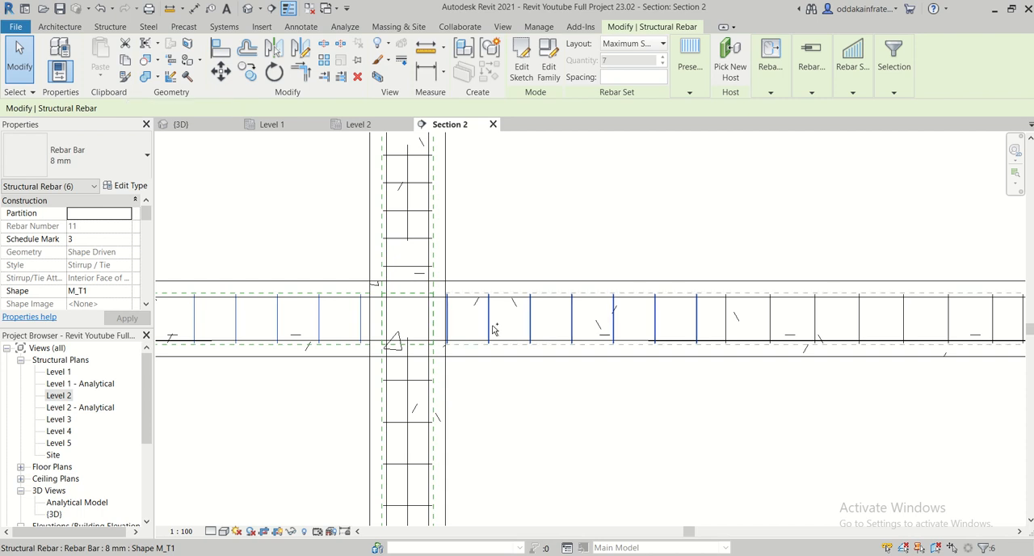
middle_click_drag(679, 414, 380, 342)
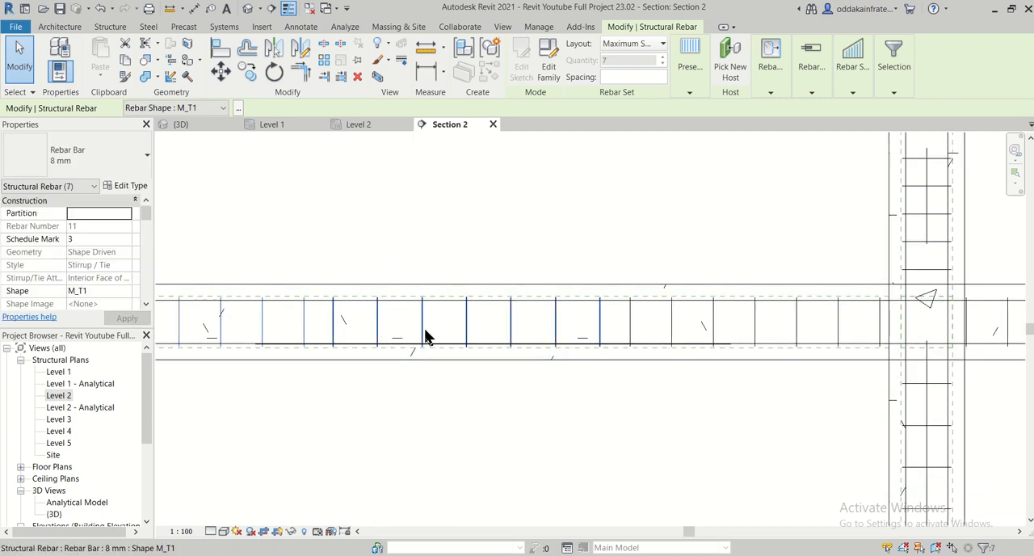
left_click(631, 329, "ctrl")
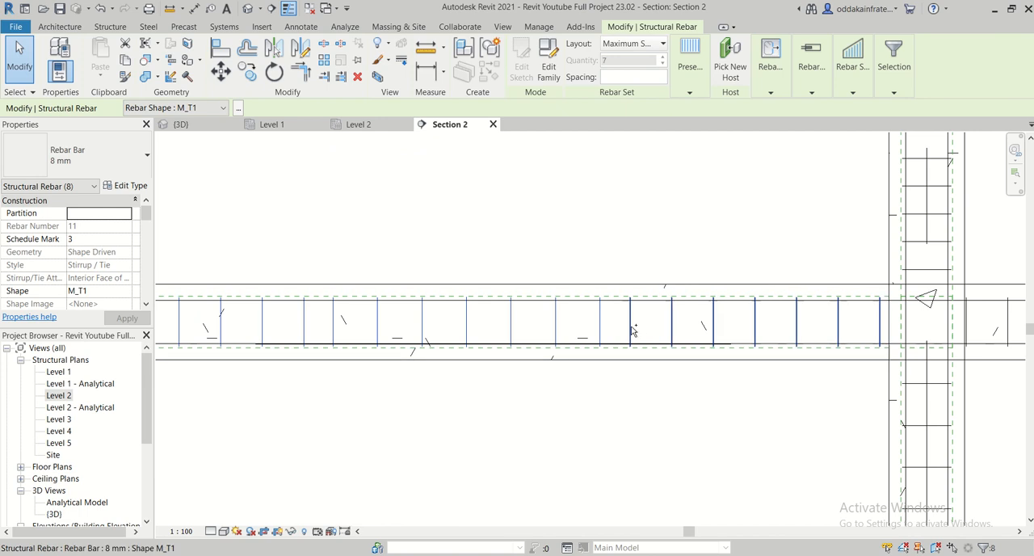
- Add the three 8 mm stirrup sets in the plinth beam's last span to the selection
middle_click_drag(672, 408, 268, 413)
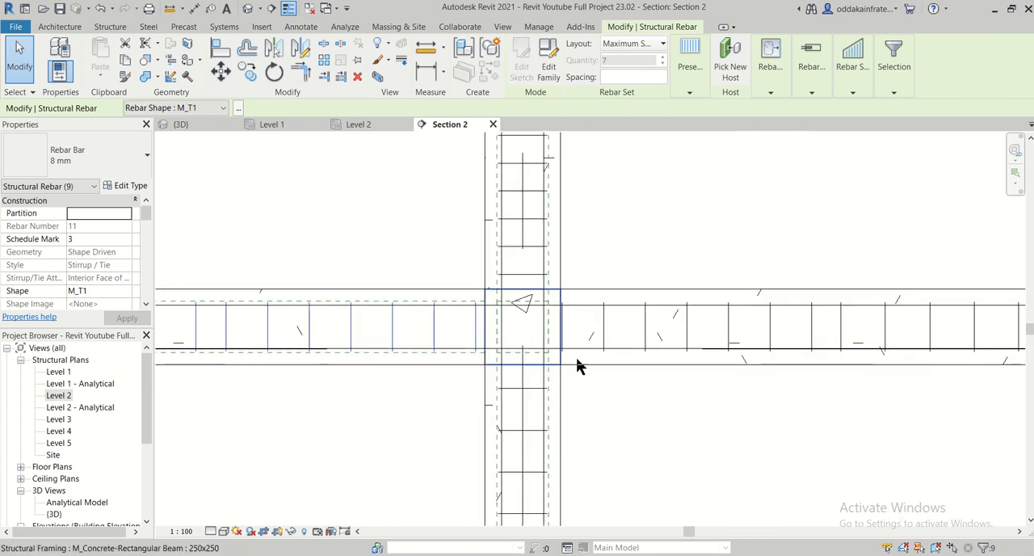
scroll(618, 336, "up", 2)
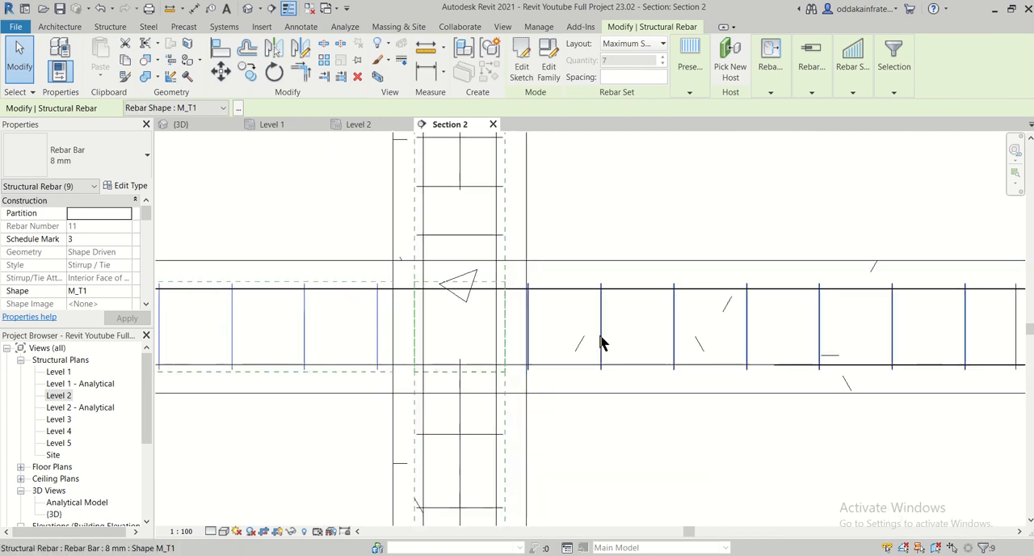
left_click(602, 339, "ctrl")
scroll(563, 348, "down", 2)
middle_click_drag(585, 396, 272, 416)
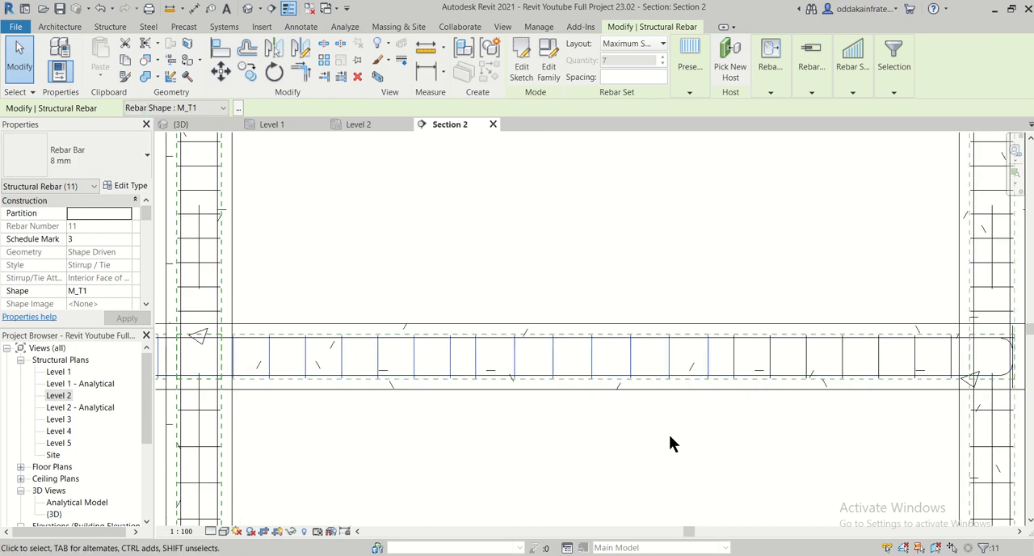
middle_click_drag(669, 434, 452, 448)
left_click(524, 379, "ctrl")
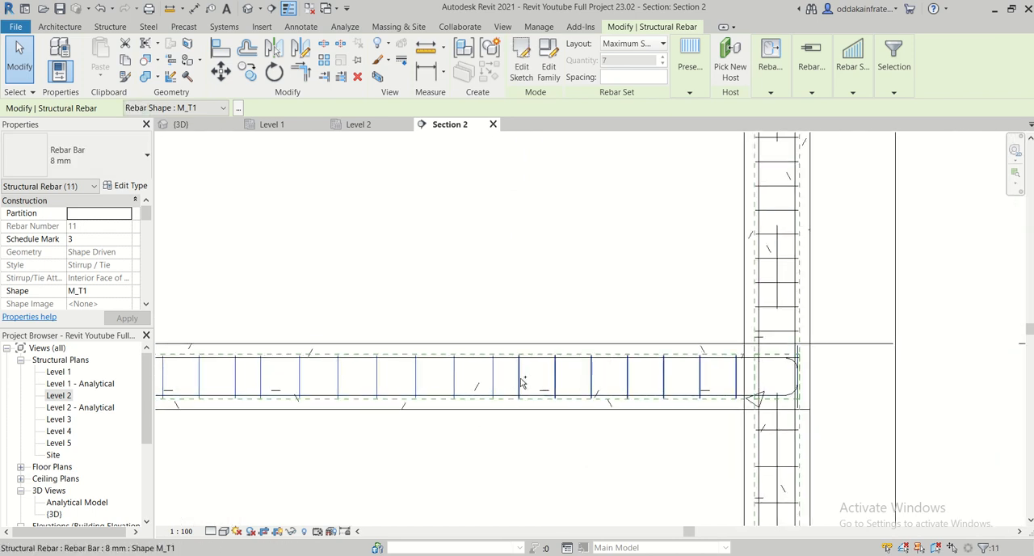
- Change the selected stirrups' rebar type to 13M and check the bar diameter in its type properties
left_click(106, 165)
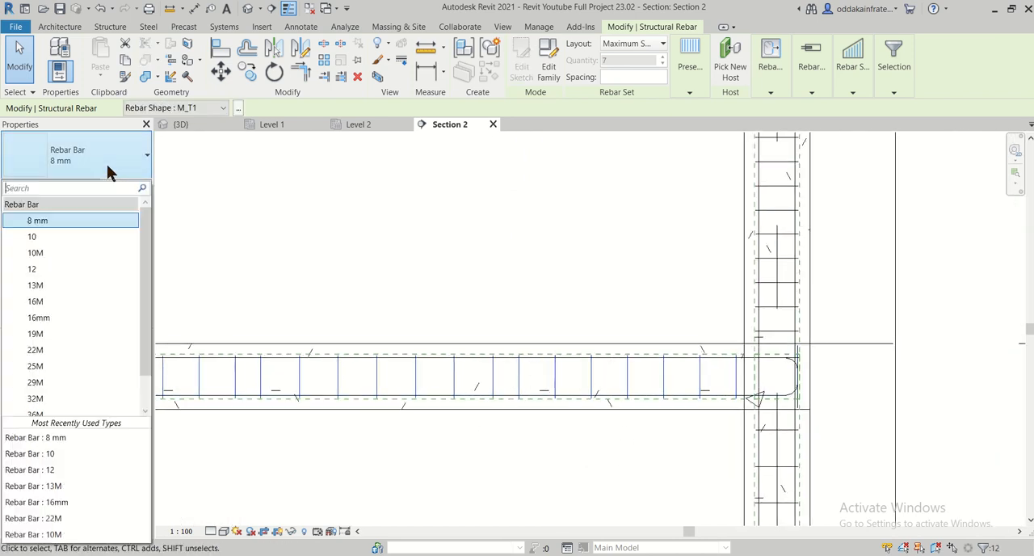
left_click(89, 286)
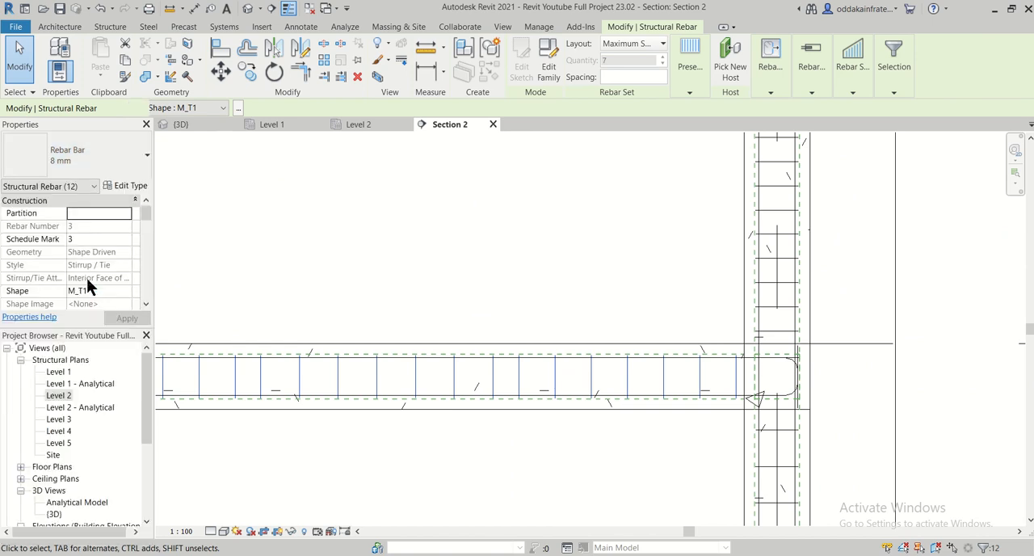
left_click(126, 188)
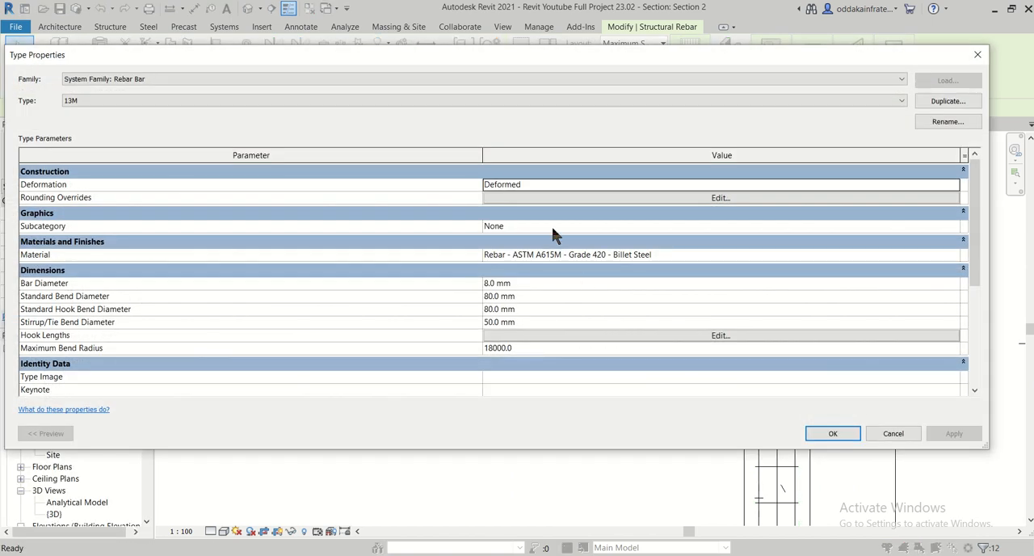
left_click(978, 54)
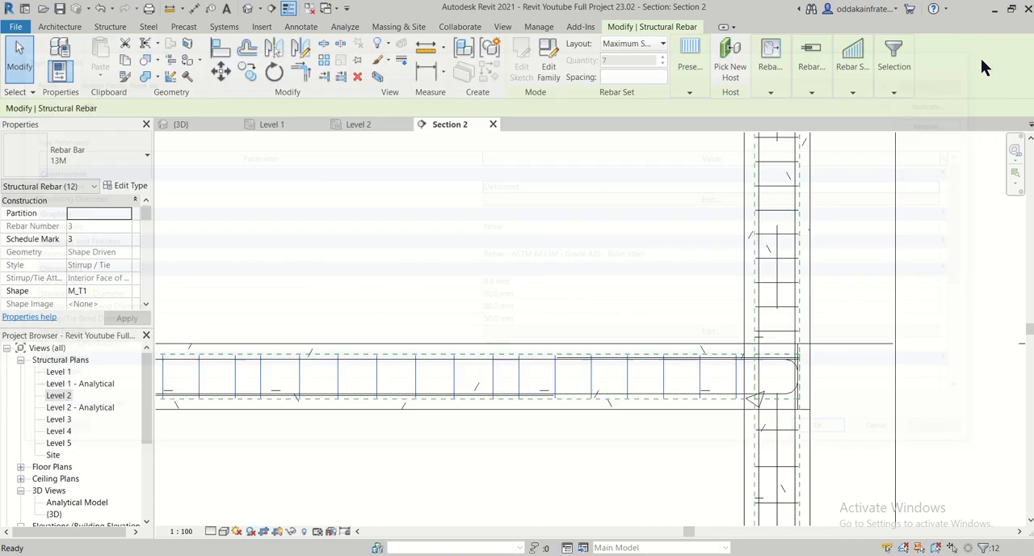
- Open the 3D view, clear the selection and examine the 13M stirrups along the whole plinth beam
left_click(202, 123)
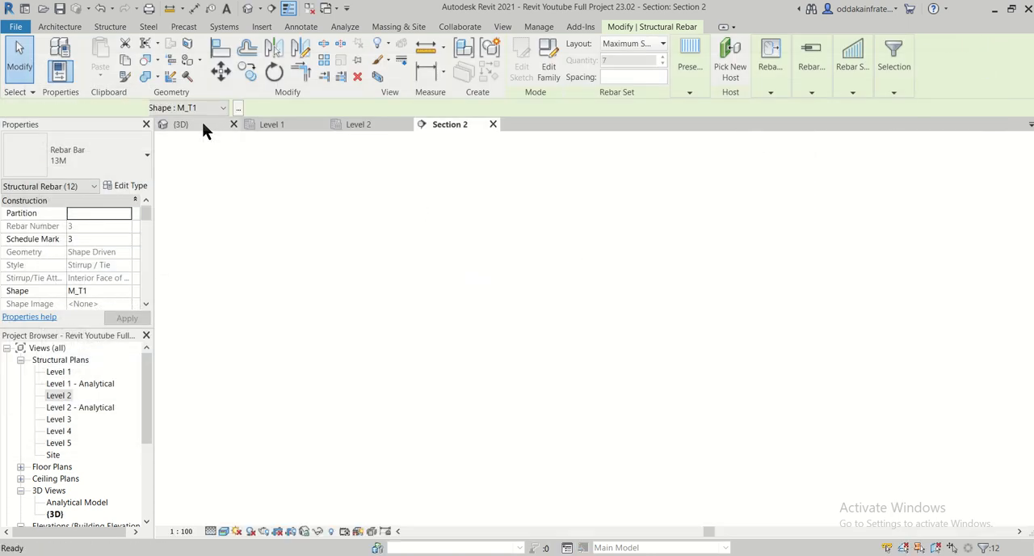
scroll(611, 393, "up", 4)
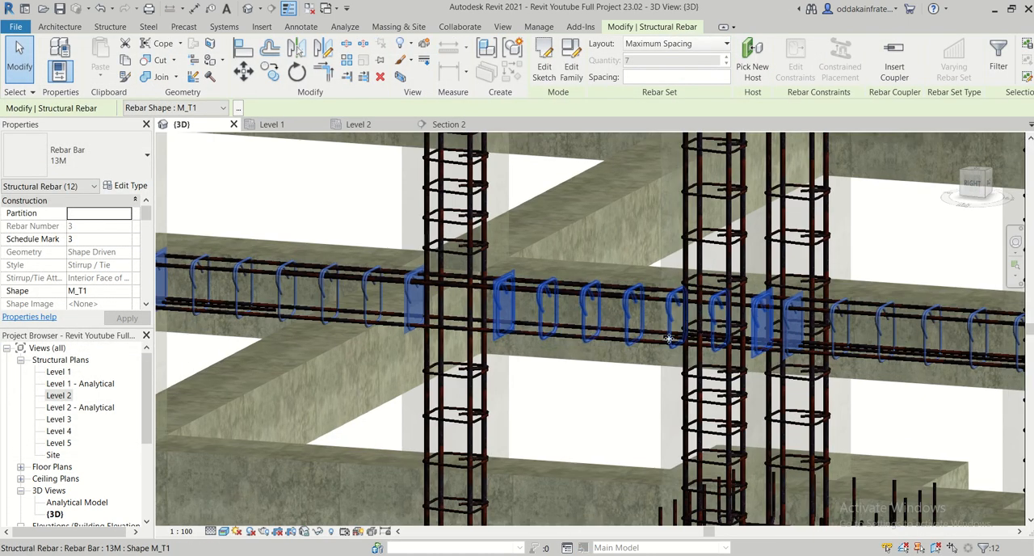
key("Escape")
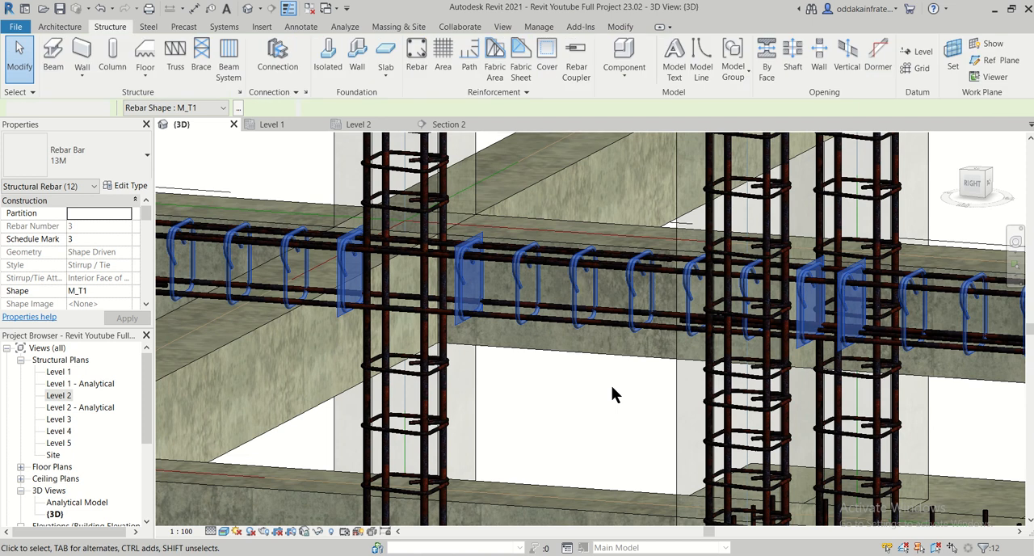
scroll(559, 386, "down", 5)
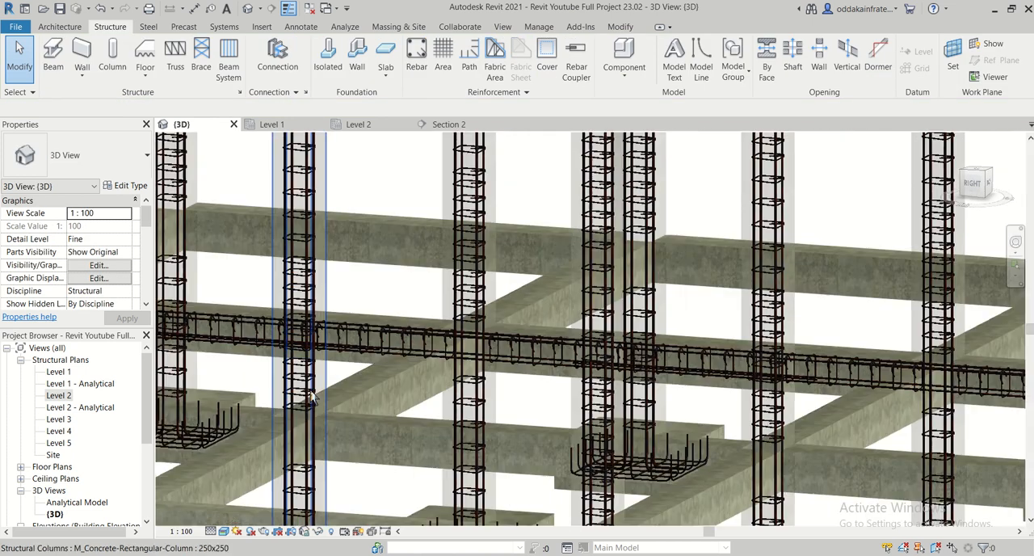
scroll(313, 397, "down", 1)
middle_click_drag(266, 388, 476, 303)
scroll(203, 289, "up", 3)
middle_click_drag(356, 309, 437, 328, "shift")
scroll(437, 328, "down", 5)
scroll(480, 371, "up", 1)
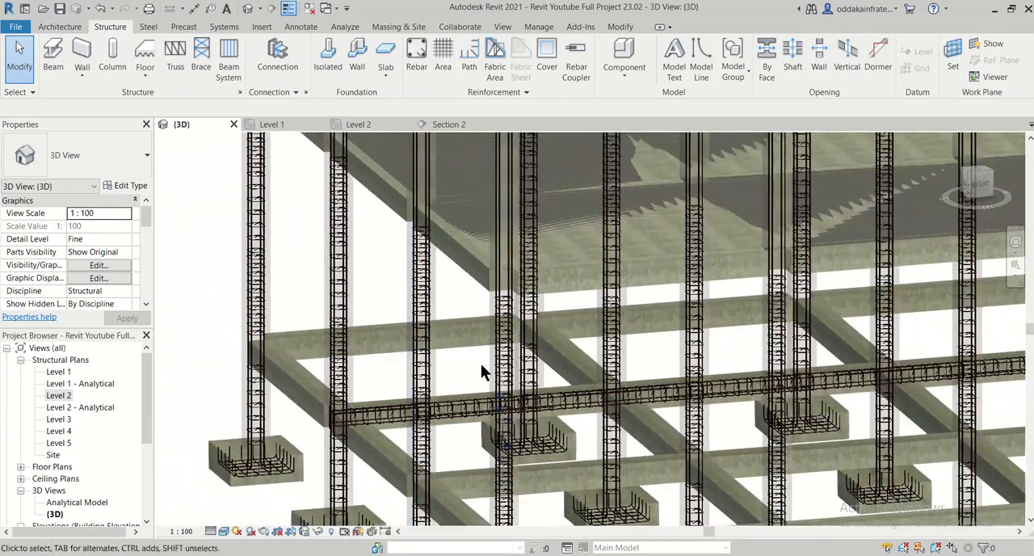
middle_click_drag(499, 386, 541, 434, "shift")
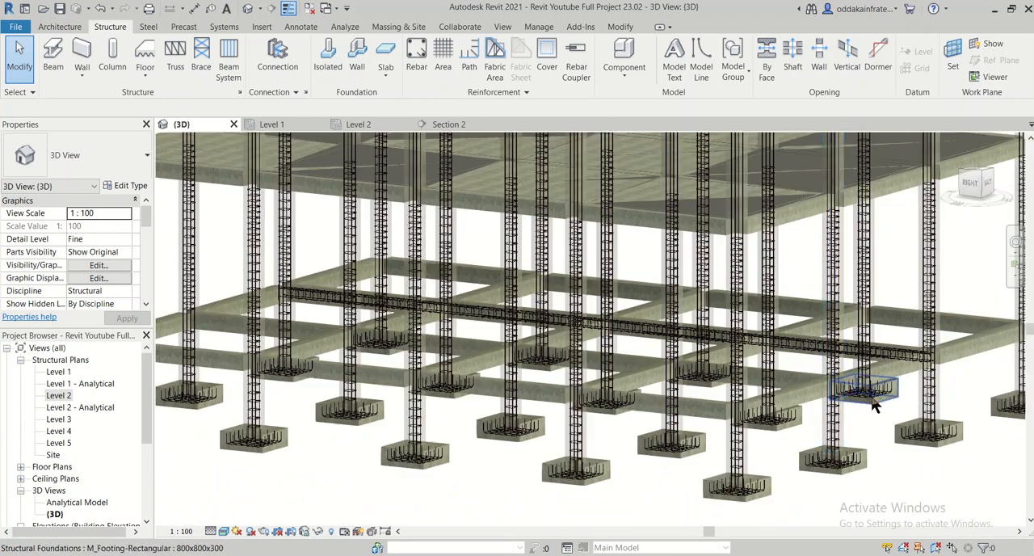
middle_click_drag(875, 407, 878, 345, "shift")
scroll(878, 345, "up", 5)
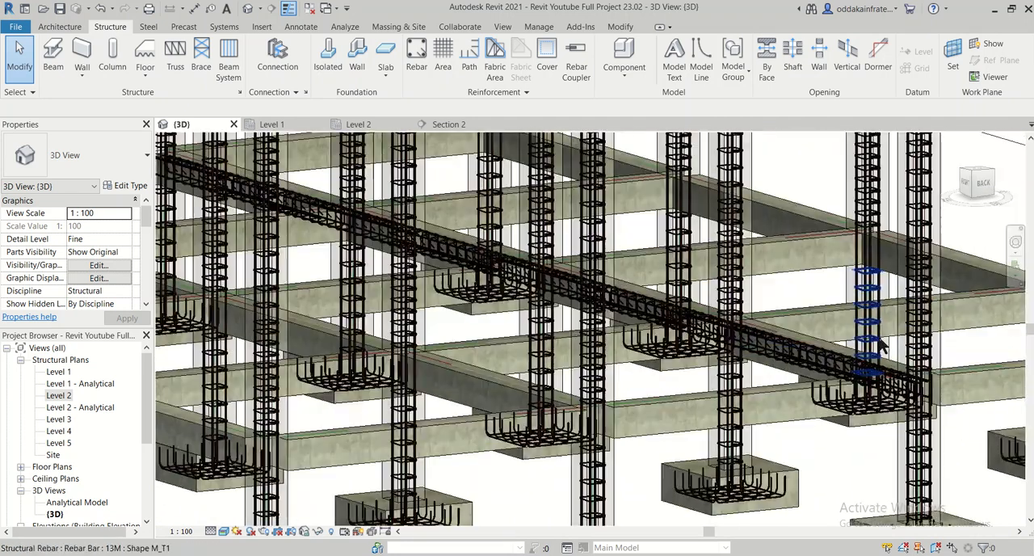
scroll(691, 319, "up", 2)
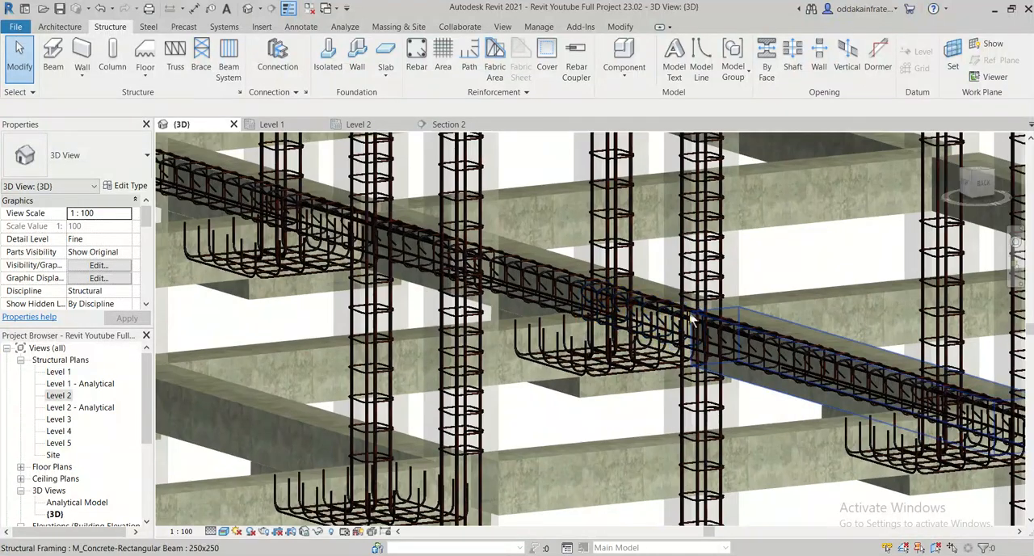
scroll(703, 331, "up", 3)
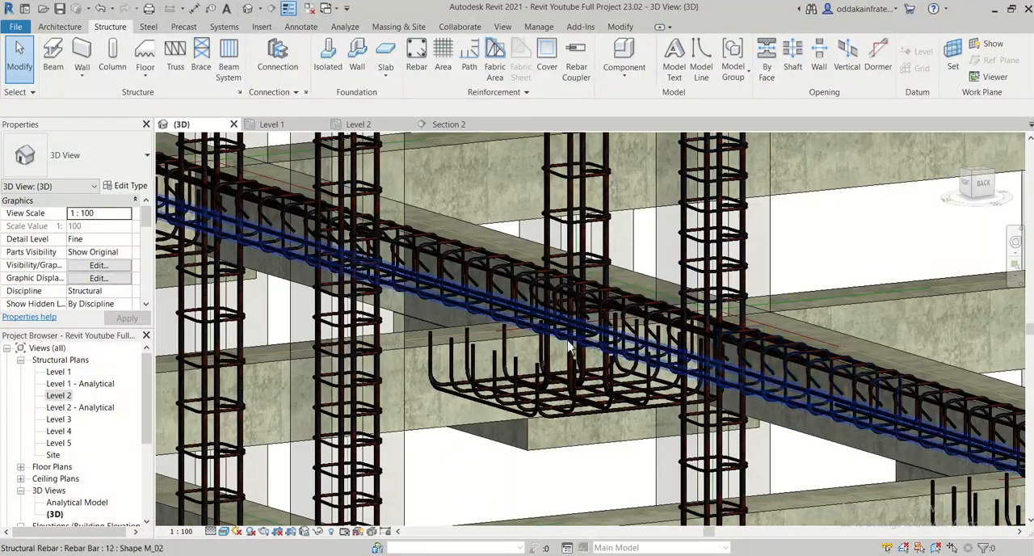
scroll(568, 347, "down", 3)
- Examine the plinth beam's bars and stirrups from the opposite side and at its end column
middle_click_drag(568, 351, 781, 380, "shift")
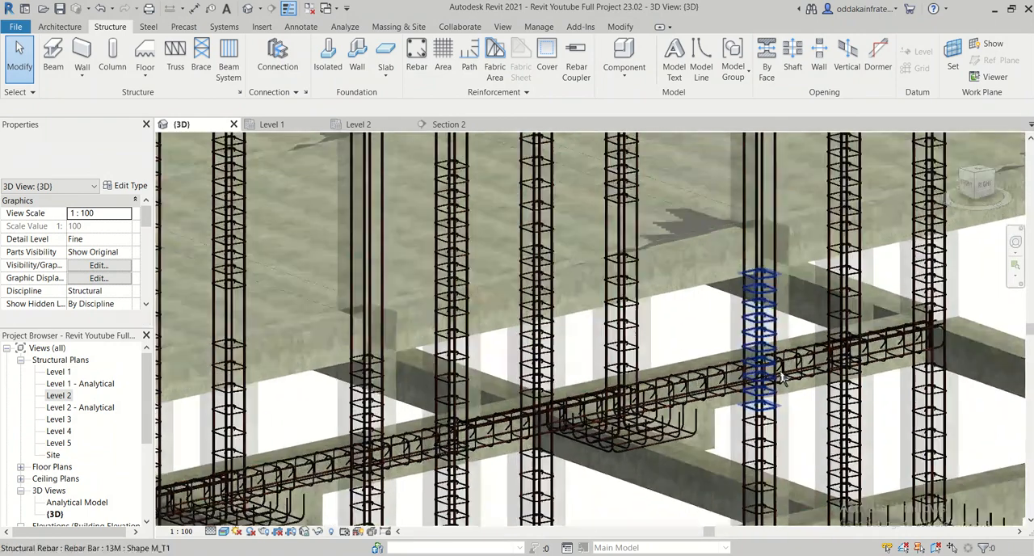
scroll(781, 380, "up", 3)
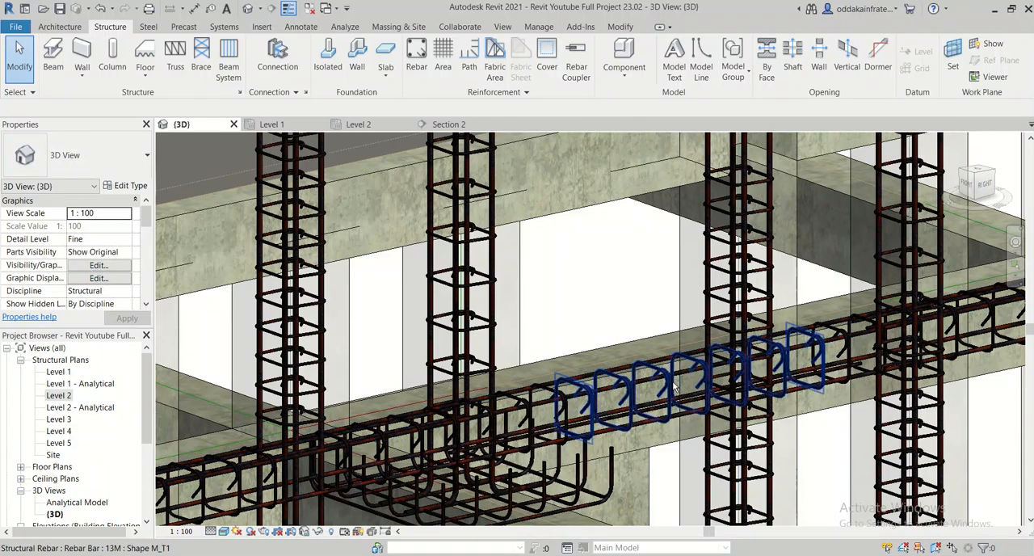
mouse_move(675, 387)
middle_mouse_down("shift")
mouse_move(521, 377)
mouse_move(596, 384)
middle_mouse_up("shift")
scroll(532, 376, "down", 5)
middle_click_drag(473, 410, 619, 438)
middle_click_drag(395, 377, 630, 418)
middle_click_drag(470, 407, 795, 472)
middle_click_drag(377, 382, 736, 424)
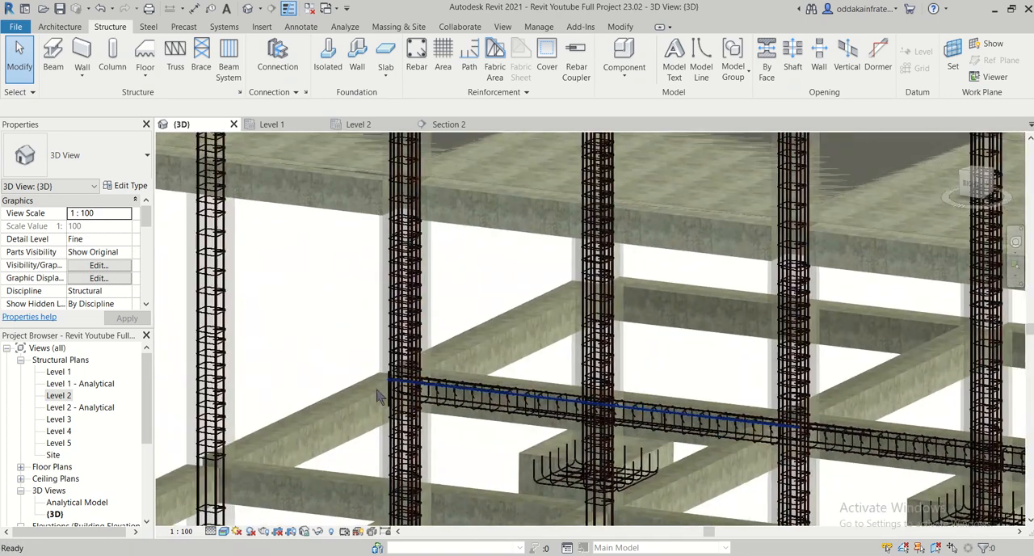
scroll(394, 395, "up", 3)
scroll(400, 396, "down", 3)
middle_click_drag(577, 424, 387, 357)
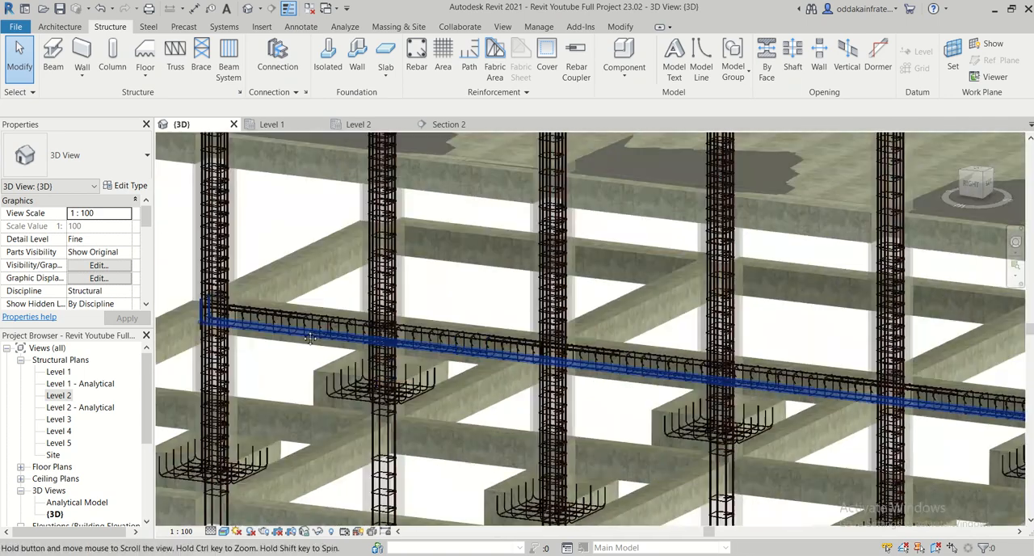
scroll(373, 375, "down", 2)
scroll(372, 374, "down", 2)
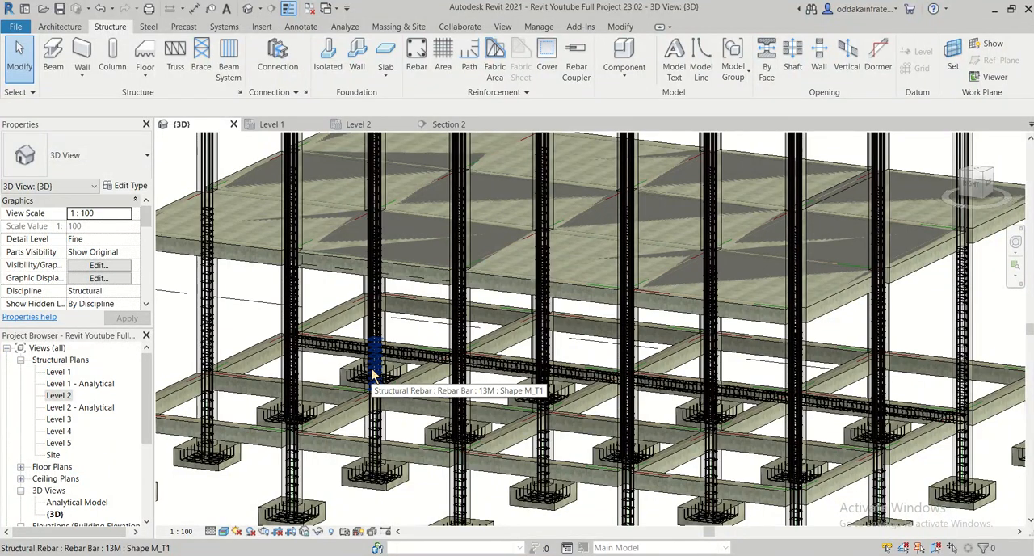
scroll(325, 362, "up", 4)
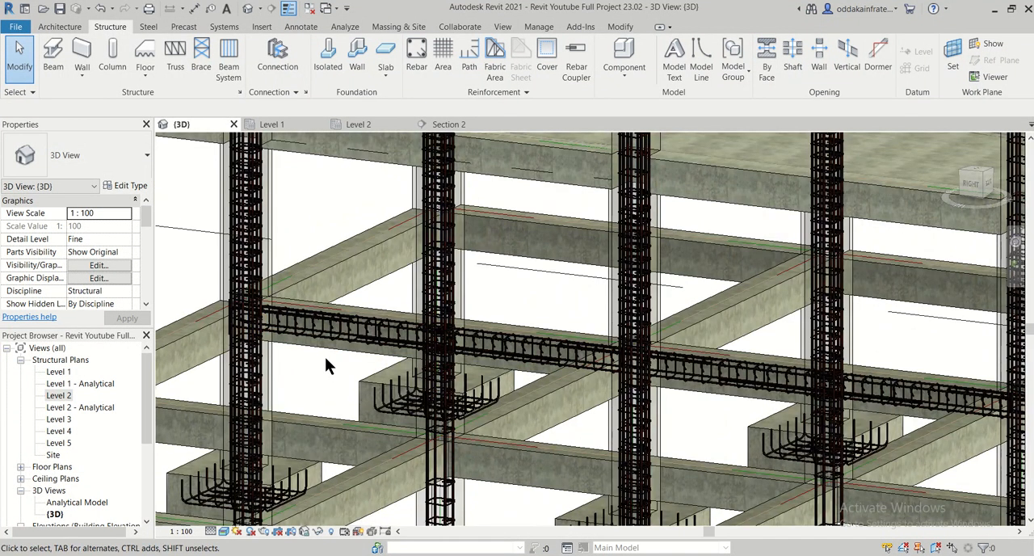
scroll(324, 356, "up", 2)
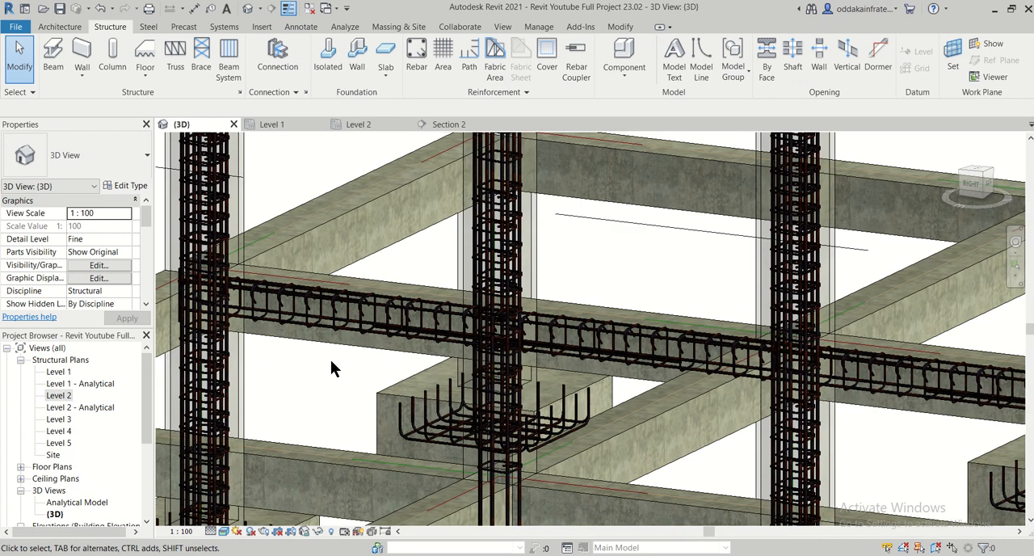